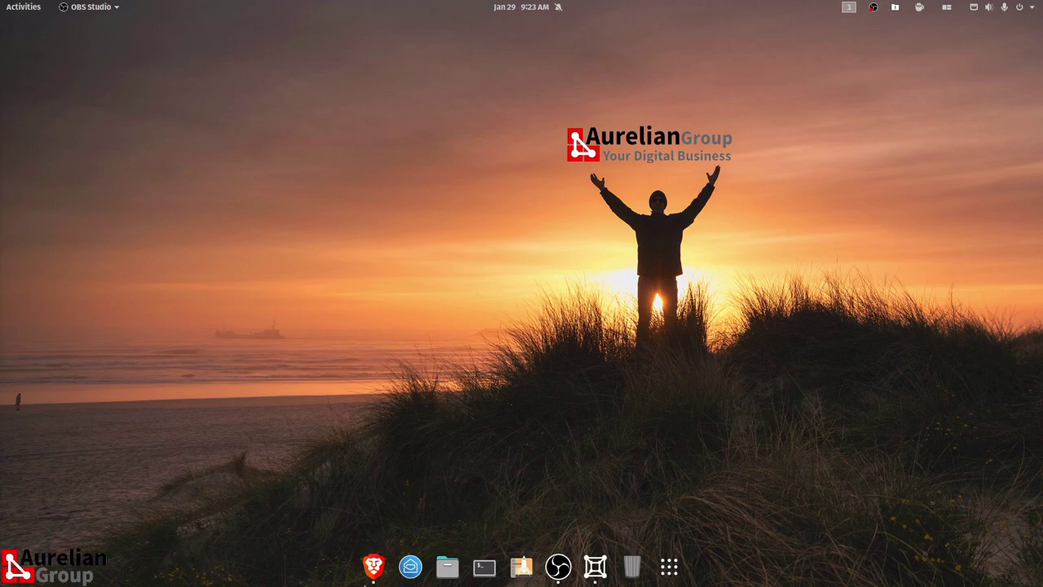
Bring the Brave window showing the Aurelian Group blog post to the front from the dock.
{"action": "left_click", "coordinate": [373, 569]}
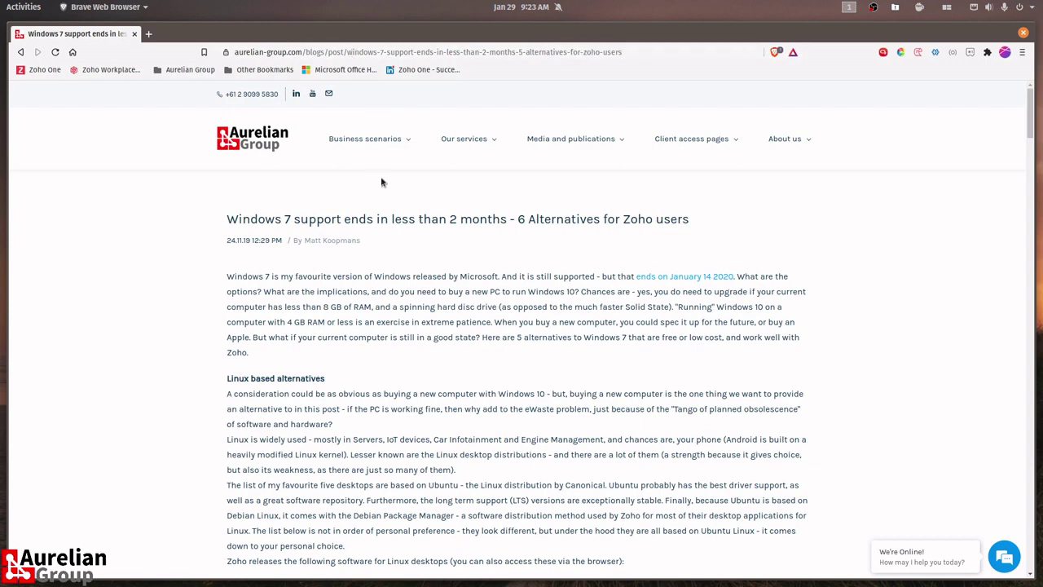
Scroll the Windows 7 alternatives post down to the list of Zoho's Linux desktop apps.
{"action": "scroll", "coordinate": [415, 322], "scroll_direction": "down", "scroll_amount": 1}
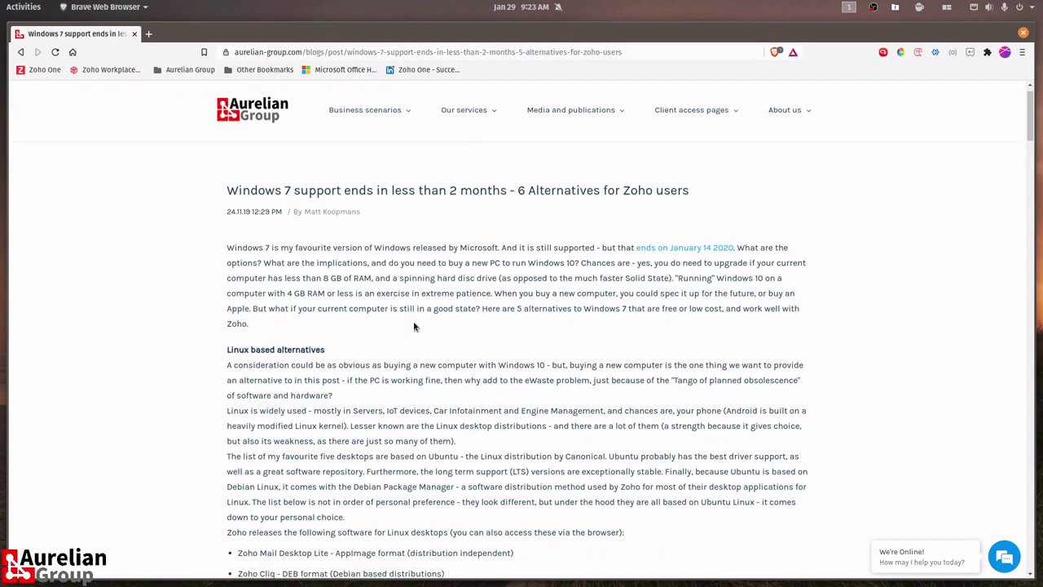
{"action": "scroll", "coordinate": [415, 322], "scroll_direction": "up", "scroll_amount": 1}
{"action": "scroll", "coordinate": [416, 323], "scroll_direction": "down", "scroll_amount": 5}
{"action": "scroll", "coordinate": [417, 323], "scroll_direction": "down", "scroll_amount": 3}
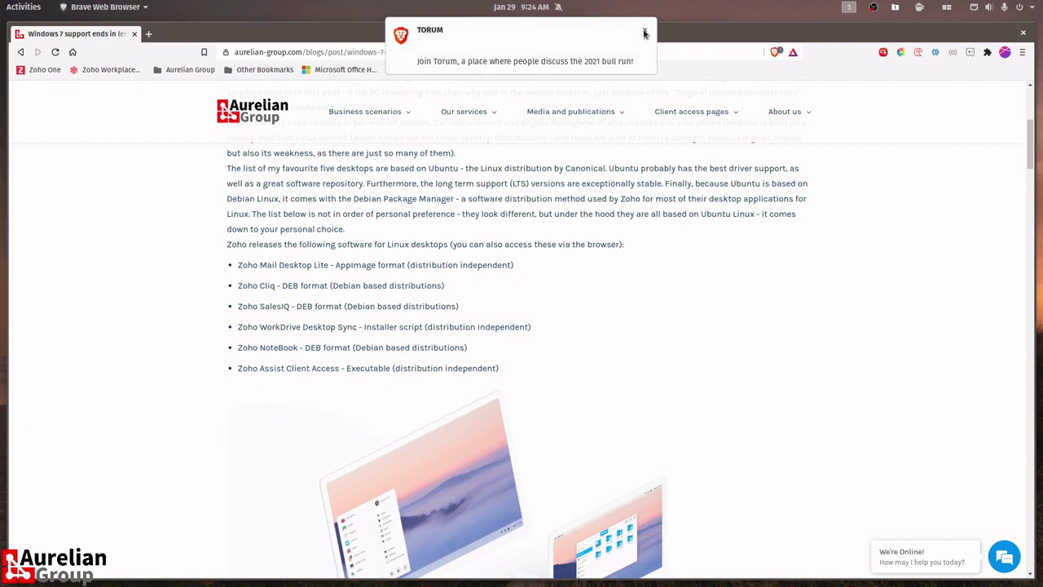
Scroll past the Zorin OS, Linux Mint, Ubuntu and Peppermint OS sections to the Feren OS screenshot.
{"action": "scroll", "coordinate": [657, 261], "scroll_direction": "down", "scroll_amount": 3}
{"action": "scroll", "coordinate": [661, 287], "scroll_direction": "down", "scroll_amount": 2}
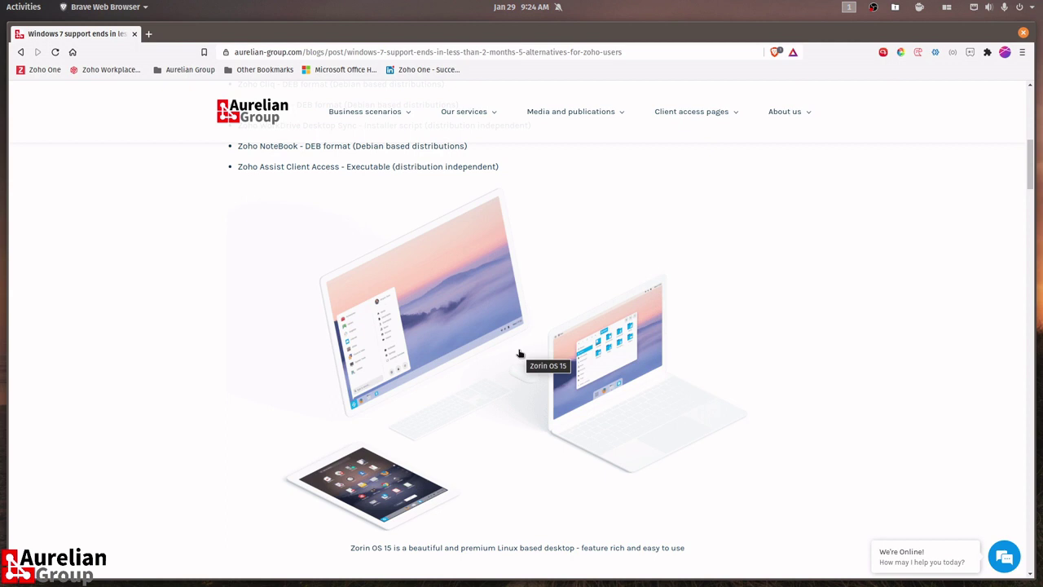
{"action": "scroll", "coordinate": [498, 403], "scroll_direction": "down", "scroll_amount": 1}
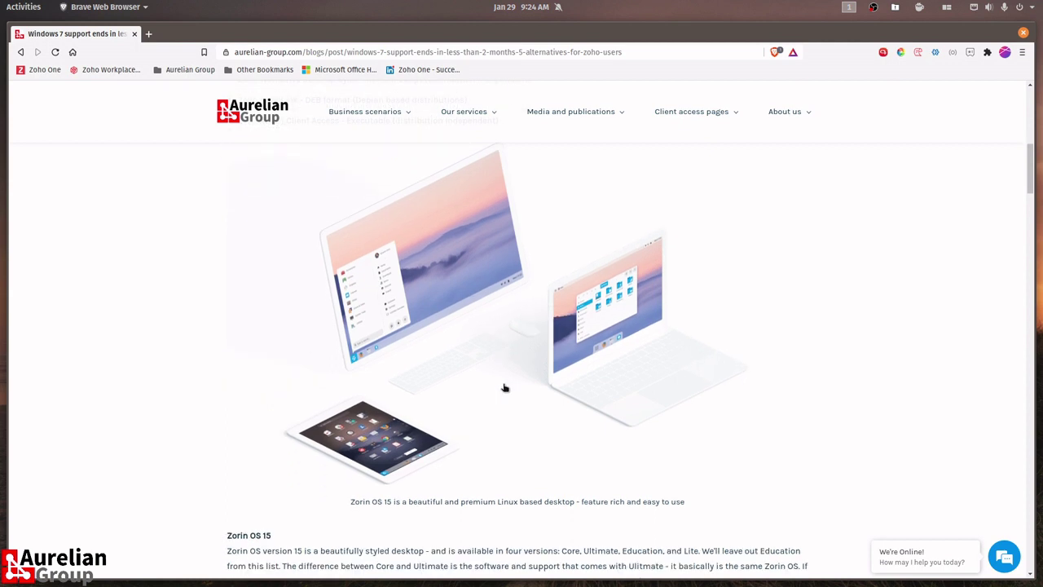
{"action": "scroll", "coordinate": [505, 388], "scroll_direction": "down", "scroll_amount": 3}
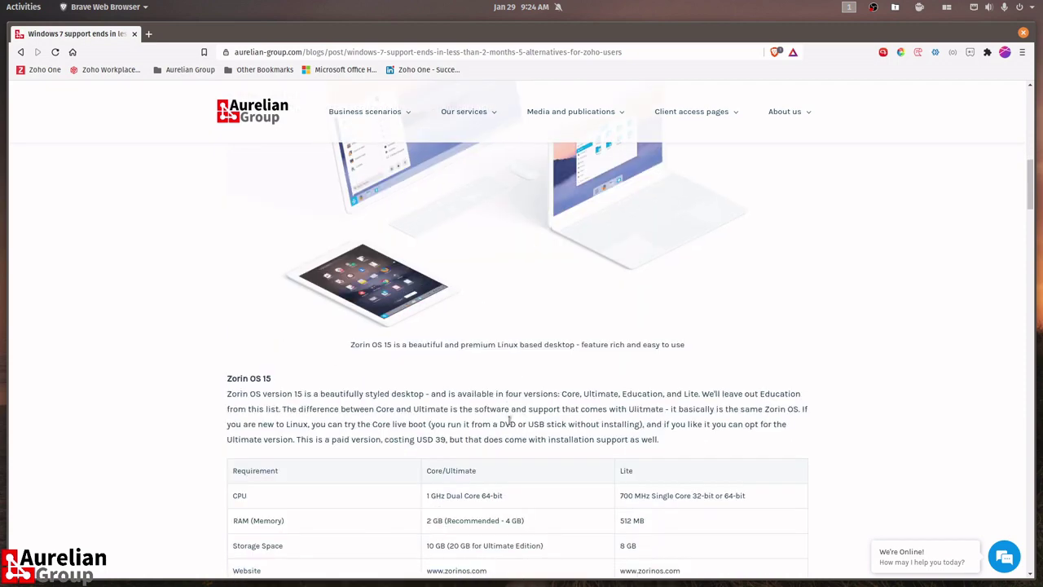
{"action": "scroll", "coordinate": [507, 421], "scroll_direction": "down", "scroll_amount": 3}
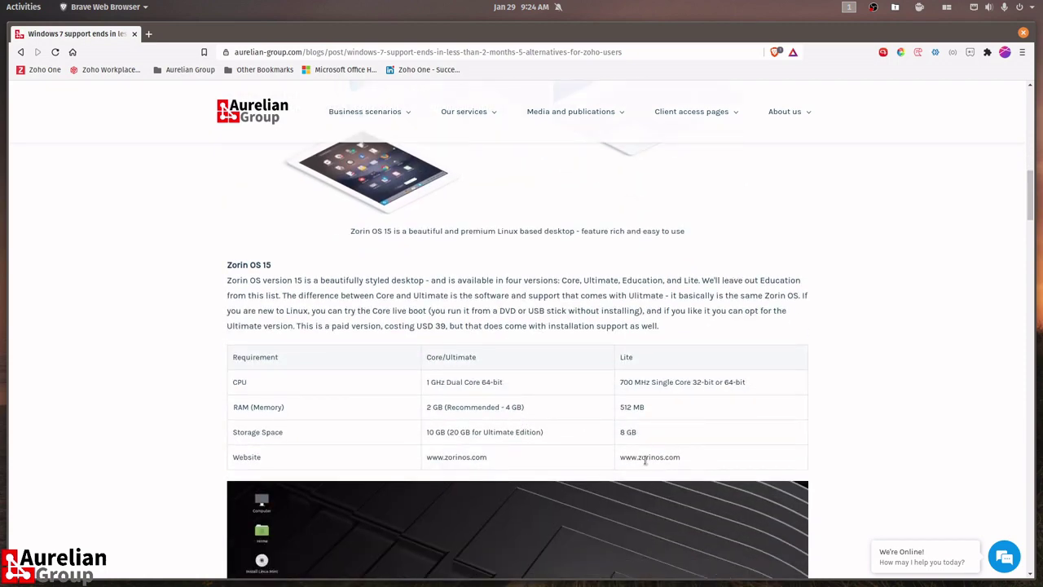
{"action": "scroll", "coordinate": [668, 454], "scroll_direction": "down", "scroll_amount": 5}
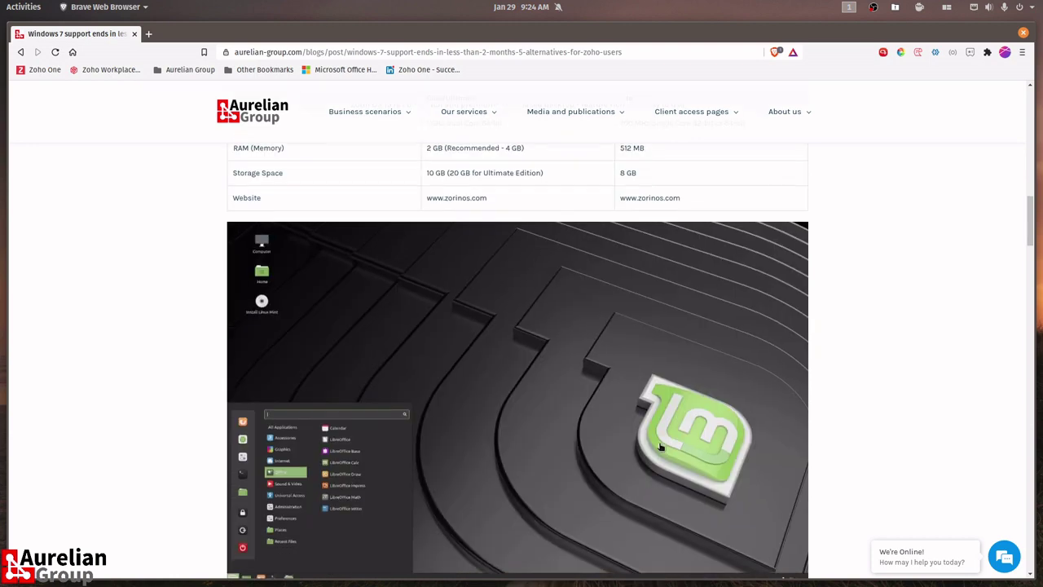
{"action": "scroll", "coordinate": [662, 446], "scroll_direction": "down", "scroll_amount": 10}
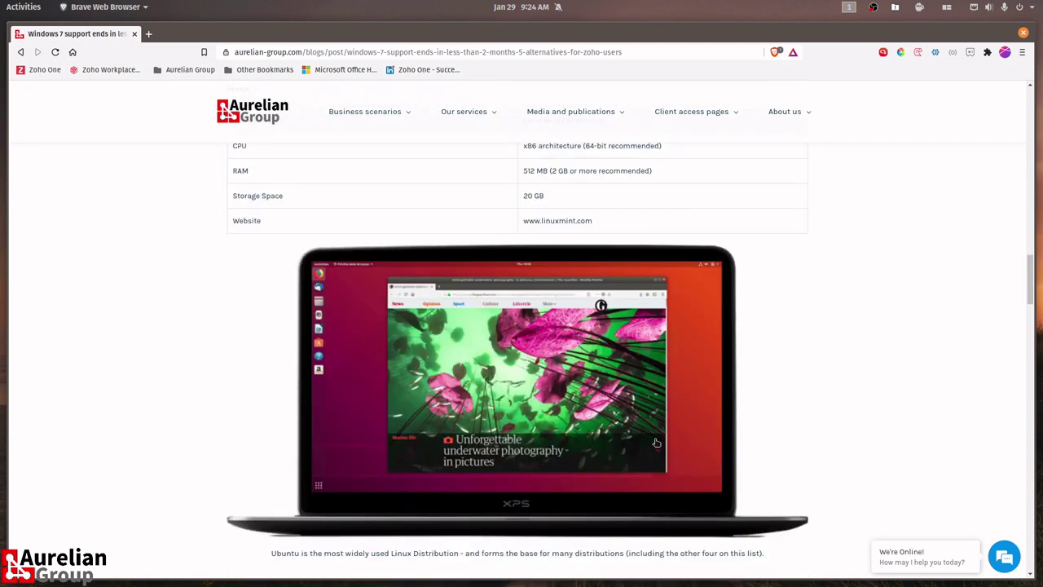
{"action": "scroll", "coordinate": [532, 382], "scroll_direction": "down", "scroll_amount": 4}
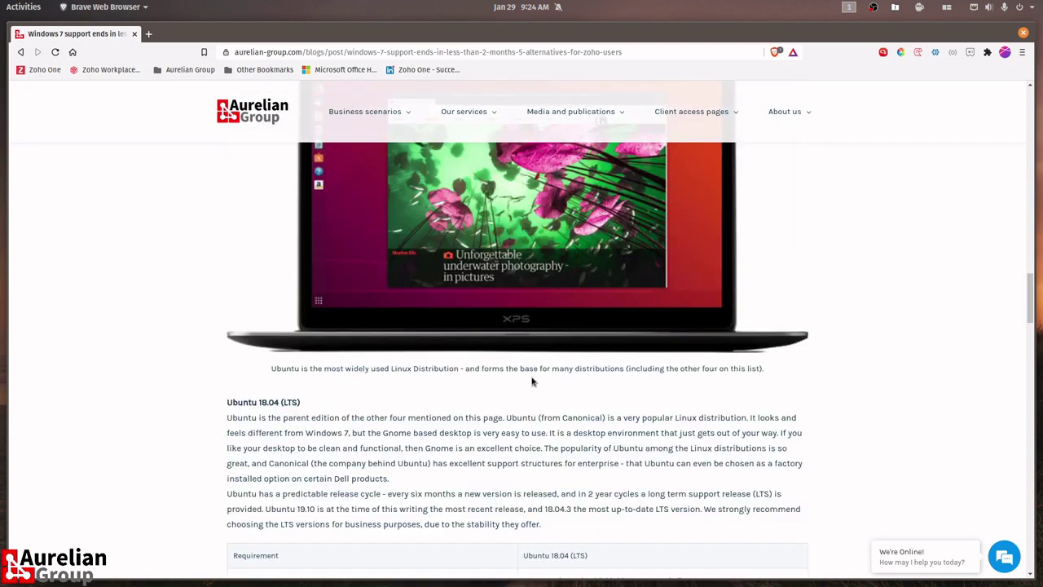
{"action": "scroll", "coordinate": [532, 381], "scroll_direction": "down", "scroll_amount": 6}
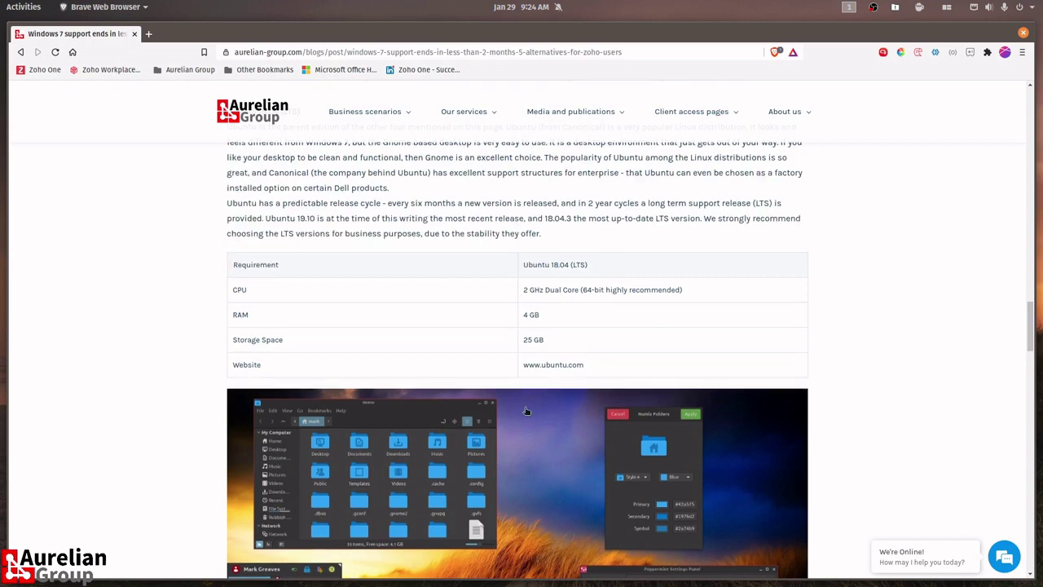
{"action": "scroll", "coordinate": [527, 410], "scroll_direction": "down", "scroll_amount": 8}
{"action": "scroll", "coordinate": [526, 406], "scroll_direction": "down", "scroll_amount": 4}
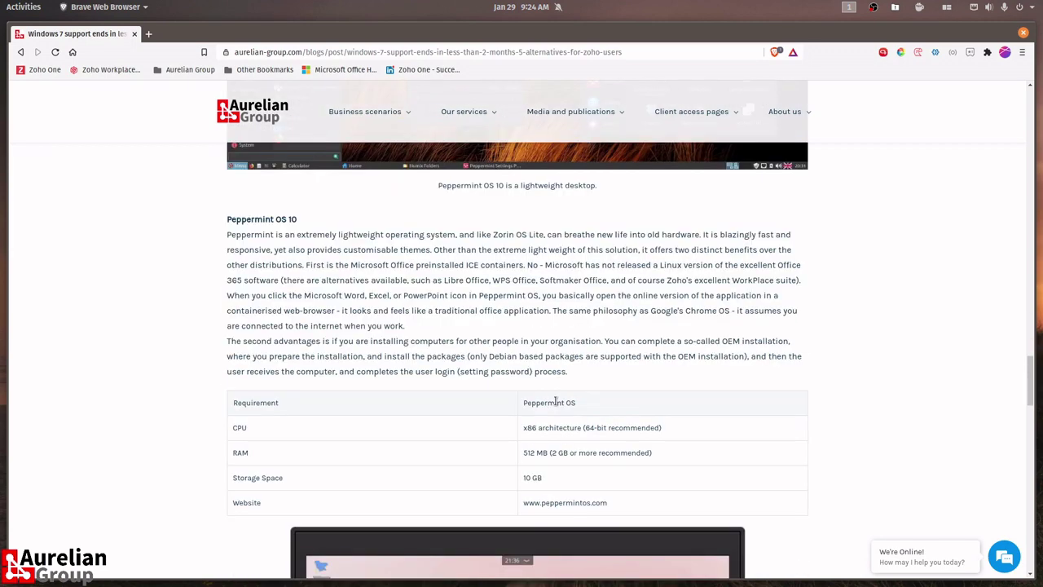
{"action": "scroll", "coordinate": [555, 399], "scroll_direction": "down", "scroll_amount": 5}
{"action": "scroll", "coordinate": [554, 397], "scroll_direction": "down", "scroll_amount": 2}
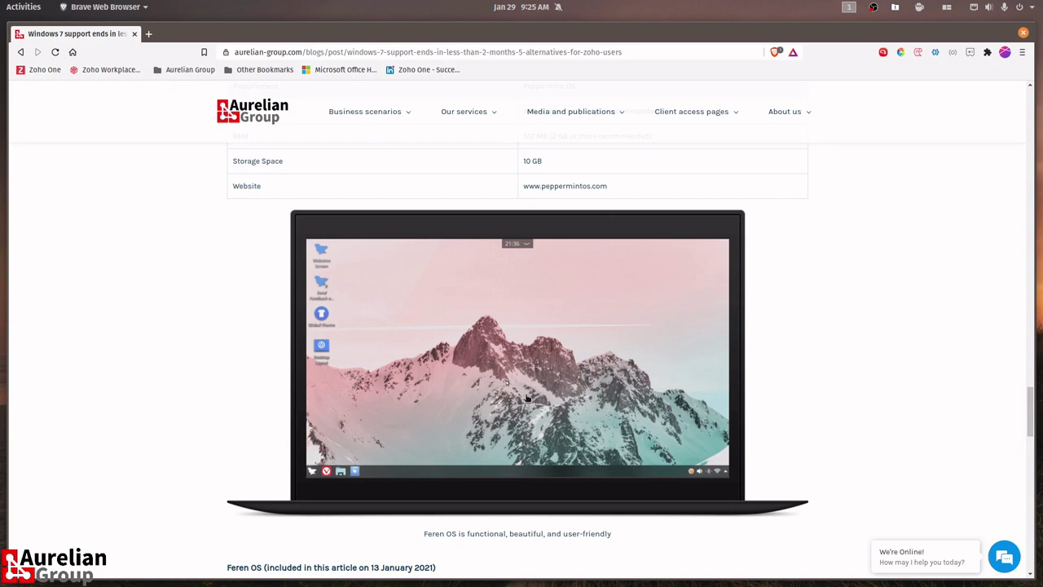
Read past Feren OS and KDE Neon, then open the 'How to install' guide in a new tab.
{"action": "scroll", "coordinate": [527, 398], "scroll_direction": "down", "scroll_amount": 1}
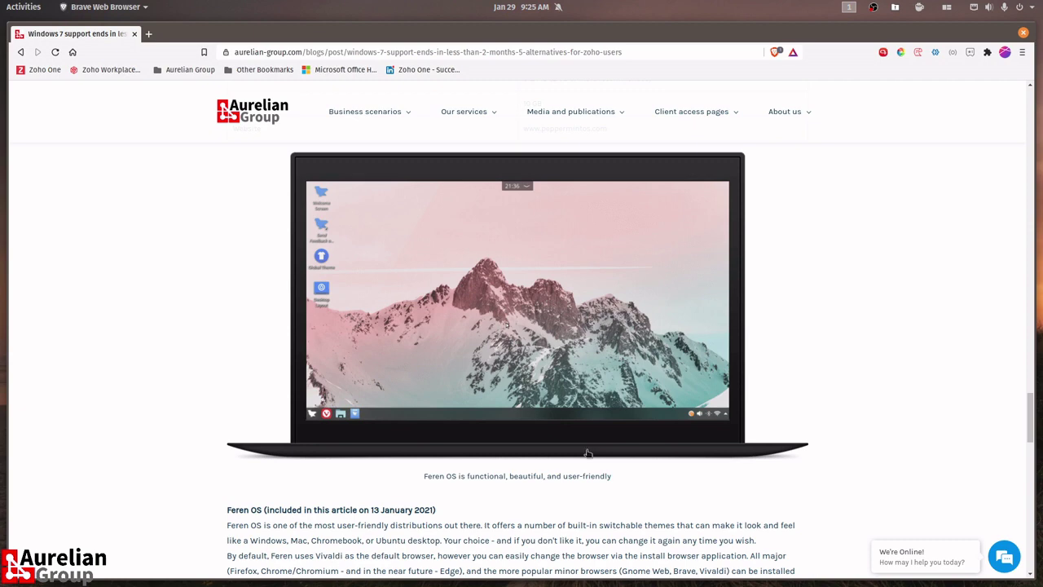
{"action": "scroll", "coordinate": [588, 453], "scroll_direction": "down", "scroll_amount": 3}
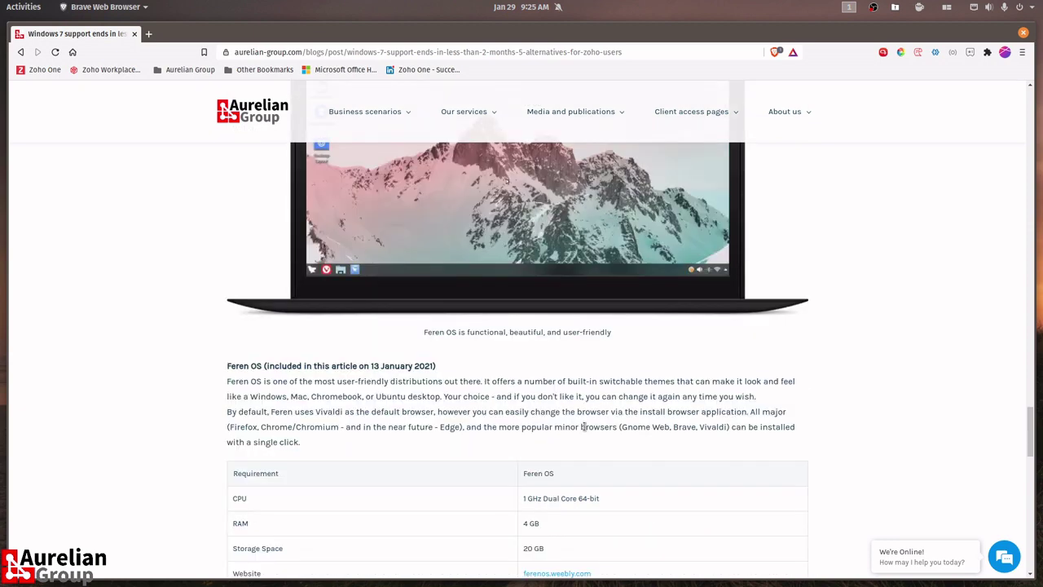
{"action": "scroll", "coordinate": [583, 426], "scroll_direction": "down", "scroll_amount": 9}
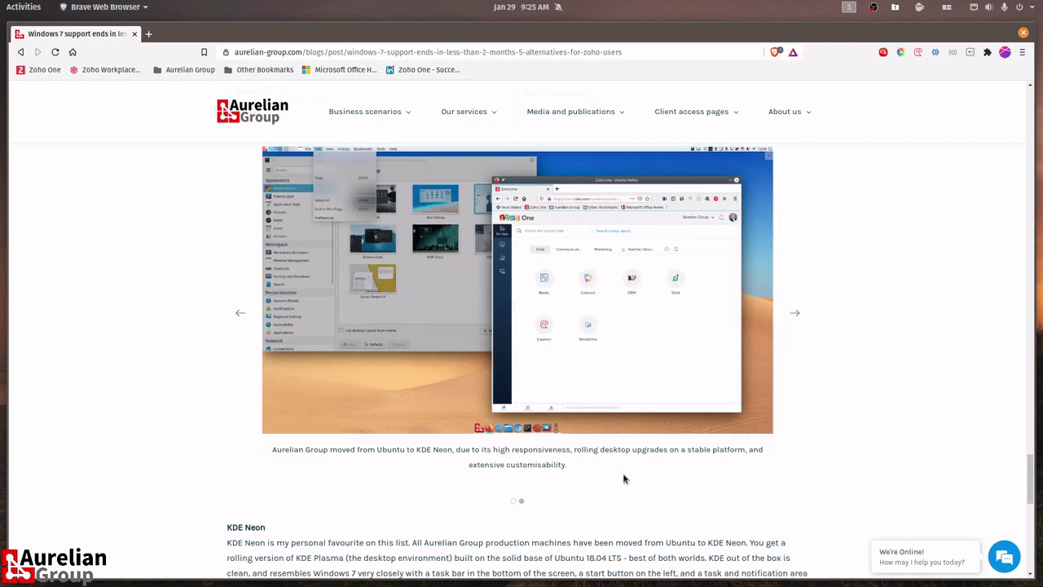
{"action": "scroll", "coordinate": [636, 489], "scroll_direction": "down", "scroll_amount": 1}
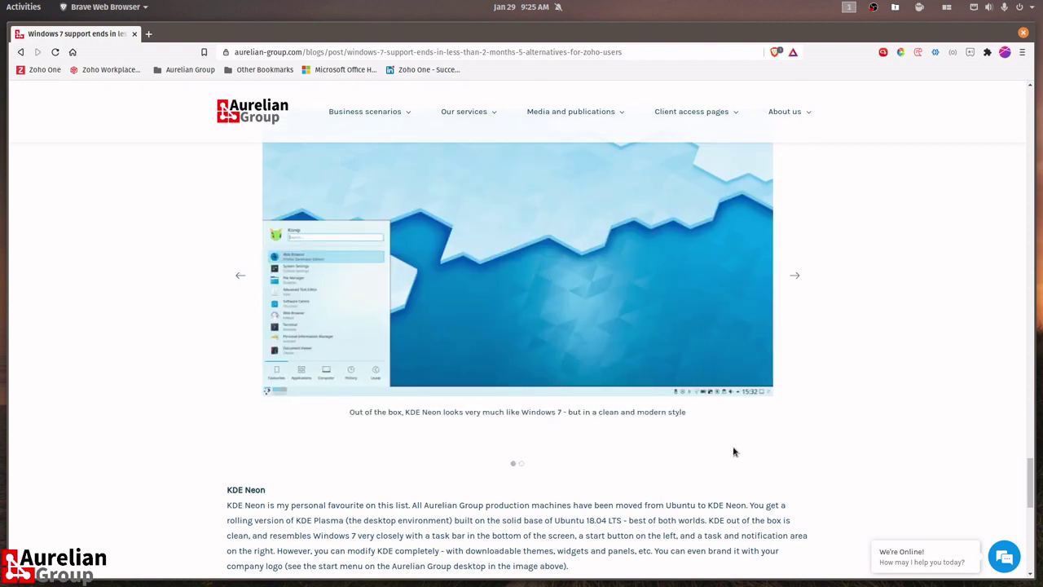
{"action": "scroll", "coordinate": [734, 452], "scroll_direction": "down", "scroll_amount": 1}
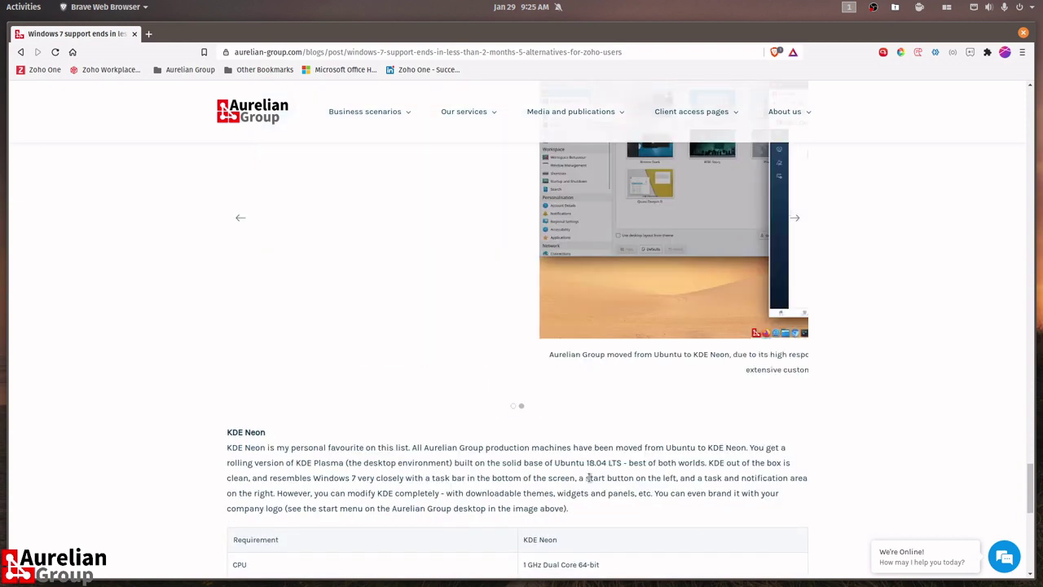
{"action": "scroll", "coordinate": [589, 478], "scroll_direction": "down", "scroll_amount": 1}
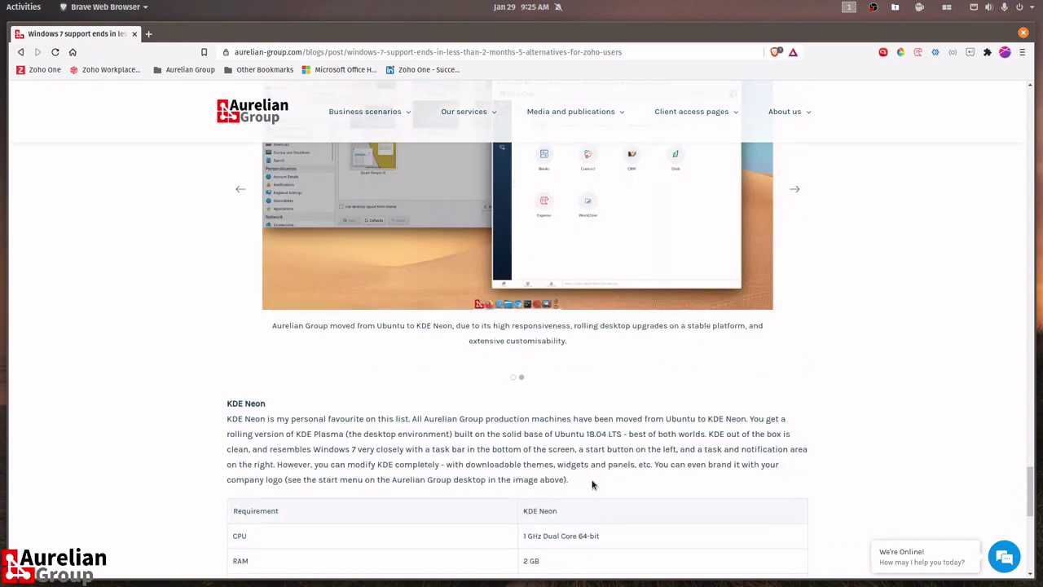
{"action": "scroll", "coordinate": [519, 409], "scroll_direction": "down", "scroll_amount": 2}
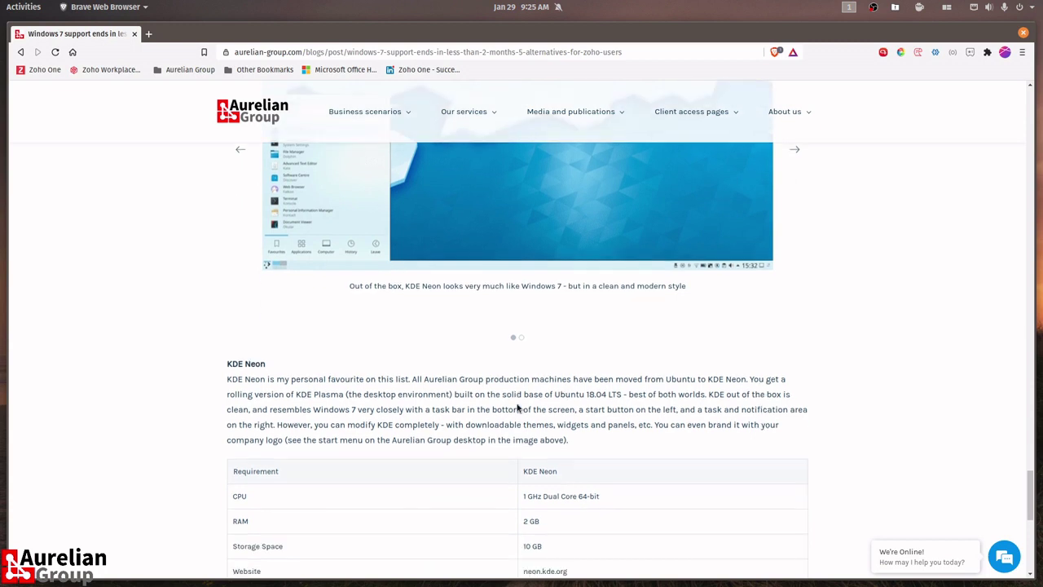
{"action": "scroll", "coordinate": [519, 409], "scroll_direction": "down", "scroll_amount": 1}
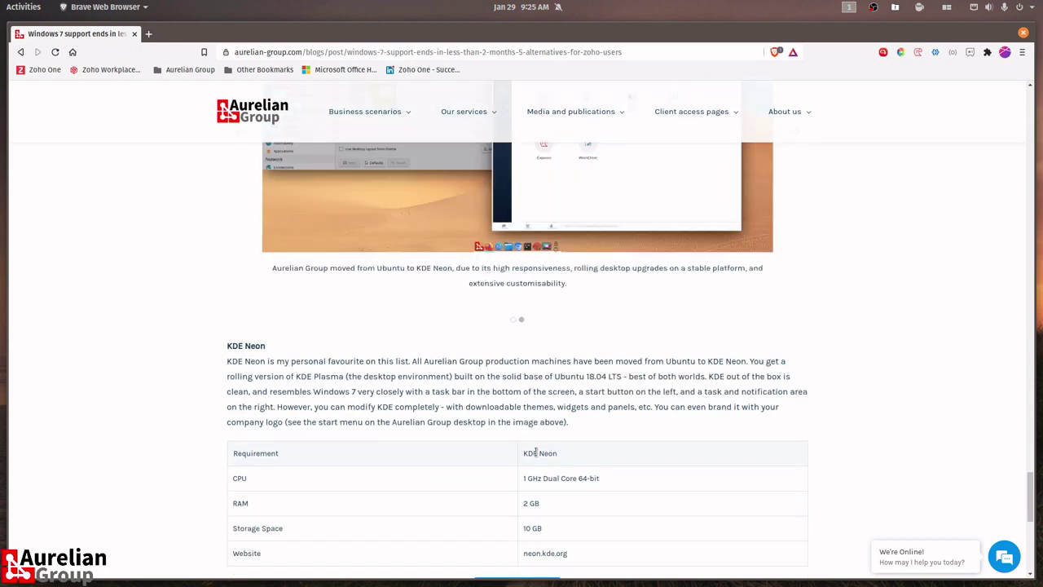
{"action": "scroll", "coordinate": [583, 450], "scroll_direction": "down", "scroll_amount": 3}
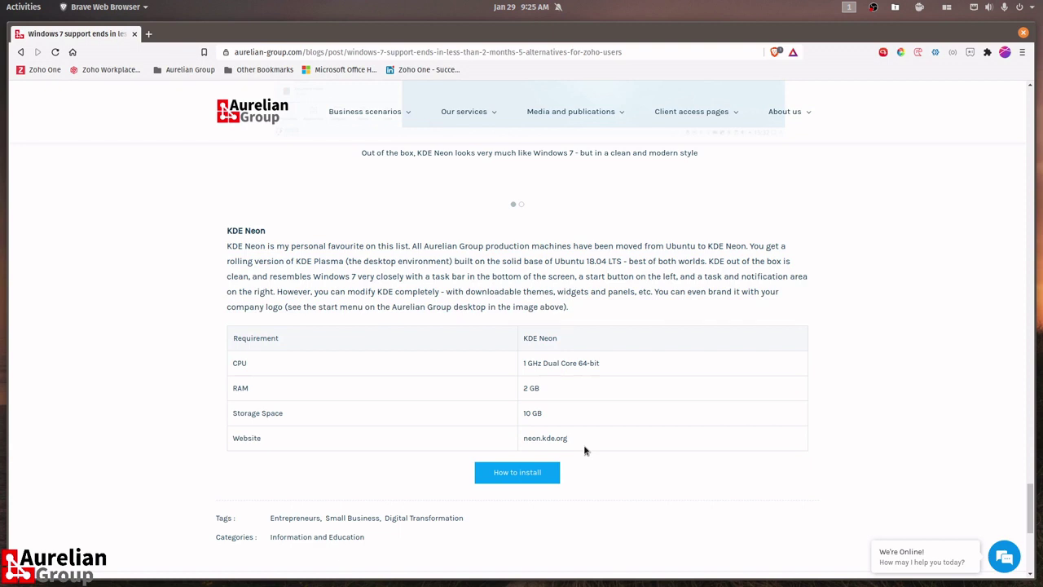
{"action": "left_click", "coordinate": [539, 474]}
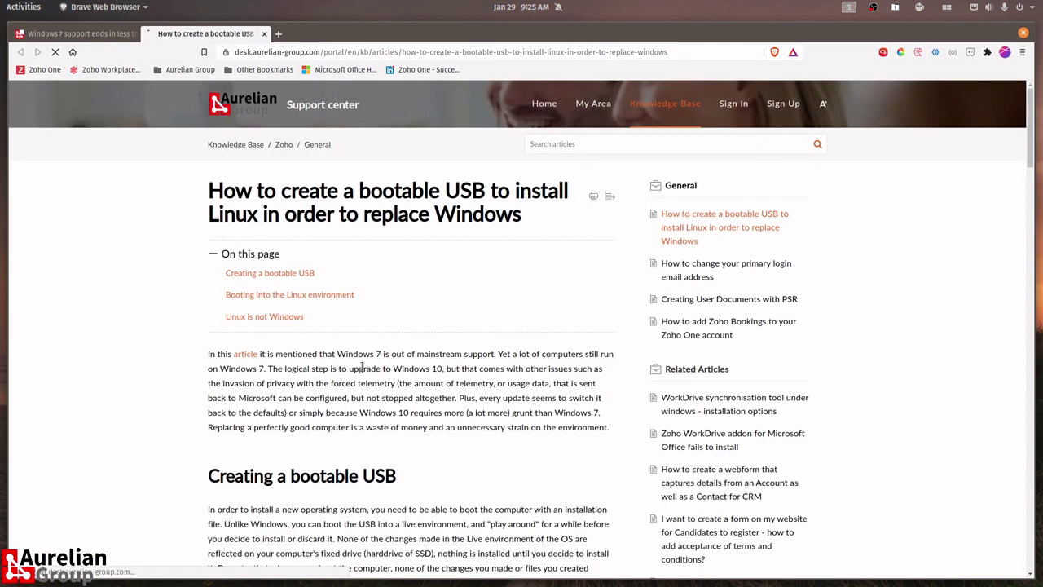
Scroll the bootable-USB article down to the Rufus download section and its screenshot.
{"action": "scroll", "coordinate": [622, 477], "scroll_direction": "down", "scroll_amount": 4}
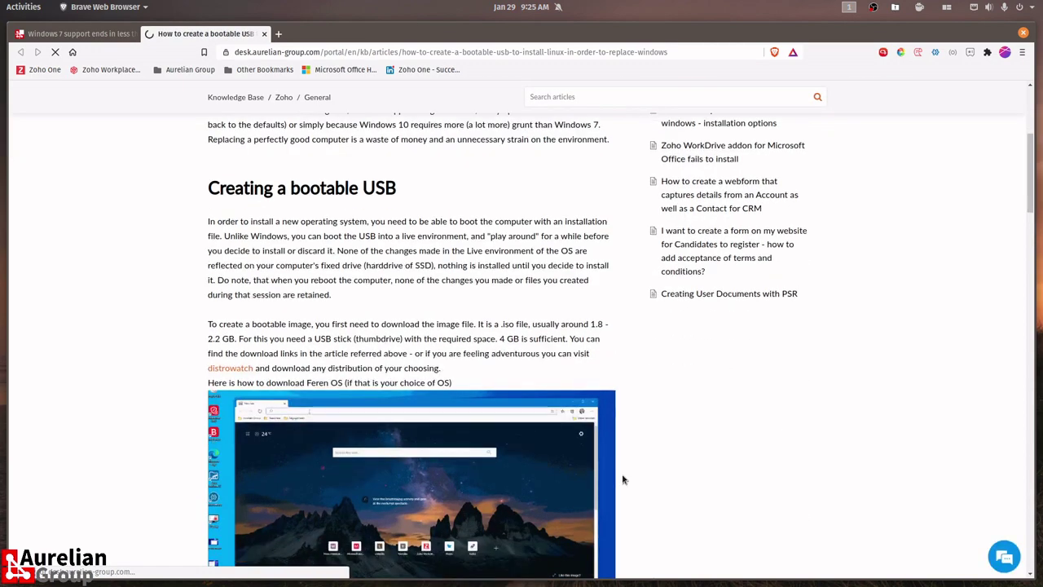
{"action": "scroll", "coordinate": [621, 478], "scroll_direction": "down", "scroll_amount": 6}
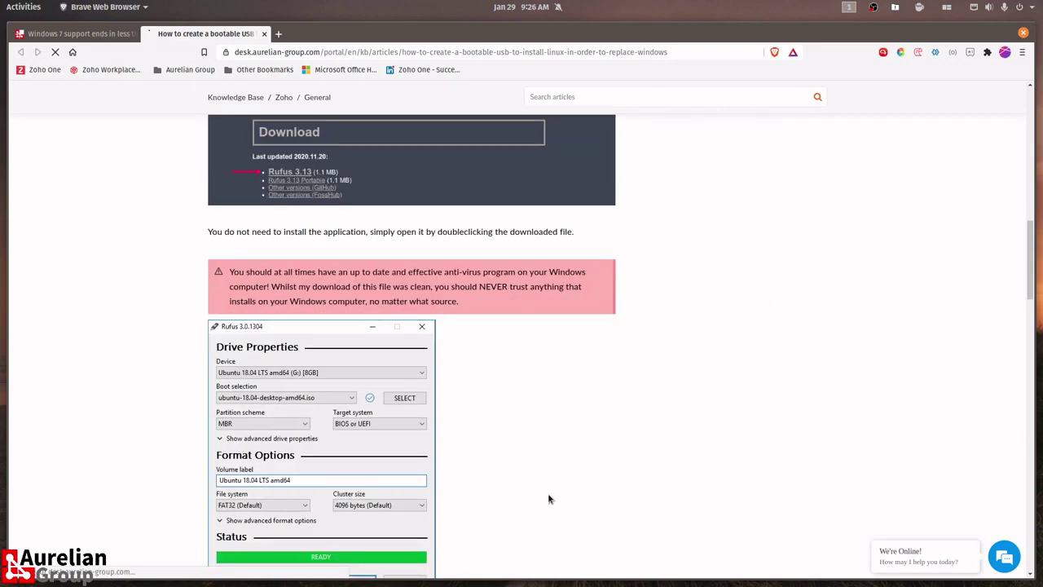
{"action": "scroll", "coordinate": [548, 498], "scroll_direction": "down", "scroll_amount": 3}
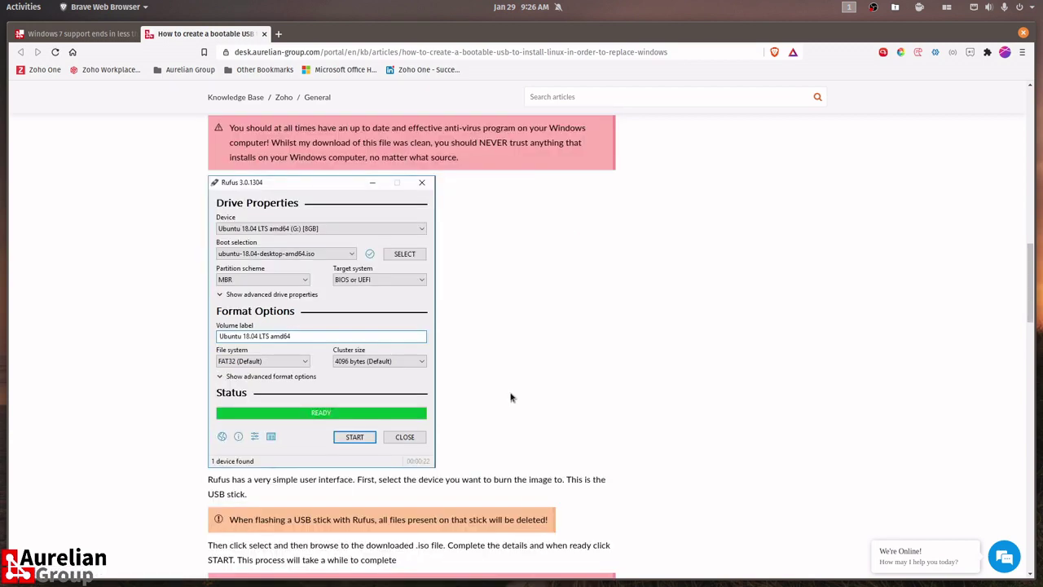
{"action": "scroll", "coordinate": [589, 379], "scroll_direction": "down", "scroll_amount": 6}
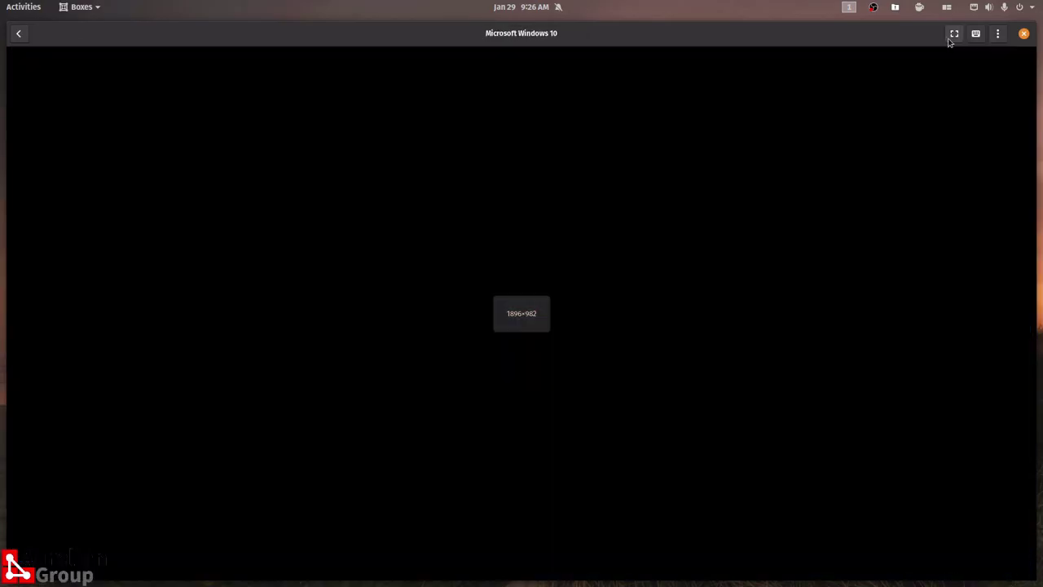
Switch the Microsoft Windows 10 virtual machine to fullscreen in Boxes.
{"action": "left_click", "coordinate": [954, 34]}
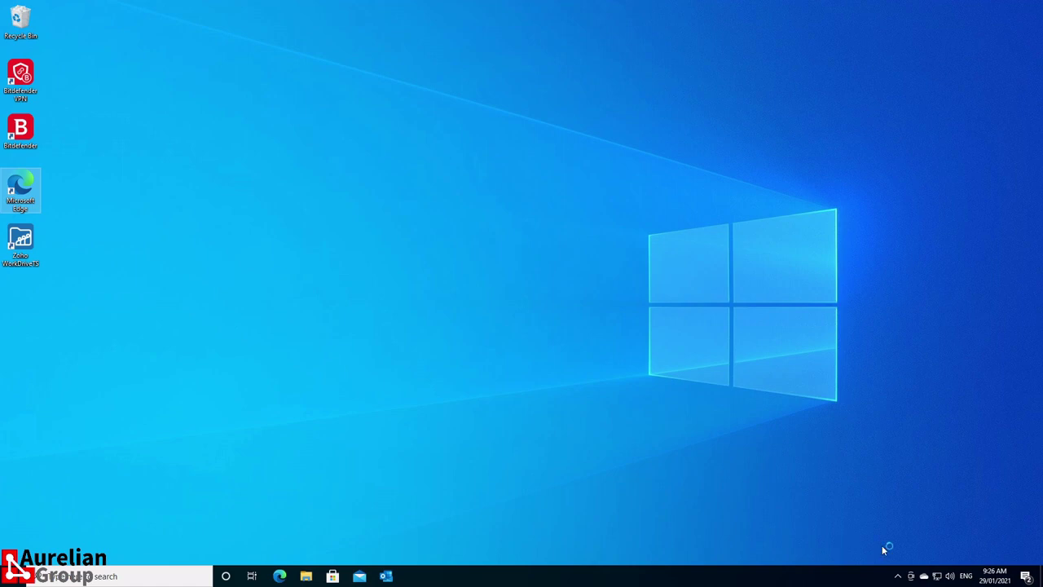
Launch Edge in the Windows VM and enter 'ru' so rufus.ie autocompletes in the address bar.
{"action": "left_click", "coordinate": [280, 577]}
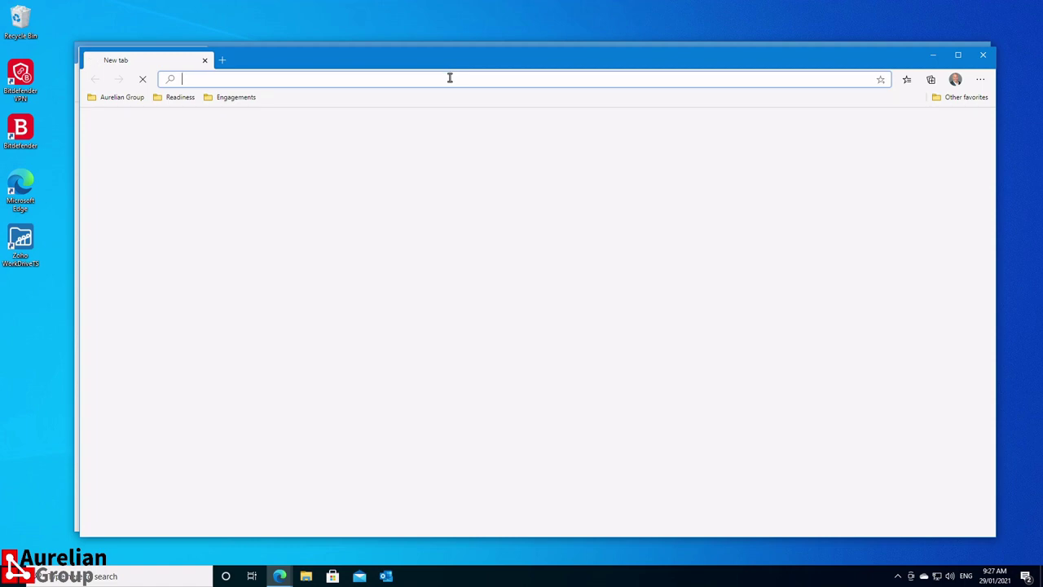
{"action": "type", "text": "f"}
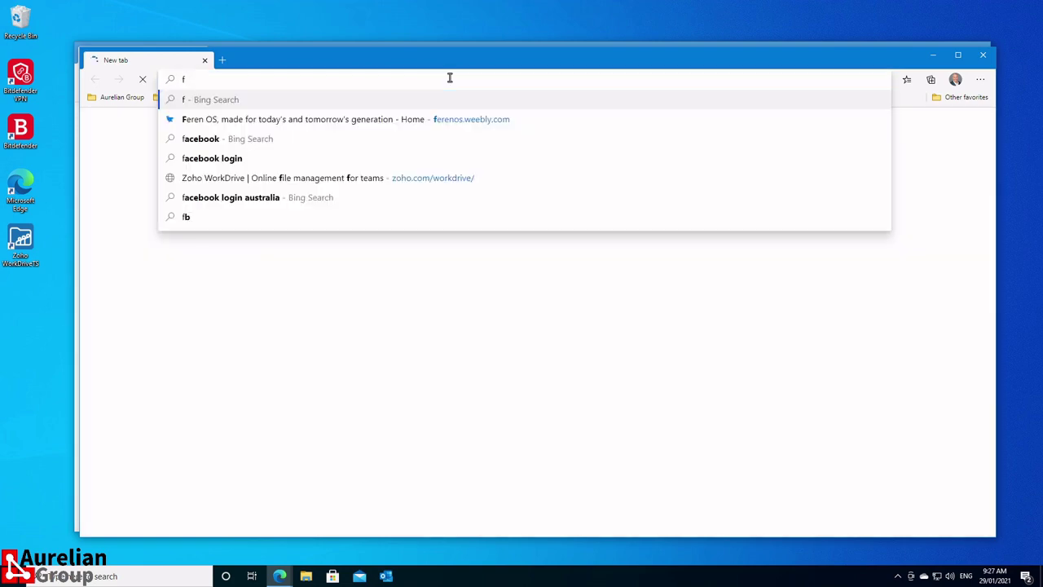
{"action": "key", "text": "BackSpace"}
{"action": "type", "text": "r"}
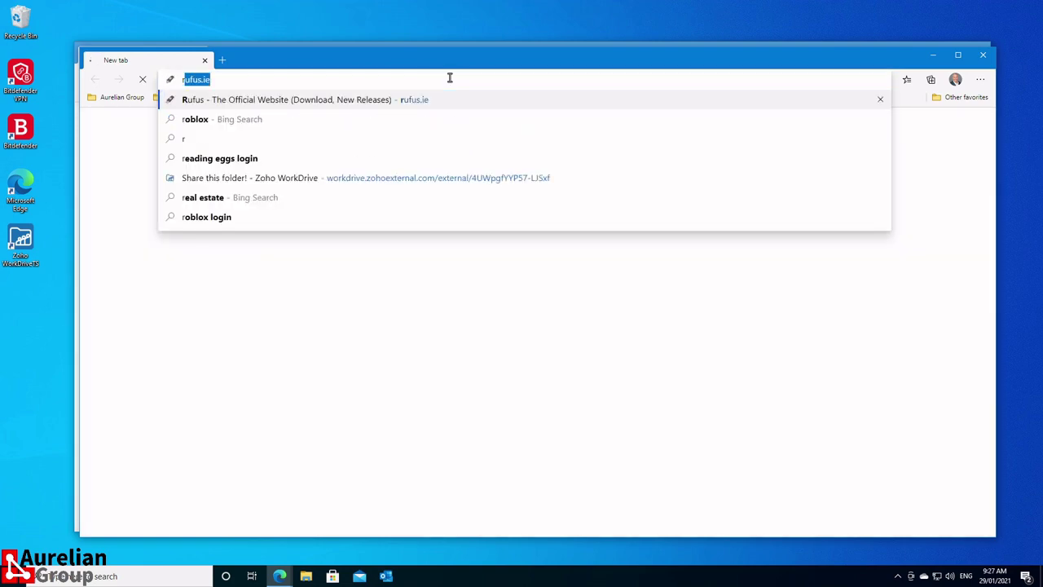
{"action": "type", "text": "u"}
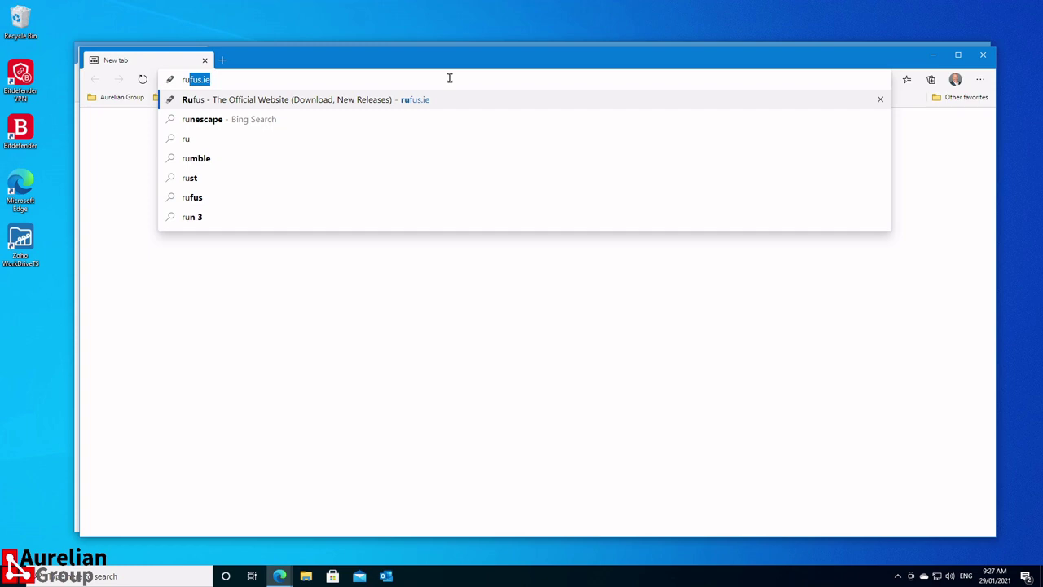
Accept the rufus.ie suggestion to load the official Rufus website.
{"action": "key", "text": "Return"}
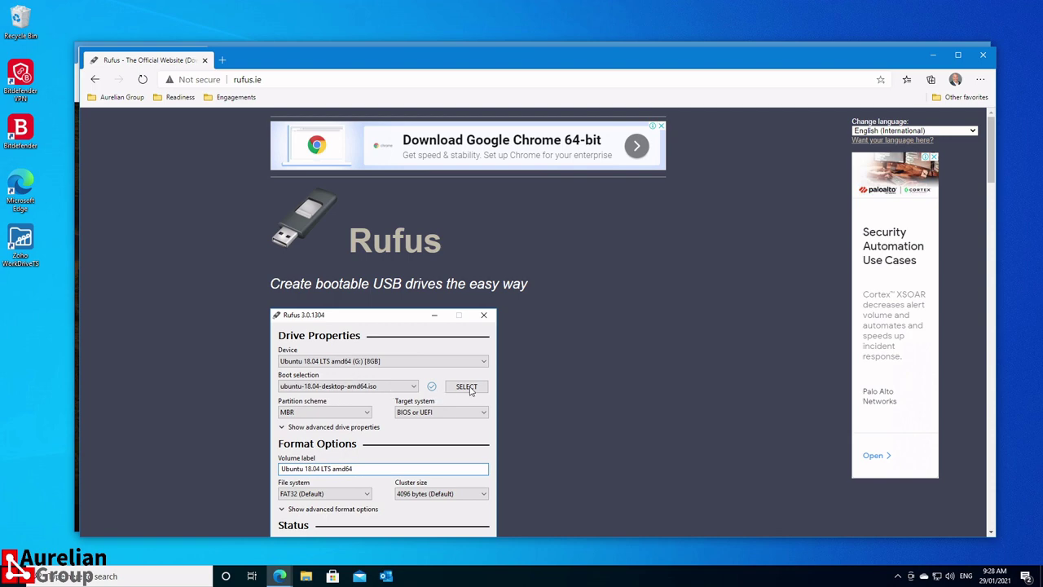
Scroll rufus.ie to the Download section listing Rufus 3.13, then select the address bar URL.
{"action": "scroll", "coordinate": [387, 440], "scroll_direction": "down", "scroll_amount": 3}
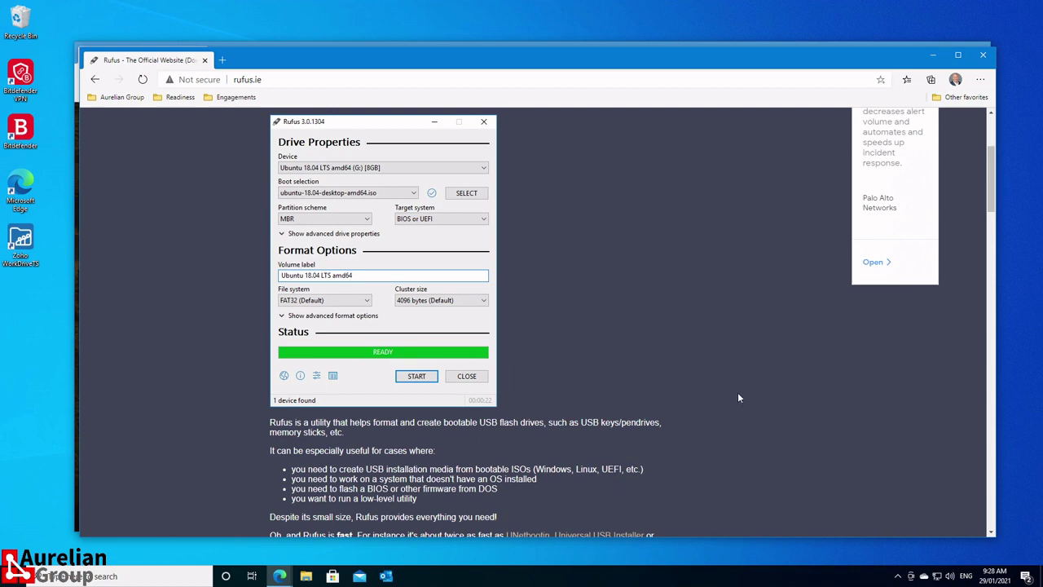
{"action": "scroll", "coordinate": [610, 419], "scroll_direction": "down", "scroll_amount": 2}
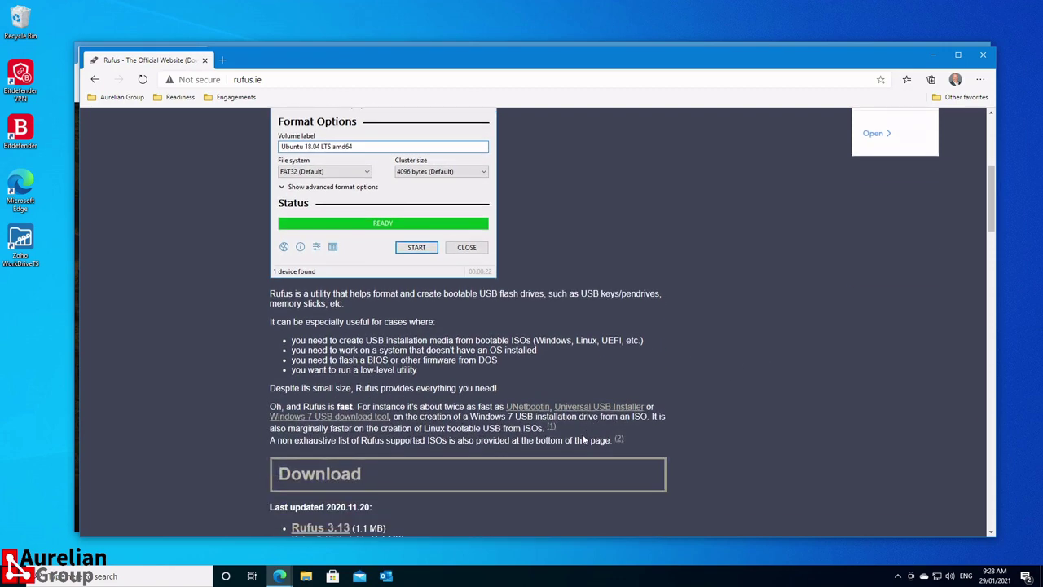
{"action": "scroll", "coordinate": [554, 432], "scroll_direction": "down", "scroll_amount": 1}
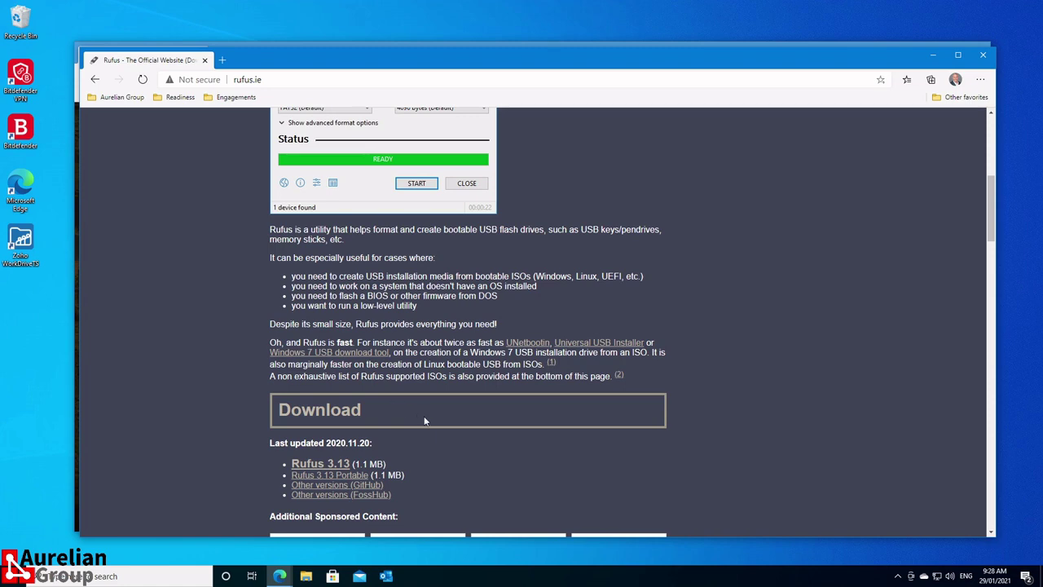
{"action": "left_click", "coordinate": [268, 79]}
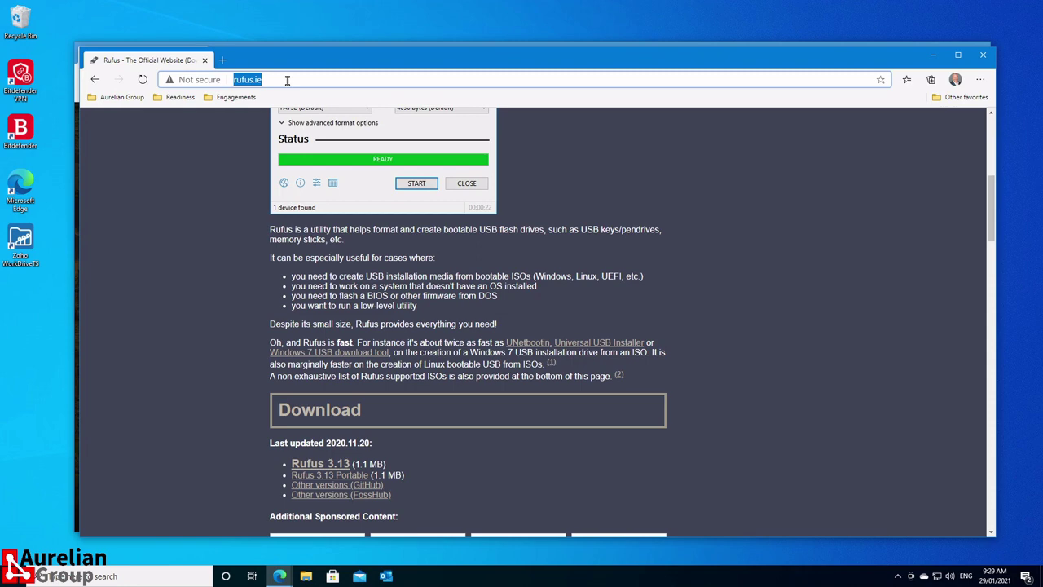
Load the System76 website by entering 'system76' in the Edge address bar.
{"action": "type", "text": "syste"}
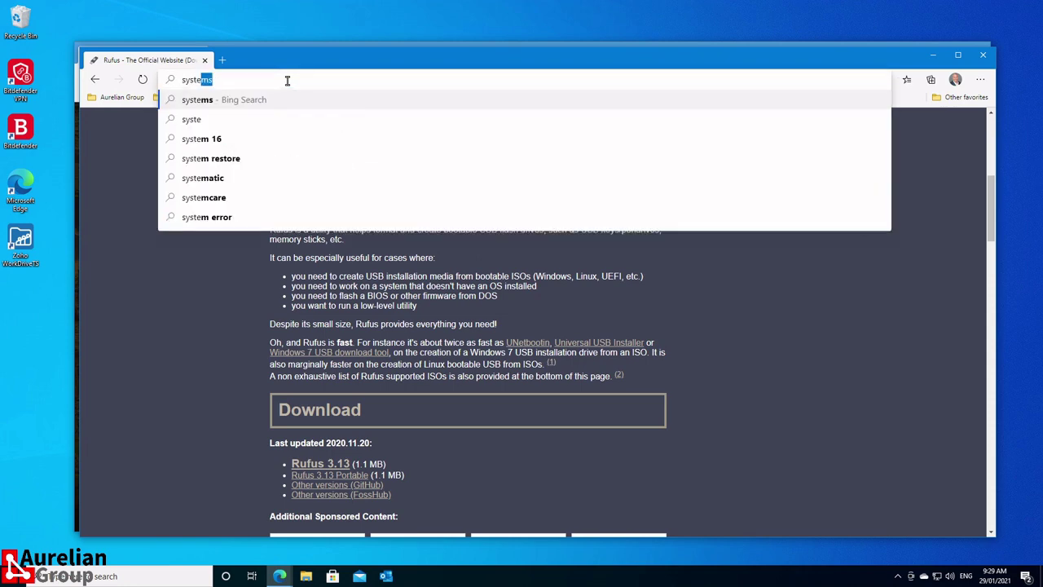
{"action": "type", "text": "m76"}
{"action": "key", "text": "Return"}
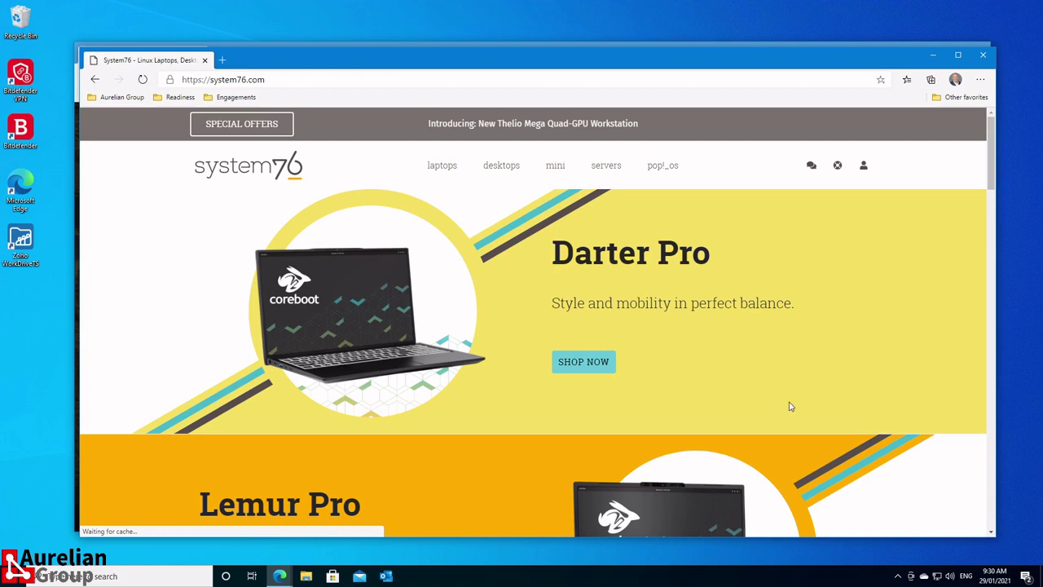
{"action": "scroll", "coordinate": [452, 448], "scroll_direction": "down", "scroll_amount": 1}
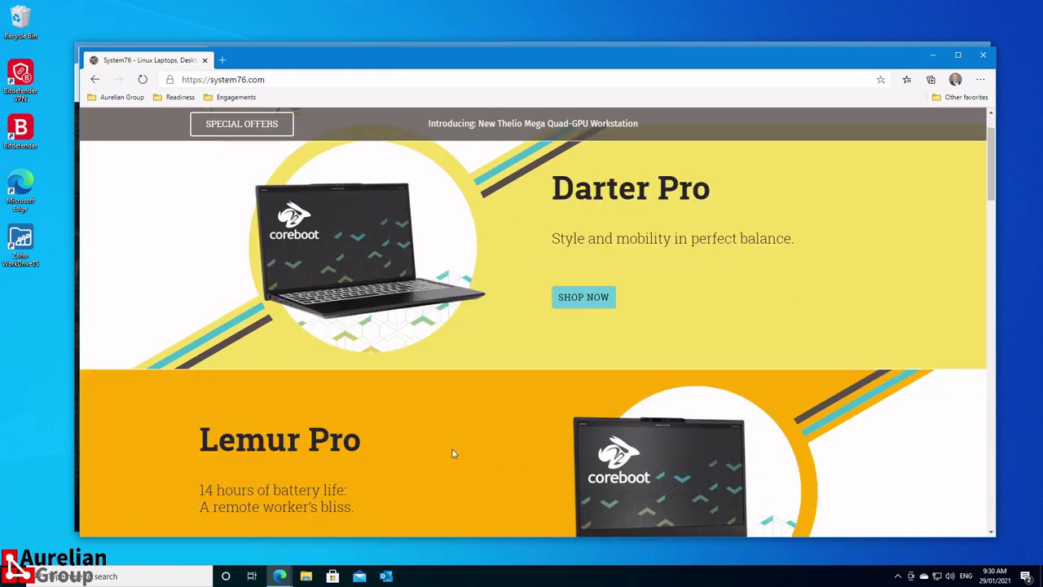
{"action": "scroll", "coordinate": [456, 448], "scroll_direction": "down", "scroll_amount": 1}
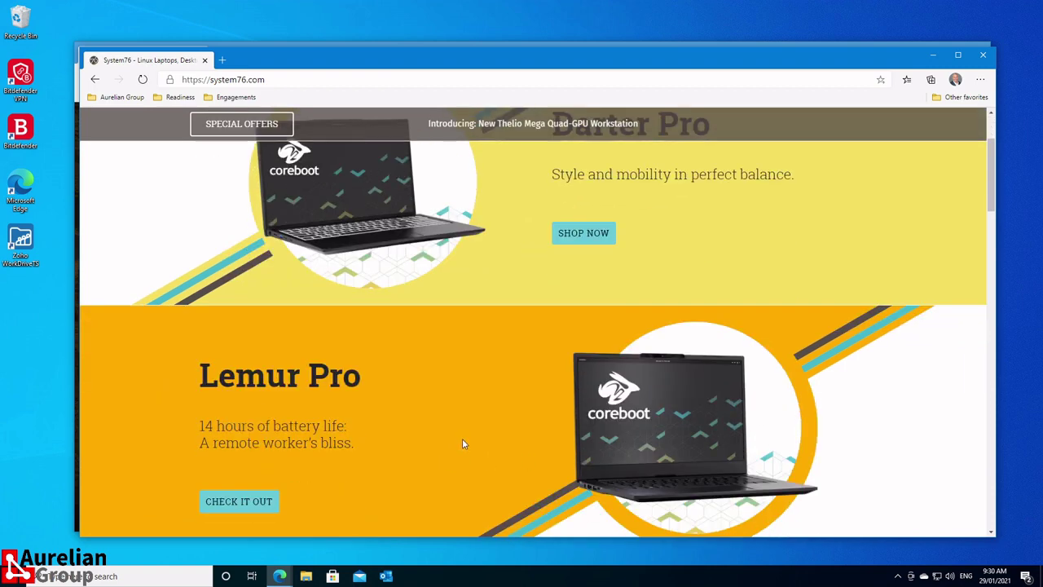
{"action": "scroll", "coordinate": [462, 443], "scroll_direction": "down", "scroll_amount": 2}
Scroll through the Lemur Pro, Oryx Pro, Thelio and Galago Pro product sections.
{"action": "scroll", "coordinate": [470, 432], "scroll_direction": "down", "scroll_amount": 2}
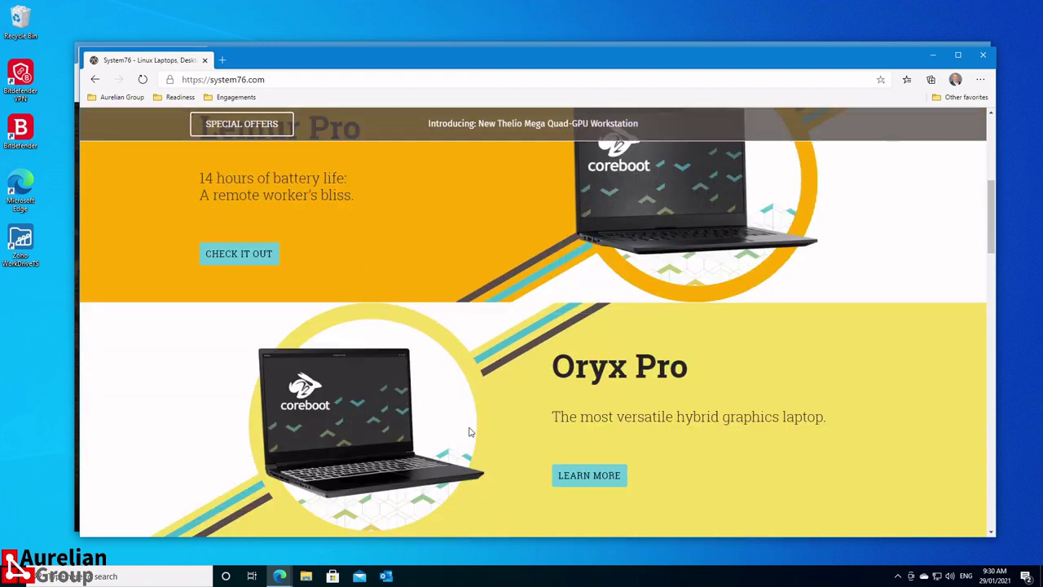
{"action": "scroll", "coordinate": [462, 385], "scroll_direction": "down", "scroll_amount": 1}
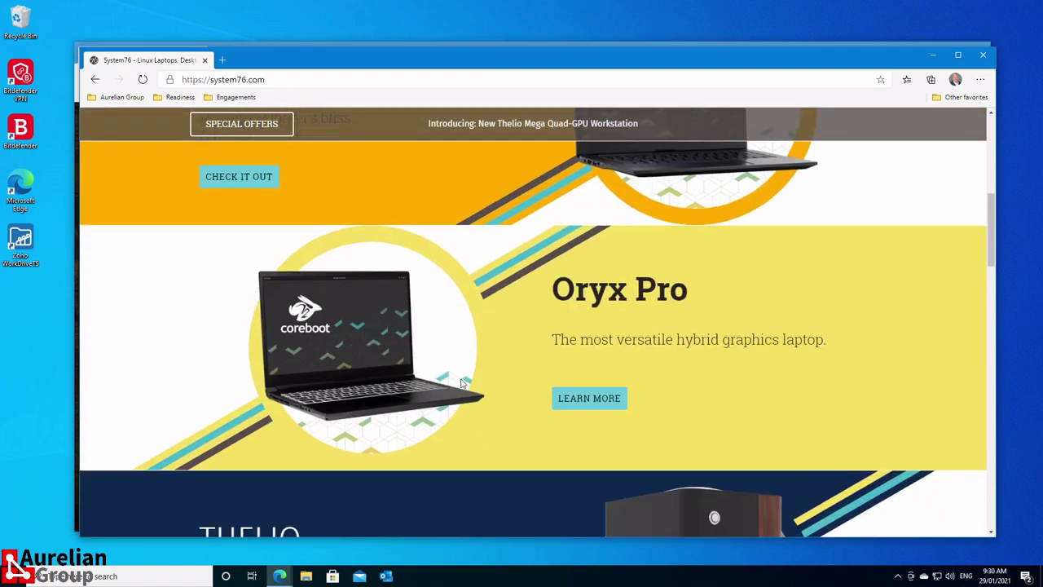
{"action": "scroll", "coordinate": [461, 383], "scroll_direction": "down", "scroll_amount": 2}
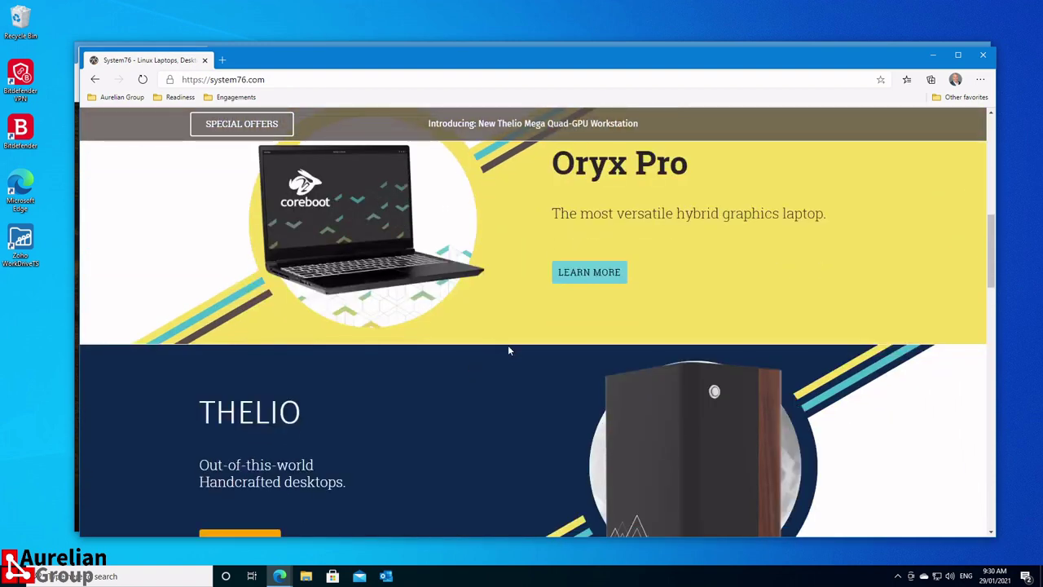
{"action": "scroll", "coordinate": [507, 351], "scroll_direction": "down", "scroll_amount": 1}
{"action": "scroll", "coordinate": [508, 351], "scroll_direction": "down", "scroll_amount": 2}
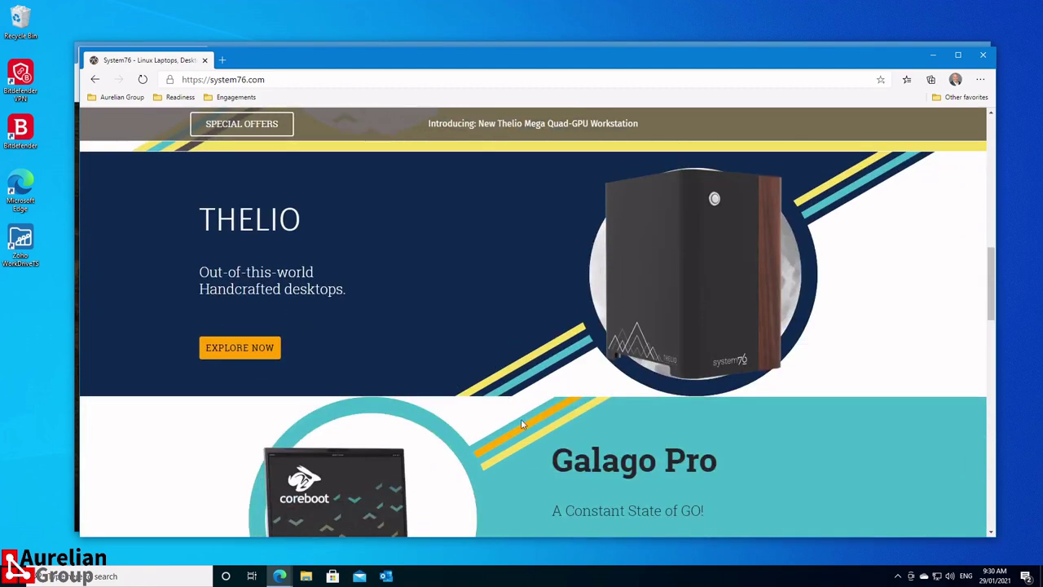
{"action": "scroll", "coordinate": [522, 419], "scroll_direction": "down", "scroll_amount": 2}
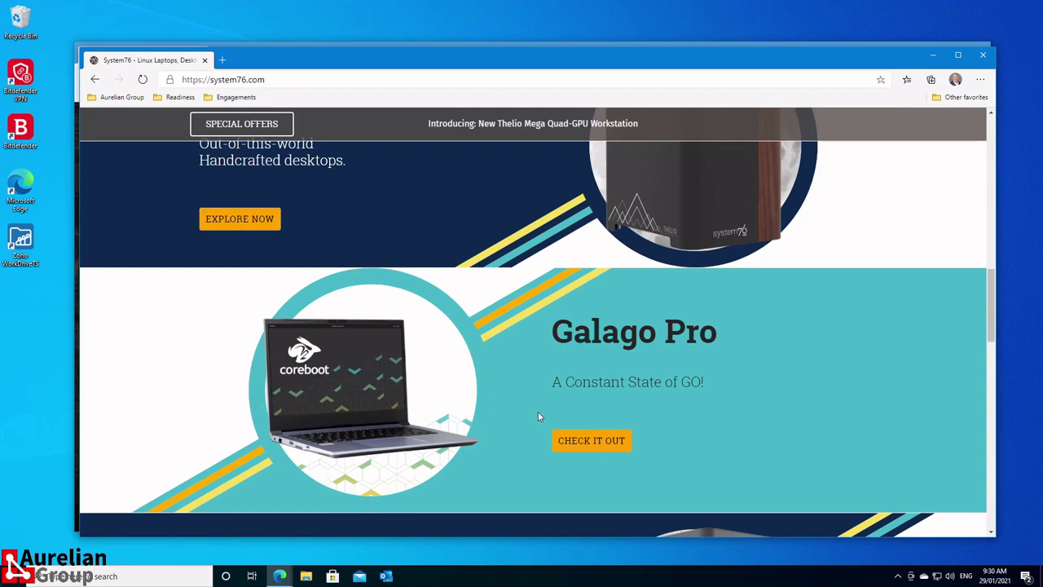
{"action": "scroll", "coordinate": [538, 416], "scroll_direction": "down", "scroll_amount": 2}
{"action": "scroll", "coordinate": [575, 389], "scroll_direction": "up", "scroll_amount": 1}
{"action": "scroll", "coordinate": [681, 303], "scroll_direction": "up", "scroll_amount": 3}
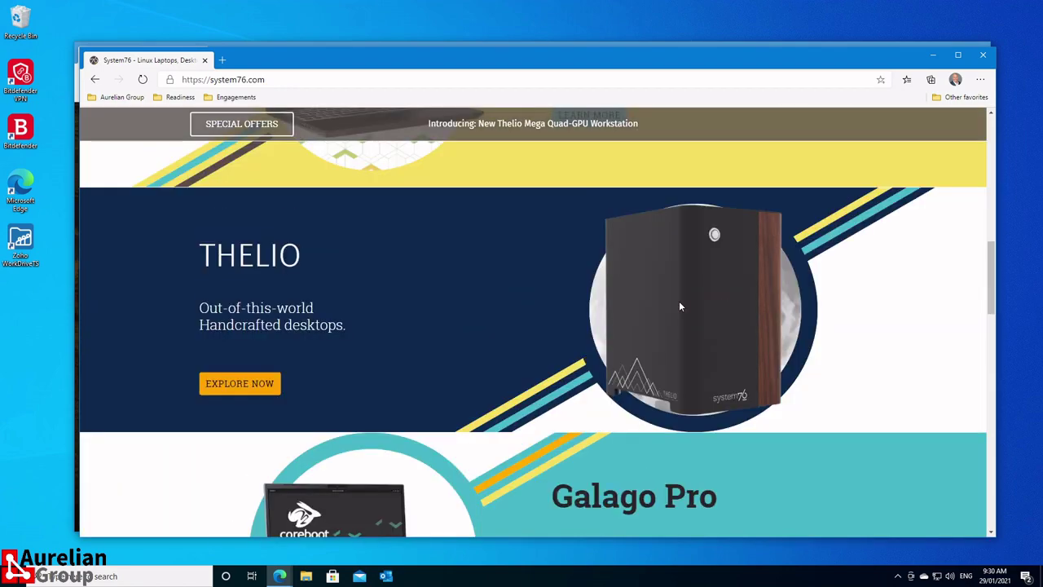
{"action": "scroll", "coordinate": [679, 305], "scroll_direction": "up", "scroll_amount": 10}
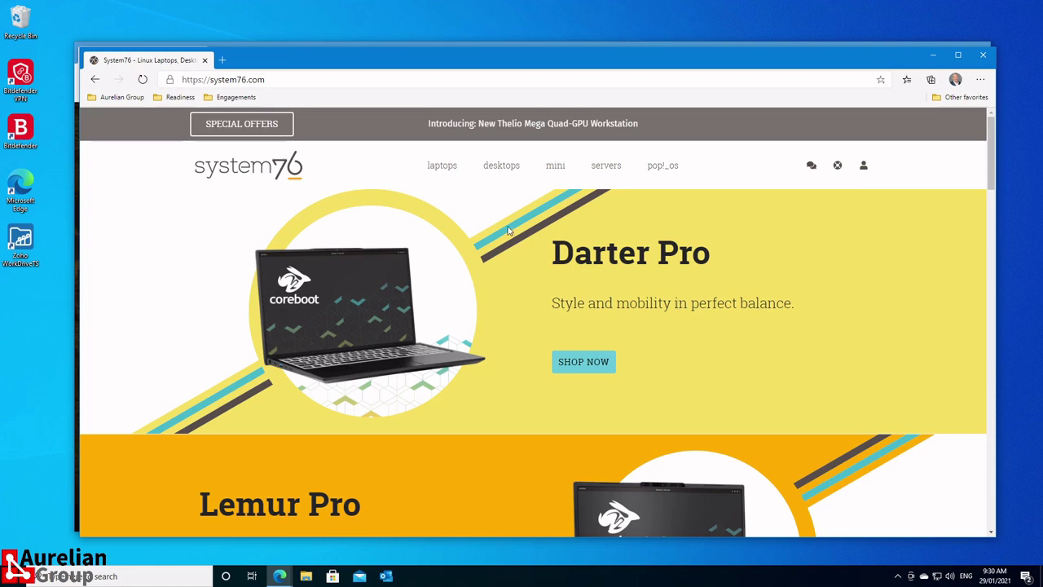
On the System76 site, bring up the Pop!_OS download options for the 20.04 LTS release.
{"action": "left_click", "coordinate": [658, 168]}
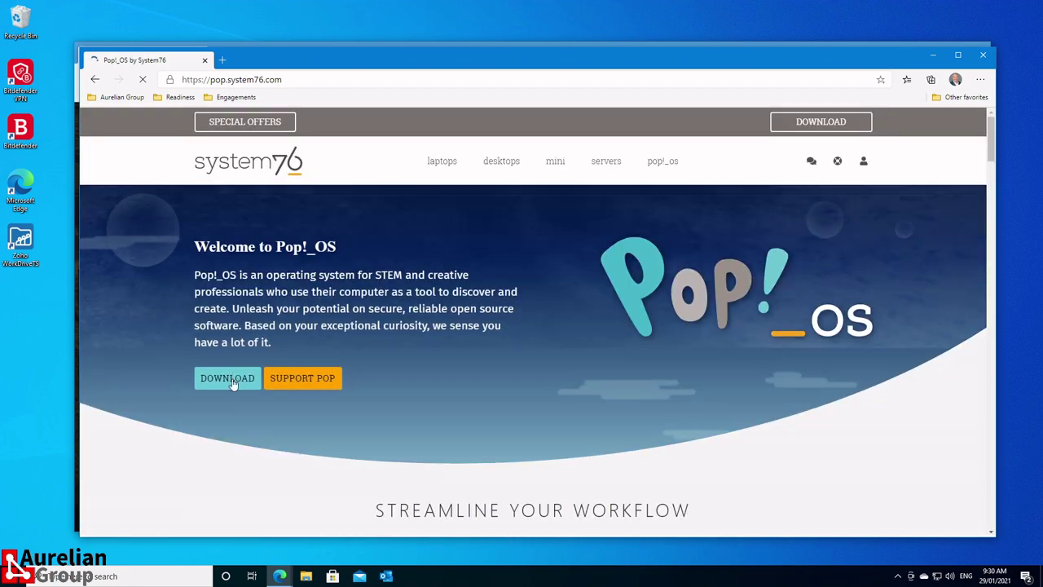
{"action": "left_click", "coordinate": [229, 378]}
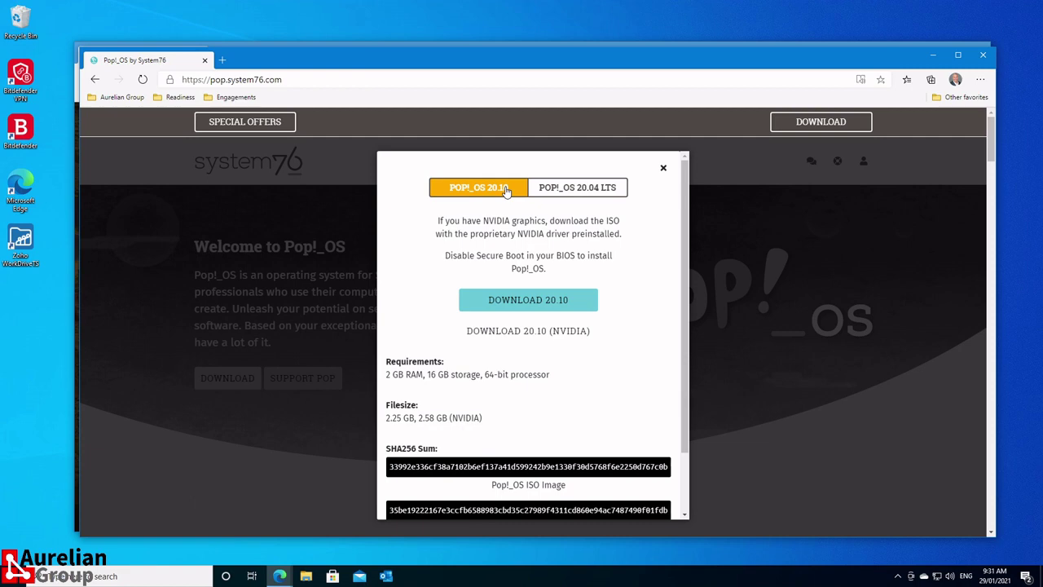
{"action": "left_click", "coordinate": [604, 190]}
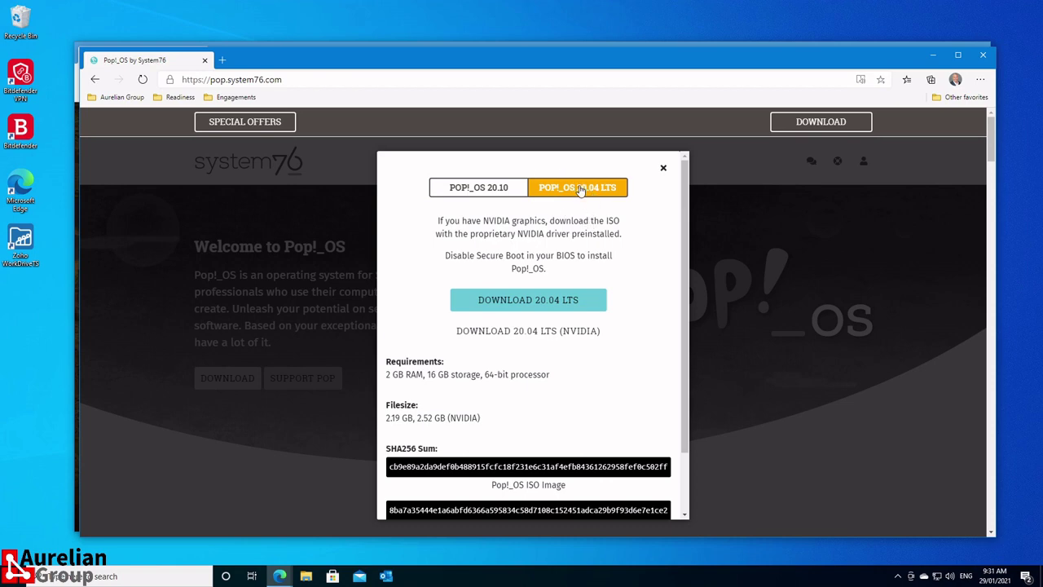
Switch the downloads back to the Pop!_OS 20.10 tab and close the download dialog.
{"action": "left_click", "coordinate": [486, 194]}
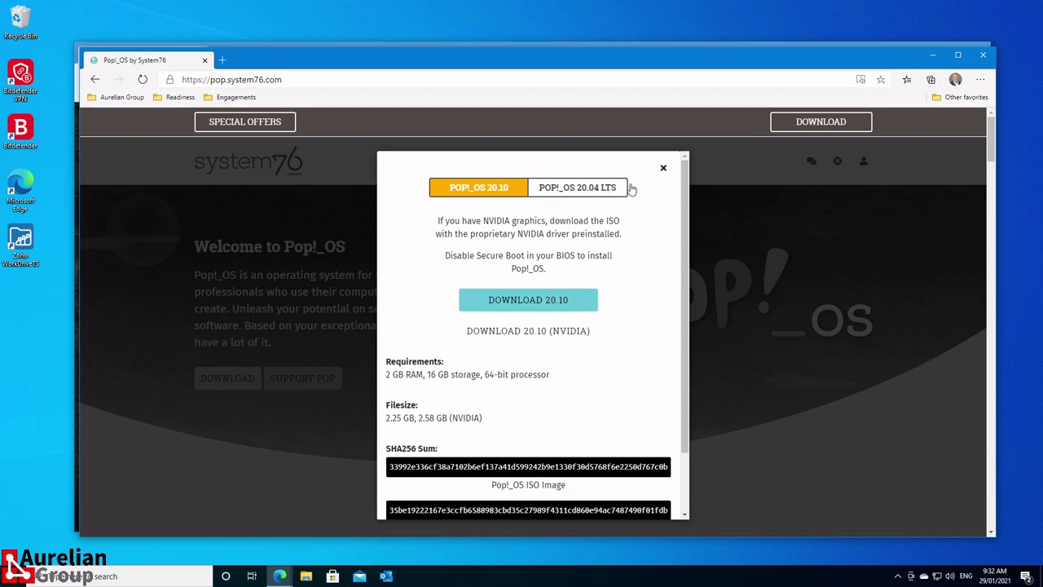
{"action": "left_click", "coordinate": [667, 173]}
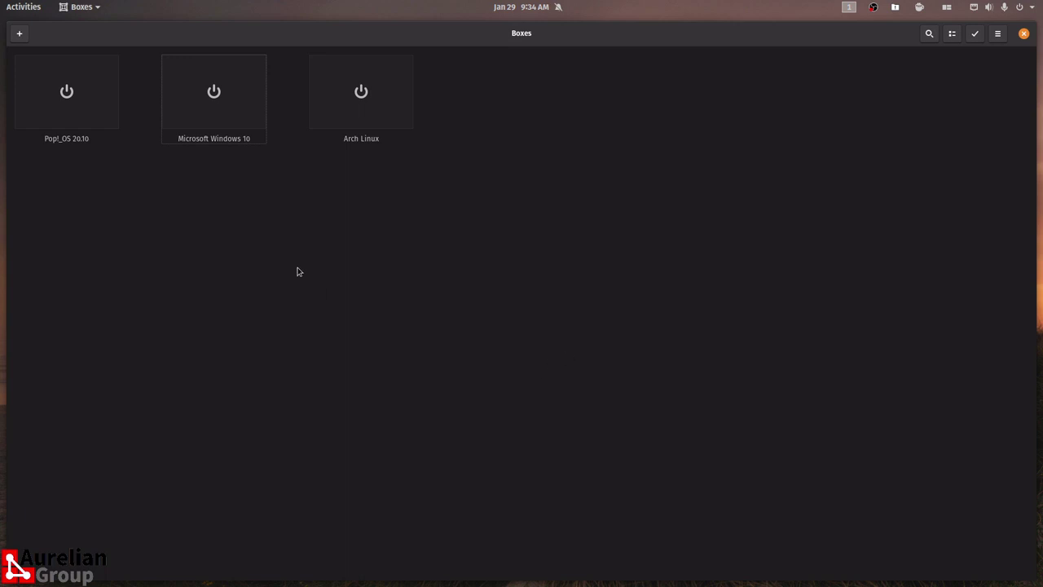
Launch the Pop!_OS 20.10 box full screen with keyboard and mouse captured by the VM.
{"action": "left_click", "coordinate": [65, 93]}
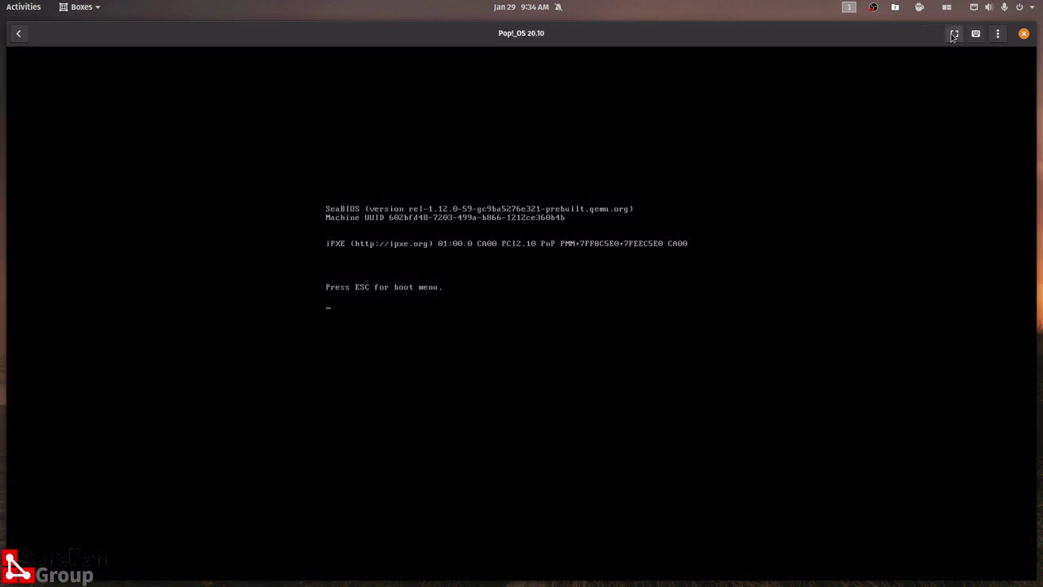
{"action": "left_click", "coordinate": [953, 33]}
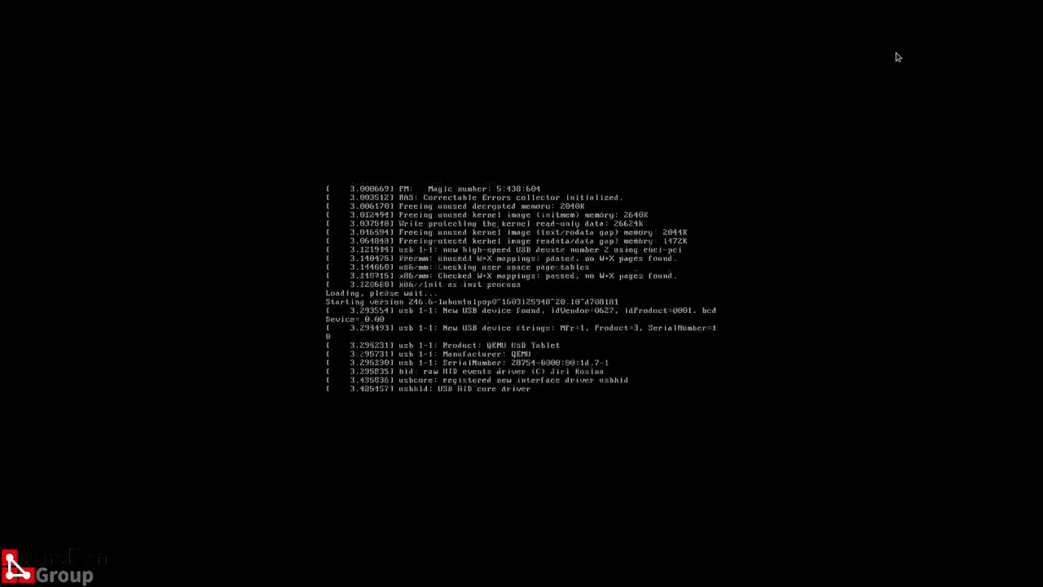
{"action": "left_click", "coordinate": [897, 57]}
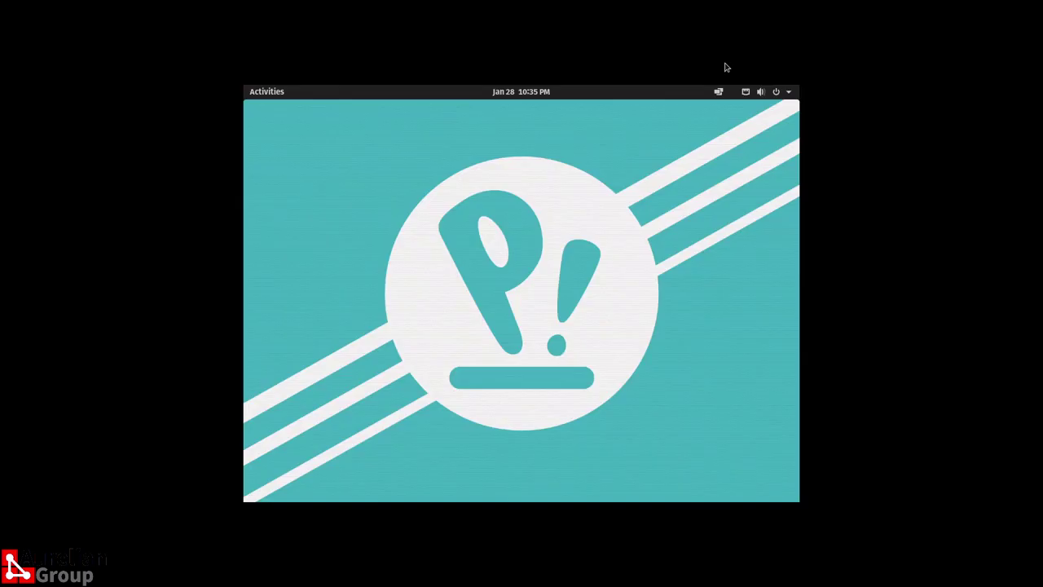
Change the VM display resolution to 1920 × 1080 (16:9), keep the changes, and close Settings.
{"action": "right_click", "coordinate": [682, 175]}
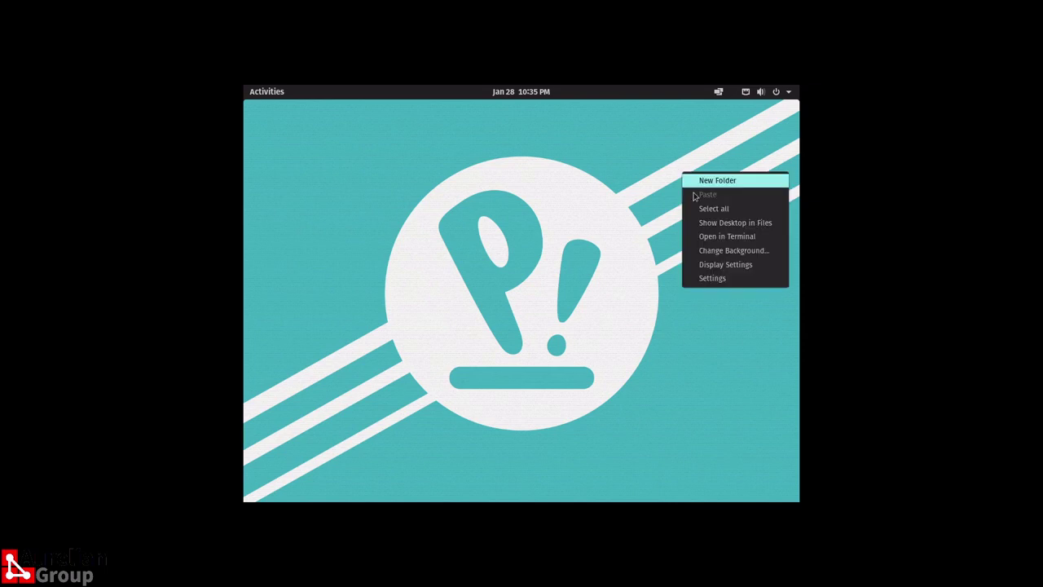
{"action": "left_click", "coordinate": [732, 265]}
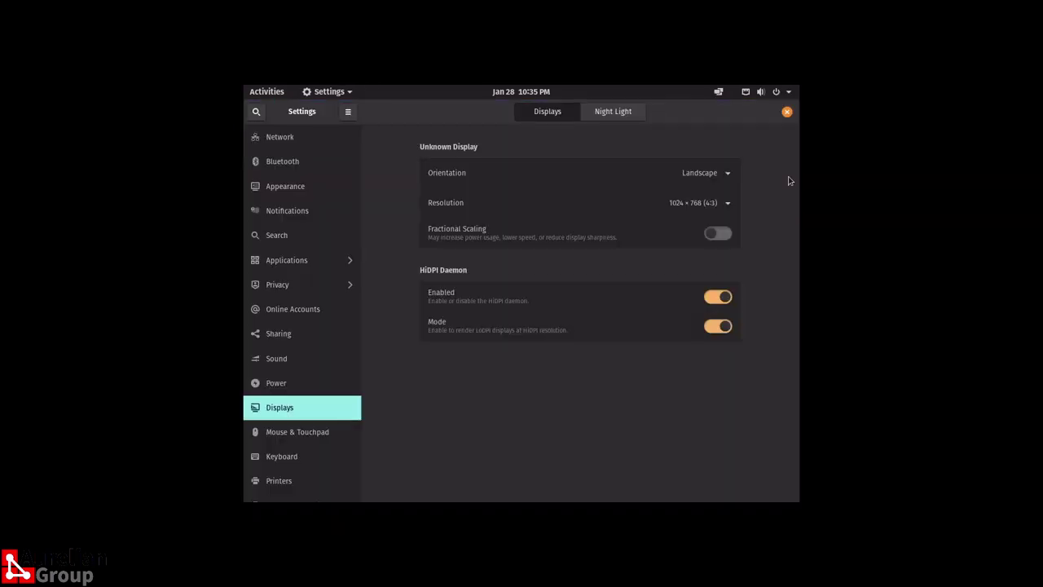
{"action": "left_click", "coordinate": [702, 205]}
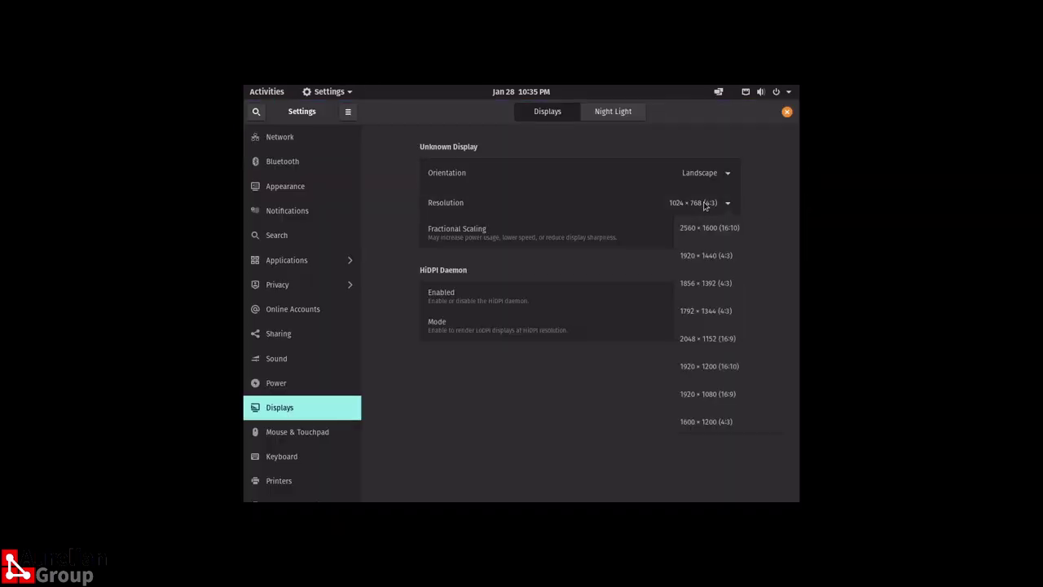
{"action": "left_click", "coordinate": [745, 393]}
{"action": "left_click", "coordinate": [775, 117]}
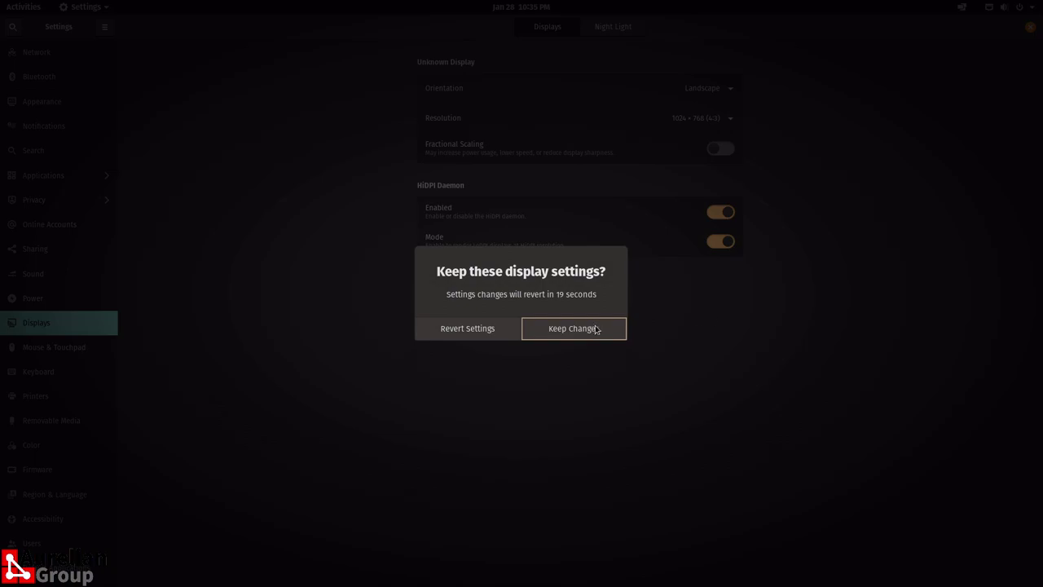
{"action": "left_click", "coordinate": [599, 329]}
{"action": "left_click", "coordinate": [1031, 27]}
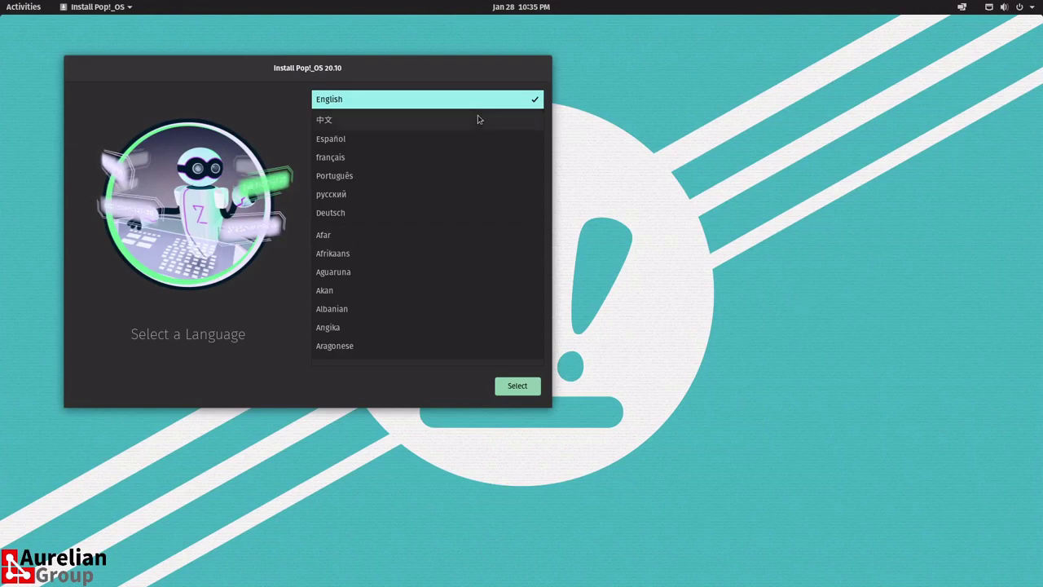
Set the installer language to English with Australia as the region.
{"action": "left_click", "coordinate": [526, 385]}
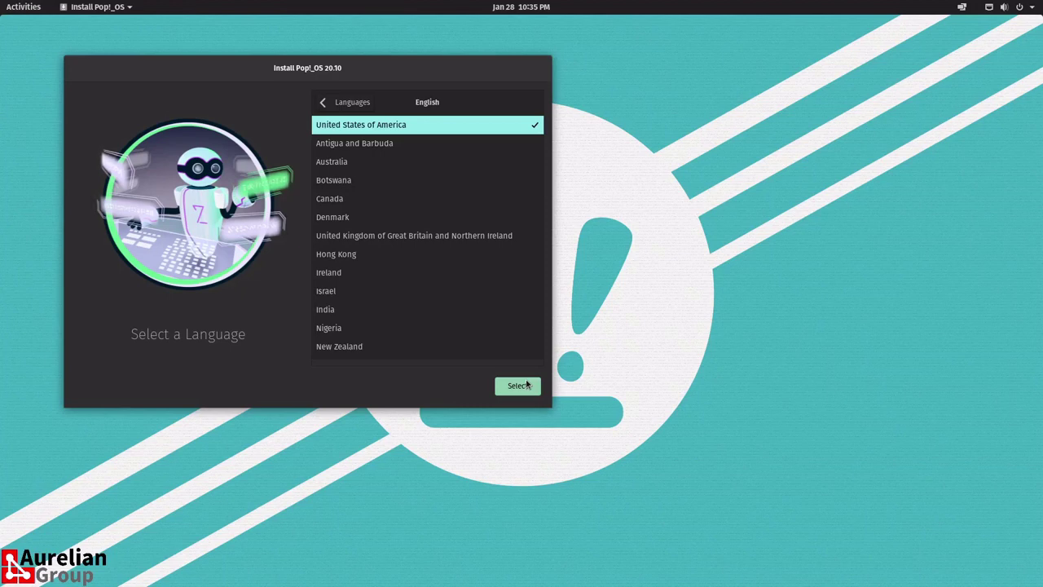
{"action": "left_click", "coordinate": [346, 162]}
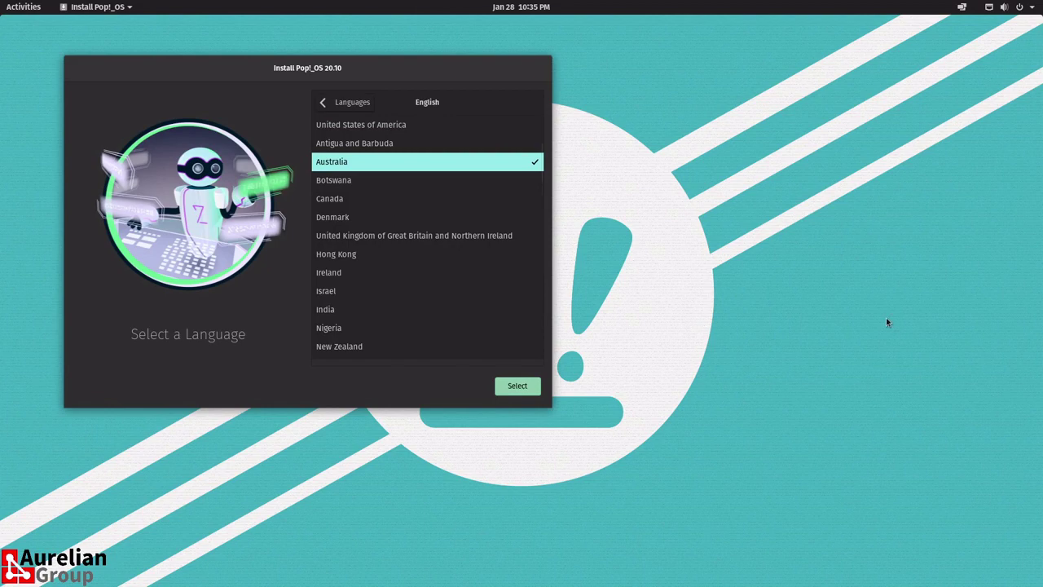
{"action": "left_click", "coordinate": [514, 388]}
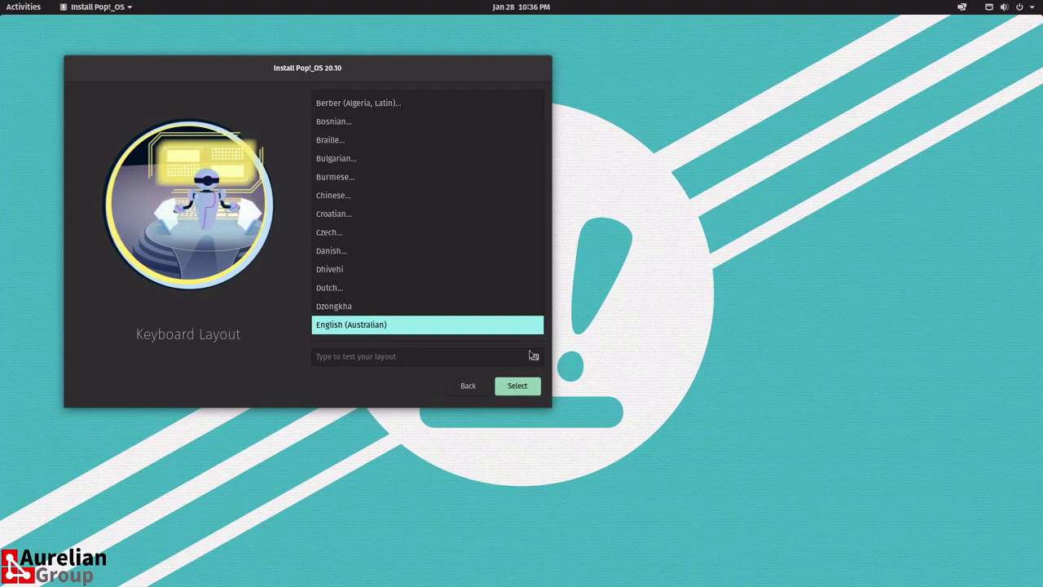
Test the keyboard with the letter 'a' and accept the English (Australian) layout.
{"action": "left_click", "coordinate": [459, 353]}
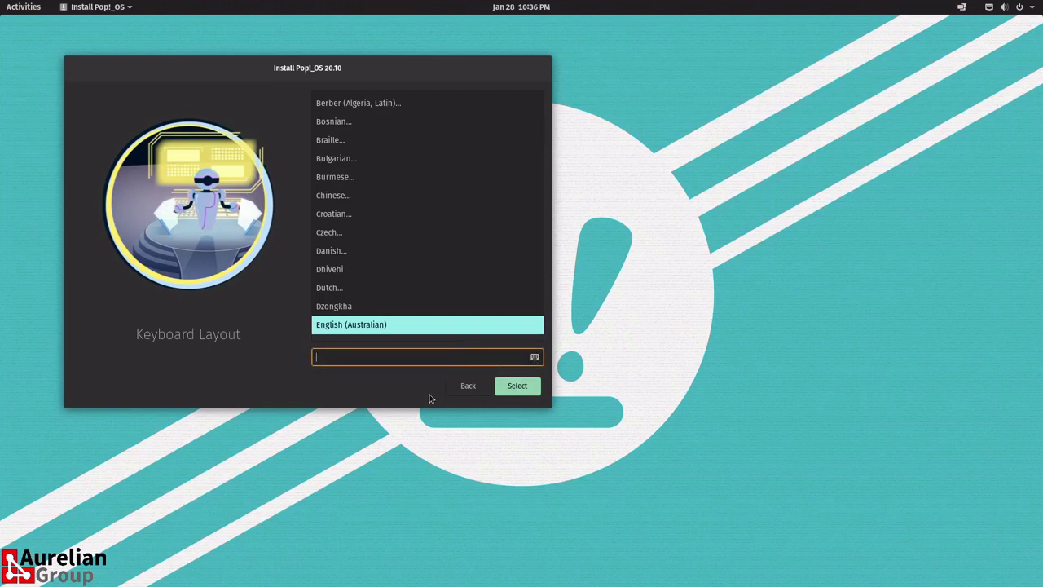
{"action": "type", "text": "a"}
{"action": "key", "text": "BackSpace"}
{"action": "left_click", "coordinate": [520, 387]}
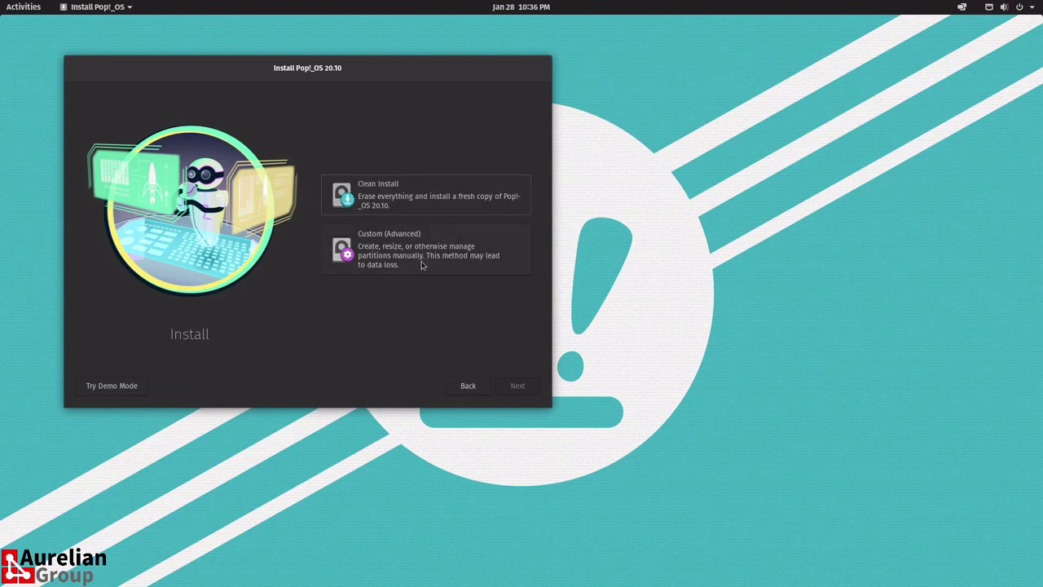
Select Clean Install as the install type and confirm it.
{"action": "left_click", "coordinate": [507, 198]}
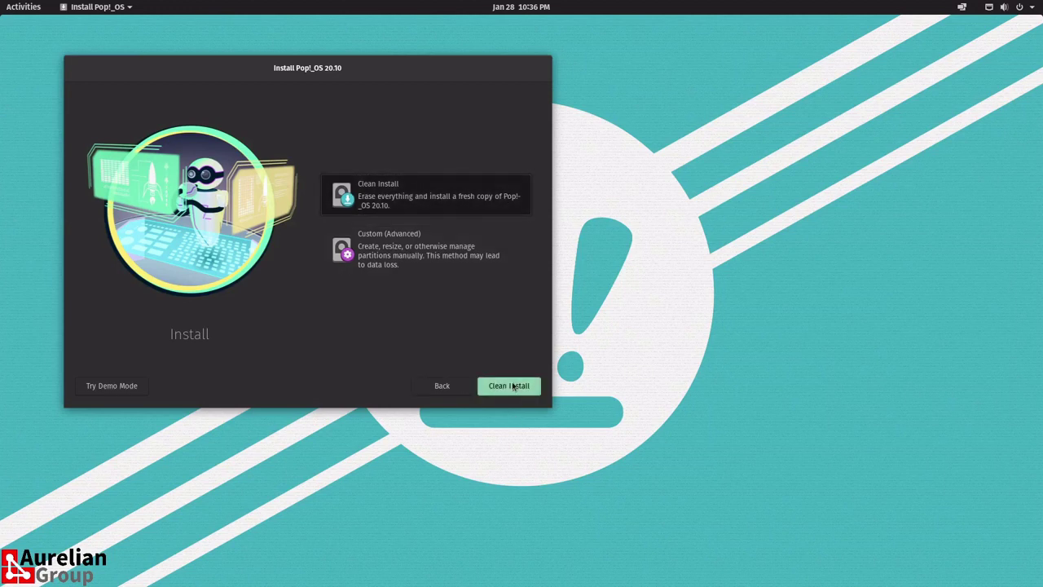
{"action": "left_click", "coordinate": [513, 386]}
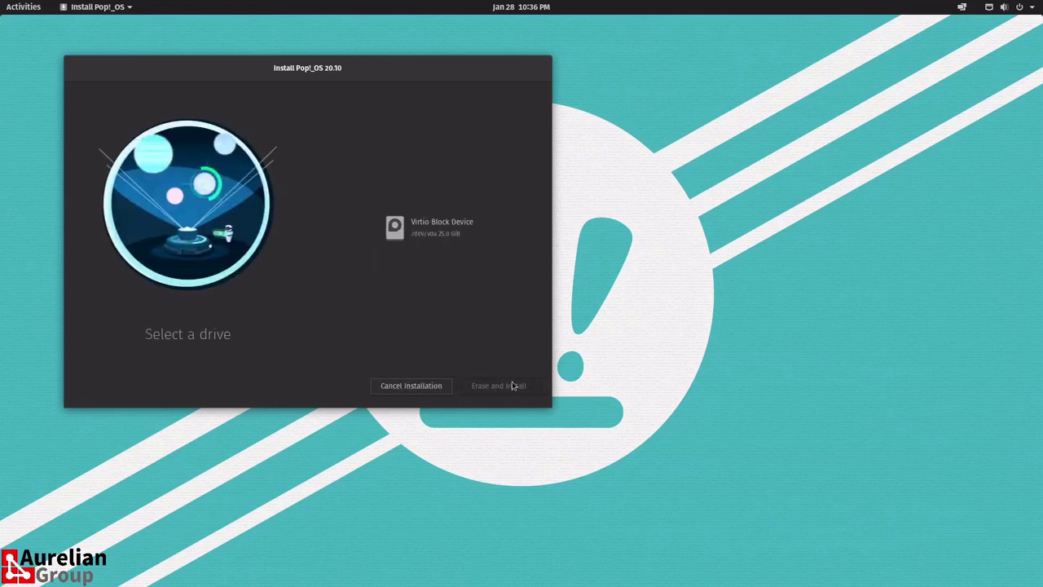
Choose the 25.0 GiB Virtio Block Device (/dev/vda) as the install drive.
{"action": "left_click", "coordinate": [453, 238]}
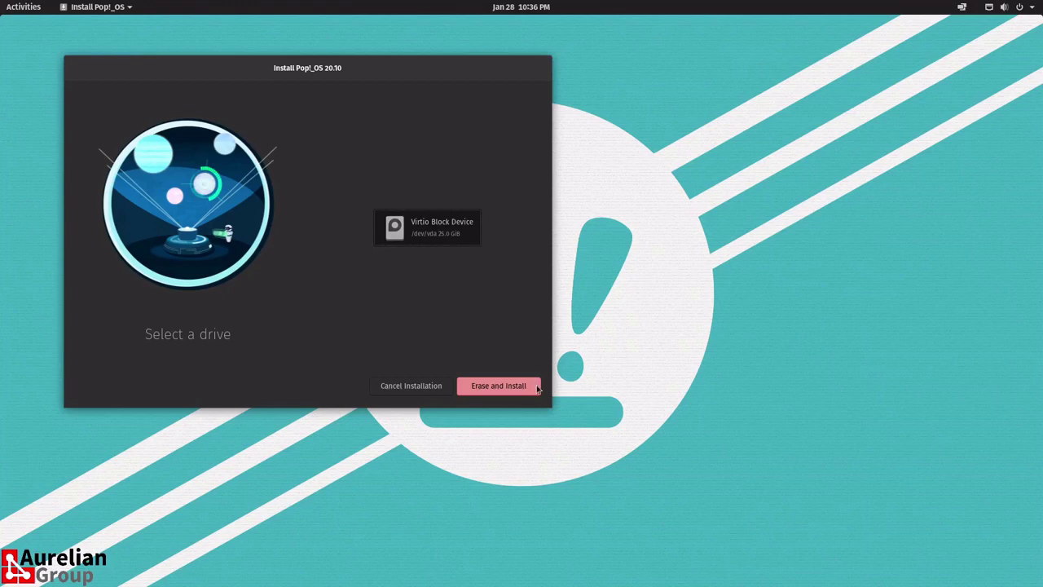
Confirm Erase and Install to wipe the virtual drive.
{"action": "left_click", "coordinate": [531, 390]}
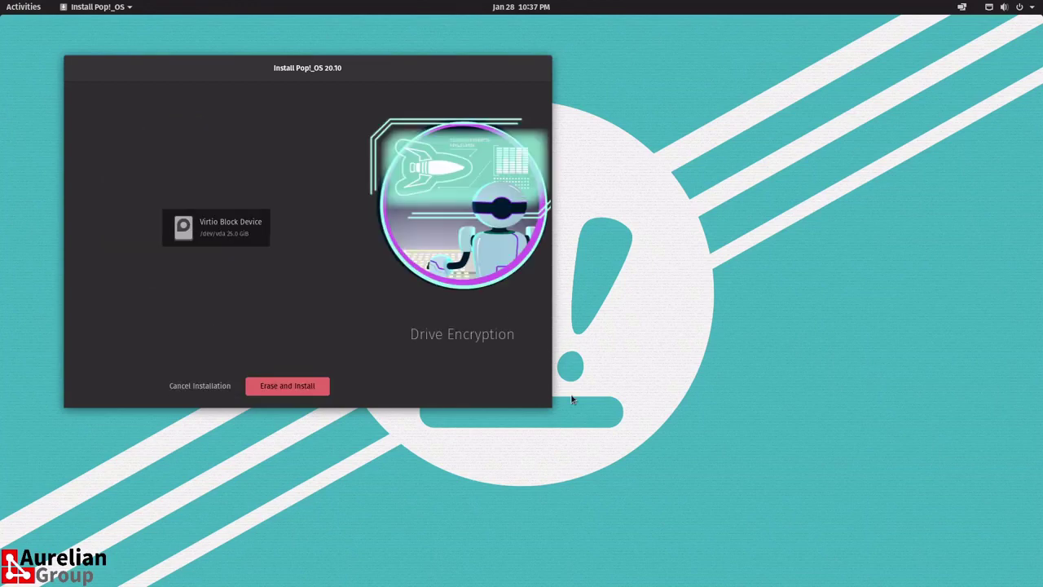
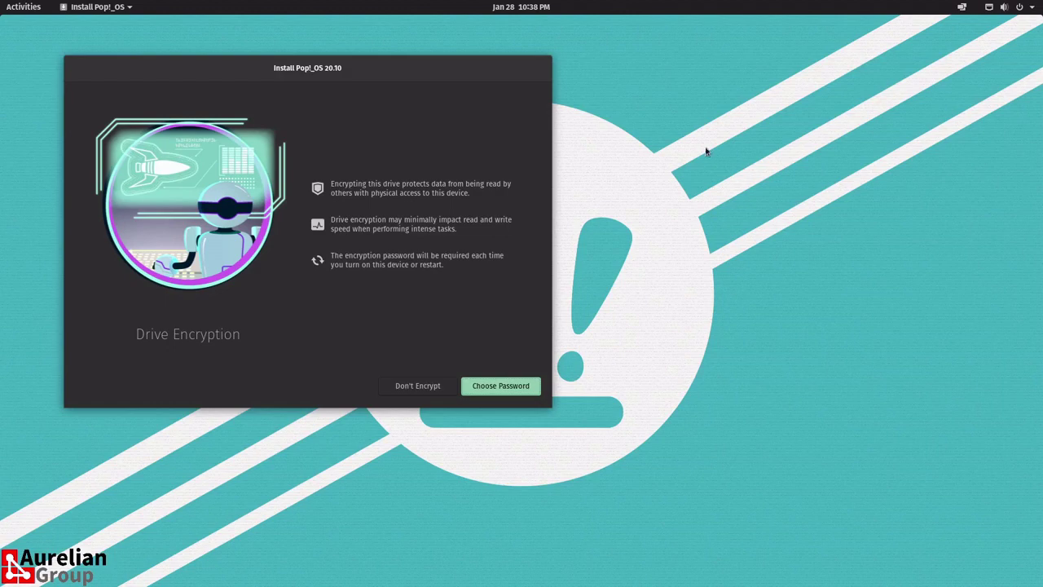
Install Pop!_OS 20.10 without drive encryption and let partitioning and installation complete.
{"action": "left_click", "coordinate": [425, 391]}
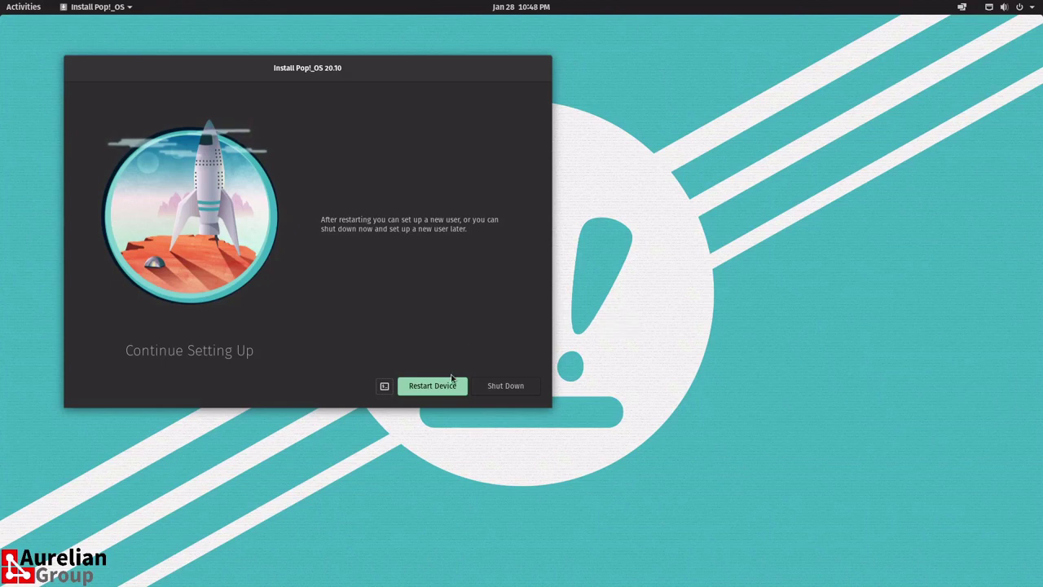
Choose Shut Down on the Continue Setting Up page so the VM powers off.
{"action": "left_click", "coordinate": [497, 390]}
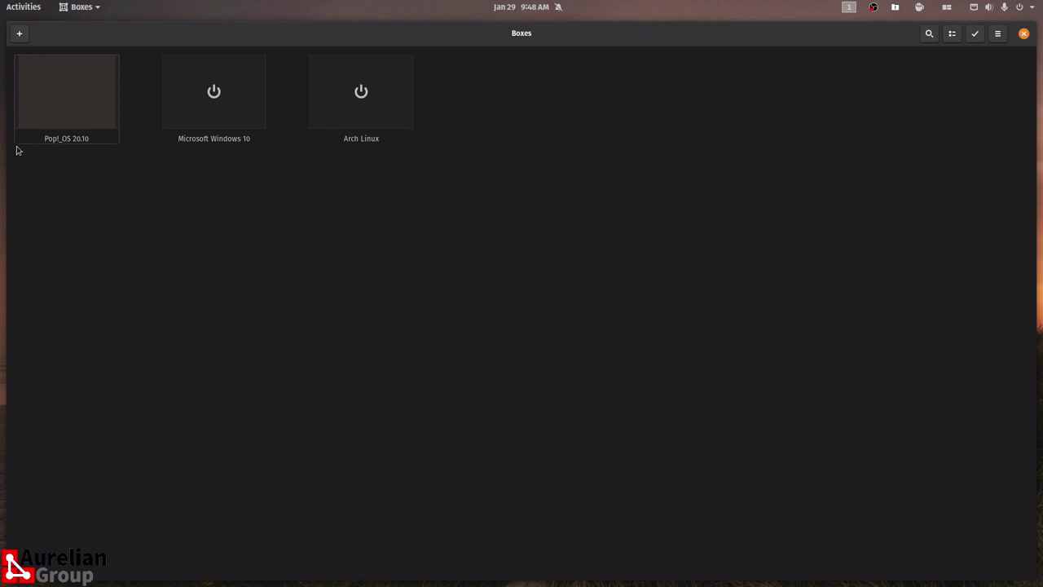
Boot the Pop!_OS 20.10 box in GNOME Boxes in full-screen view.
{"action": "left_click", "coordinate": [82, 101]}
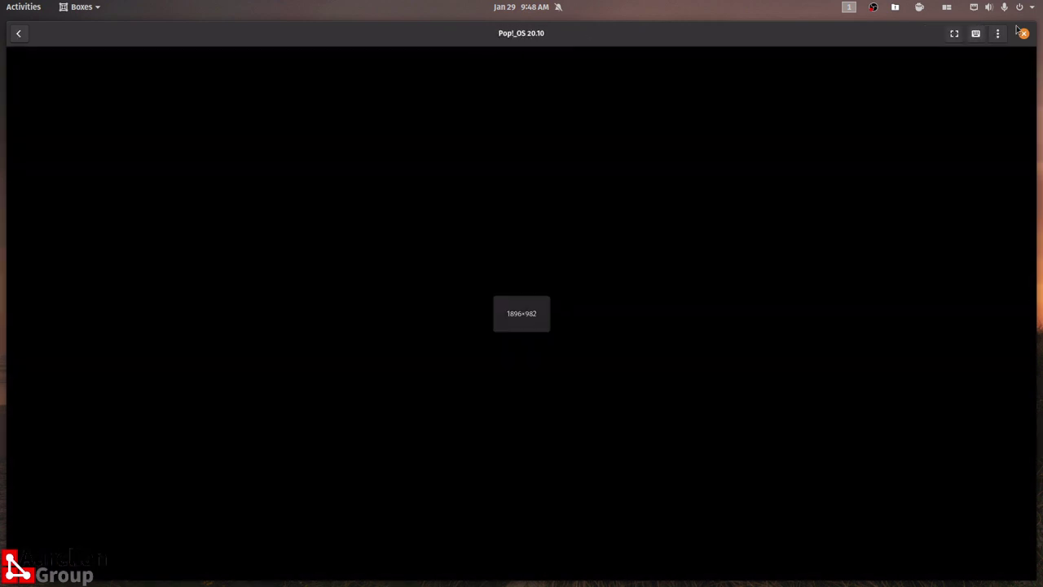
{"action": "left_click", "coordinate": [955, 34]}
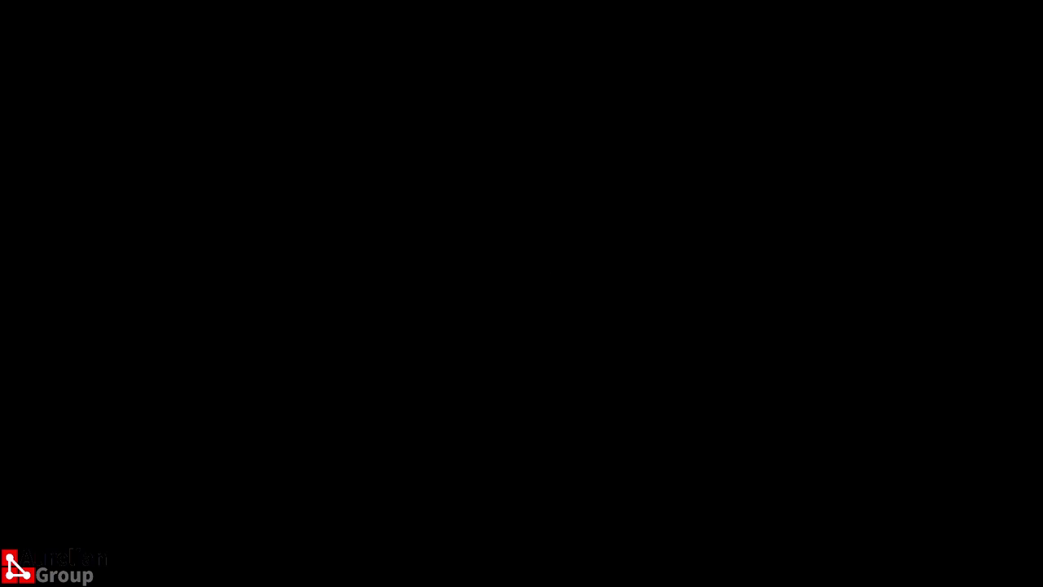
{"action": "mouse_move", "coordinate": [959, 36]}
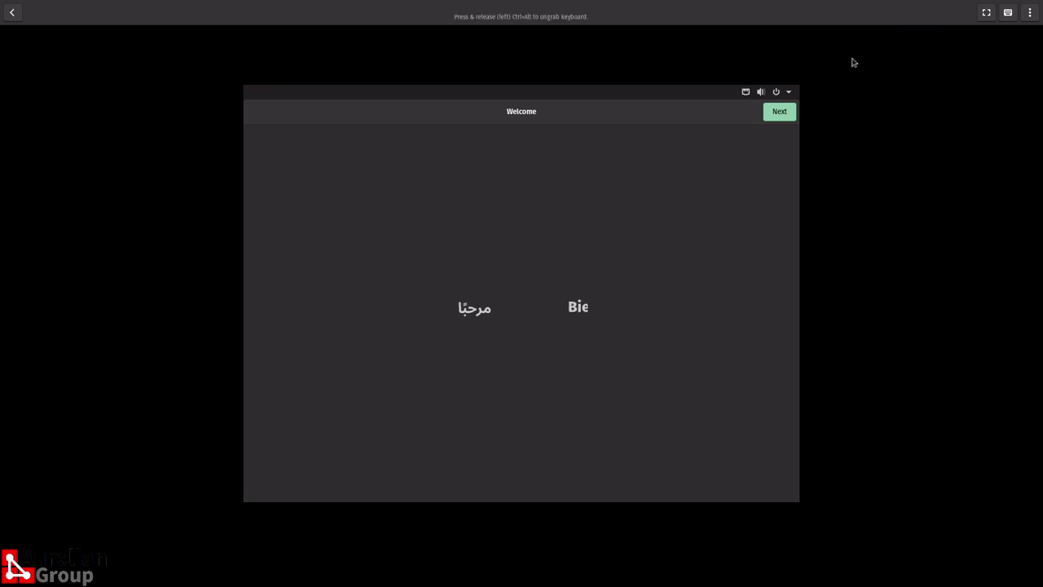
Accept the default language and the English (Australian) keyboard layout.
{"action": "left_click", "coordinate": [780, 112]}
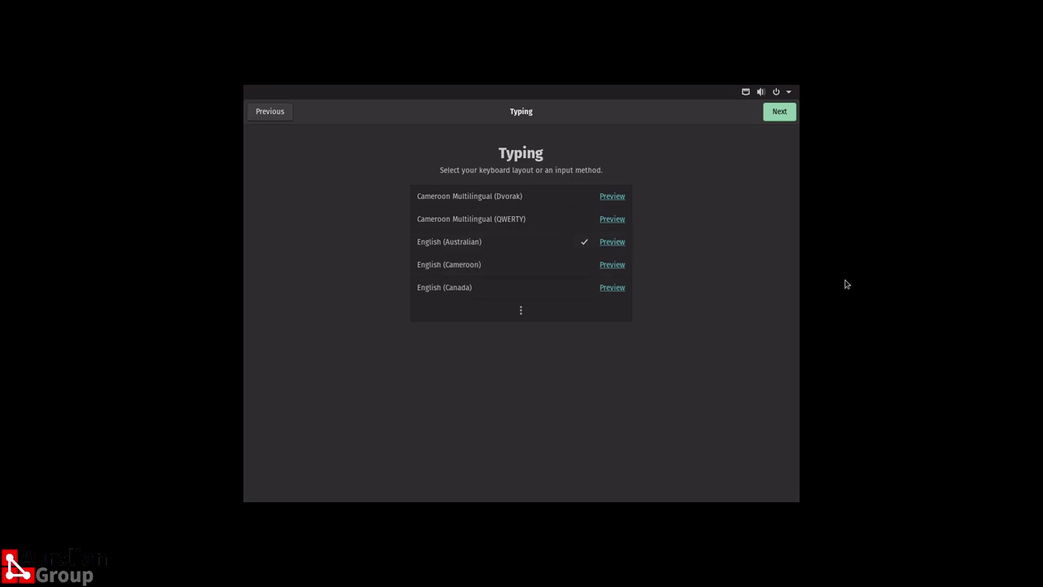
{"action": "left_click", "coordinate": [780, 112]}
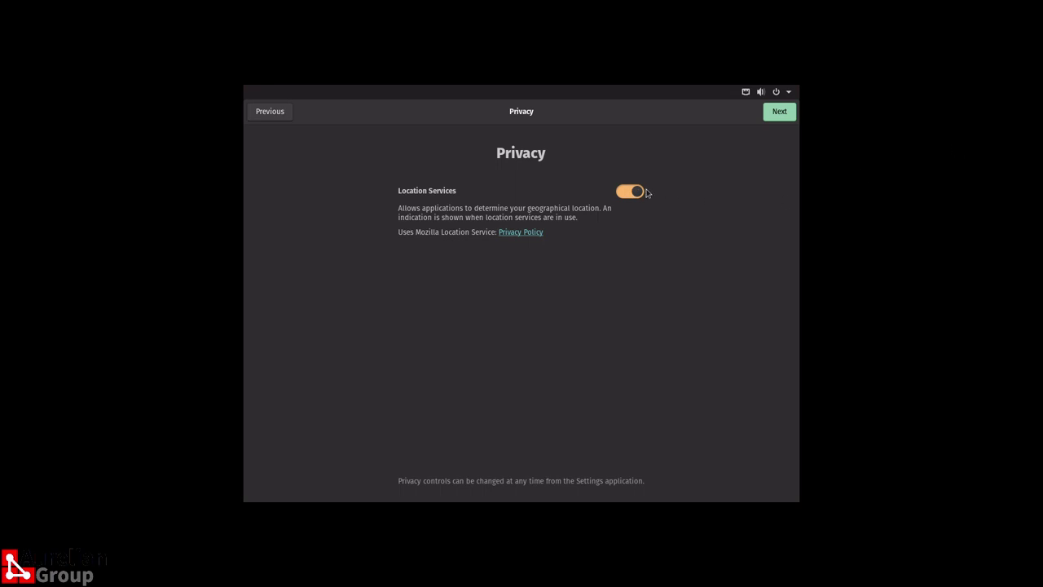
Leave Location Services on and choose Sydney, Australia (AEDT) as the time zone.
{"action": "left_click", "coordinate": [779, 112]}
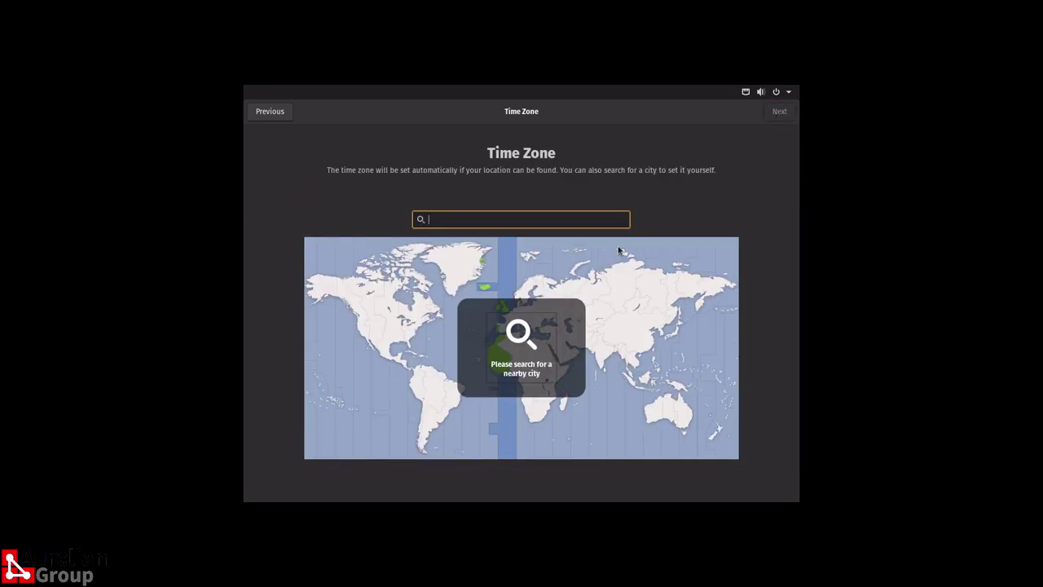
{"action": "left_click", "coordinate": [691, 425]}
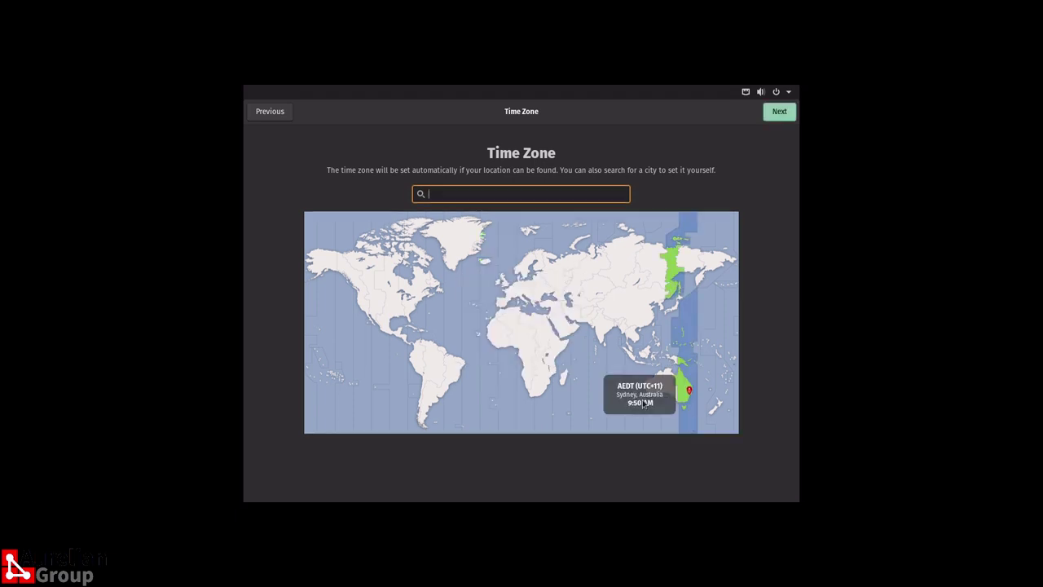
{"action": "left_click", "coordinate": [778, 119]}
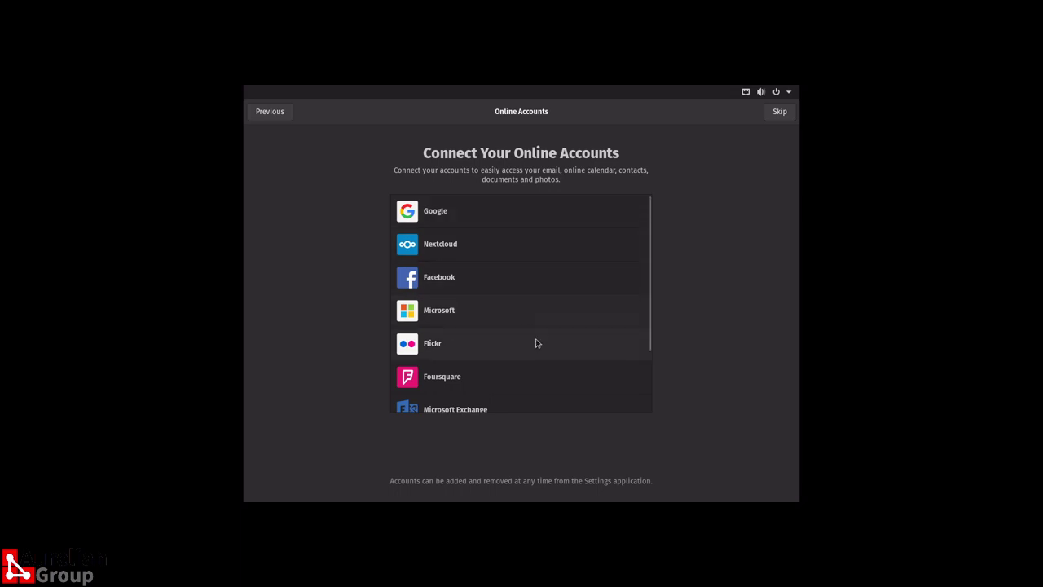
Skip the Online Accounts page without connecting Google, Nextcloud or any other provider.
{"action": "scroll", "coordinate": [570, 359], "scroll_direction": "down", "scroll_amount": 2}
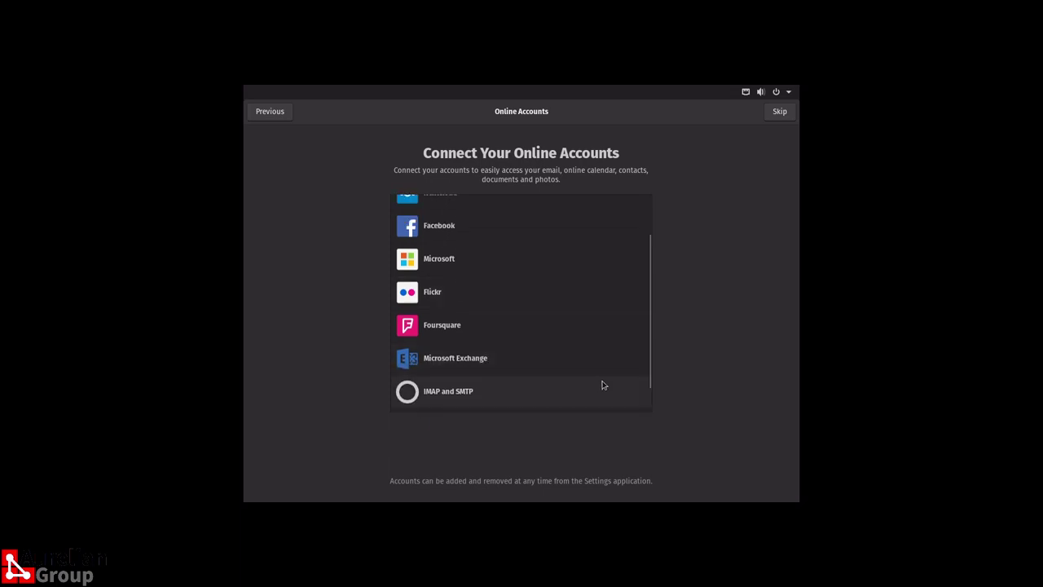
{"action": "scroll", "coordinate": [580, 368], "scroll_direction": "down", "scroll_amount": 1}
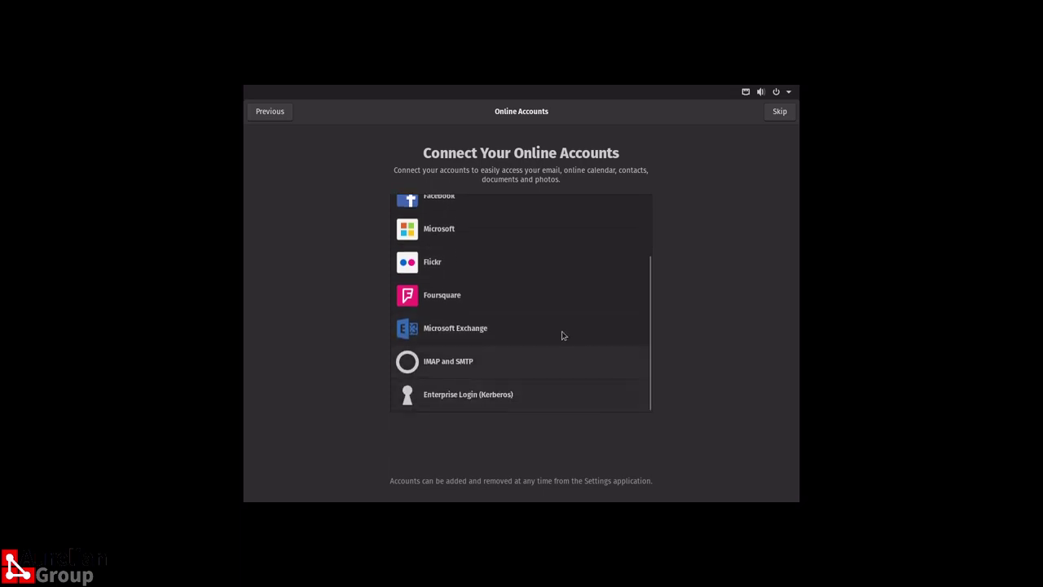
{"action": "scroll", "coordinate": [571, 258], "scroll_direction": "up", "scroll_amount": 3}
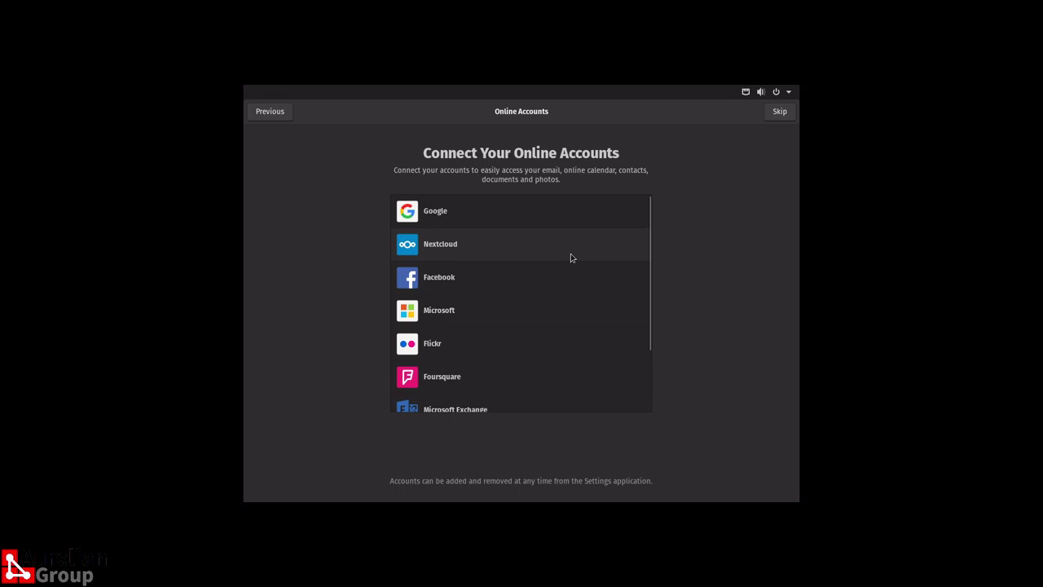
{"action": "left_click", "coordinate": [782, 114]}
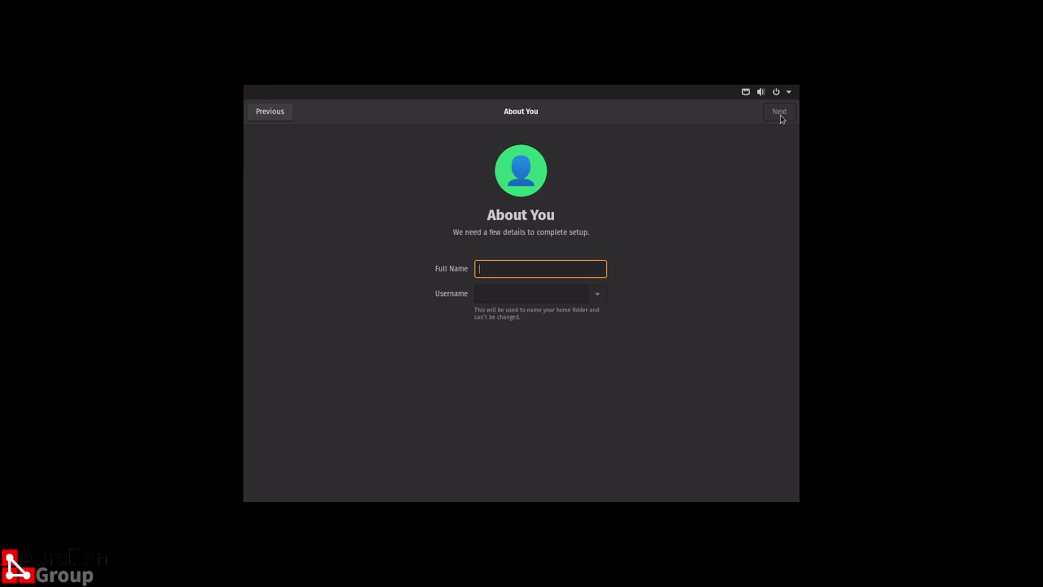
Enter the user's full name and cut the suggested username down to the first name.
{"action": "type", "text": "Matt Koopmans"}
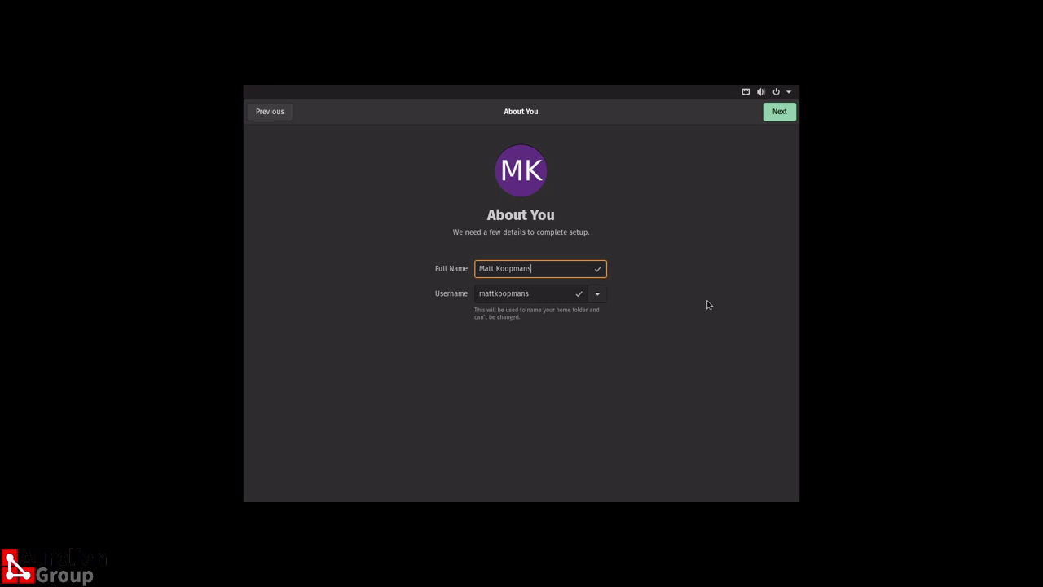
{"action": "left_click_drag", "start_coordinate": [495, 293], "coordinate": [538, 297]}
{"action": "key", "text": "BackSpace"}
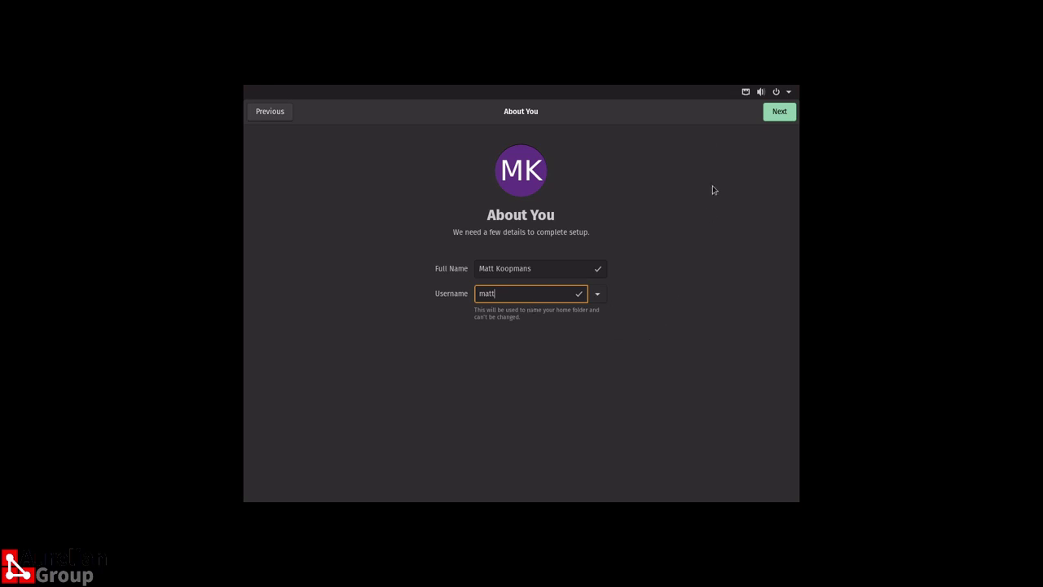
{"action": "left_click", "coordinate": [776, 115]}
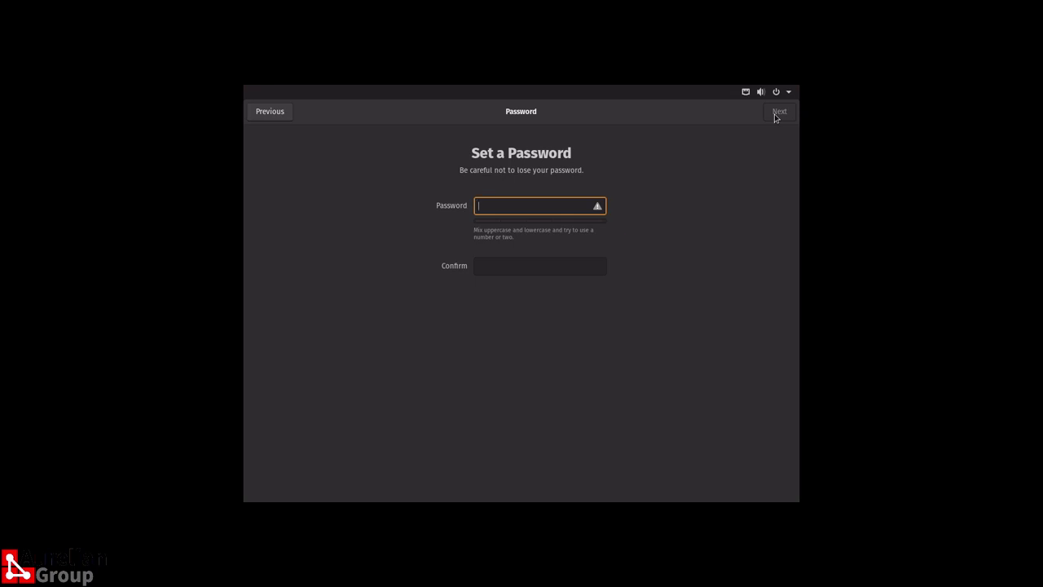
Set and confirm the 12-character account password, then start using Pop!_OS.
{"action": "type", "text": "●●●●●●●●●●●●"}
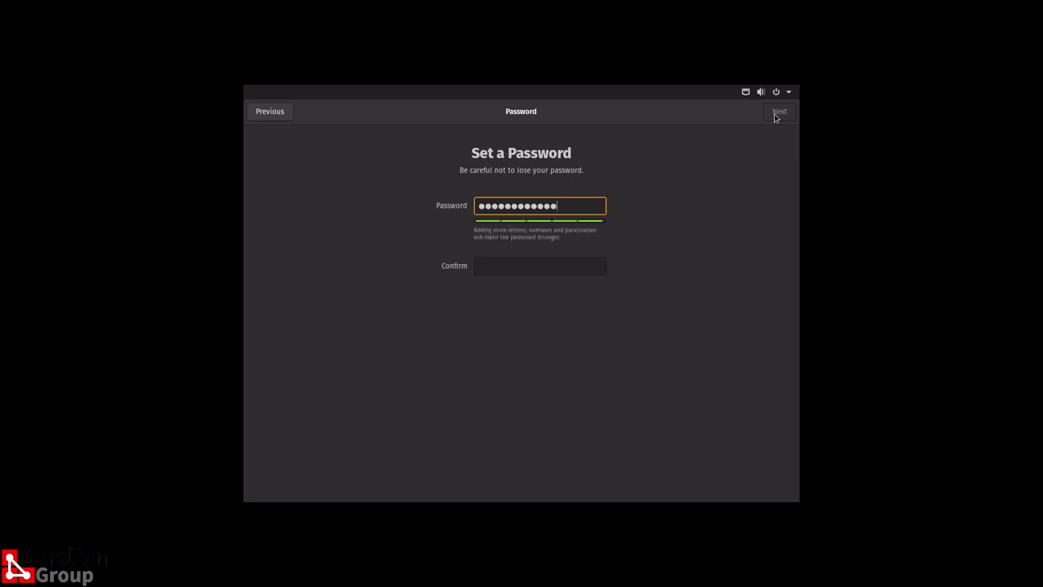
{"action": "key", "text": "Tab"}
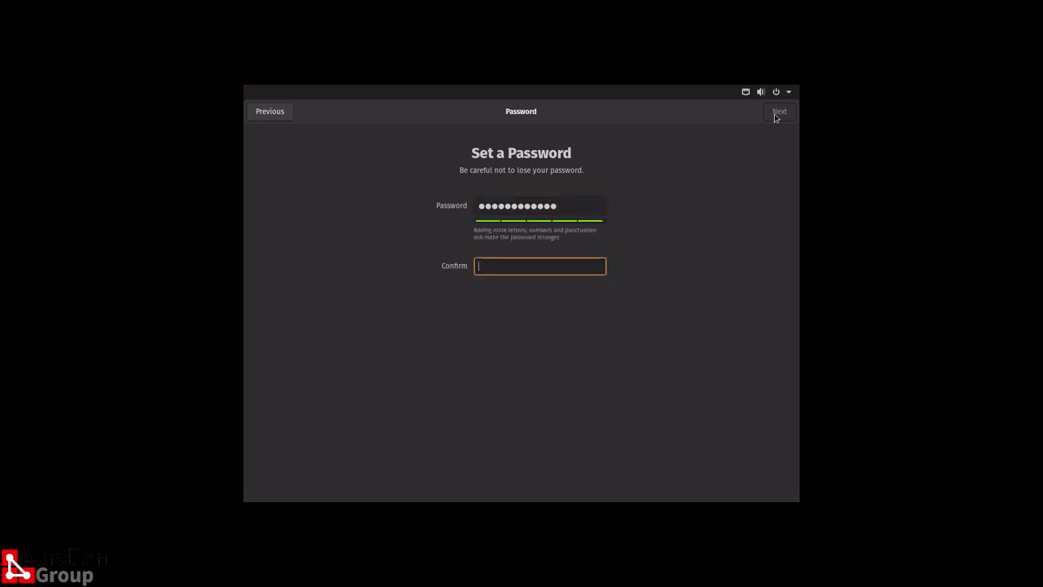
{"action": "type", "text": "●●●●●●●●●●●●"}
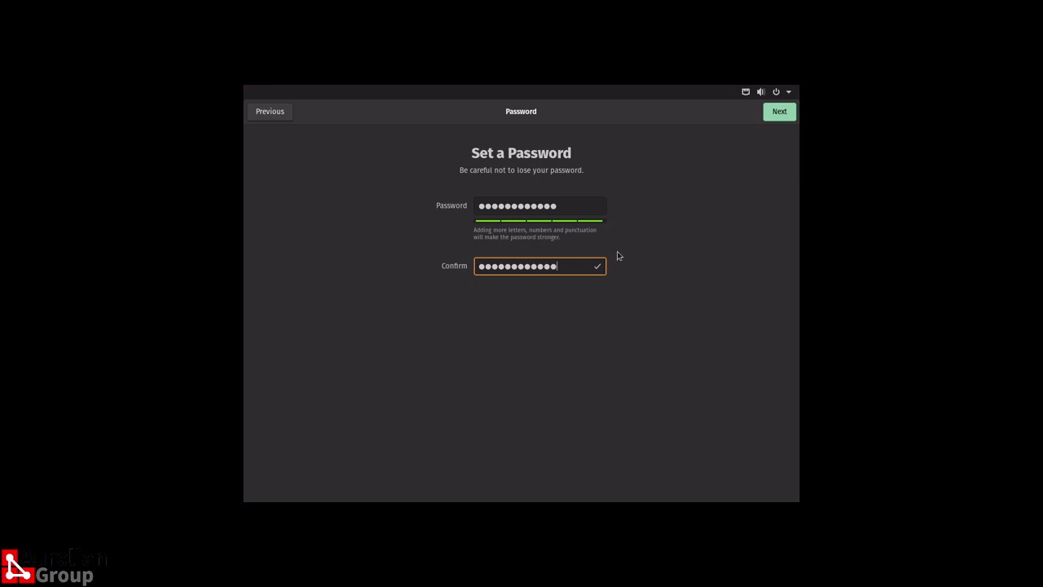
{"action": "key", "text": "BackSpace"}
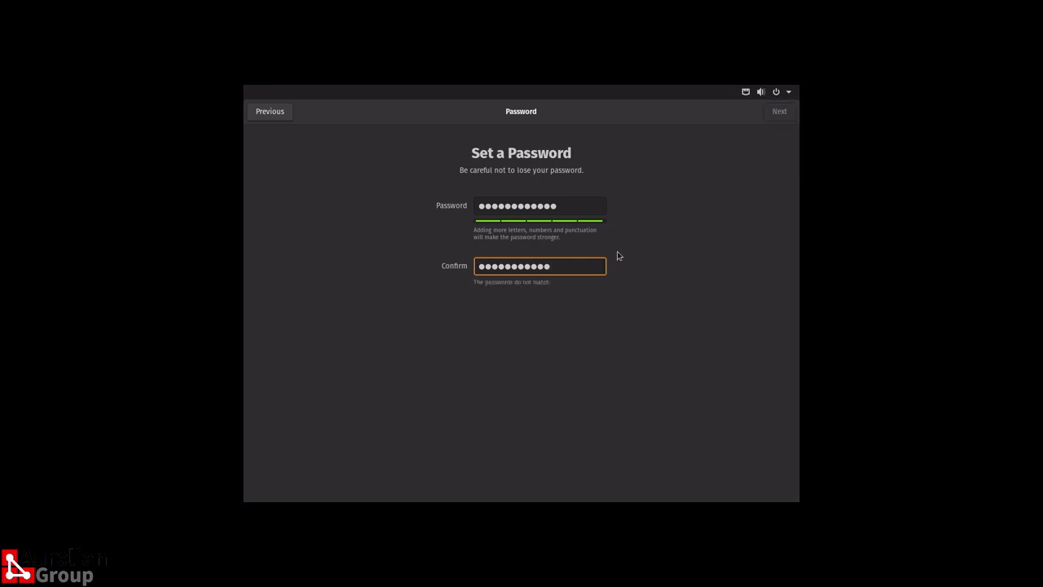
{"action": "type", "text": "a"}
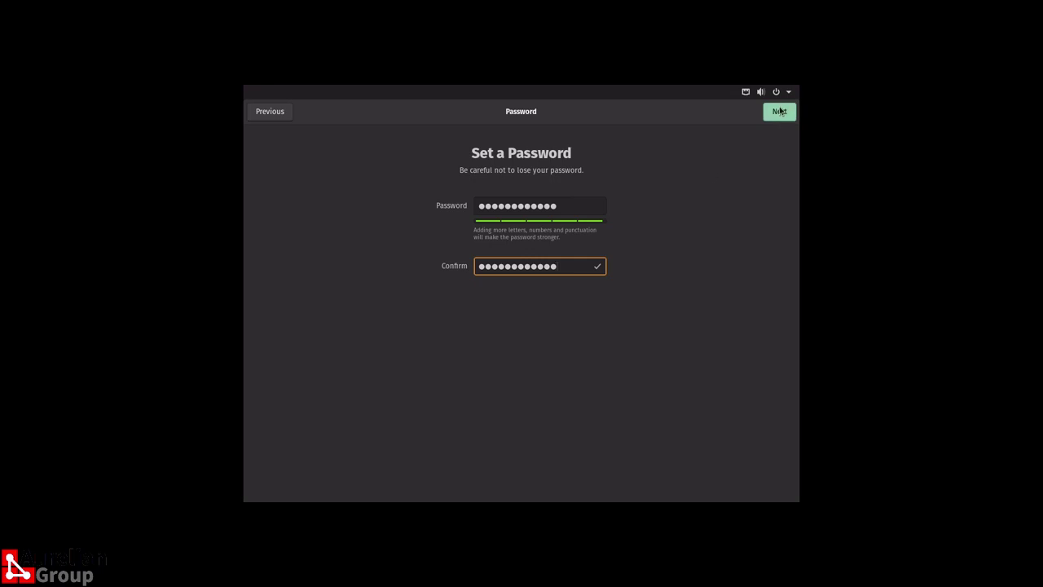
{"action": "left_click", "coordinate": [779, 111]}
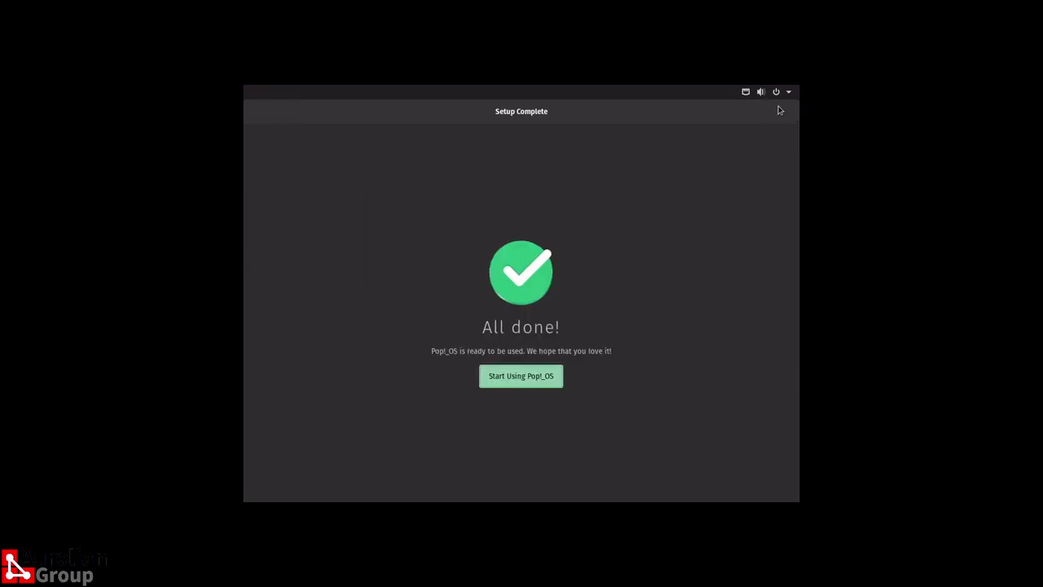
{"action": "left_click", "coordinate": [545, 377]}
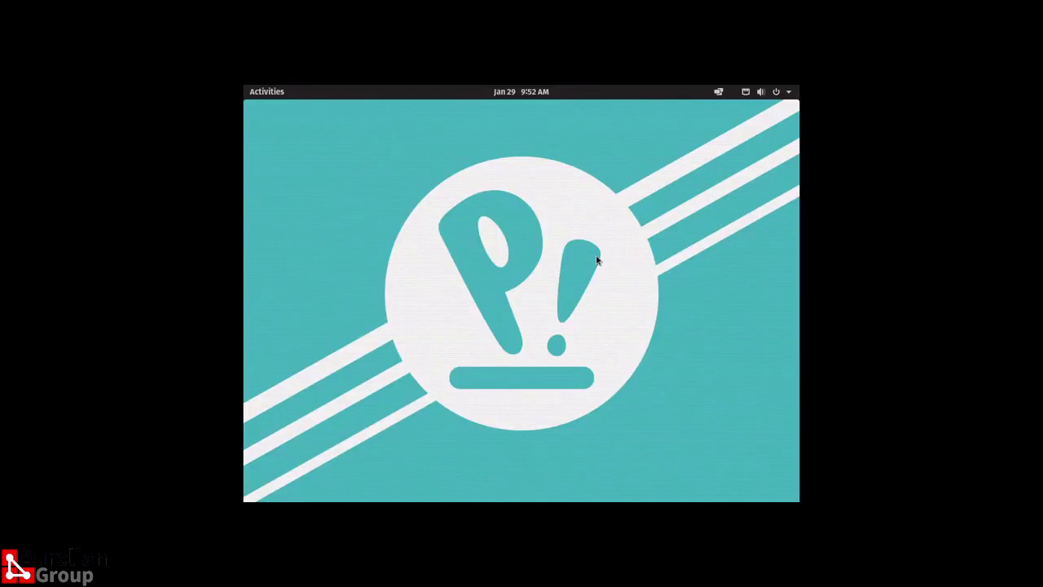
Switch the display resolution from 1024 × 768 to 1920 × 1080 (16:9) and keep it.
{"action": "right_click", "coordinate": [713, 252]}
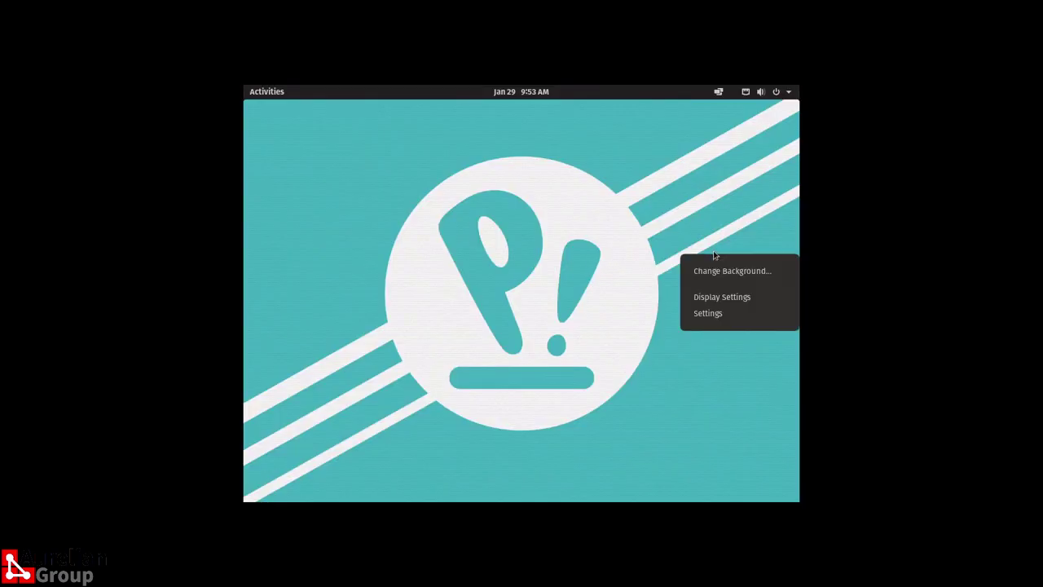
{"action": "left_click", "coordinate": [694, 297]}
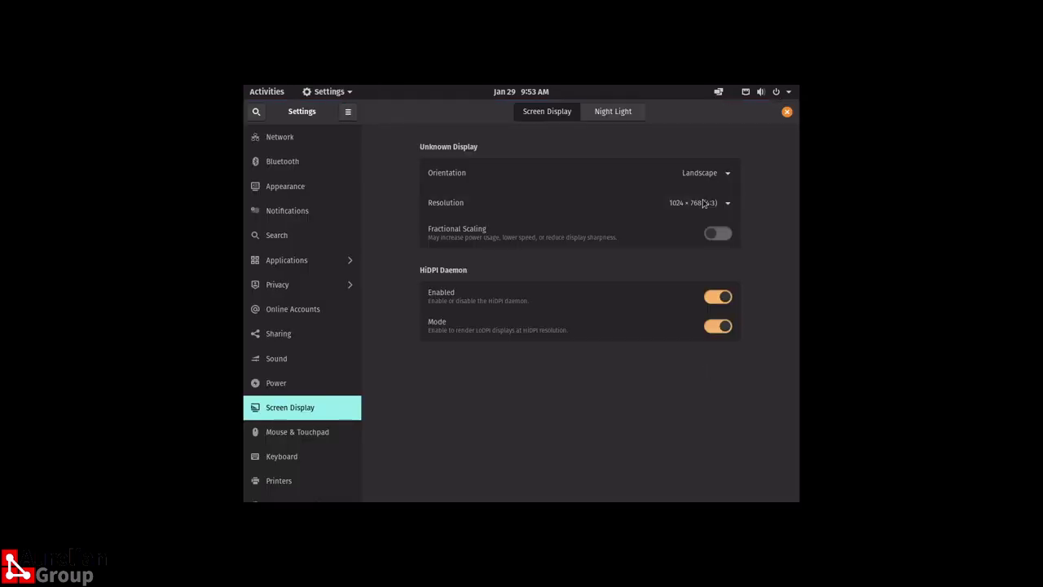
{"action": "left_click", "coordinate": [706, 203]}
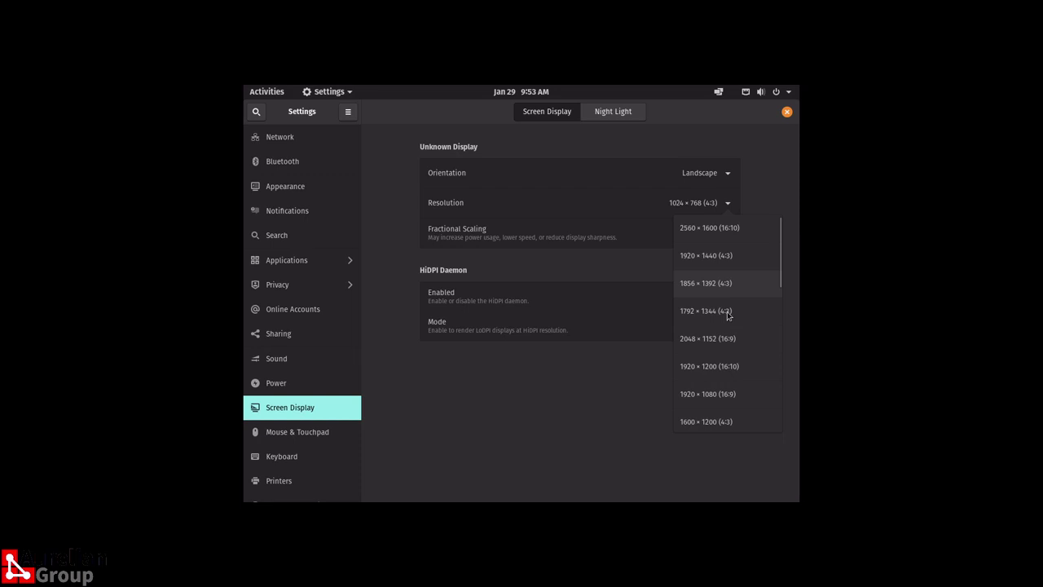
{"action": "left_click", "coordinate": [736, 394]}
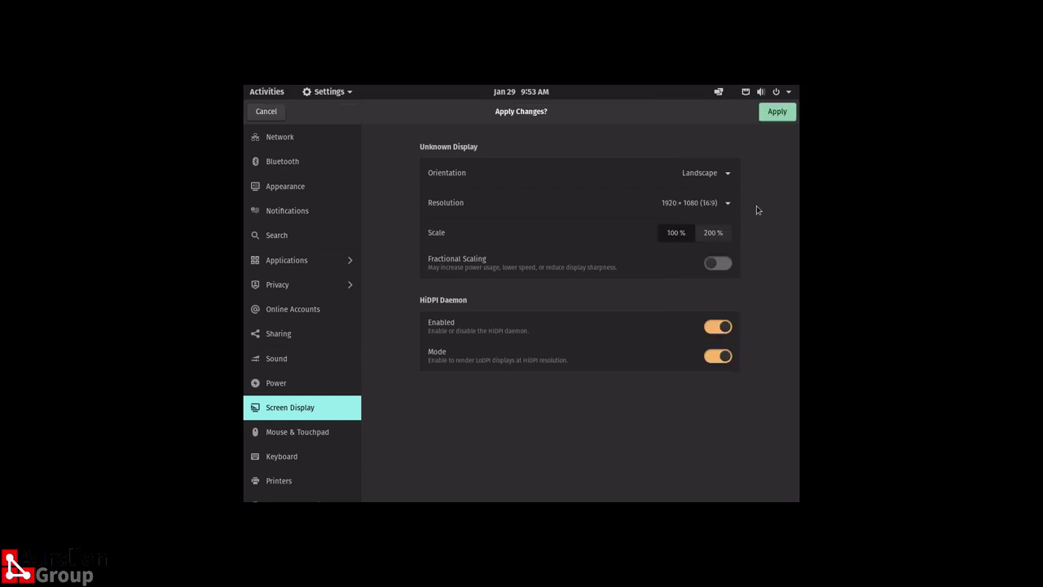
{"action": "left_click", "coordinate": [776, 113]}
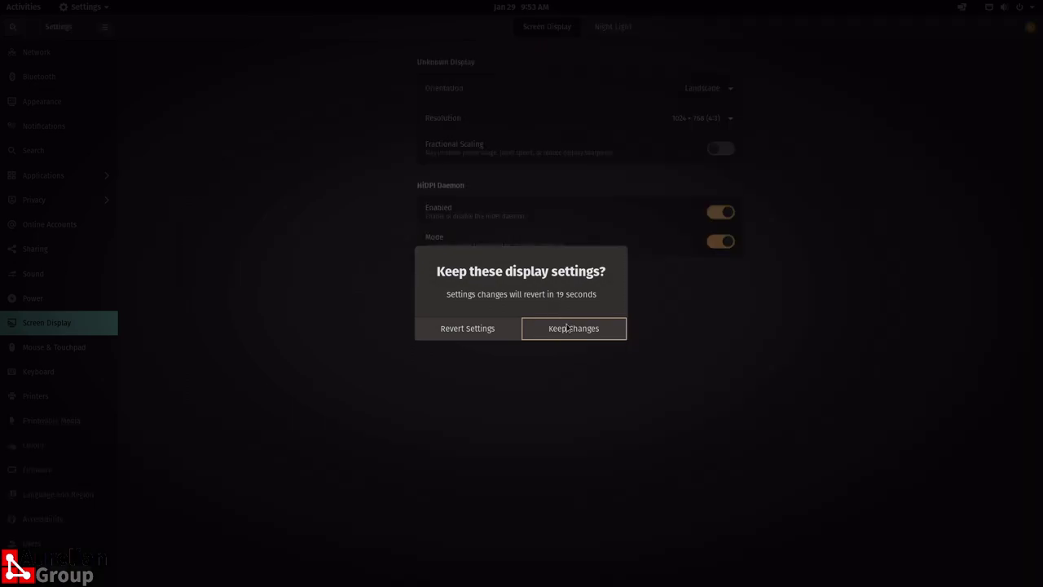
{"action": "left_click", "coordinate": [570, 328]}
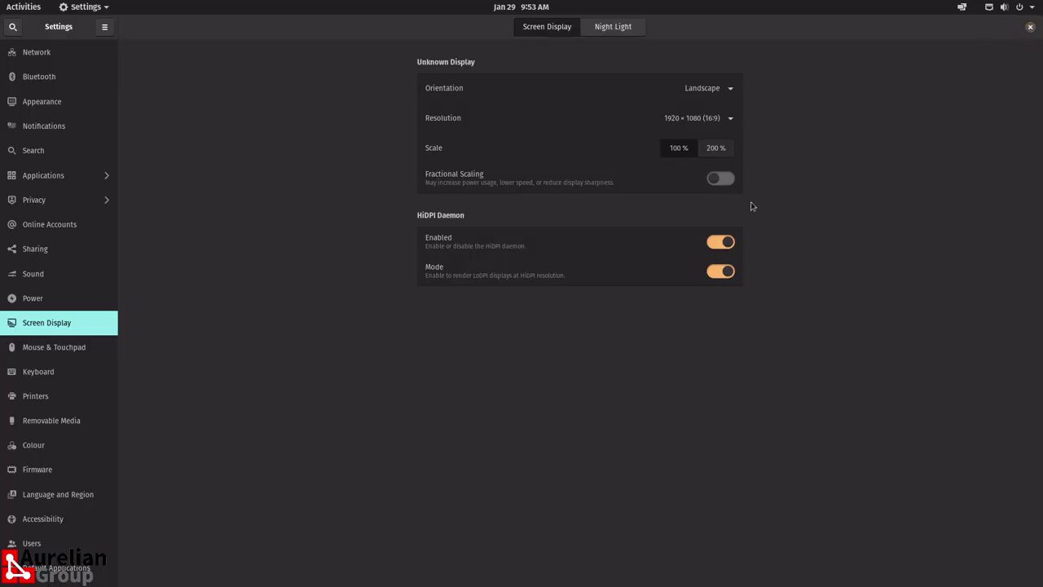
{"action": "left_click", "coordinate": [1029, 28]}
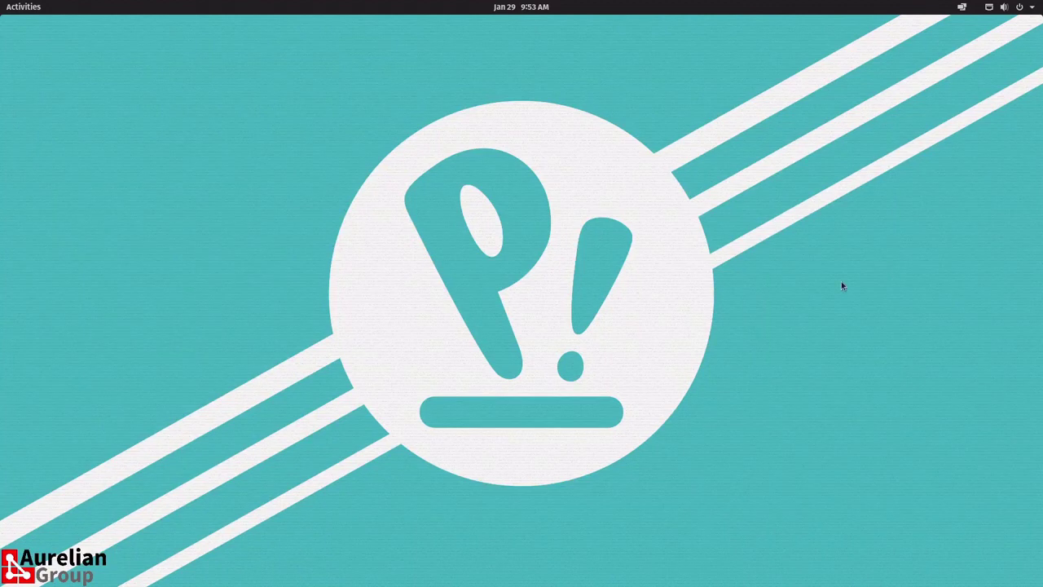
Browse the Background wallpapers and settle on the Monument Valley desert photo.
{"action": "right_click", "coordinate": [730, 278]}
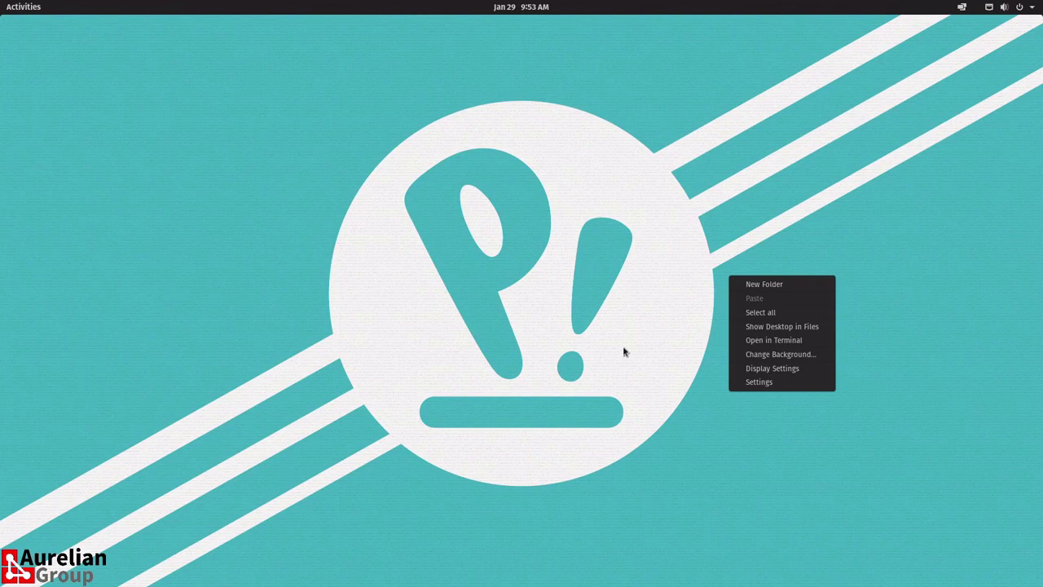
{"action": "left_click", "coordinate": [764, 359]}
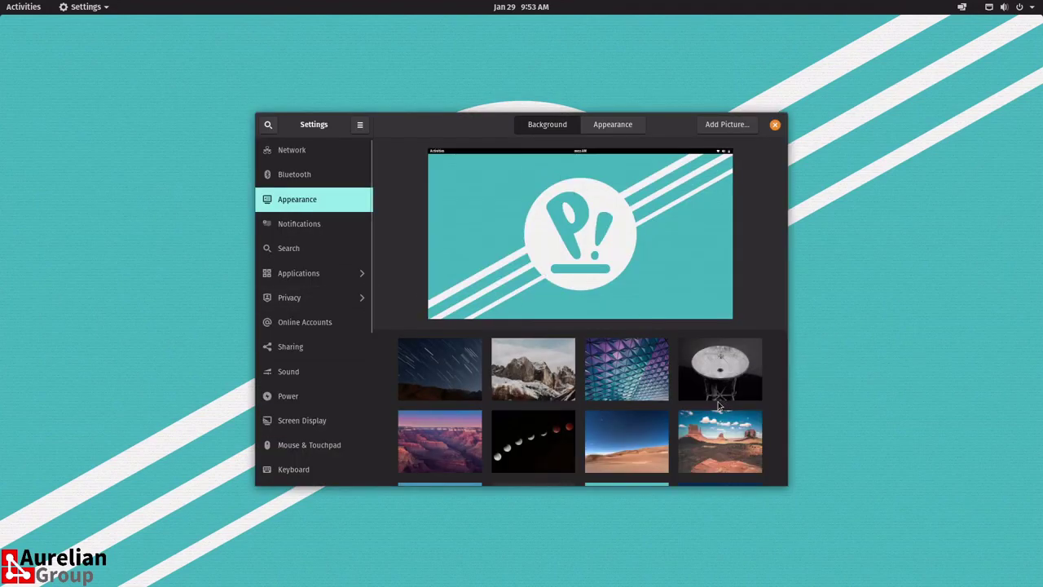
{"action": "scroll", "coordinate": [629, 458], "scroll_direction": "down", "scroll_amount": 3}
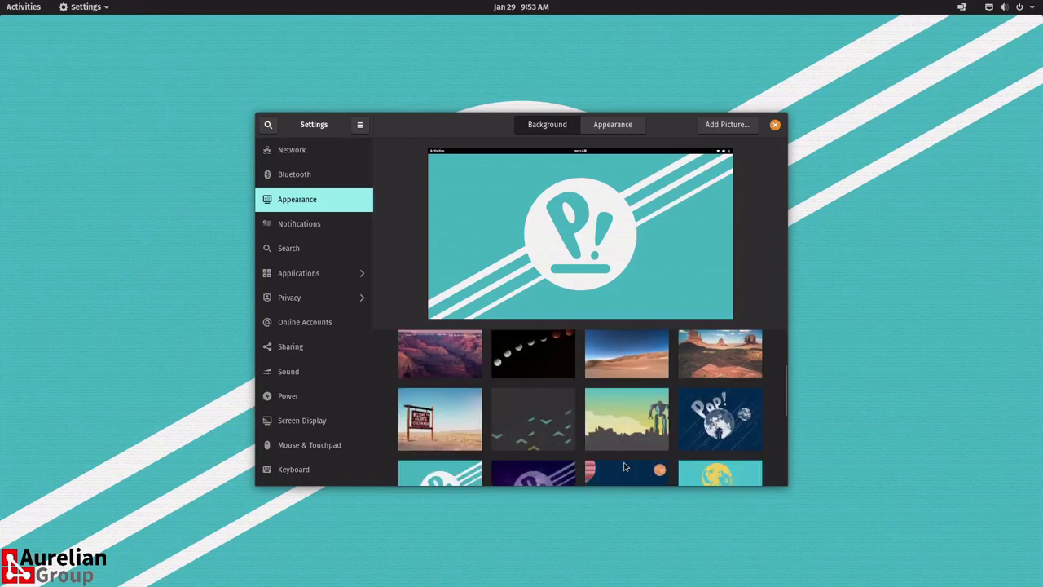
{"action": "scroll", "coordinate": [624, 467], "scroll_direction": "down", "scroll_amount": 2}
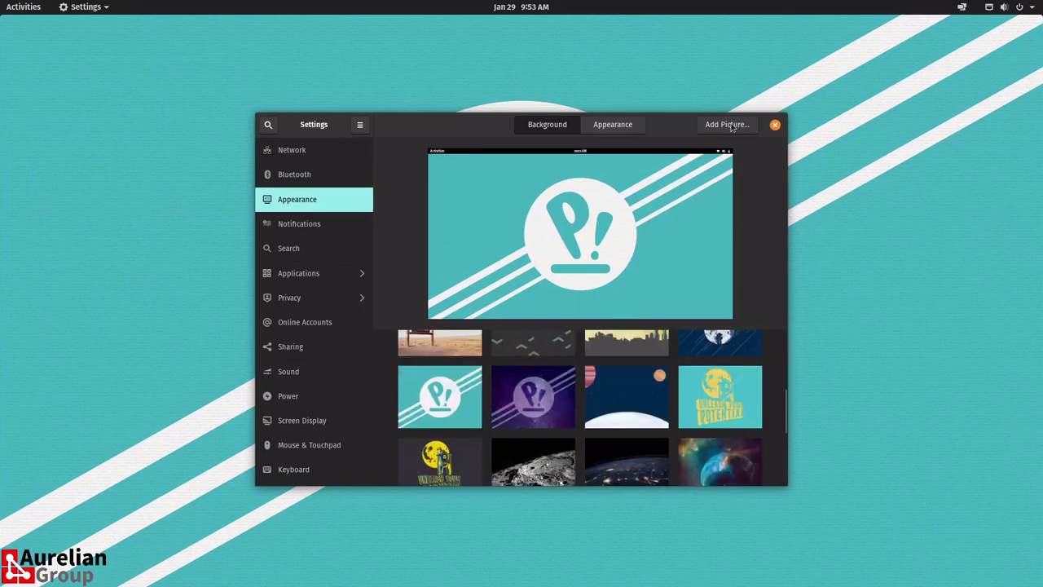
{"action": "scroll", "coordinate": [619, 388], "scroll_direction": "up", "scroll_amount": 2}
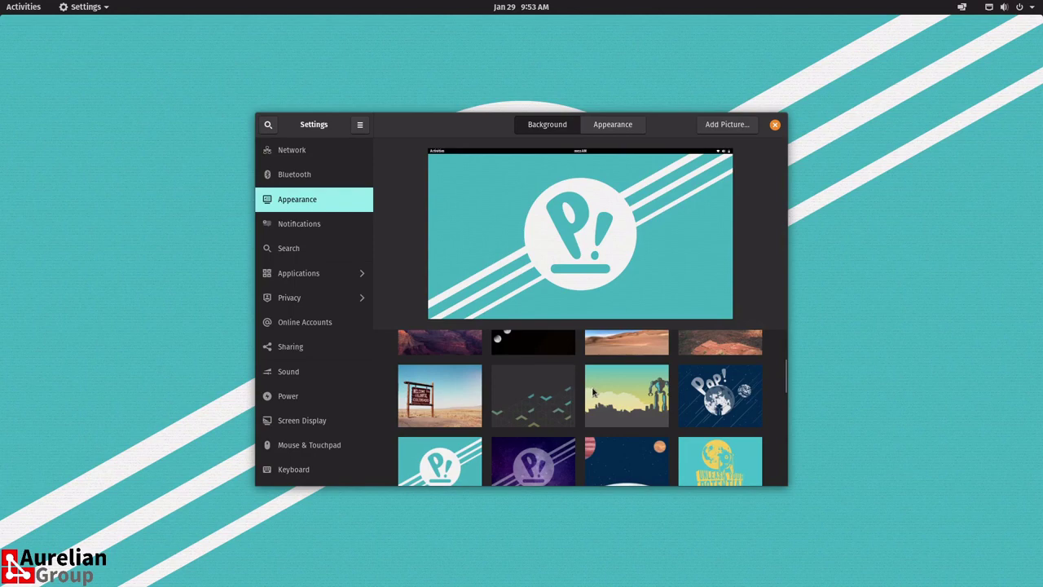
{"action": "scroll", "coordinate": [593, 395], "scroll_direction": "up", "scroll_amount": 1}
{"action": "scroll", "coordinate": [557, 413], "scroll_direction": "up", "scroll_amount": 1}
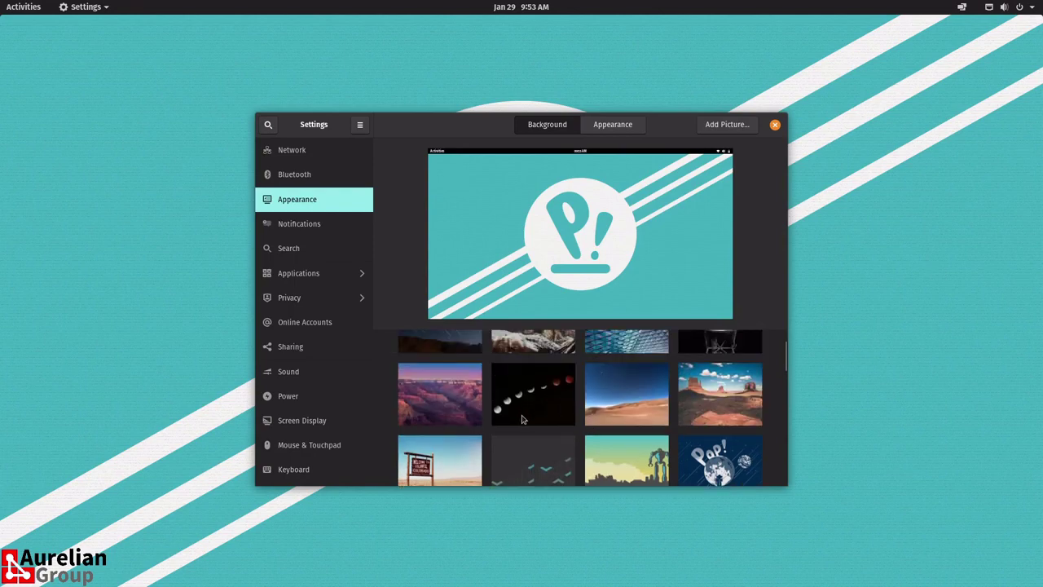
{"action": "scroll", "coordinate": [523, 419], "scroll_direction": "up", "scroll_amount": 1}
{"action": "left_click", "coordinate": [440, 428]}
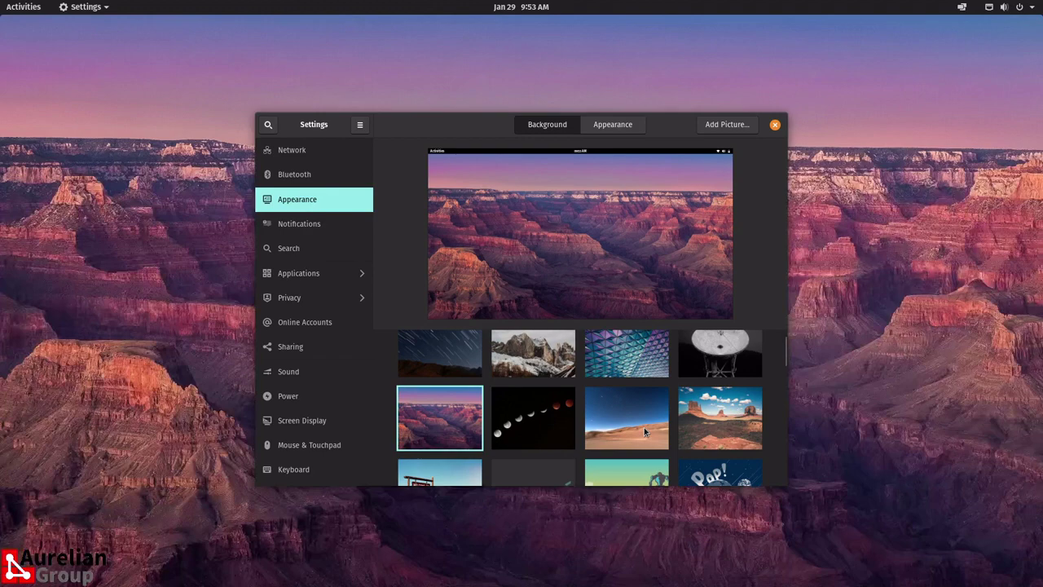
{"action": "left_click", "coordinate": [644, 429]}
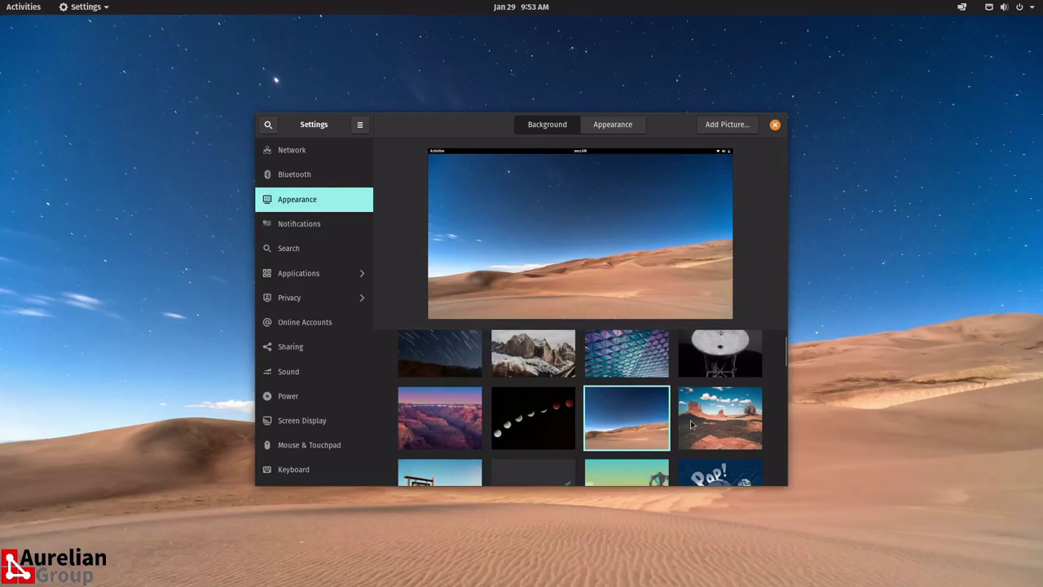
{"action": "left_click", "coordinate": [691, 423]}
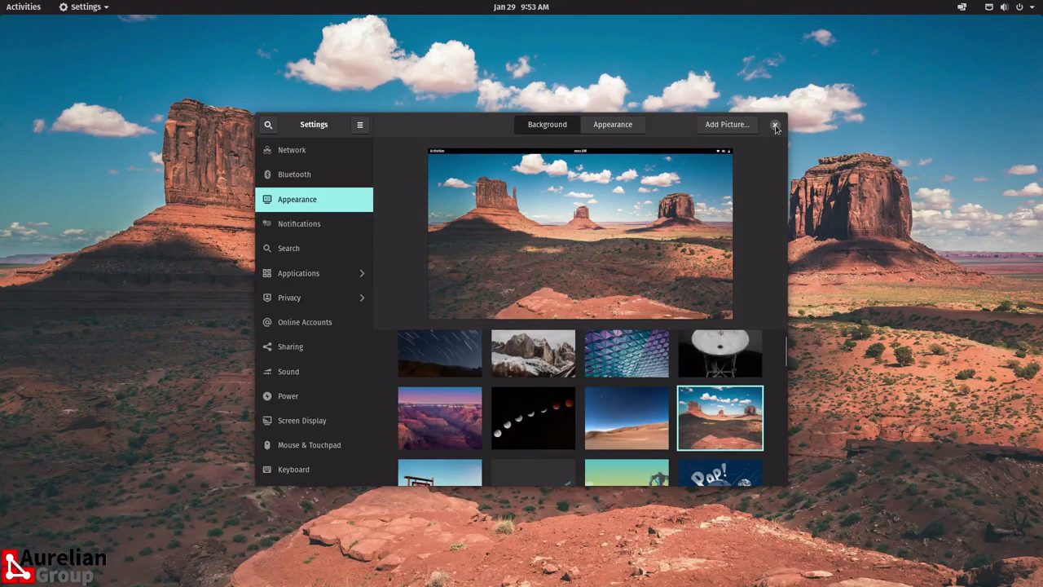
{"action": "left_click", "coordinate": [776, 126]}
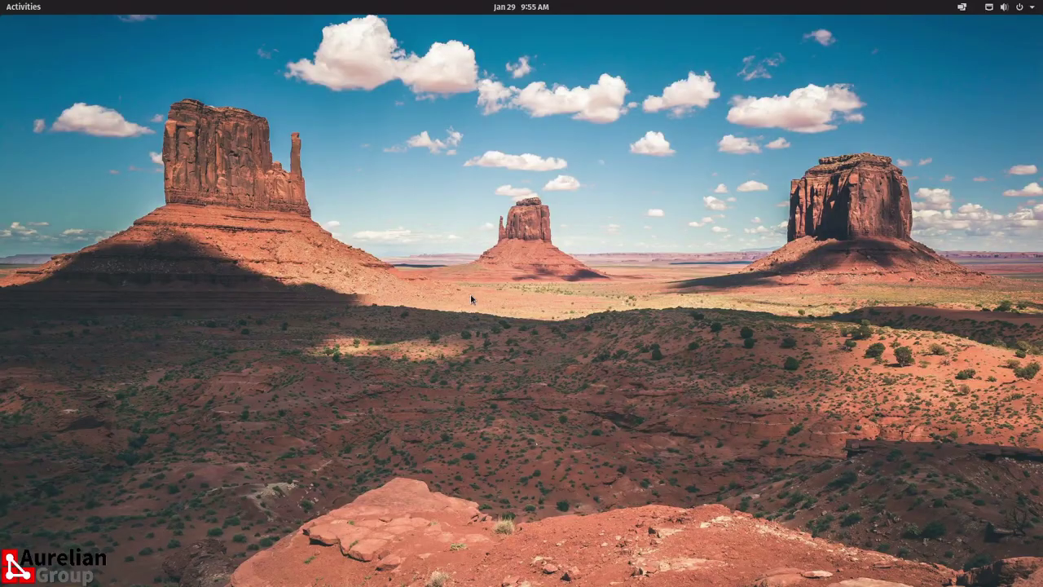
Open the Activities overview, dismiss the Bybit notification, and show the applications grid.
{"action": "key", "text": "super"}
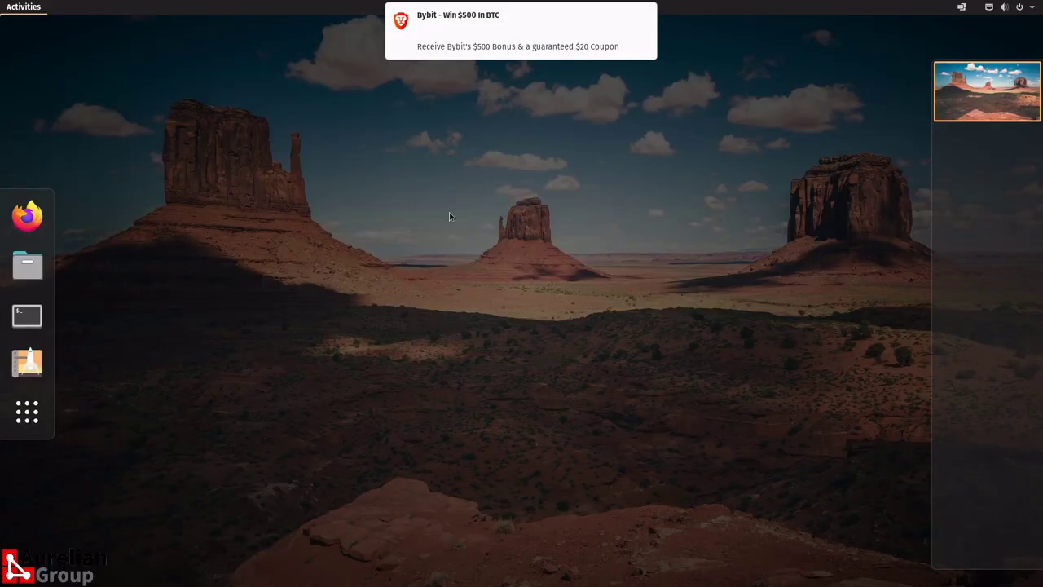
{"action": "left_click", "coordinate": [646, 15]}
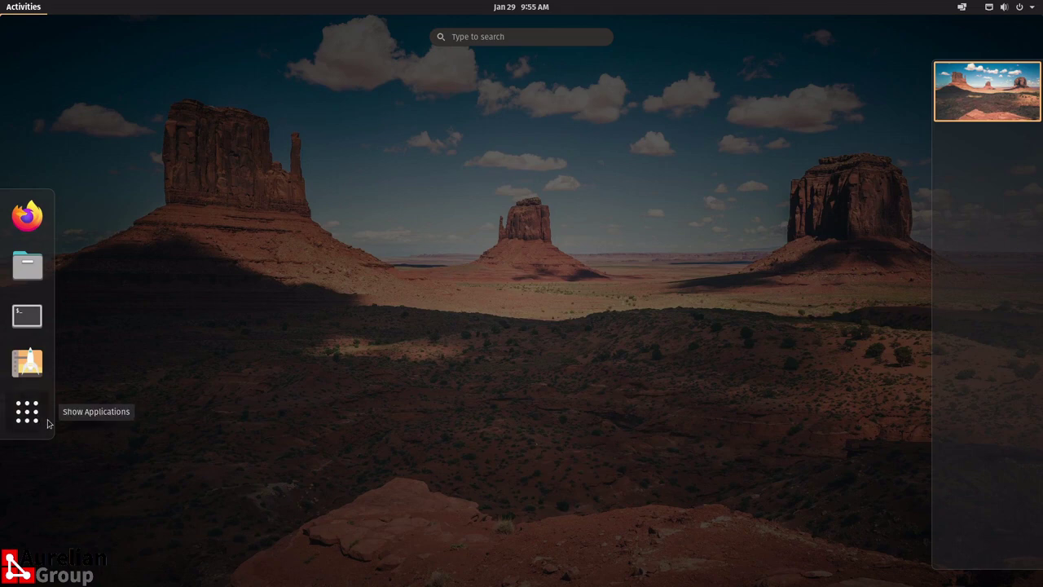
{"action": "left_click", "coordinate": [47, 423]}
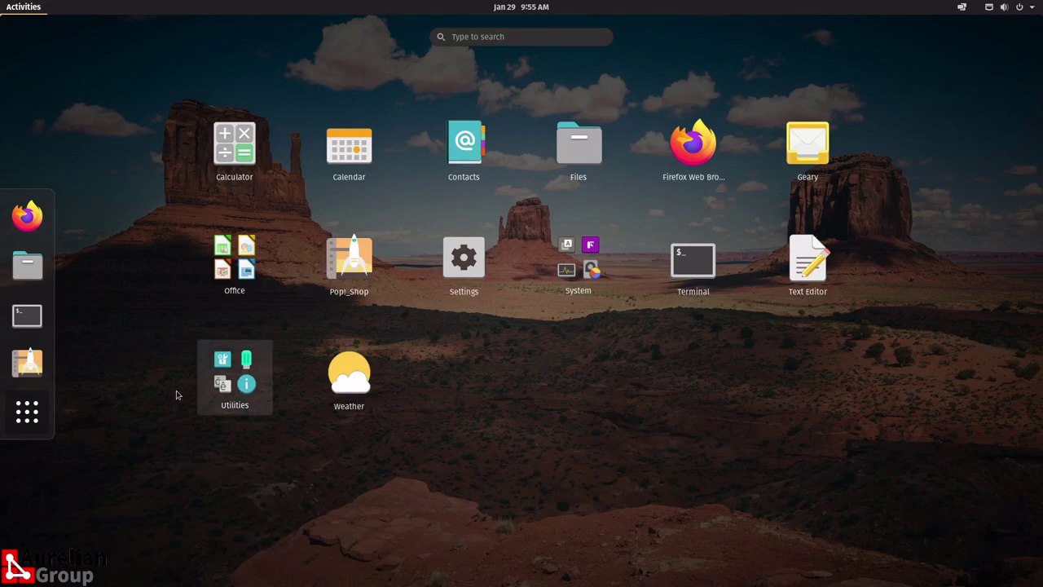
Launch Pop!_Shop and view its Installed list showing 5 updates totalling 197.5 MB.
{"action": "left_click", "coordinate": [27, 364]}
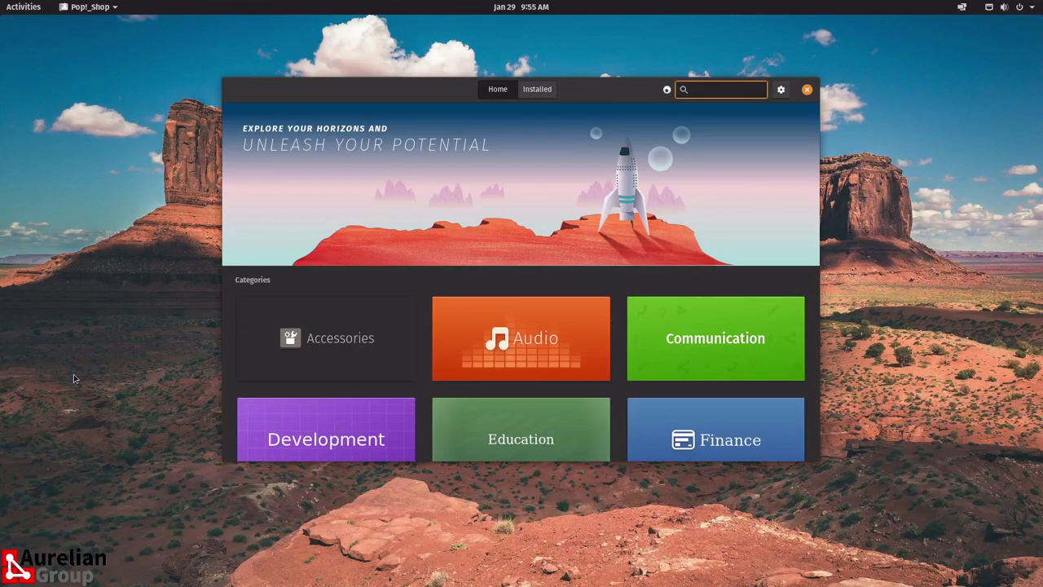
{"action": "left_click", "coordinate": [537, 90]}
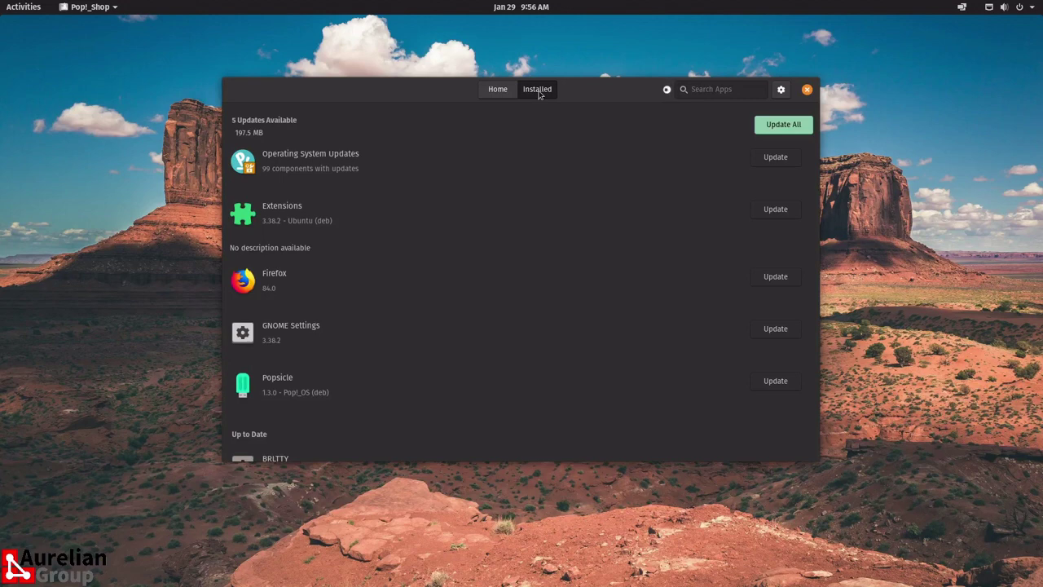
{"action": "scroll", "coordinate": [451, 333], "scroll_direction": "down", "scroll_amount": 4}
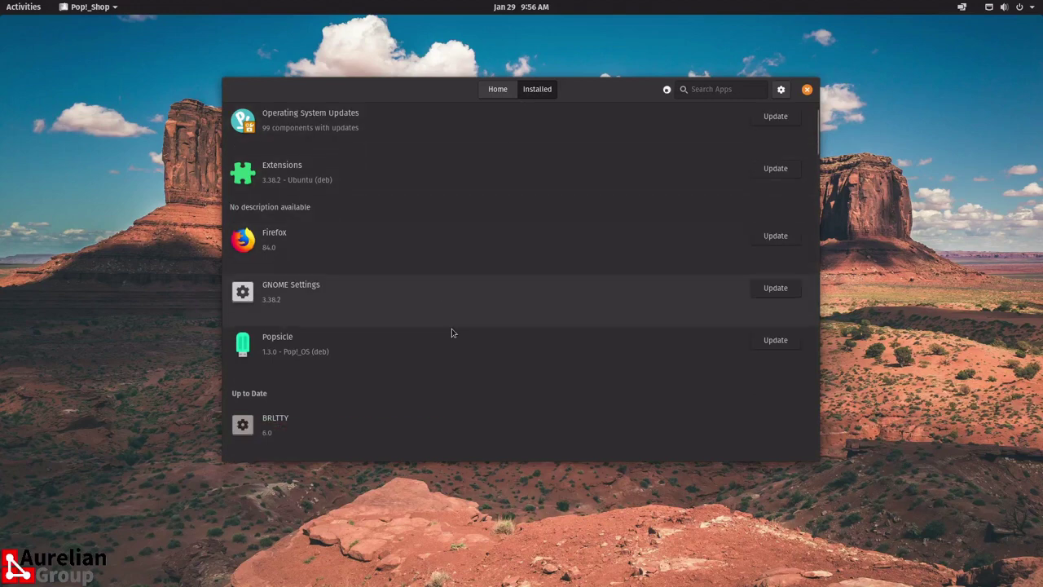
{"action": "scroll", "coordinate": [472, 371], "scroll_direction": "down", "scroll_amount": 1}
{"action": "scroll", "coordinate": [517, 318], "scroll_direction": "up", "scroll_amount": 5}
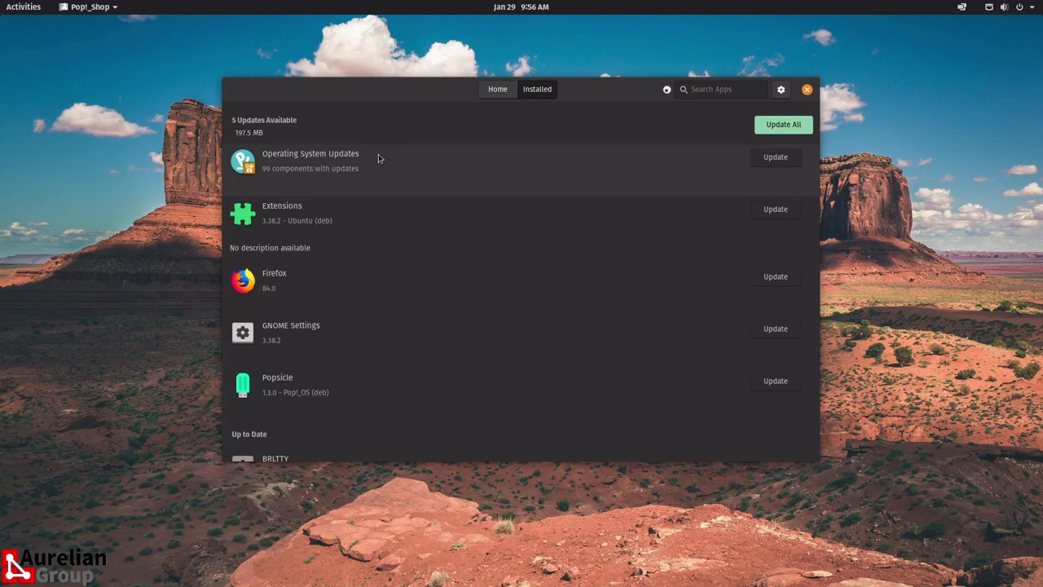
Start installing all five updates with Update All, authorising with the account password.
{"action": "left_click", "coordinate": [793, 124]}
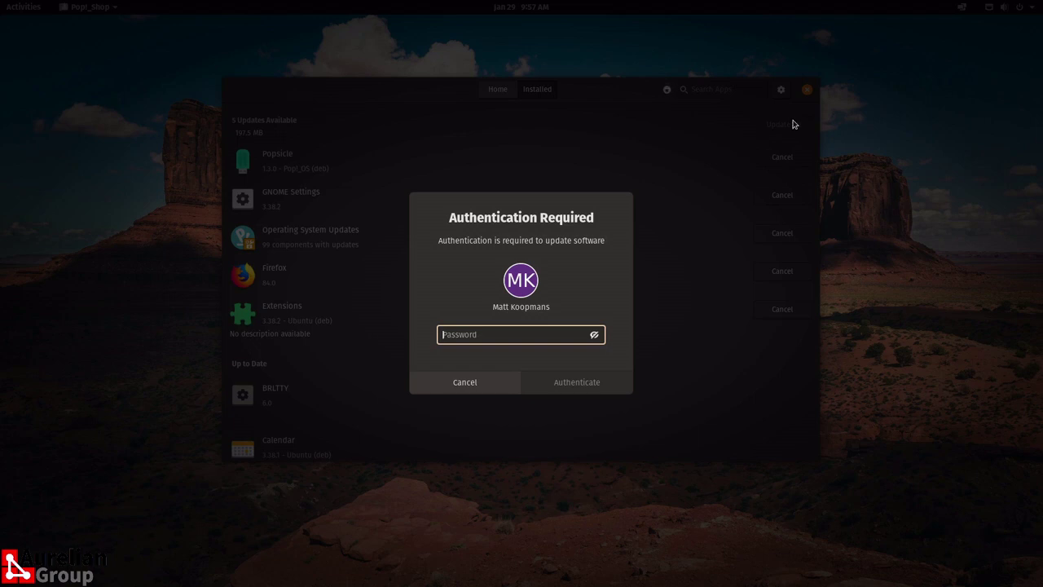
{"action": "type", "text": "●●●●●●●●●"}
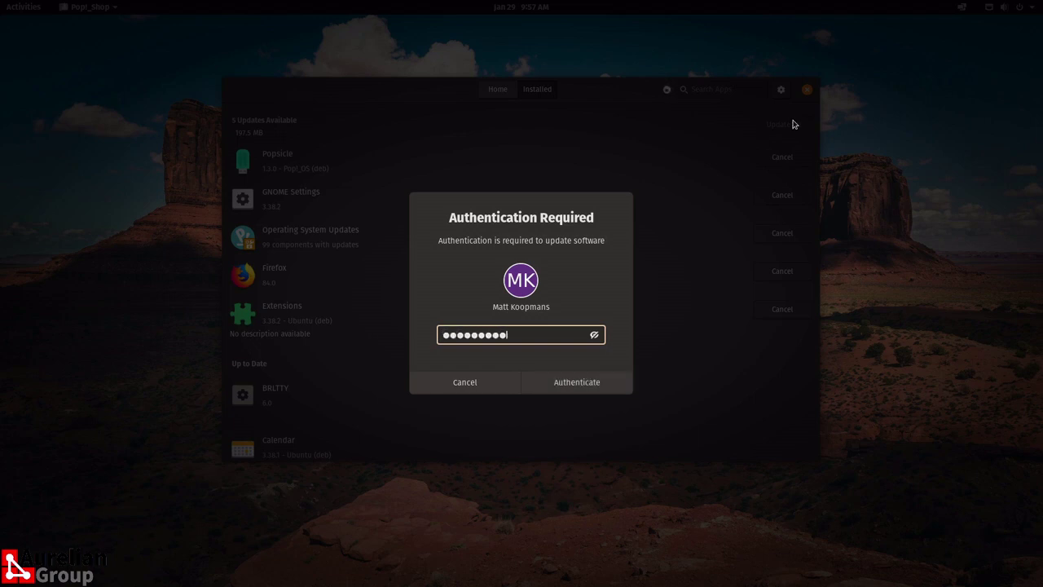
{"action": "type", "text": "●●●"}
{"action": "key", "text": "Return"}
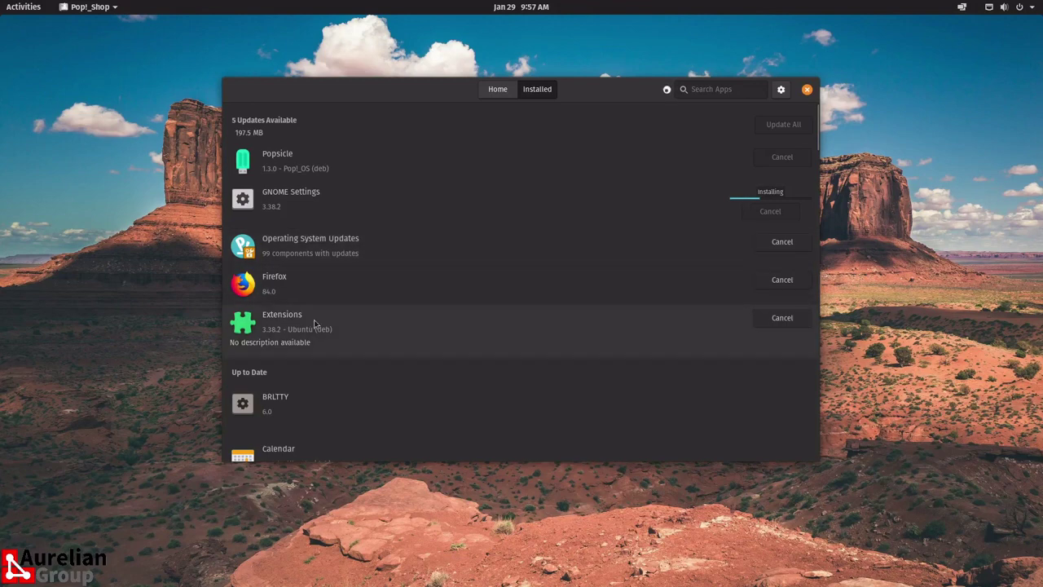
{"action": "scroll", "coordinate": [375, 398], "scroll_direction": "down", "scroll_amount": 2}
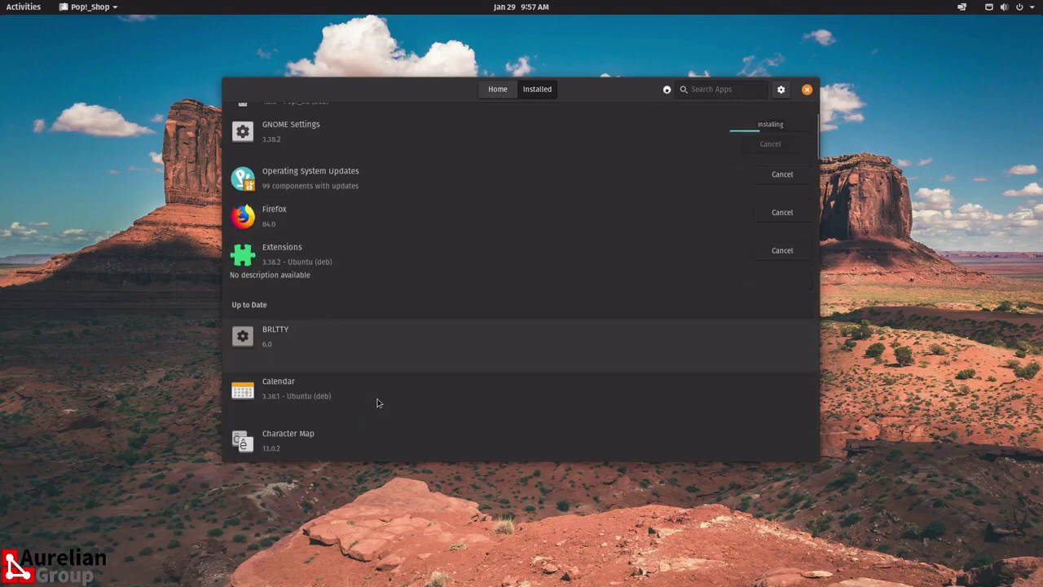
{"action": "scroll", "coordinate": [380, 401], "scroll_direction": "down", "scroll_amount": 1}
{"action": "scroll", "coordinate": [383, 398], "scroll_direction": "down", "scroll_amount": 10}
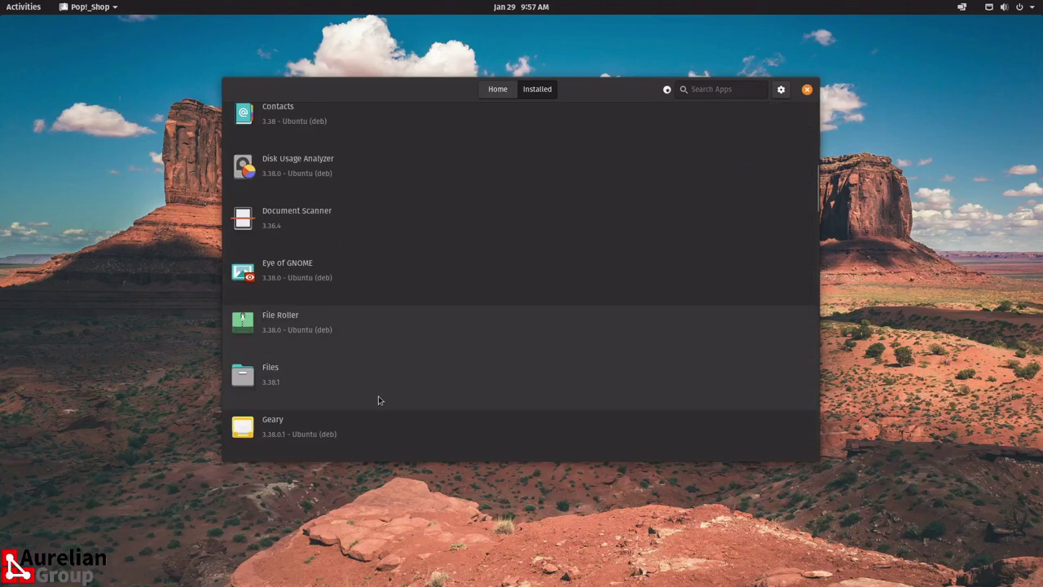
{"action": "scroll", "coordinate": [387, 405], "scroll_direction": "down", "scroll_amount": 5}
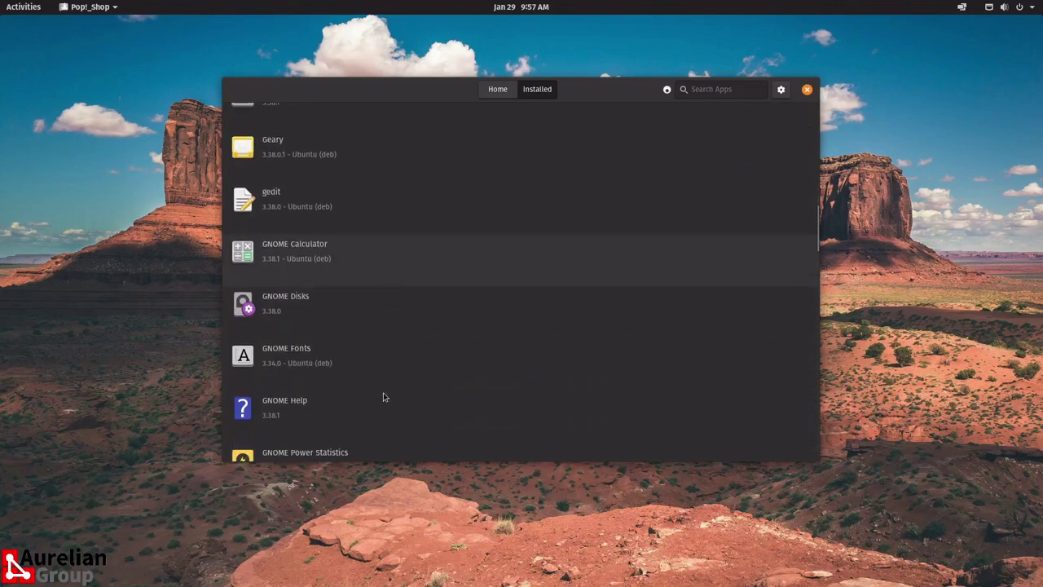
{"action": "scroll", "coordinate": [399, 400], "scroll_direction": "up", "scroll_amount": 20}
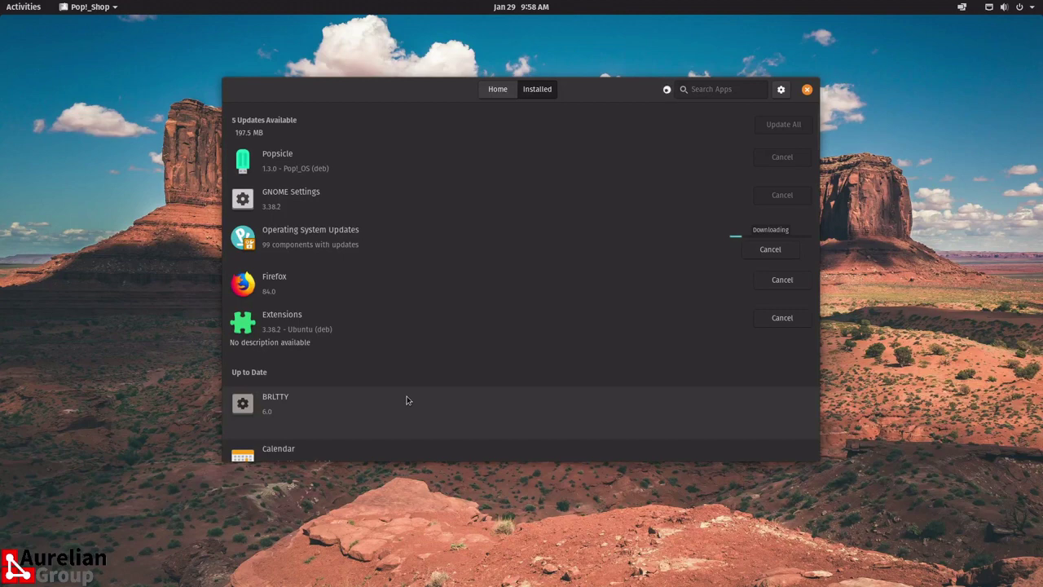
Search 'settings' from the Activities overview to open GNOME Settings.
{"action": "left_click", "coordinate": [12, 12]}
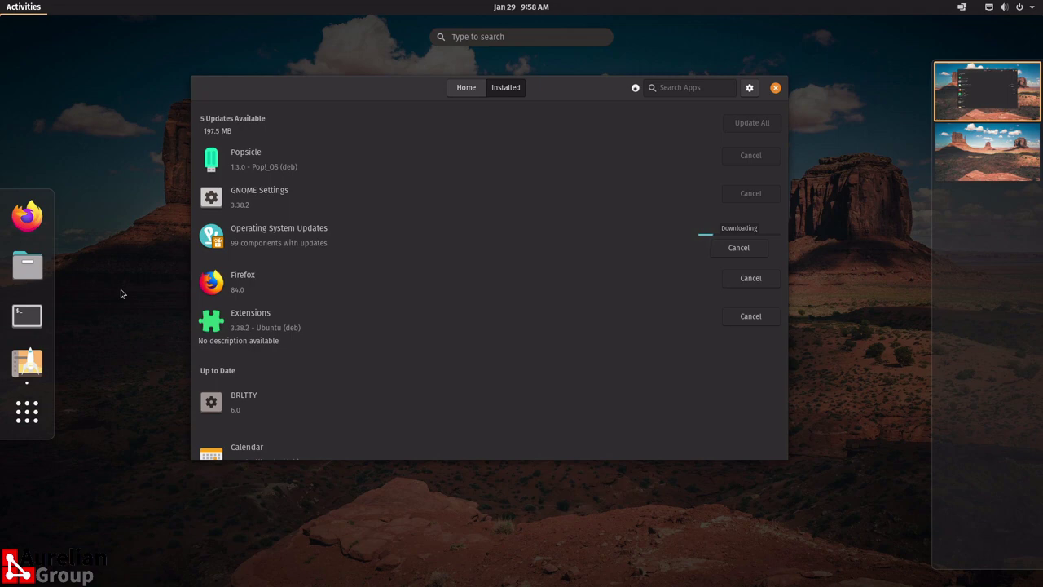
{"action": "left_click", "coordinate": [477, 36]}
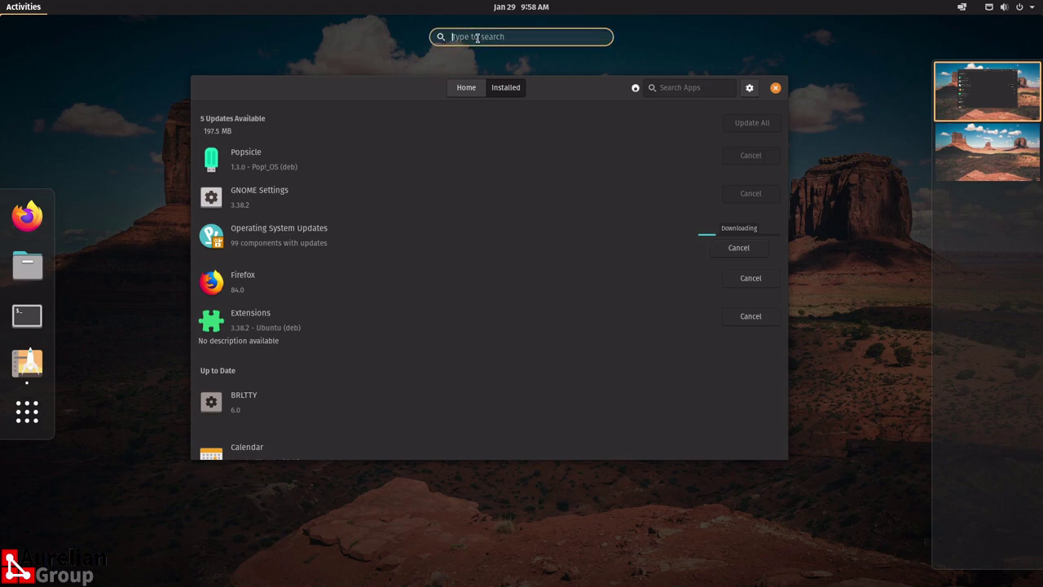
{"action": "type", "text": "settings"}
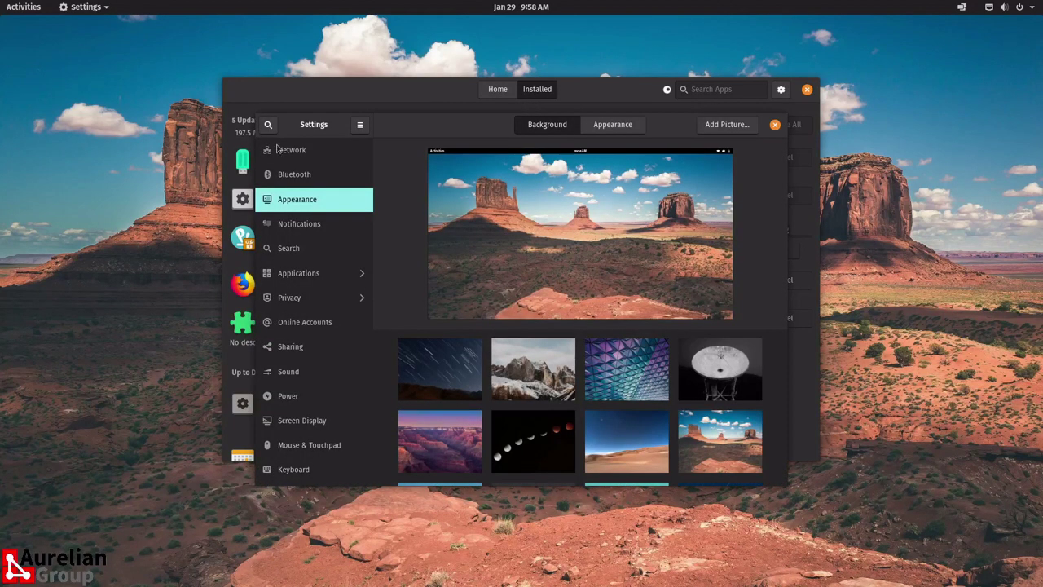
Browse the Network, Bluetooth and Appearance pages, showing the light and dark theme choices.
{"action": "left_click", "coordinate": [295, 153]}
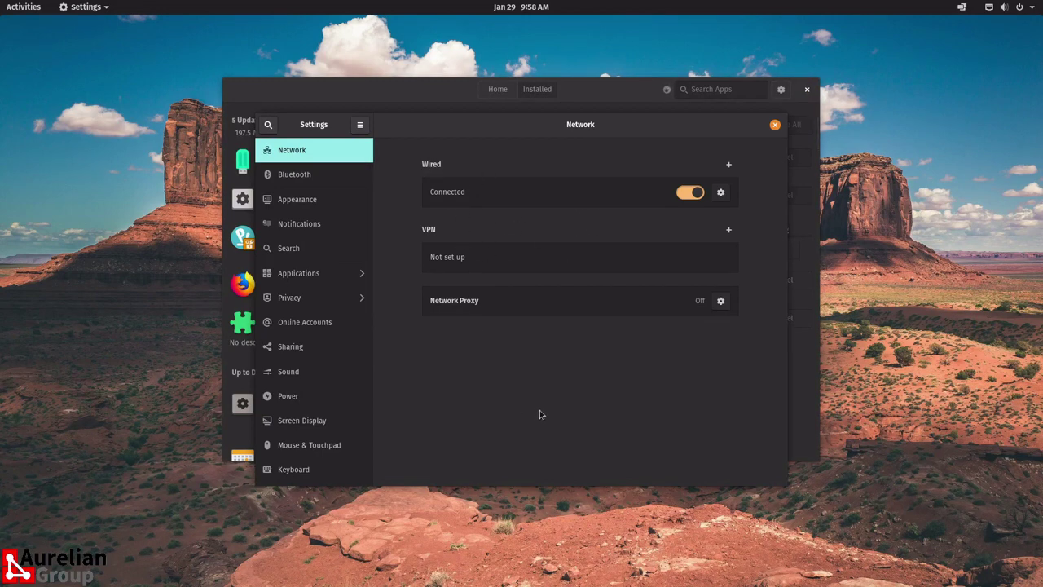
{"action": "left_click", "coordinate": [298, 183]}
{"action": "left_click", "coordinate": [300, 199]}
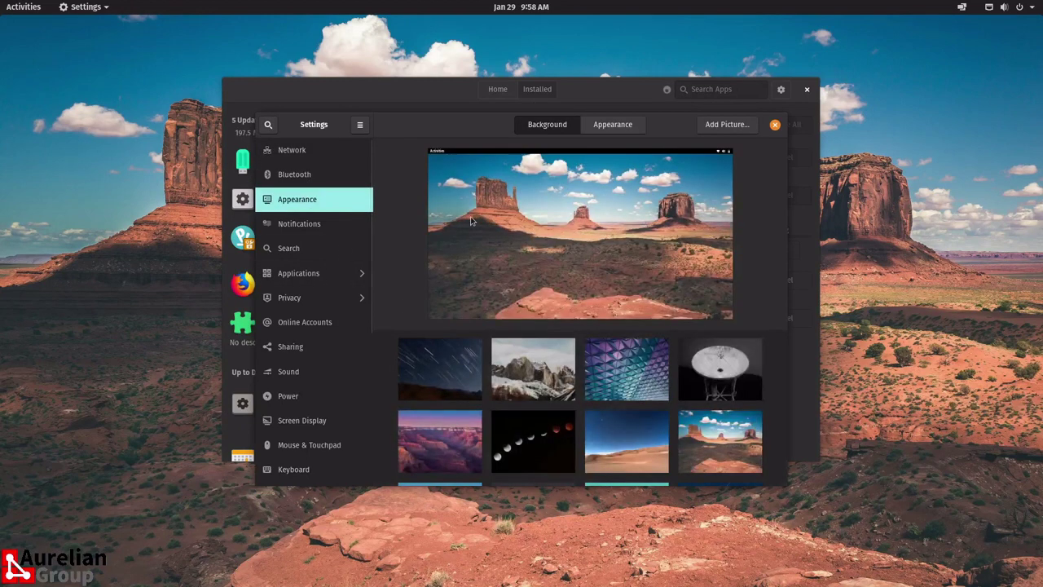
{"action": "left_click", "coordinate": [603, 126]}
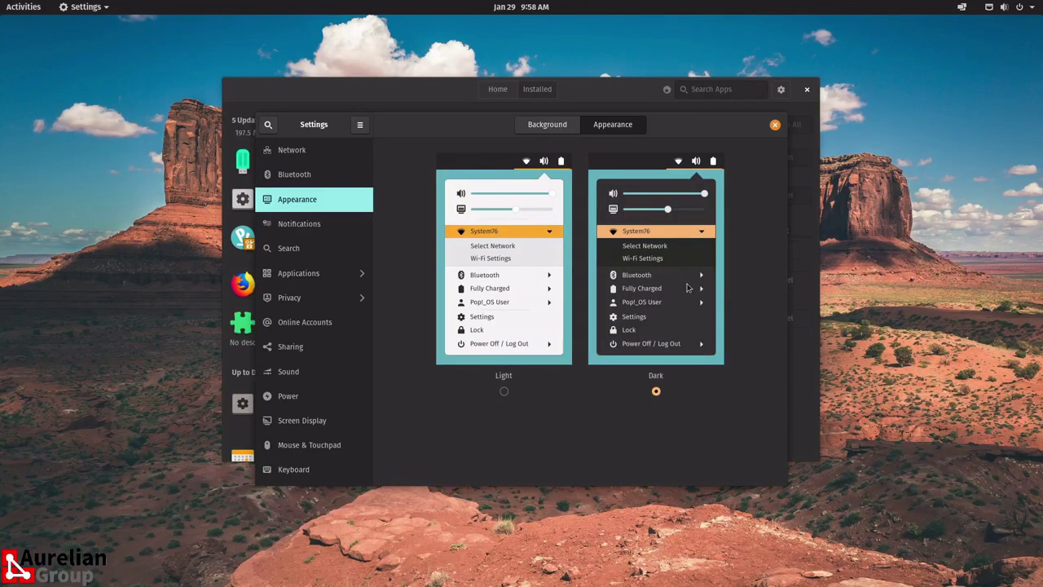
On the Notifications page, switch Do Not Disturb on and back off.
{"action": "left_click", "coordinate": [313, 223]}
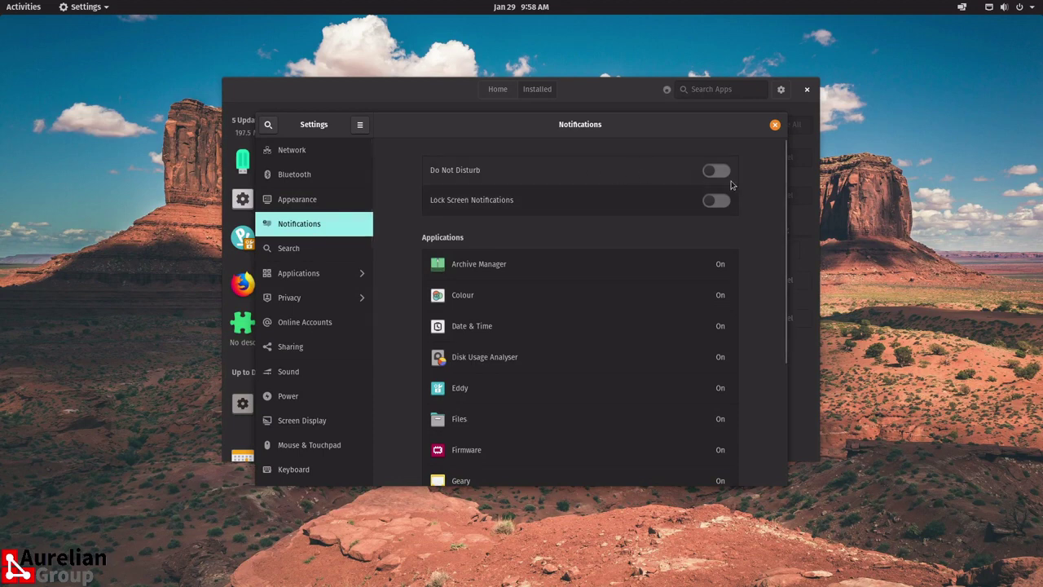
{"action": "left_click", "coordinate": [720, 172]}
{"action": "left_click", "coordinate": [714, 171]}
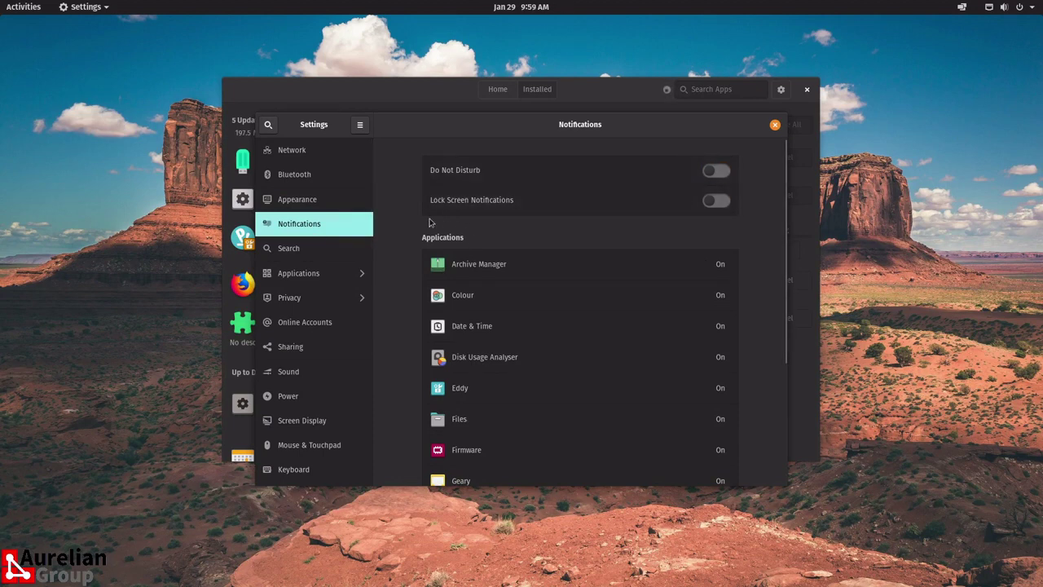
Review the Search page's providers, all enabled except Weather.
{"action": "left_click", "coordinate": [309, 249]}
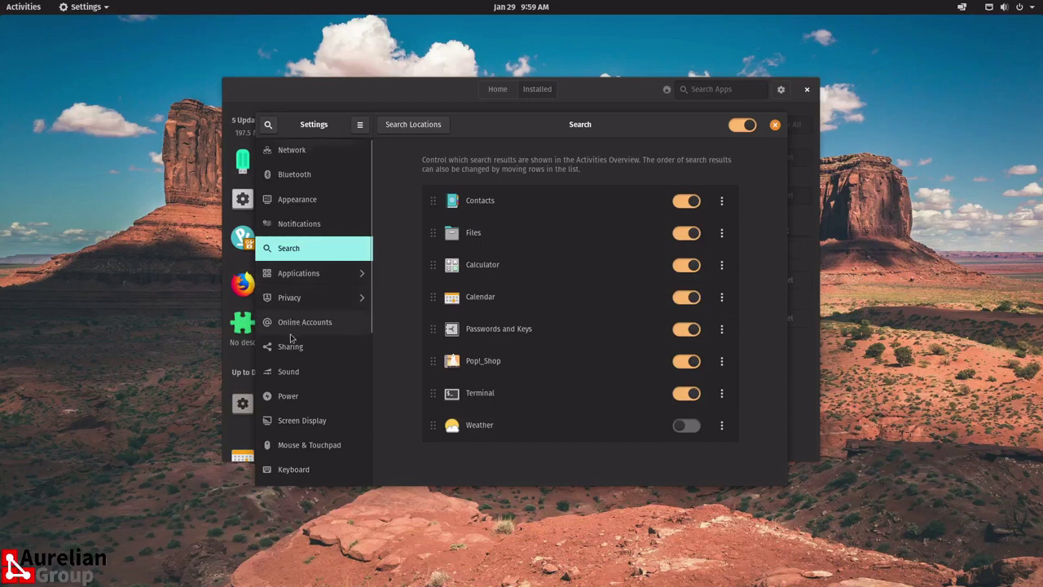
{"action": "scroll", "coordinate": [290, 340], "scroll_direction": "down", "scroll_amount": 4}
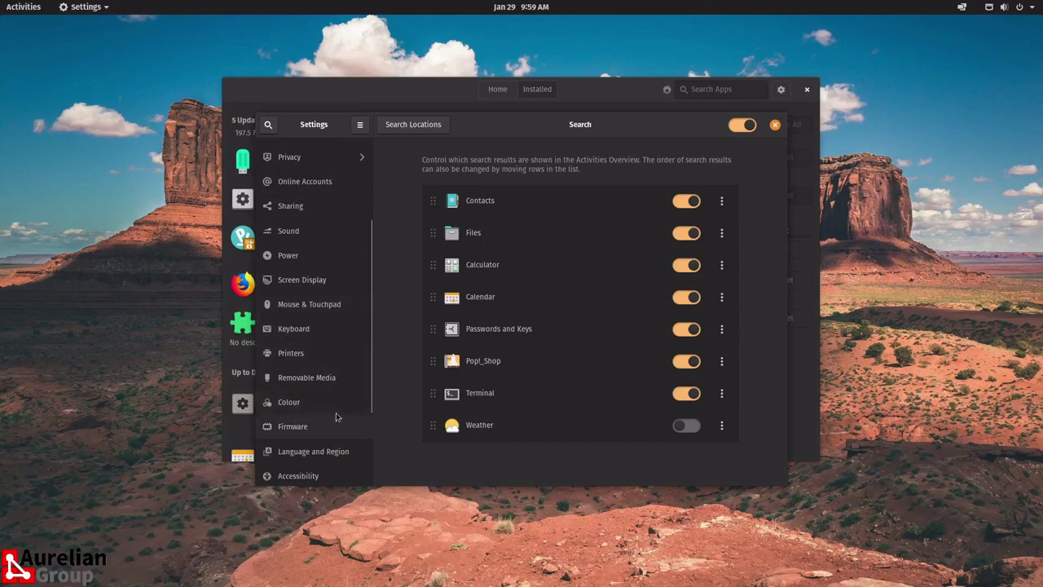
{"action": "scroll", "coordinate": [338, 418], "scroll_direction": "down", "scroll_amount": 2}
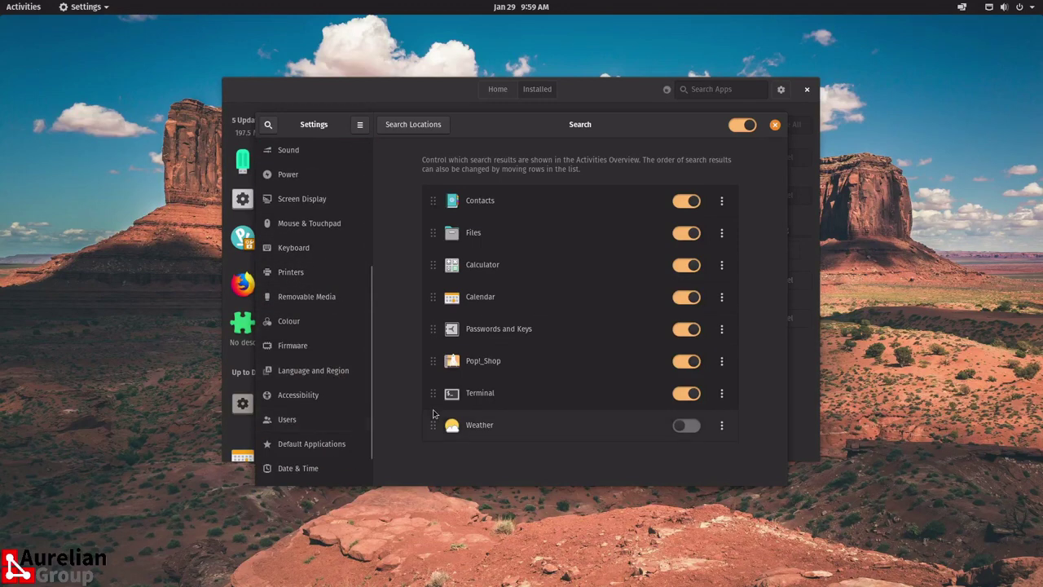
{"action": "scroll", "coordinate": [342, 440], "scroll_direction": "down", "scroll_amount": 1}
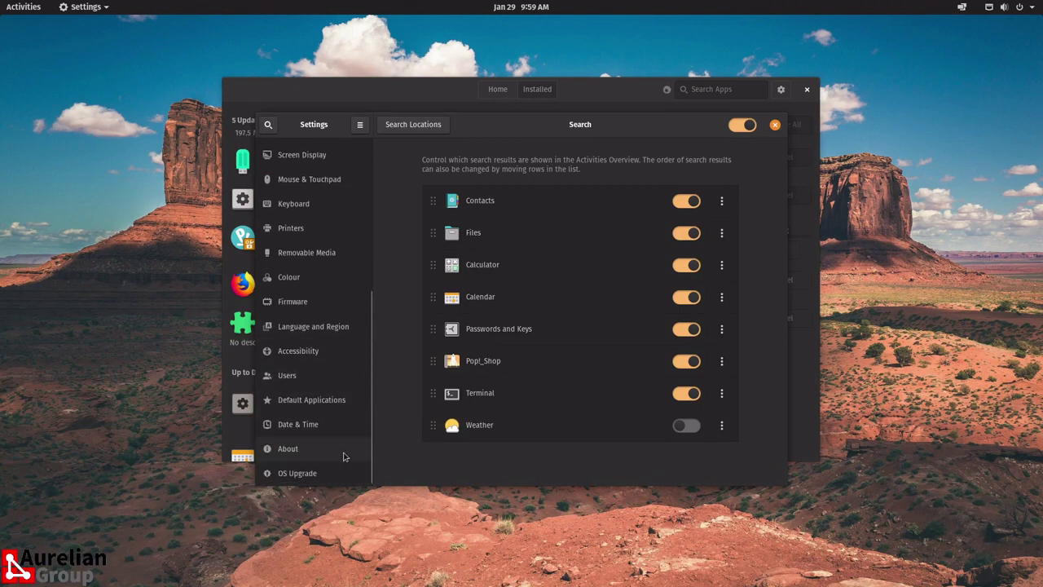
View the About page details: i7-6700, 3.8 GiB memory, 26.8 GB disk, Pop!_OS 20.10.
{"action": "left_click", "coordinate": [344, 456]}
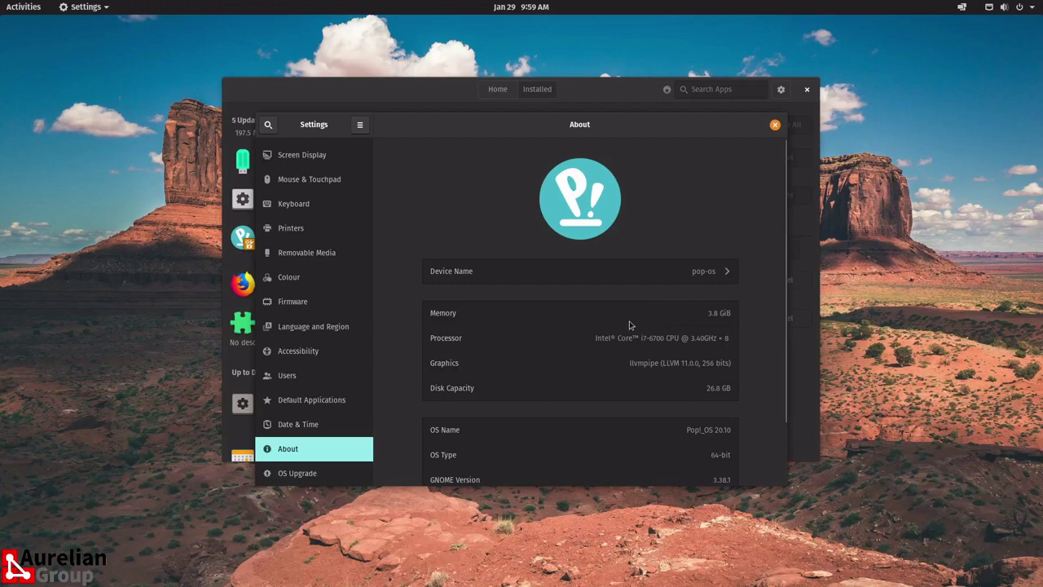
{"action": "scroll", "coordinate": [625, 382], "scroll_direction": "down", "scroll_amount": 1}
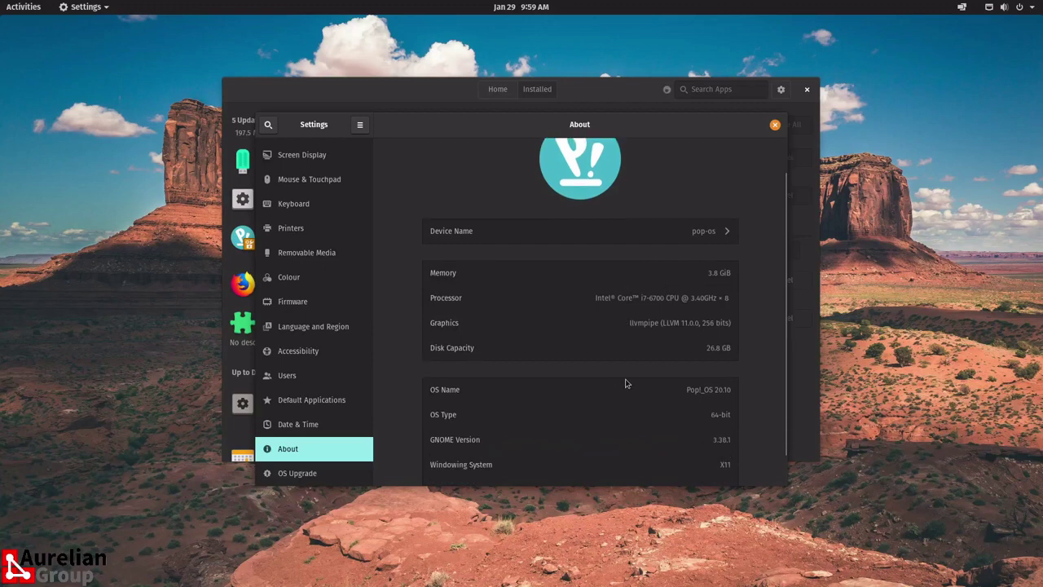
{"action": "scroll", "coordinate": [651, 372], "scroll_direction": "down", "scroll_amount": 1}
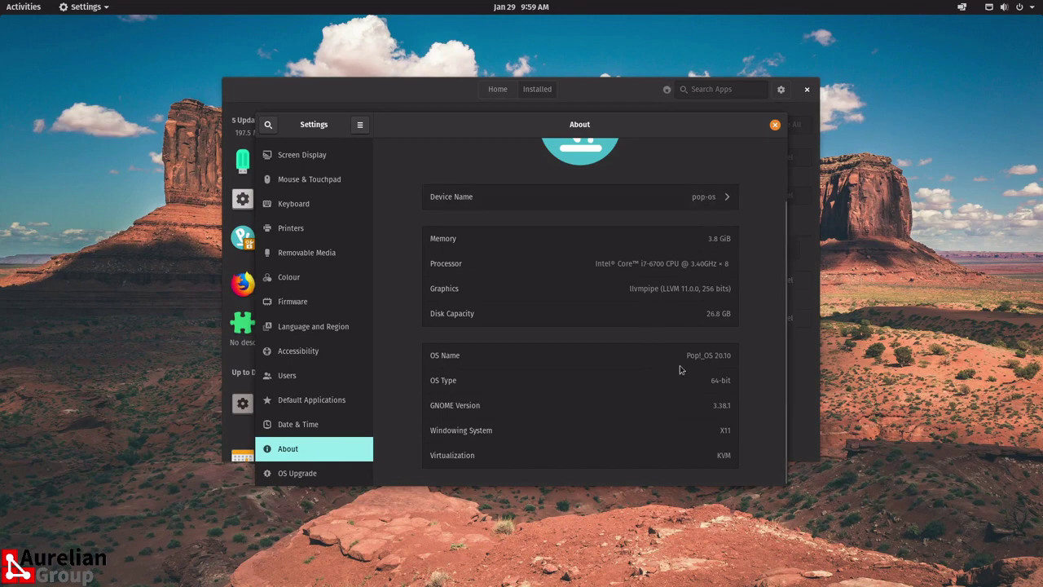
{"action": "scroll", "coordinate": [641, 362], "scroll_direction": "up", "scroll_amount": 1}
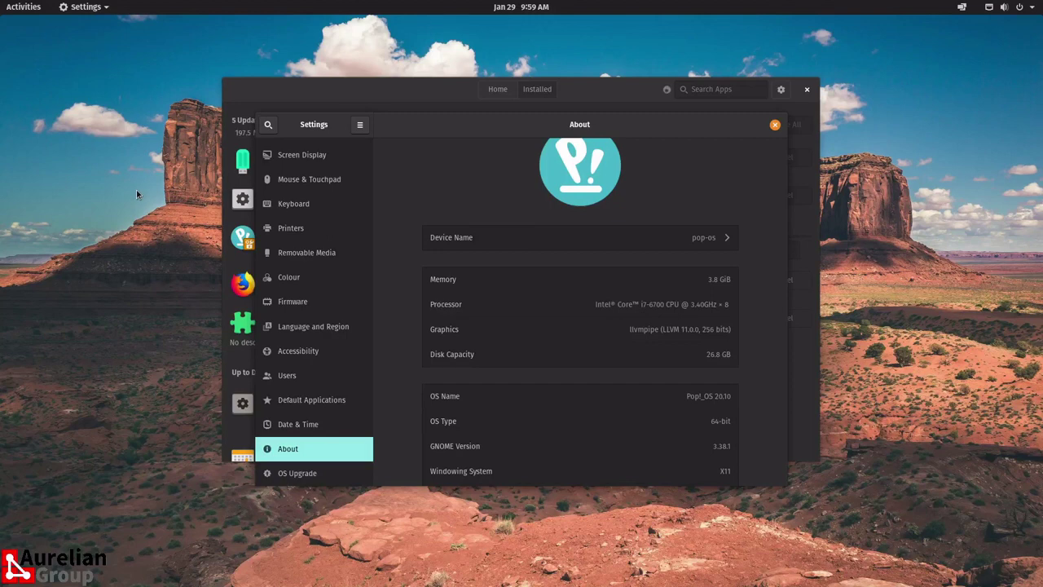
{"action": "key", "text": "super+t"}
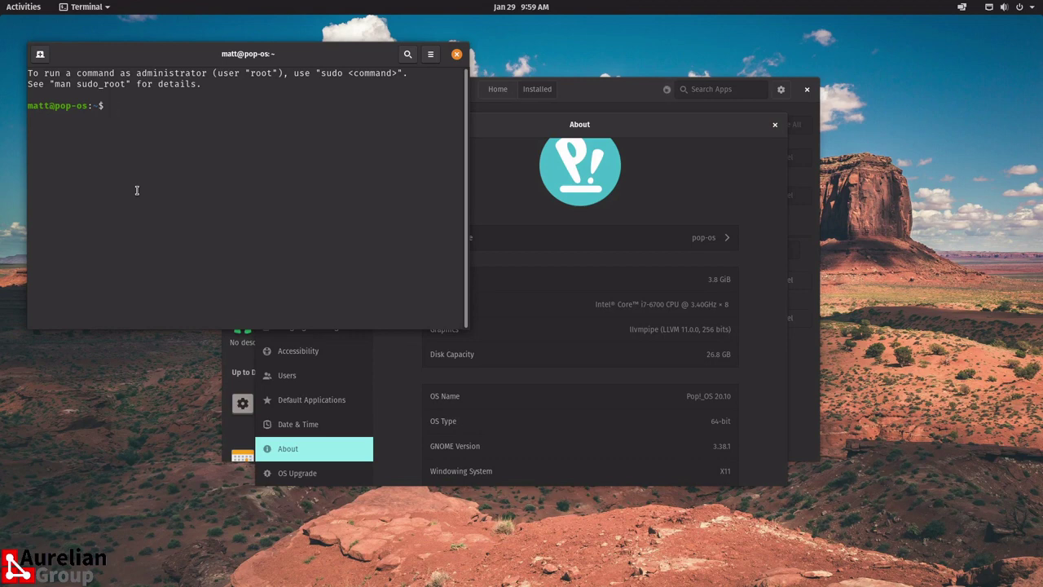
Run neofetch in the terminal, which reports the command is not found.
{"action": "type", "text": "neofetch"}
{"action": "key", "text": "Return"}
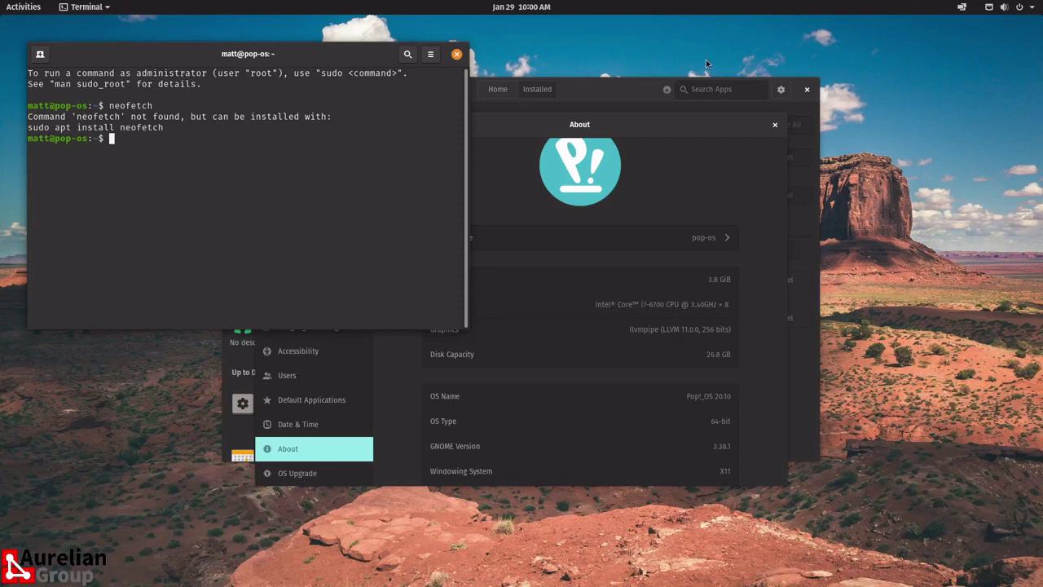
Return to Pop!_Shop's Home page and scroll past Pop!_Picks to the Categories tiles.
{"action": "left_click", "coordinate": [637, 84]}
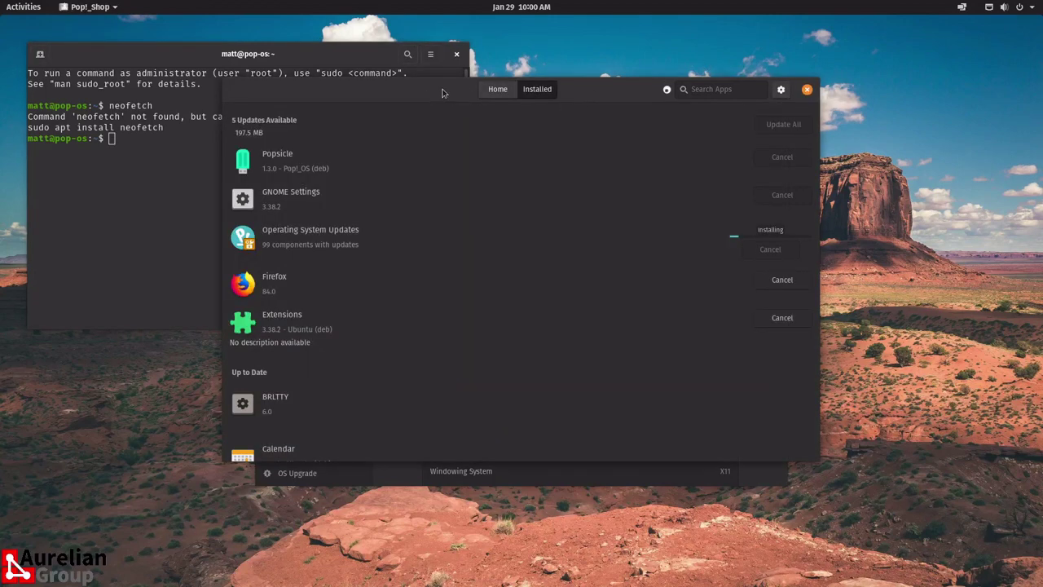
{"action": "left_click", "coordinate": [502, 90]}
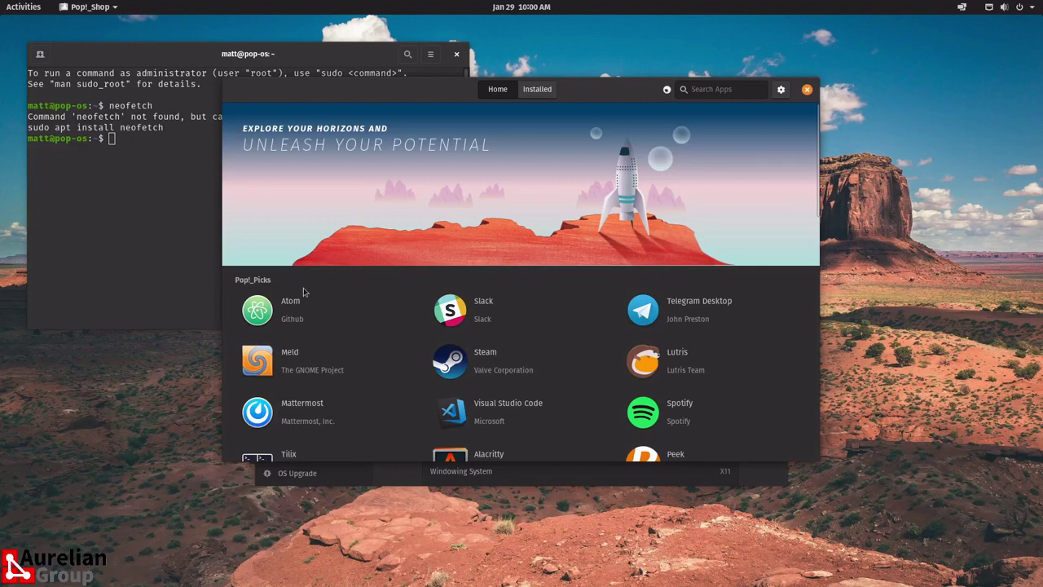
{"action": "scroll", "coordinate": [309, 308], "scroll_direction": "down", "scroll_amount": 1}
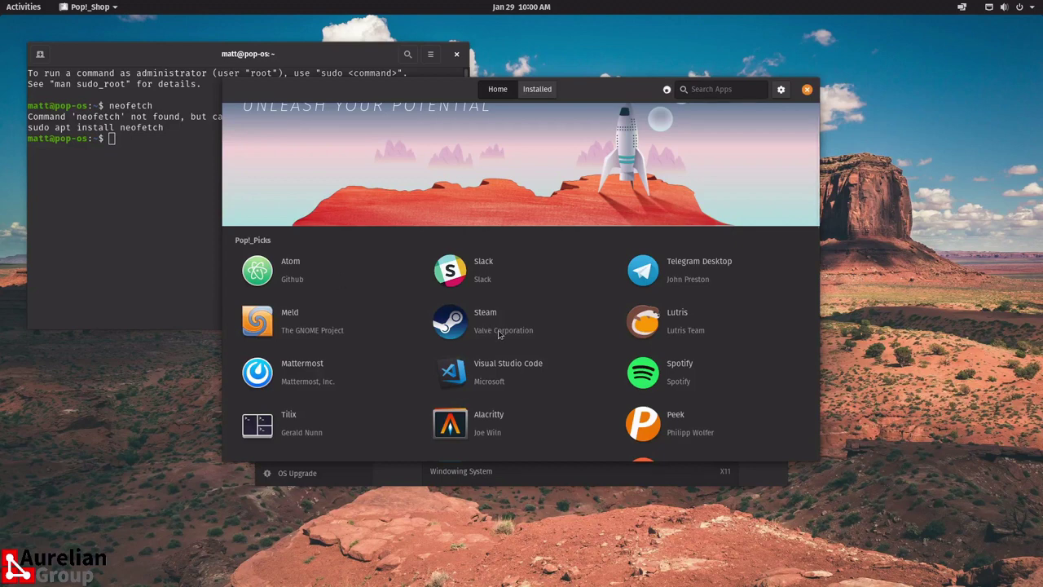
{"action": "scroll", "coordinate": [603, 346], "scroll_direction": "down", "scroll_amount": 1}
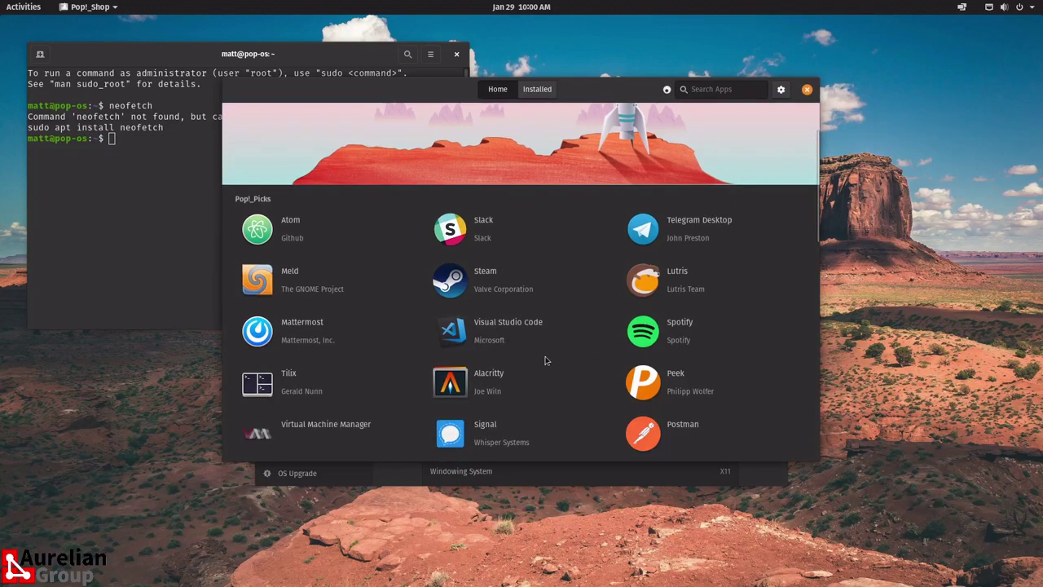
{"action": "scroll", "coordinate": [545, 361], "scroll_direction": "down", "scroll_amount": 2}
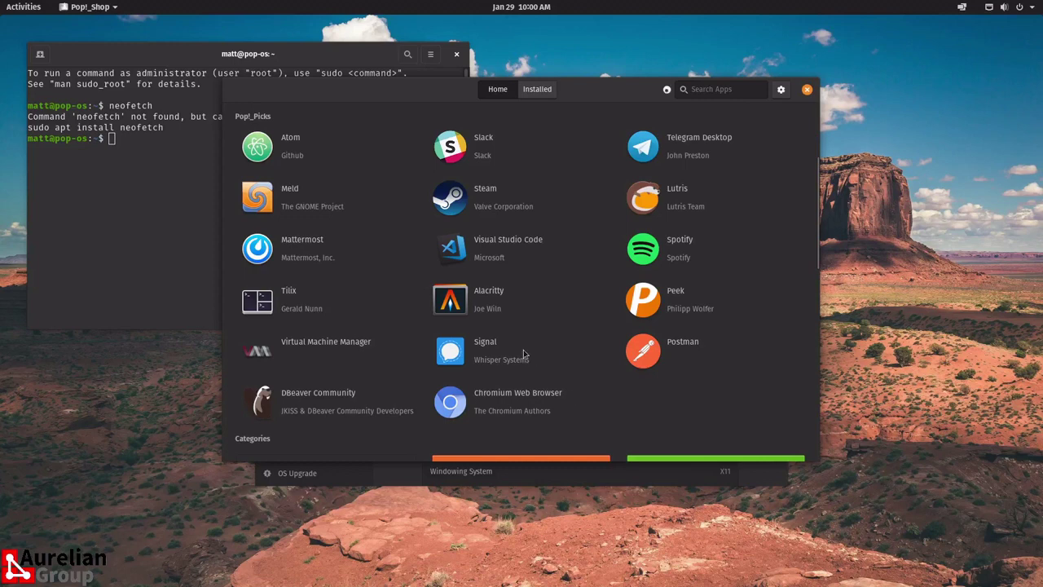
{"action": "scroll", "coordinate": [505, 346], "scroll_direction": "down", "scroll_amount": 2}
{"action": "scroll", "coordinate": [490, 329], "scroll_direction": "down", "scroll_amount": 1}
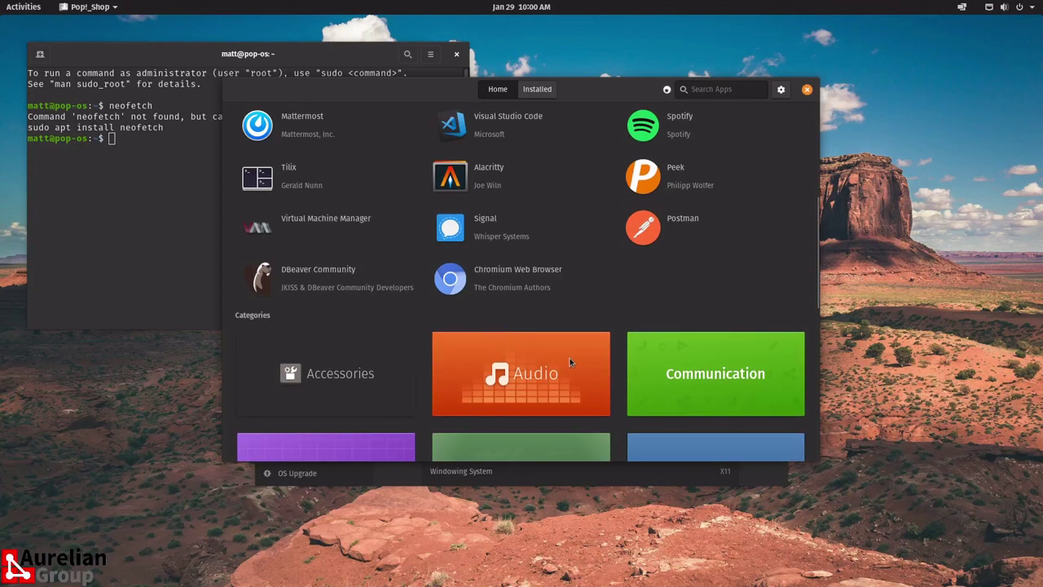
{"action": "scroll", "coordinate": [569, 358], "scroll_direction": "down", "scroll_amount": 2}
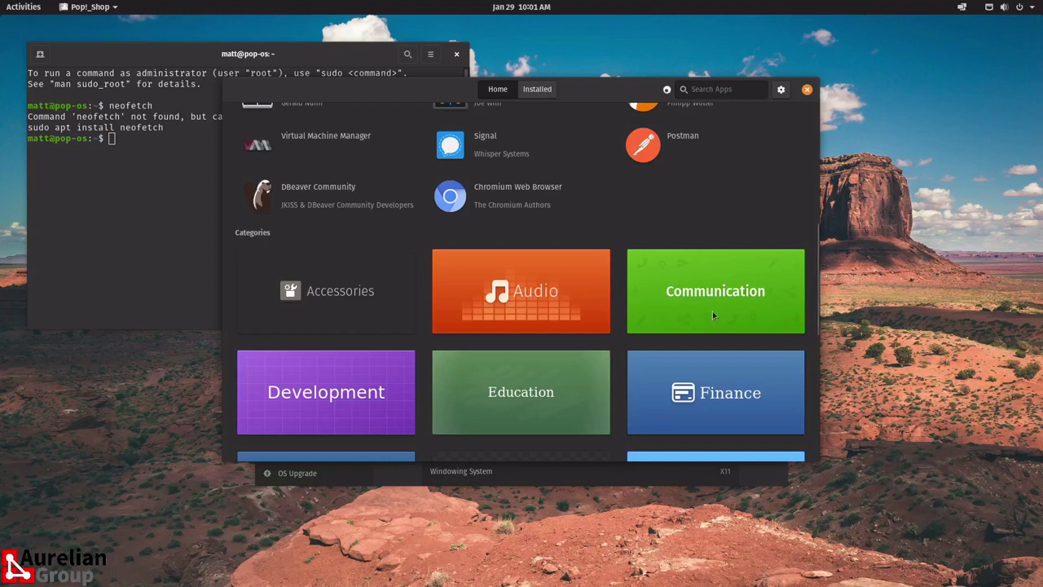
{"action": "scroll", "coordinate": [676, 331], "scroll_direction": "down", "scroll_amount": 1}
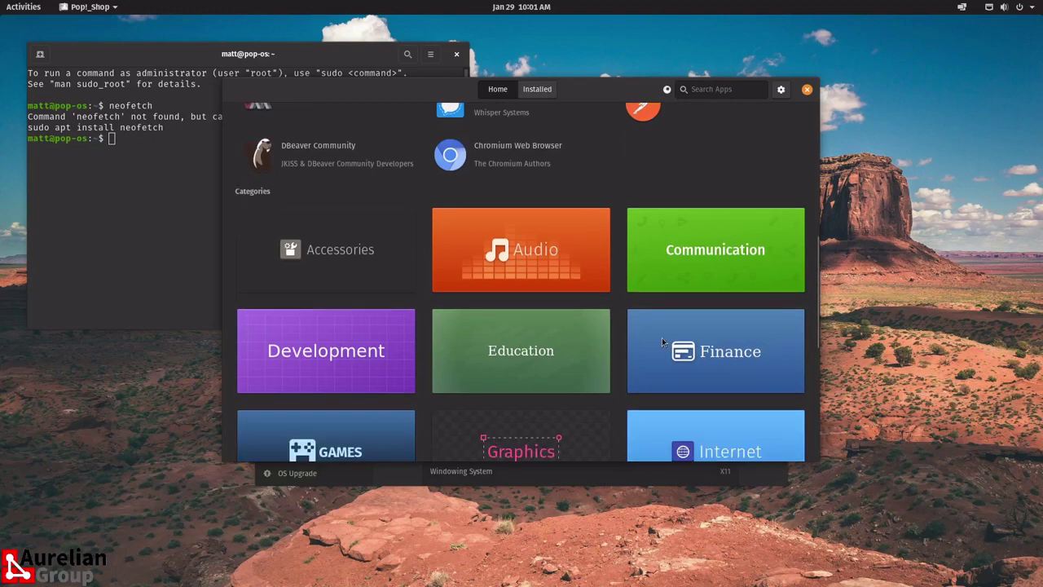
{"action": "left_click", "coordinate": [538, 258]}
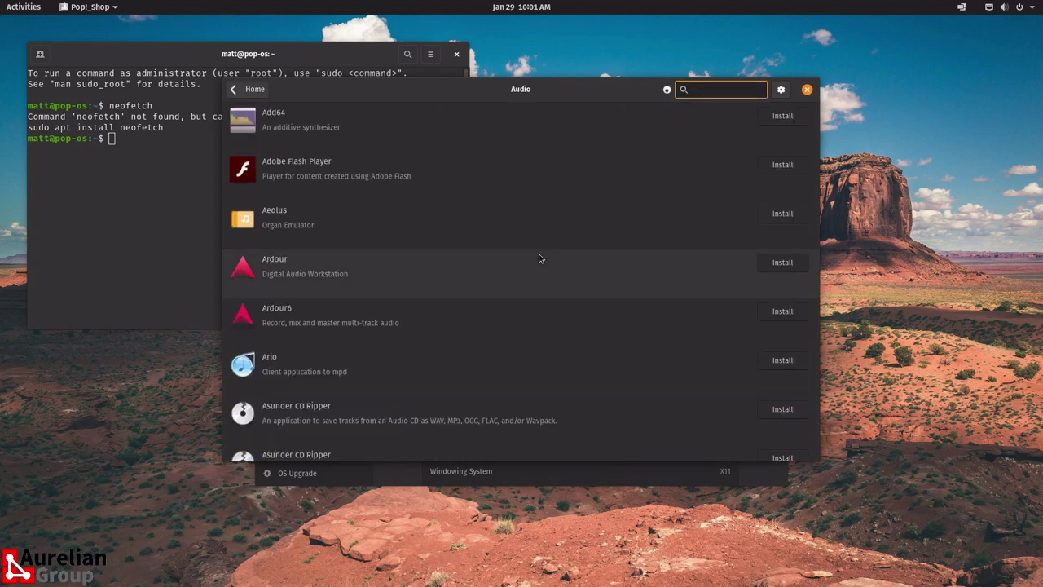
{"action": "scroll", "coordinate": [526, 306], "scroll_direction": "down", "scroll_amount": 2}
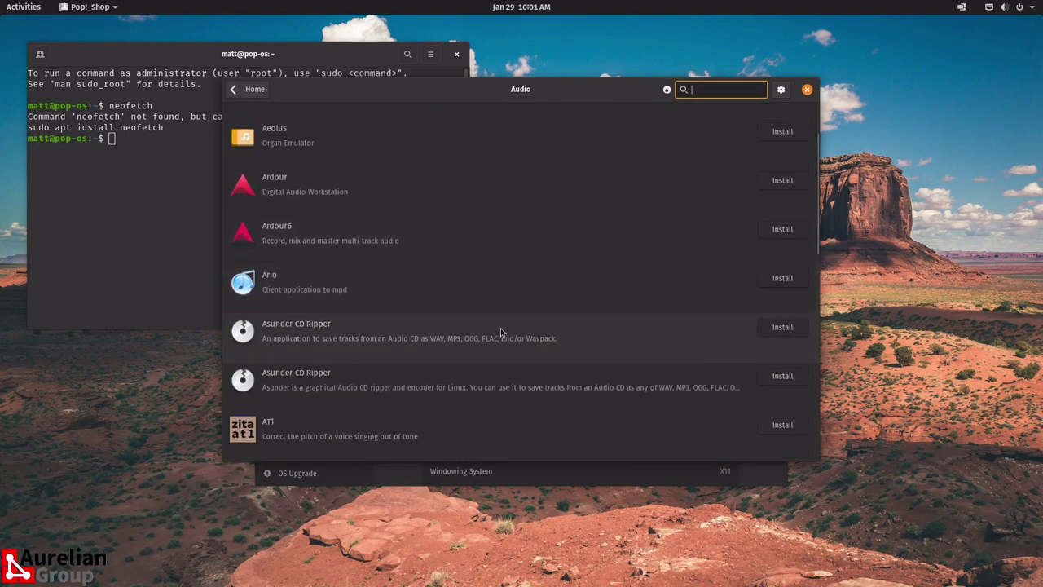
{"action": "scroll", "coordinate": [505, 326], "scroll_direction": "up", "scroll_amount": 2}
{"action": "key", "text": "alt+Left"}
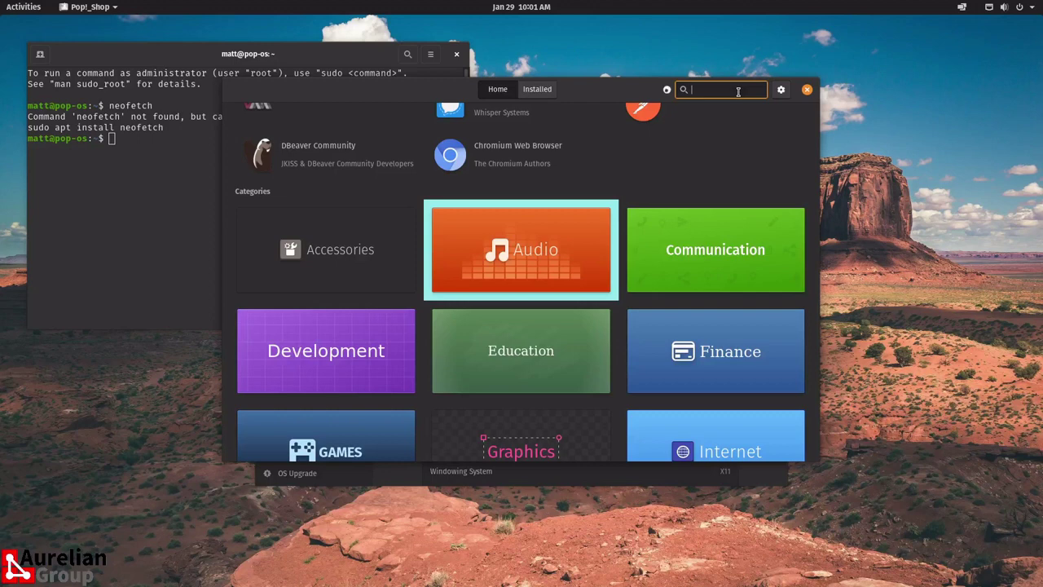
Search Pop!_Shop for obs, openshot and gimp in turn, finally searching krita.
{"action": "type", "text": "obs"}
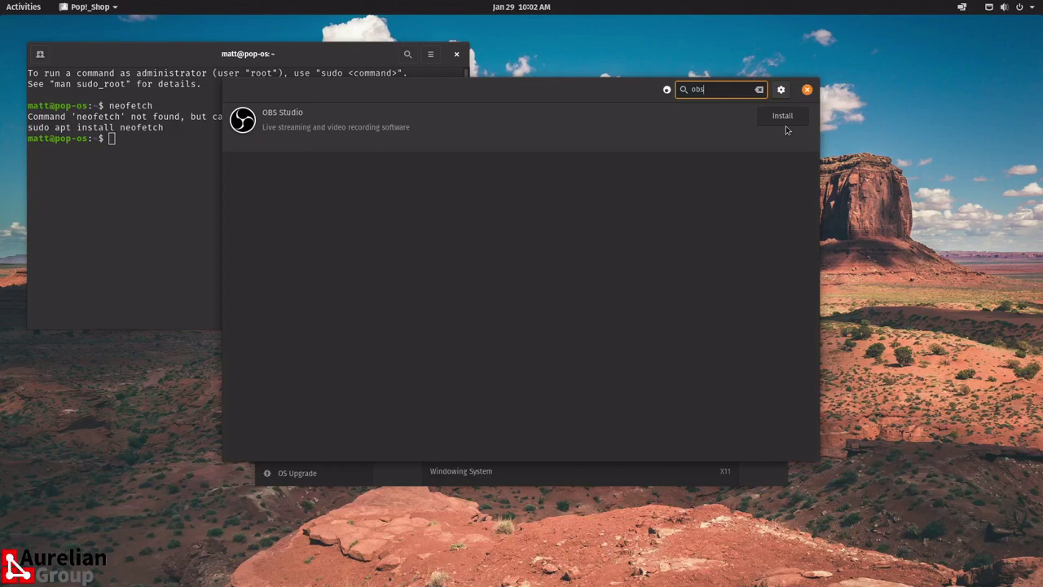
{"action": "key", "text": "BackSpace"}
{"action": "key", "text": "BackSpace"}
{"action": "key", "text": "BackSpace"}
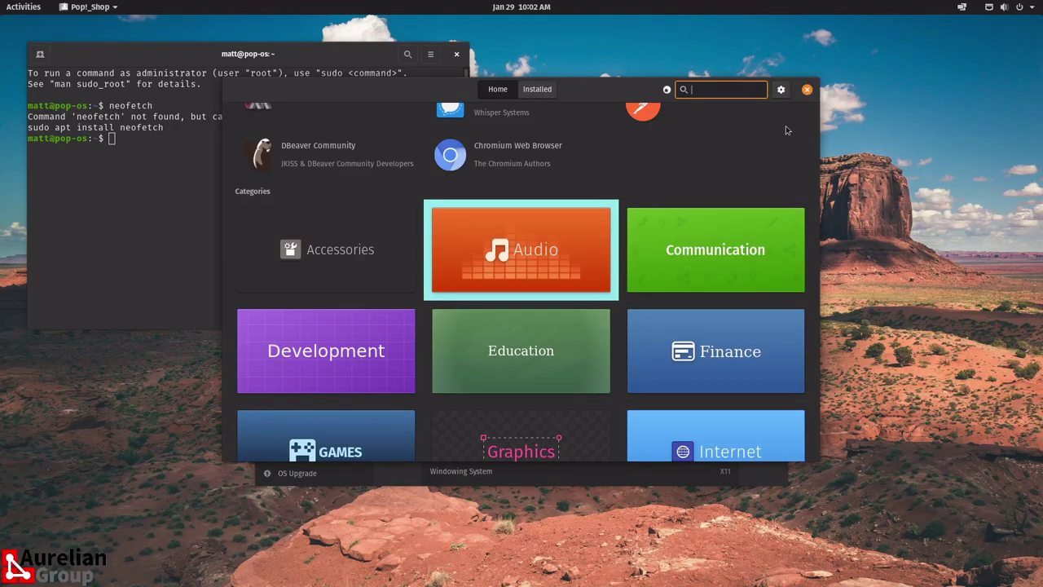
{"action": "type", "text": "openshot"}
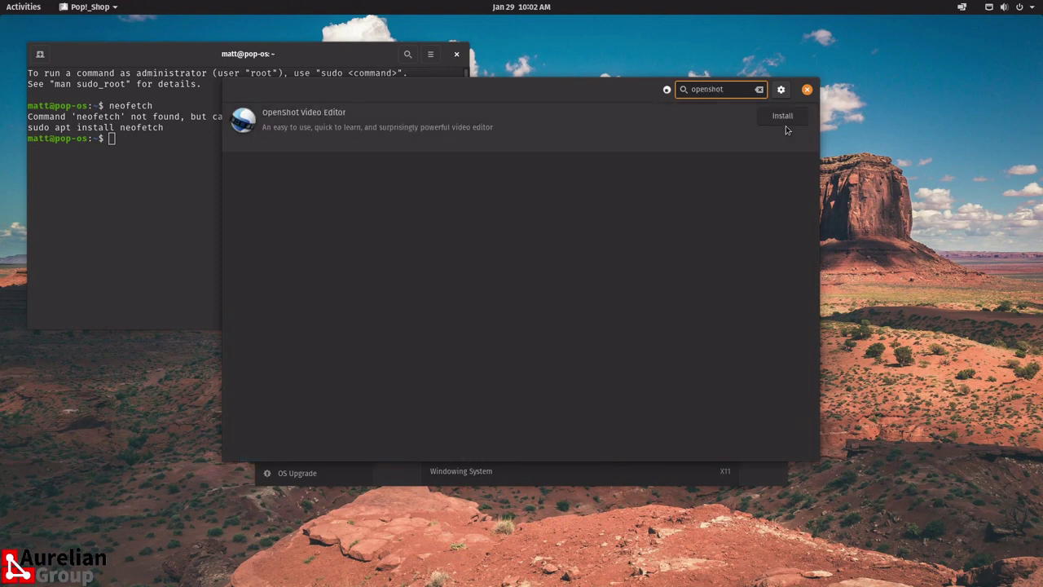
{"action": "key", "text": "BackSpace"}
{"action": "key", "text": "BackSpace"}
{"action": "key", "text": "BackSpace"}
{"action": "key", "text": "BackSpace"}
{"action": "key", "text": "BackSpace"}
{"action": "key", "text": "BackSpace"}
{"action": "key", "text": "BackSpace"}
{"action": "key", "text": "BackSpace"}
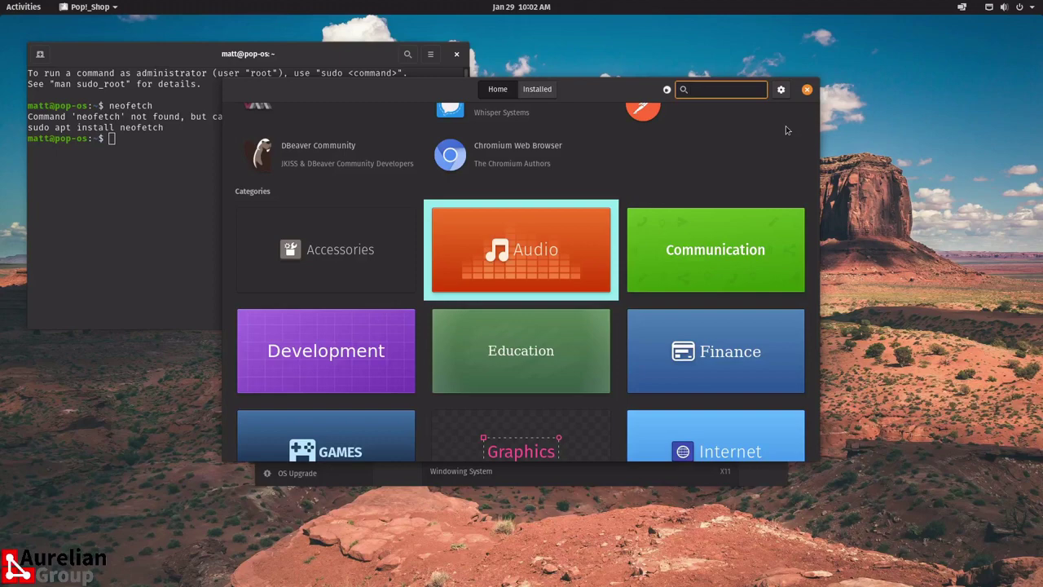
{"action": "type", "text": "gimp"}
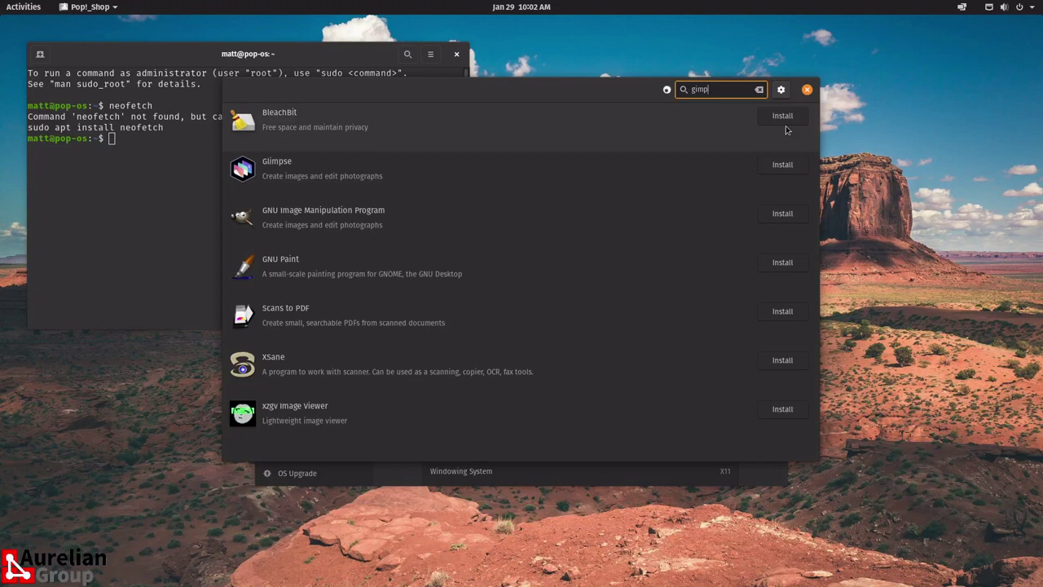
{"action": "double_click", "coordinate": [700, 89]}
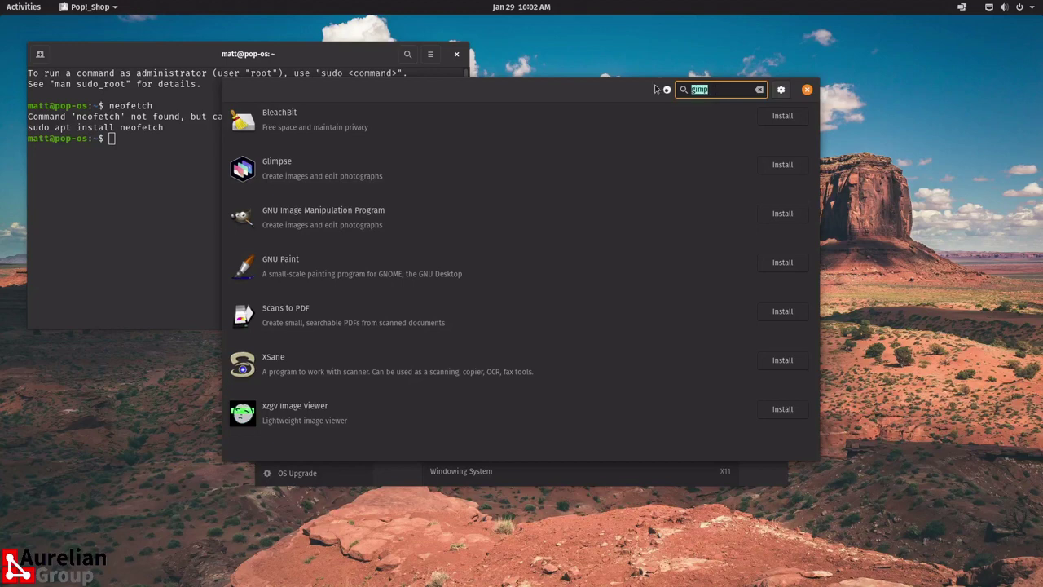
{"action": "type", "text": "krita"}
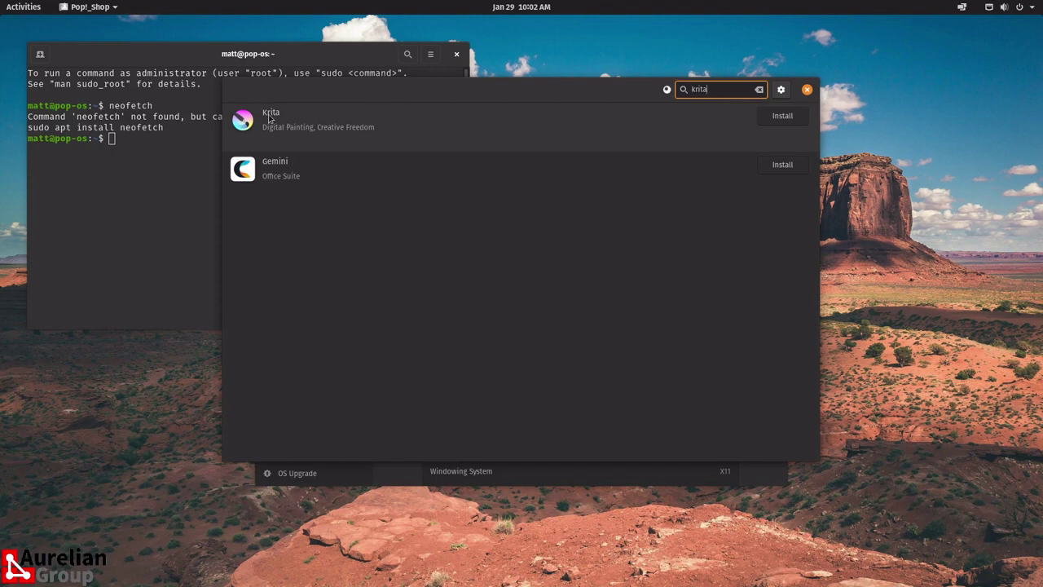
{"action": "left_click", "coordinate": [274, 119]}
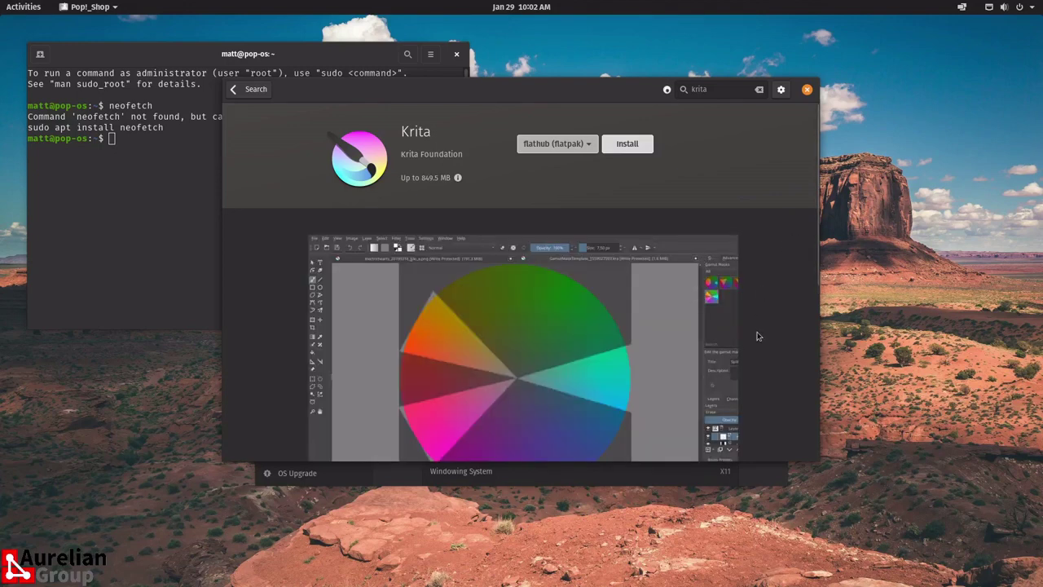
{"action": "scroll", "coordinate": [775, 230], "scroll_direction": "down", "scroll_amount": 1}
{"action": "scroll", "coordinate": [627, 244], "scroll_direction": "down", "scroll_amount": 5}
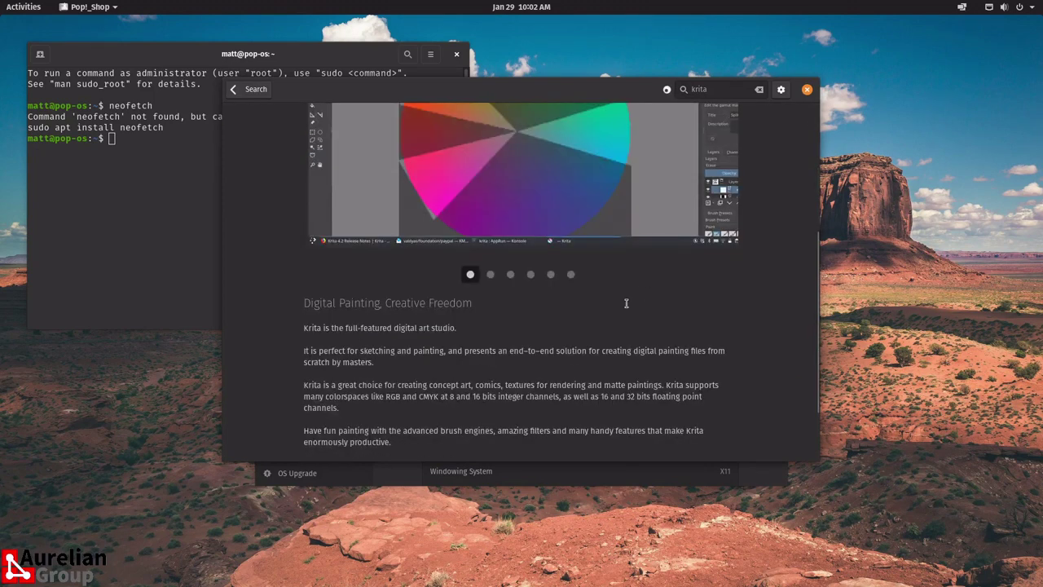
{"action": "scroll", "coordinate": [409, 304], "scroll_direction": "down", "scroll_amount": 2}
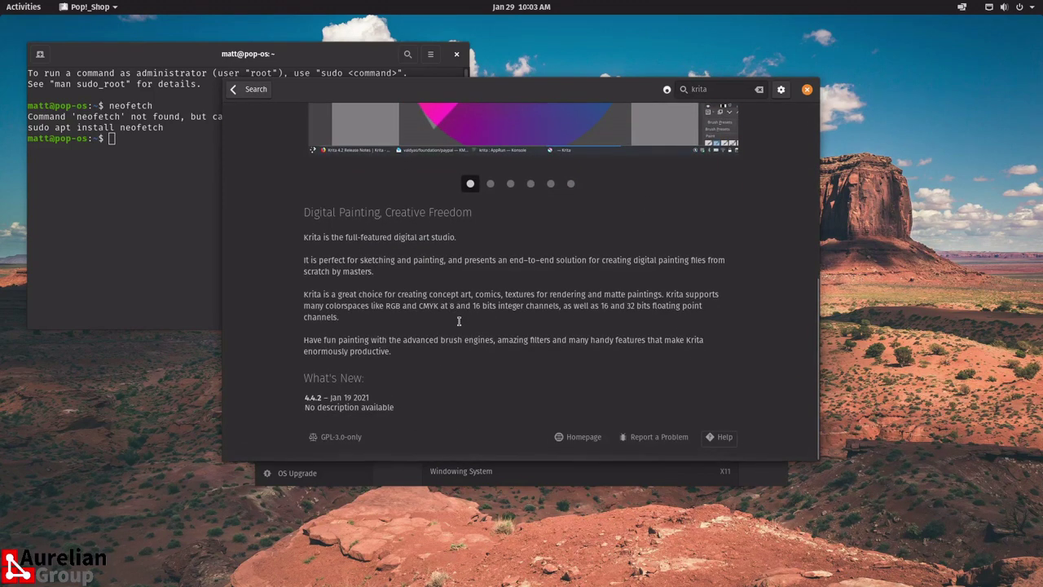
{"action": "scroll", "coordinate": [472, 310], "scroll_direction": "up", "scroll_amount": 4}
{"action": "scroll", "coordinate": [476, 313], "scroll_direction": "up", "scroll_amount": 3}
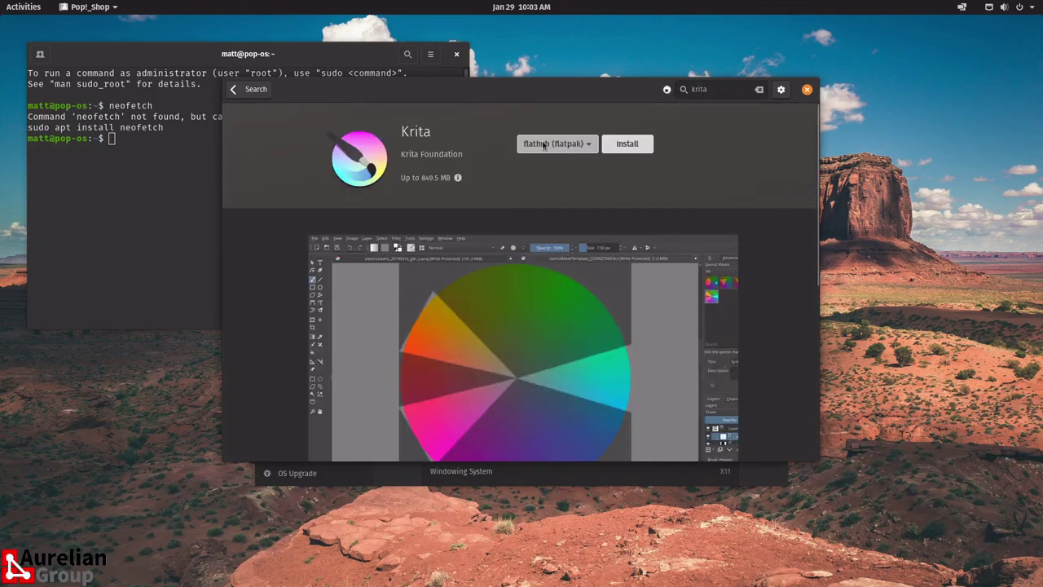
{"action": "left_click", "coordinate": [590, 148]}
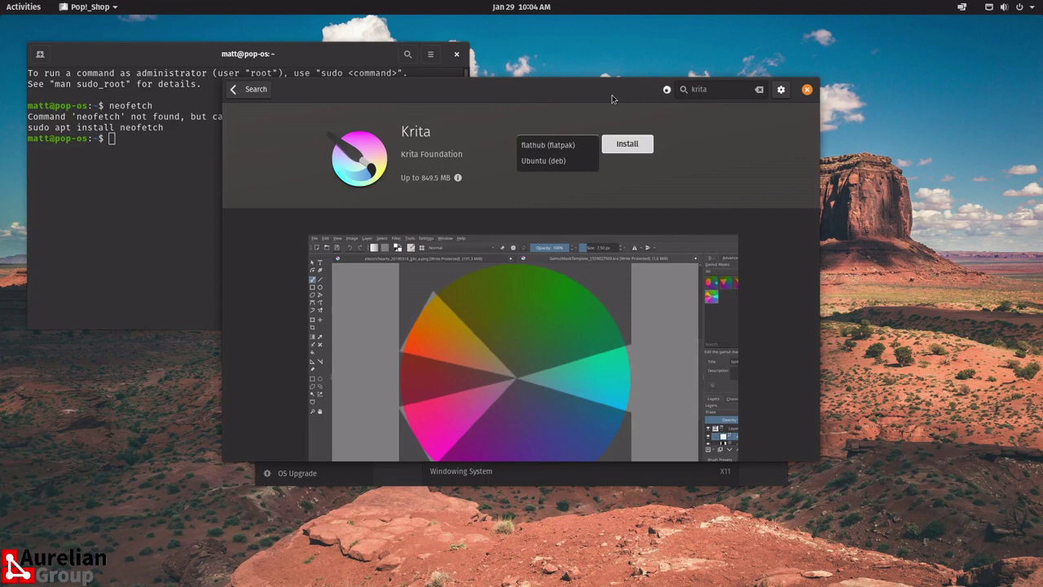
{"action": "left_click", "coordinate": [613, 99]}
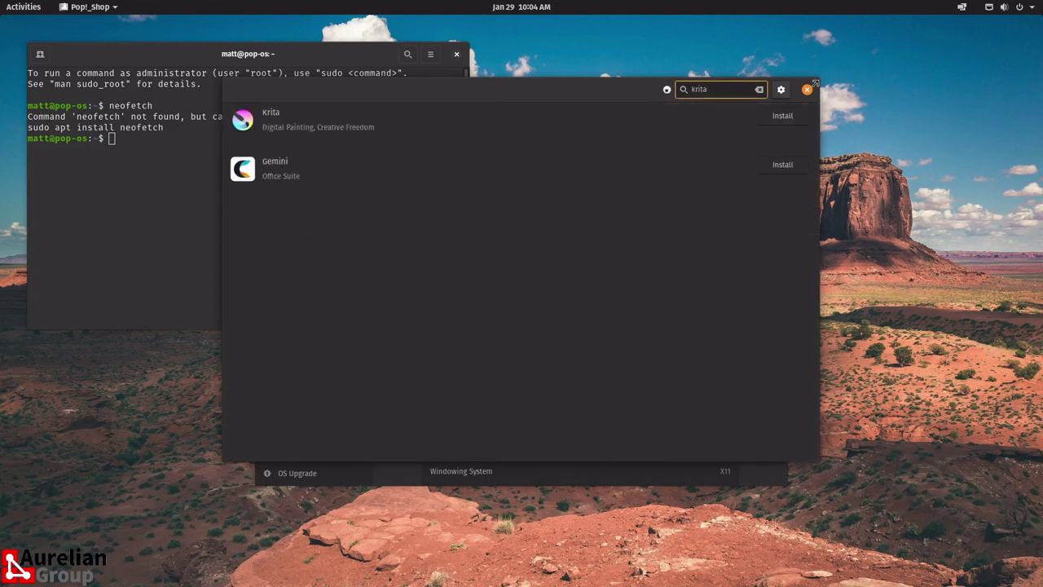
Clear the search and open Operating System Updates details from the Installed list.
{"action": "left_click", "coordinate": [759, 90]}
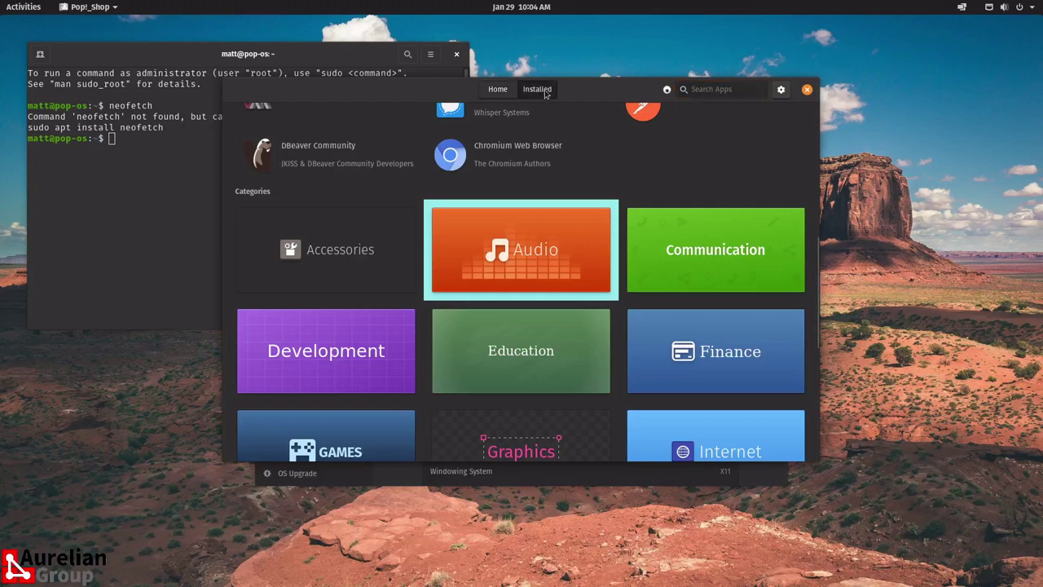
{"action": "left_click", "coordinate": [546, 91]}
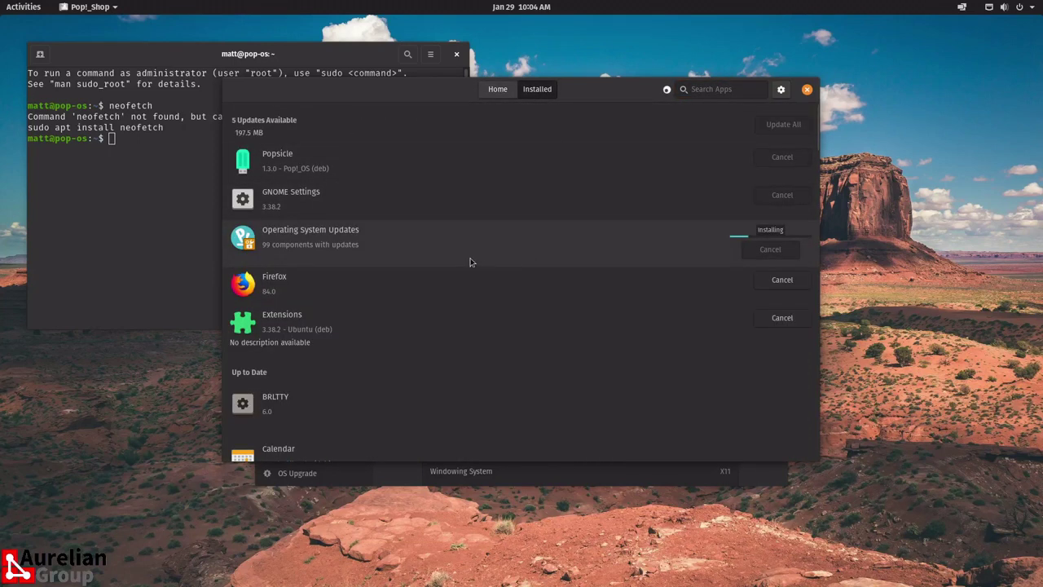
{"action": "left_click", "coordinate": [331, 233]}
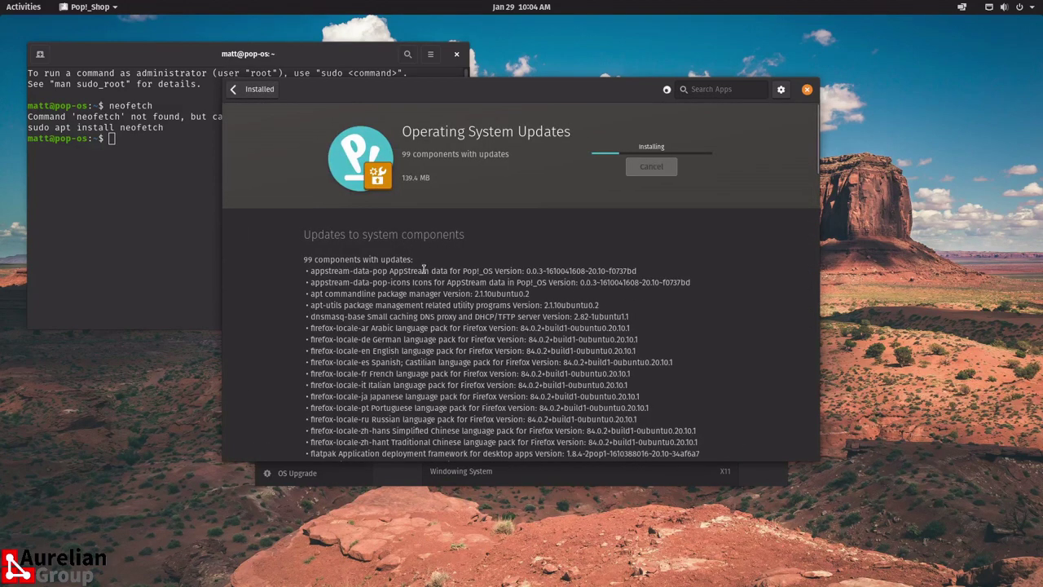
Confirm no components still need updates, then go back to the Installed apps list.
{"action": "scroll", "coordinate": [483, 301], "scroll_direction": "down", "scroll_amount": 5}
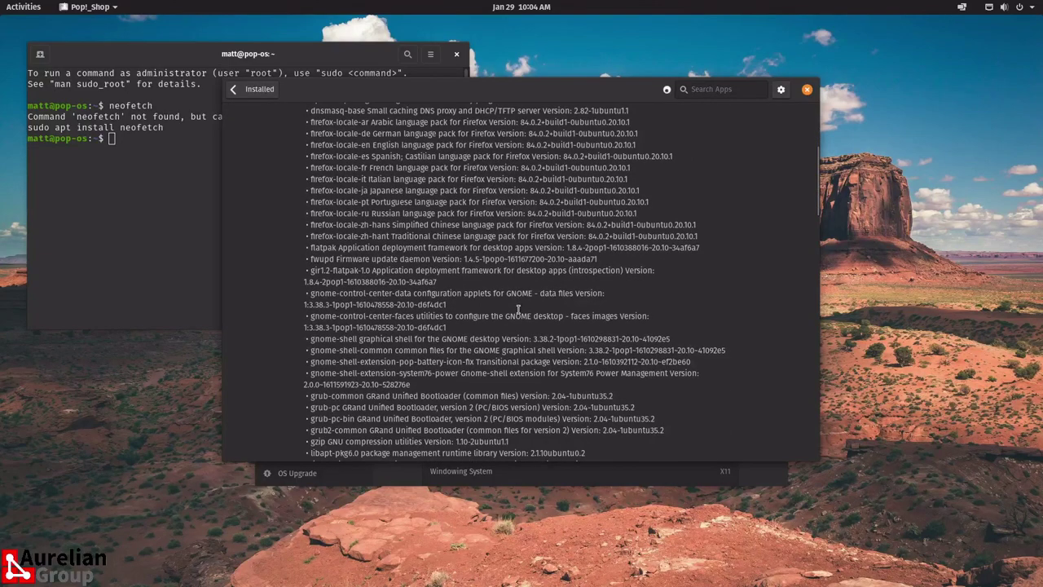
{"action": "scroll", "coordinate": [518, 308], "scroll_direction": "down", "scroll_amount": 4}
{"action": "scroll", "coordinate": [515, 324], "scroll_direction": "down", "scroll_amount": 5}
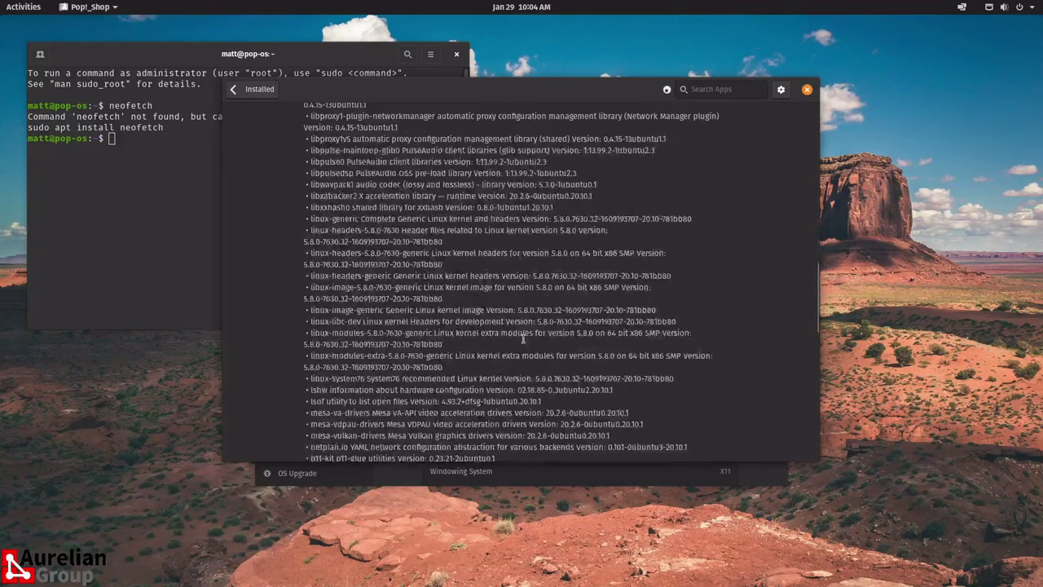
{"action": "scroll", "coordinate": [521, 330], "scroll_direction": "up", "scroll_amount": 10}
{"action": "scroll", "coordinate": [522, 330], "scroll_direction": "up", "scroll_amount": 4}
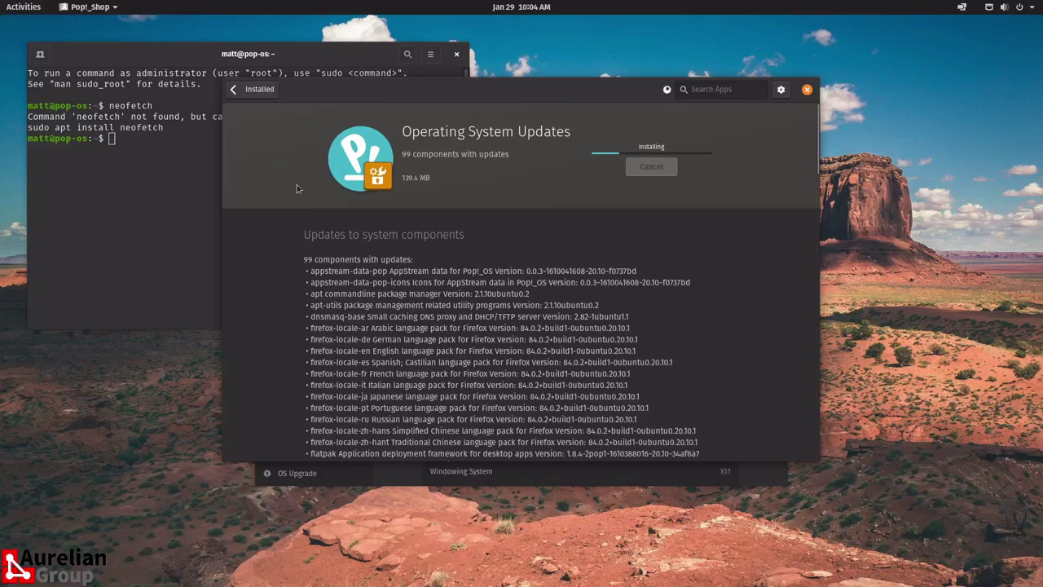
{"action": "left_click", "coordinate": [259, 88]}
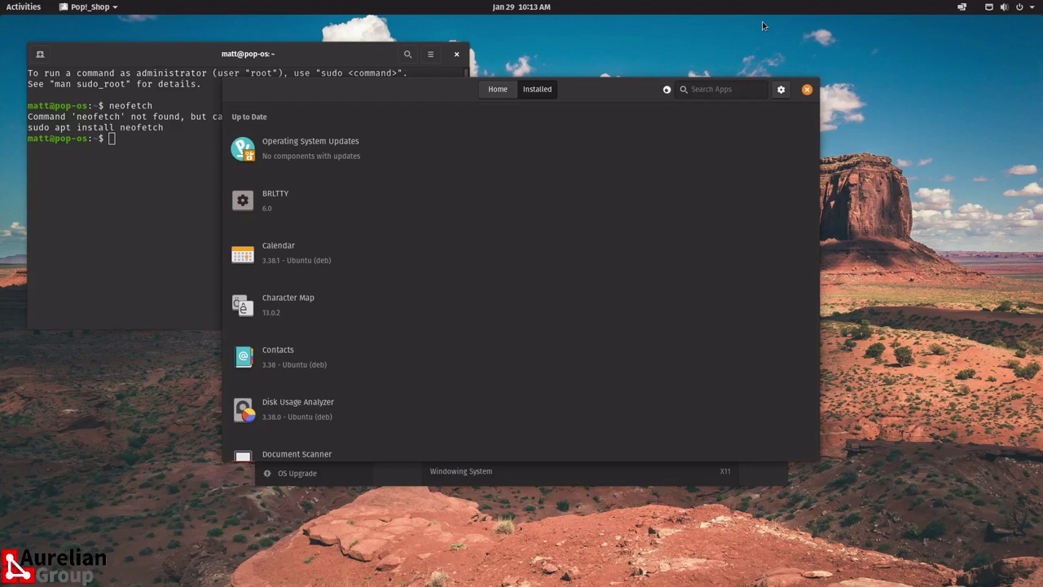
Open and close the calendar panel, then raise the terminal in front of Pop!_Shop.
{"action": "left_click", "coordinate": [531, 8]}
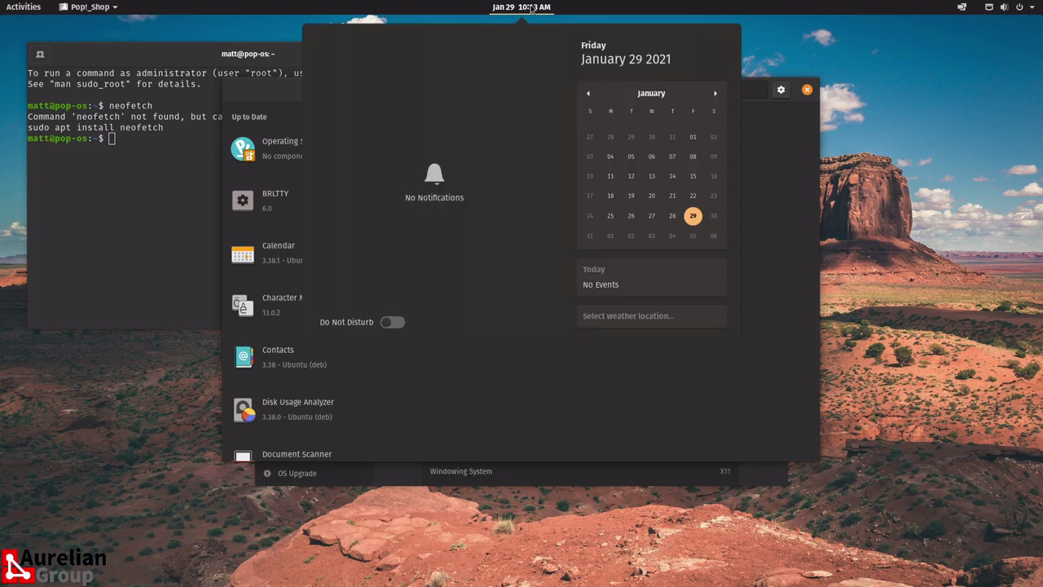
{"action": "left_click", "coordinate": [932, 196]}
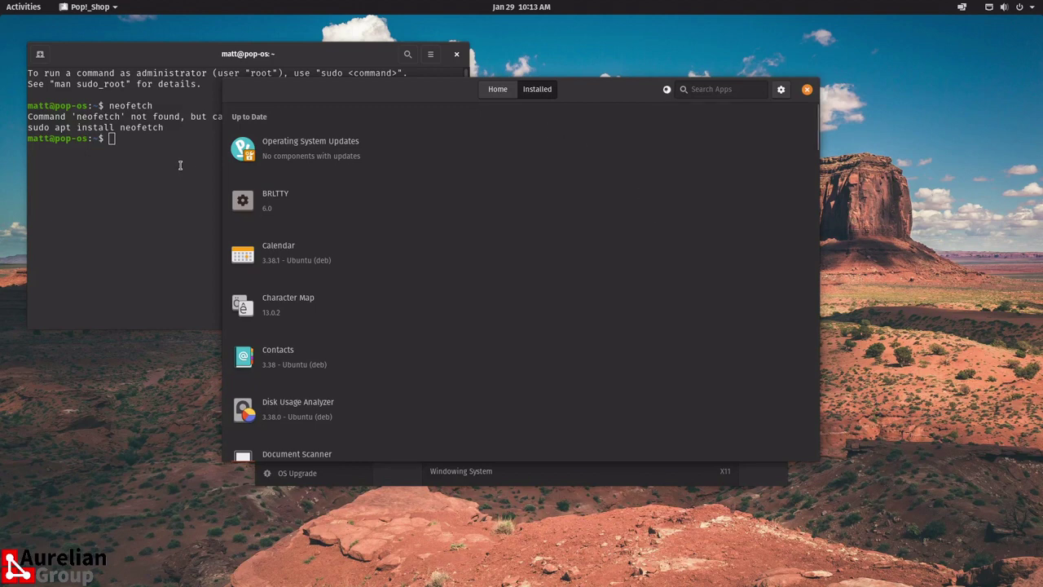
{"action": "left_click", "coordinate": [181, 165]}
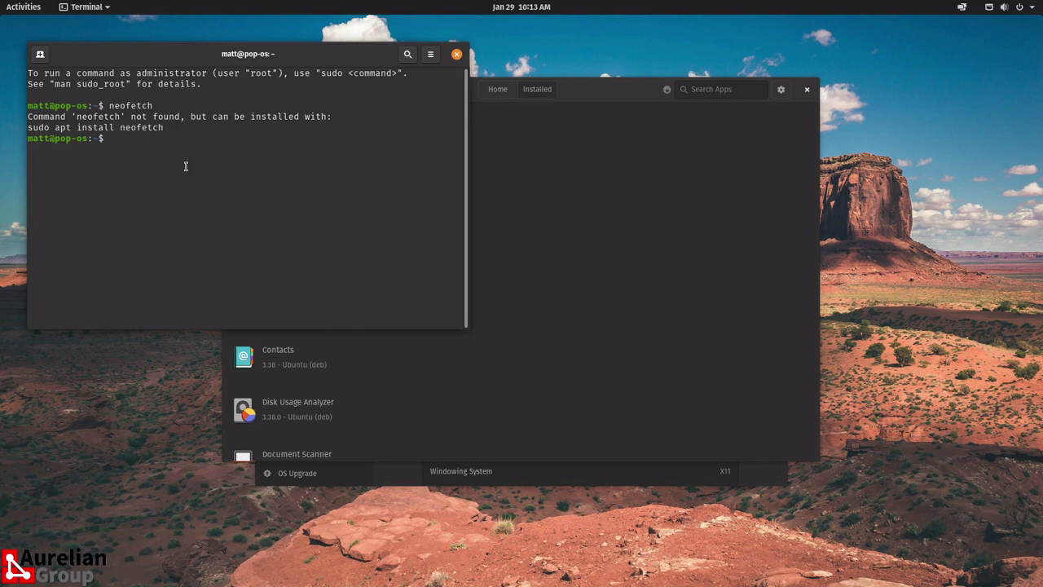
Install neofetch with sudo apt install, then run neofetch to show the Pop!_OS 20.10 summary.
{"action": "type", "text": "sudo apt install neofetch"}
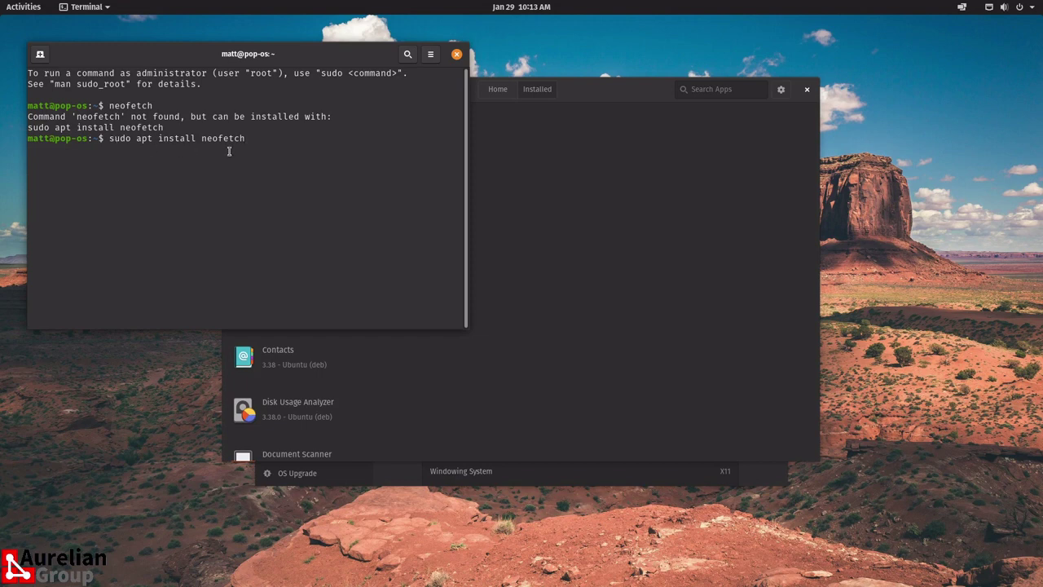
{"action": "key", "text": "Return"}
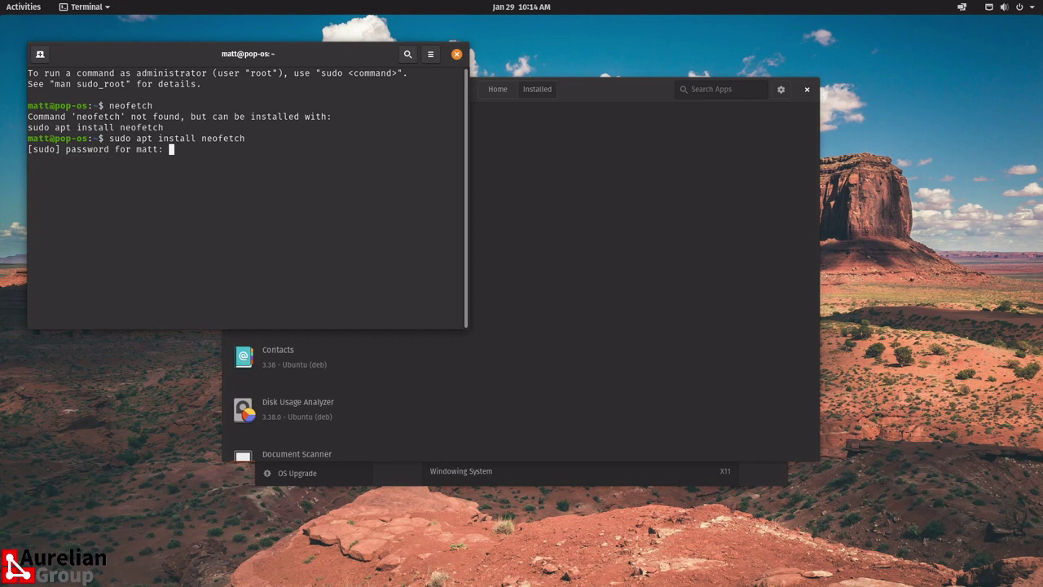
{"action": "key", "text": "Return"}
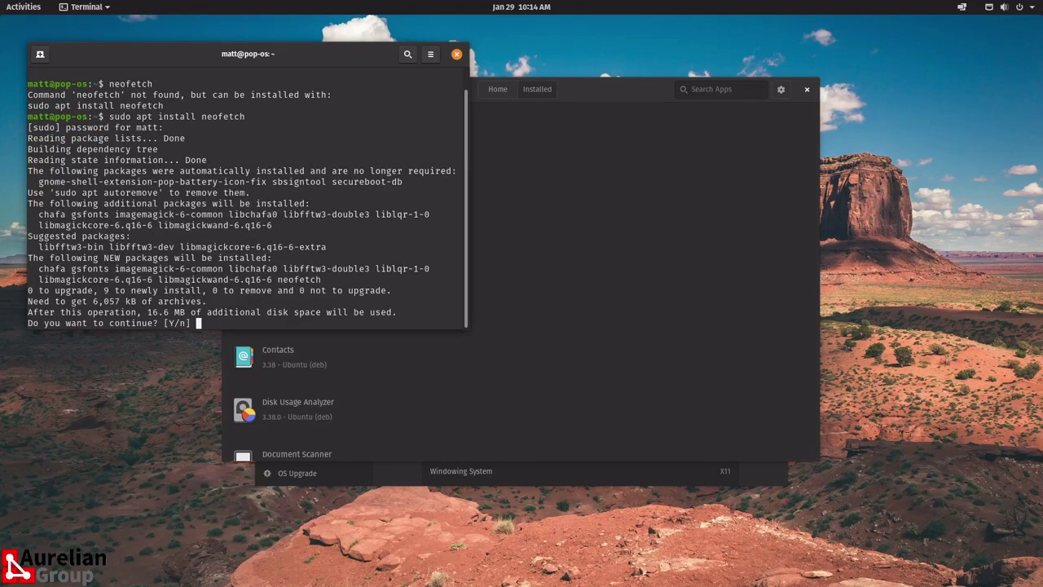
{"action": "type", "text": "y"}
{"action": "key", "text": "Return"}
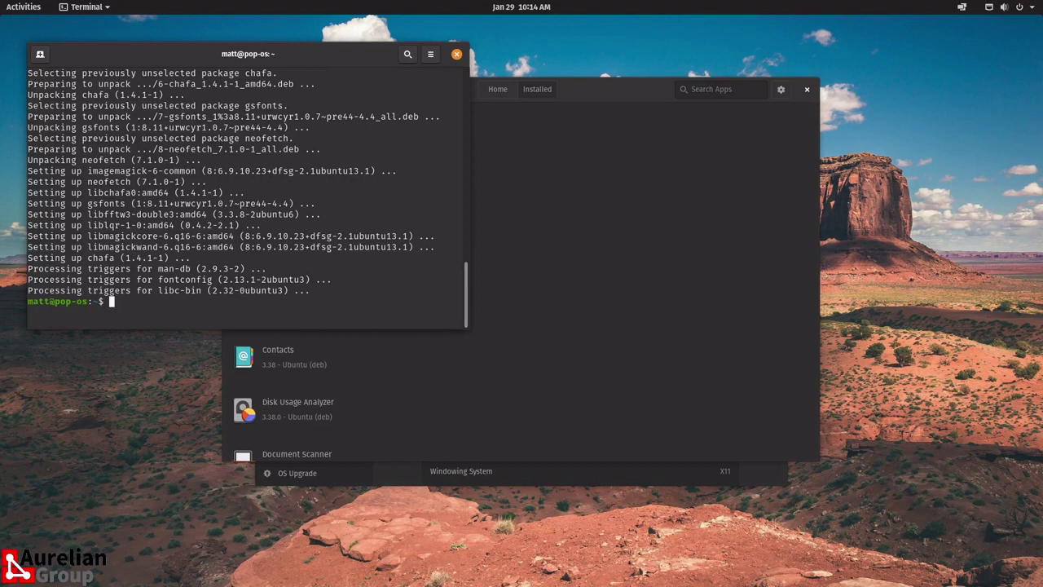
{"action": "type", "text": "neofetch"}
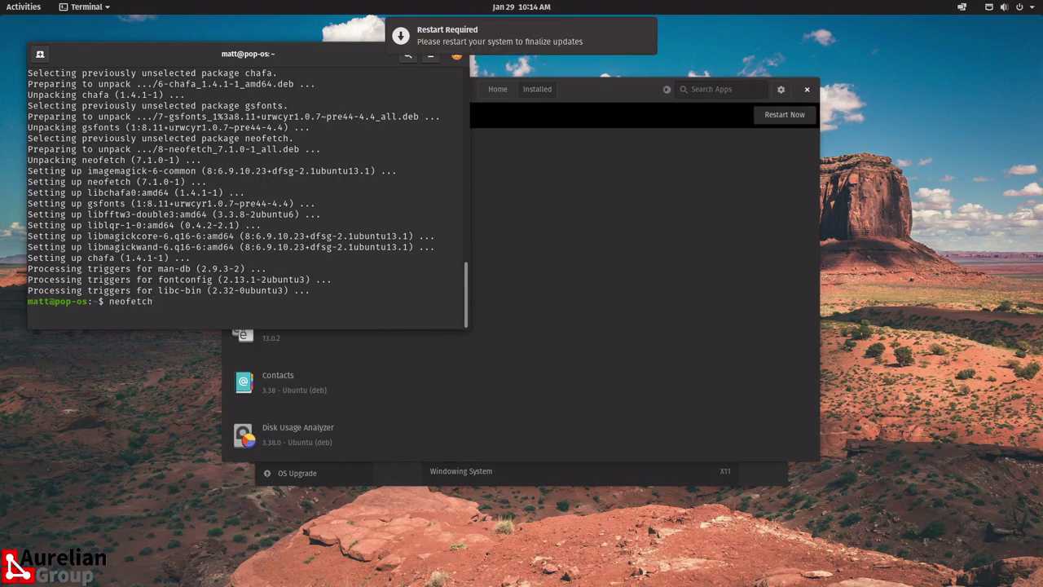
{"action": "key", "text": "Return"}
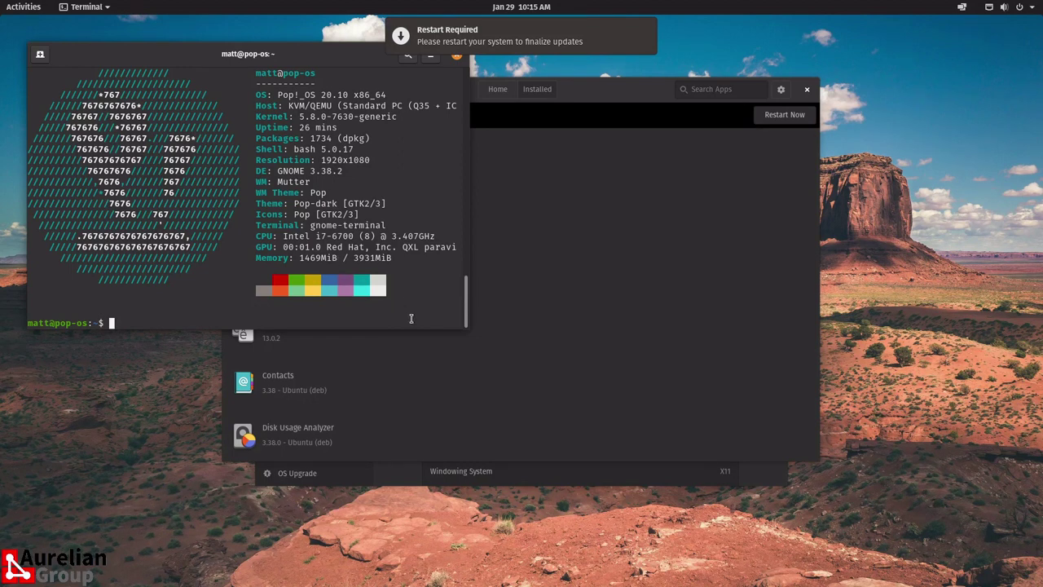
Close the terminal, show Pop!_Shop's Home page with Pop!_Picks, and open Activities.
{"action": "left_click_drag", "start_coordinate": [282, 57], "coordinate": [273, 88]}
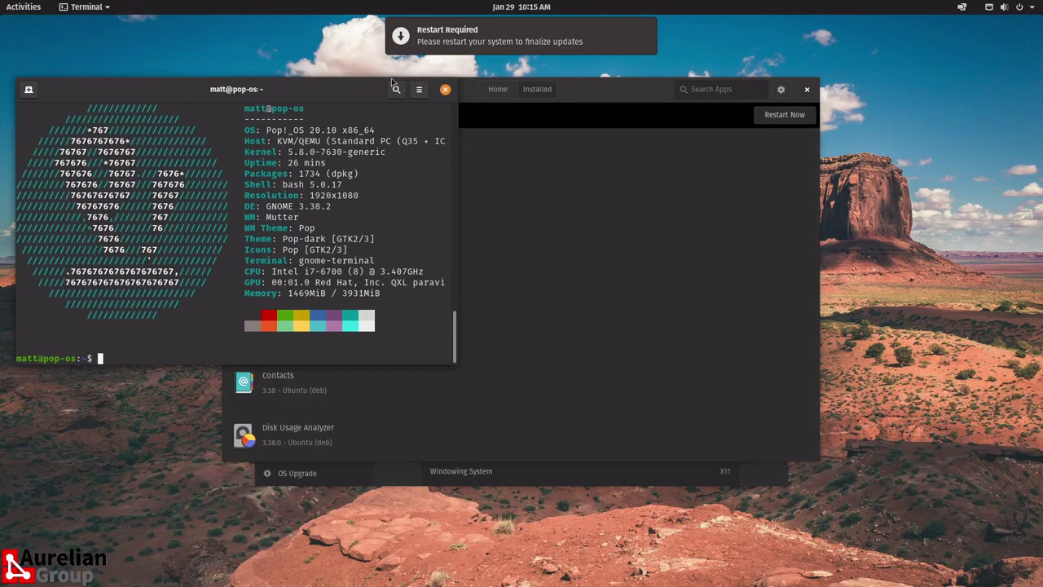
{"action": "left_click", "coordinate": [448, 84]}
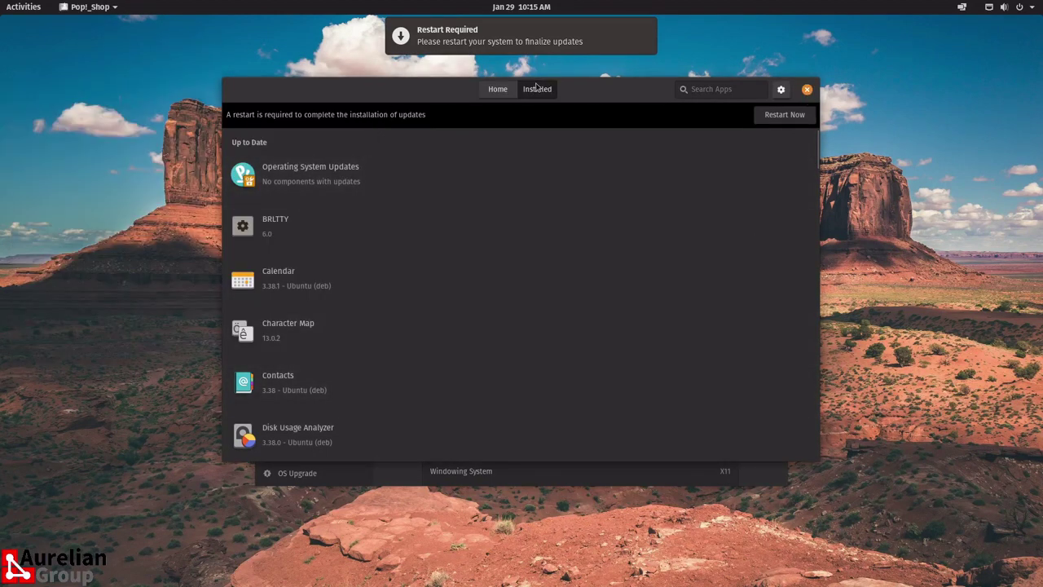
{"action": "left_click", "coordinate": [512, 94]}
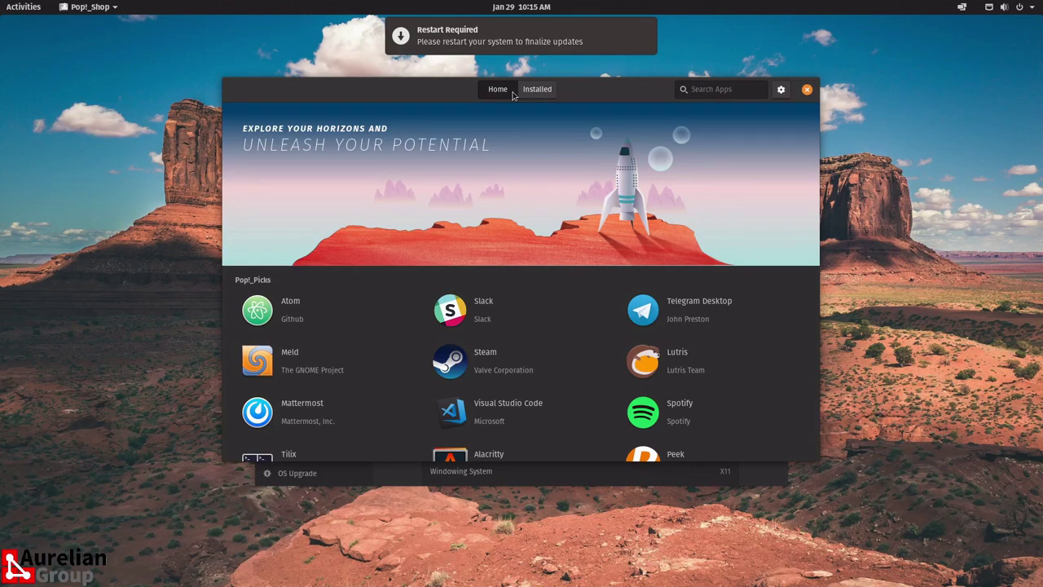
{"action": "key", "text": "super"}
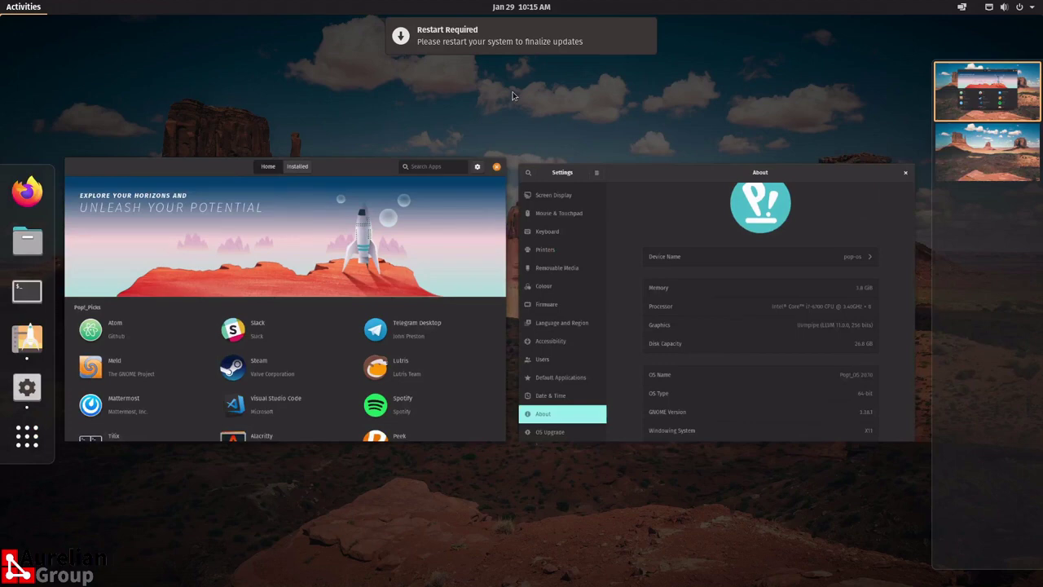
Launch Firefox and load brave.com.
{"action": "left_click", "coordinate": [20, 186]}
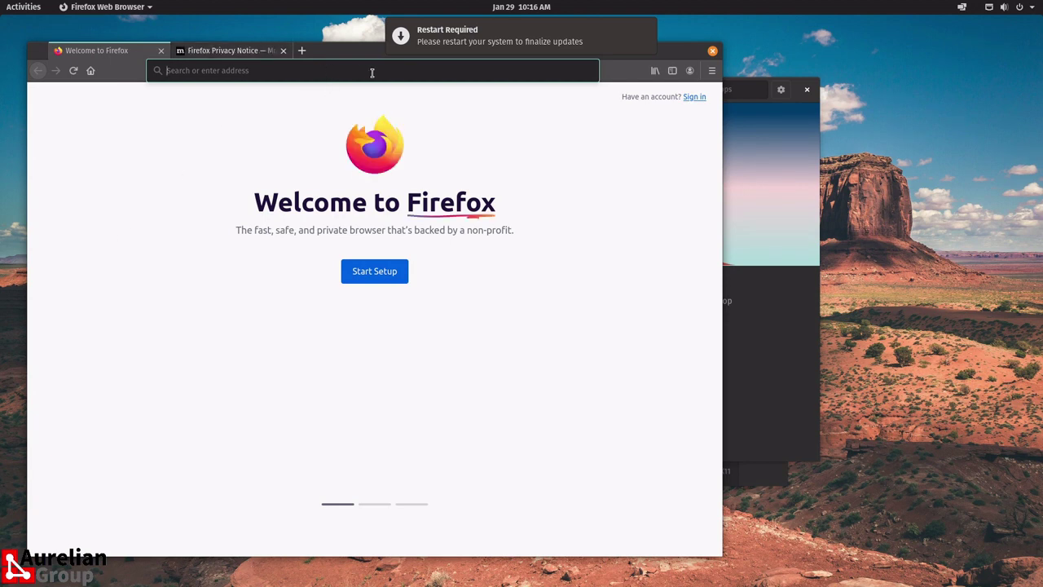
{"action": "type", "text": "brave.com"}
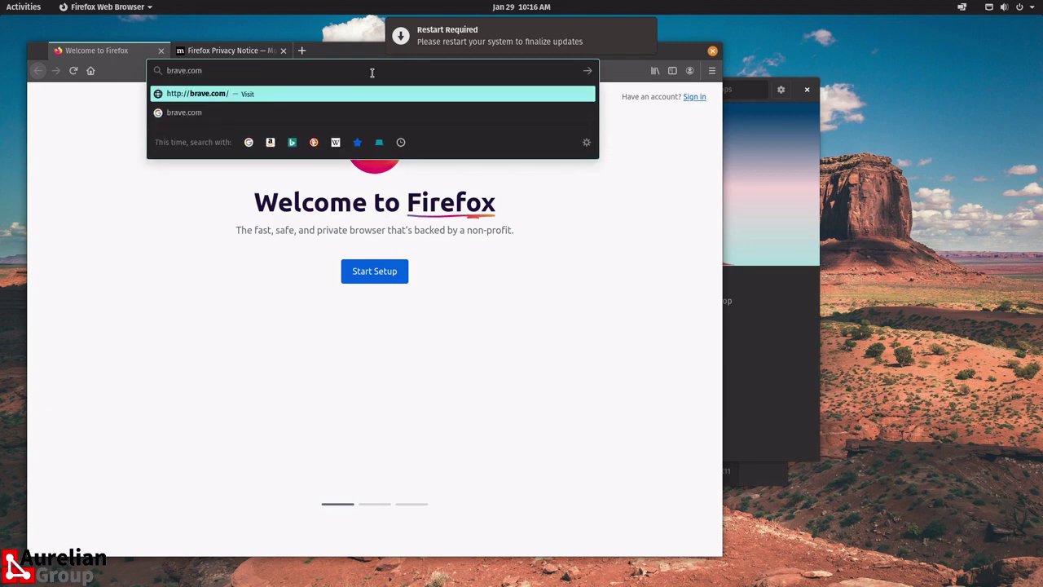
{"action": "key", "text": "Return"}
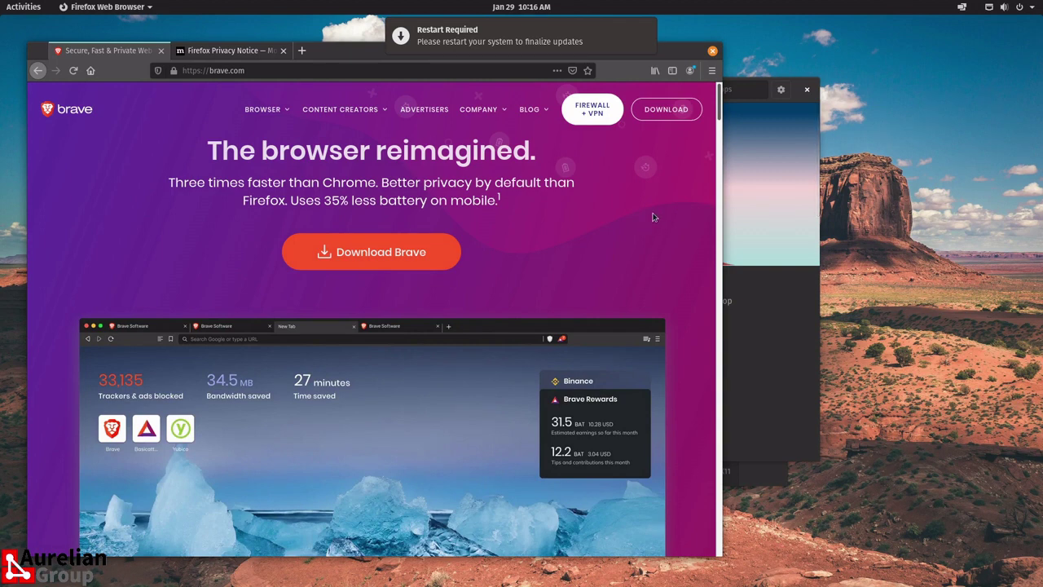
{"action": "left_click", "coordinate": [779, 186]}
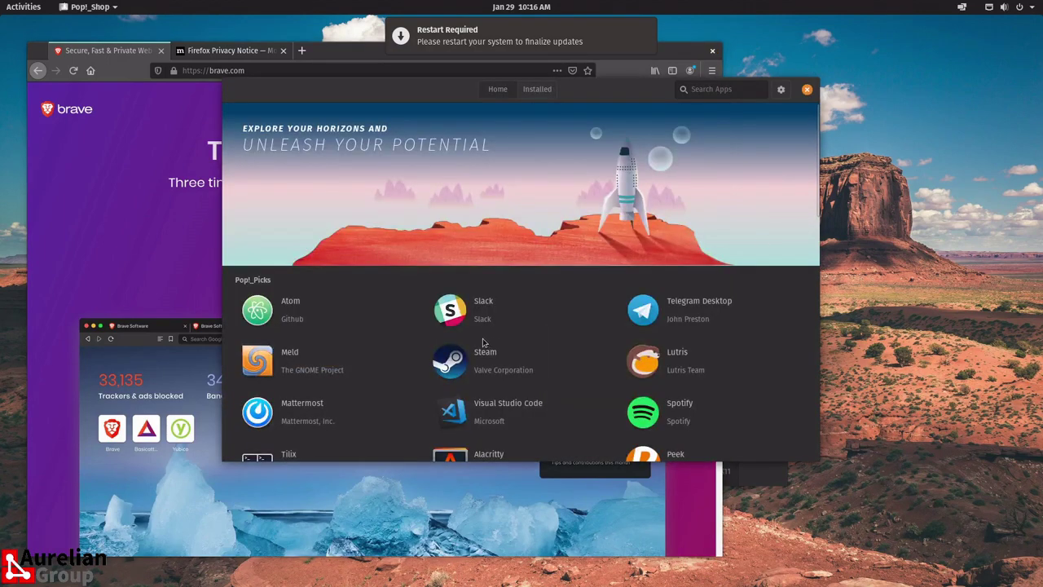
{"action": "scroll", "coordinate": [499, 349], "scroll_direction": "down", "scroll_amount": 4}
{"action": "scroll", "coordinate": [499, 352], "scroll_direction": "down", "scroll_amount": 2}
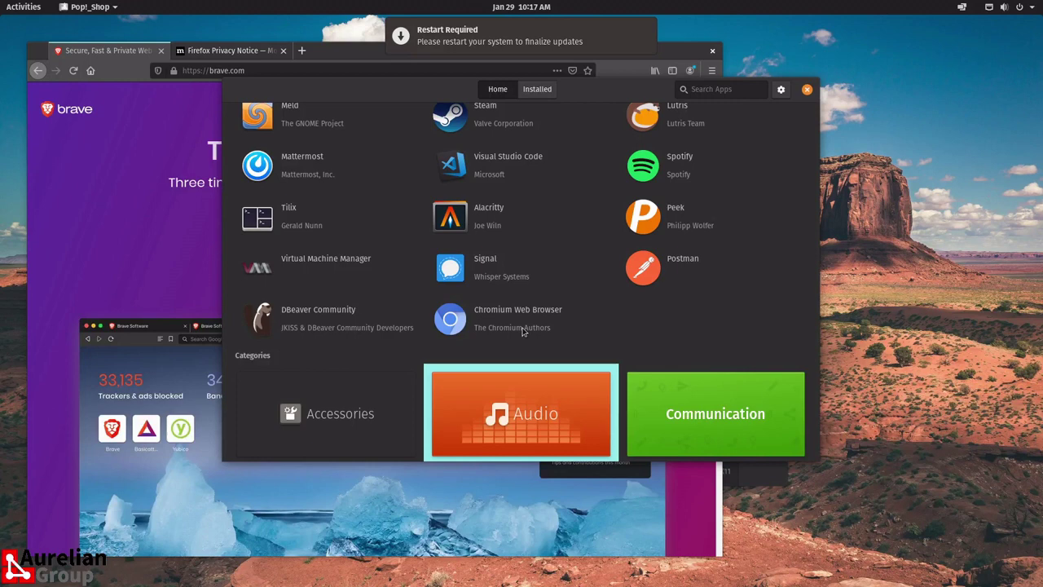
{"action": "left_click", "coordinate": [114, 282]}
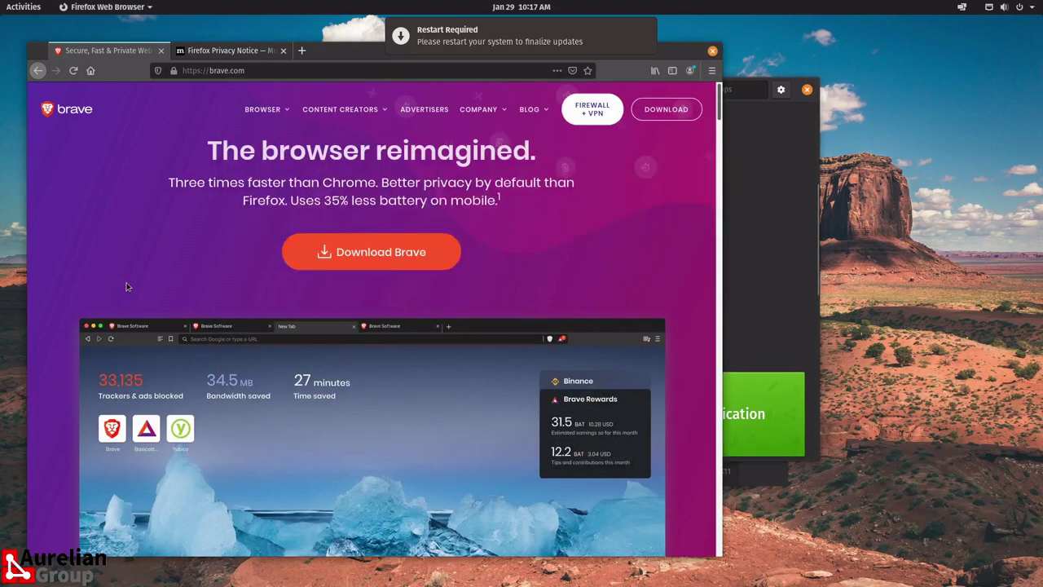
Open Brave's Linux install page at the Release Channel commands and start a new terminal.
{"action": "left_click", "coordinate": [380, 256]}
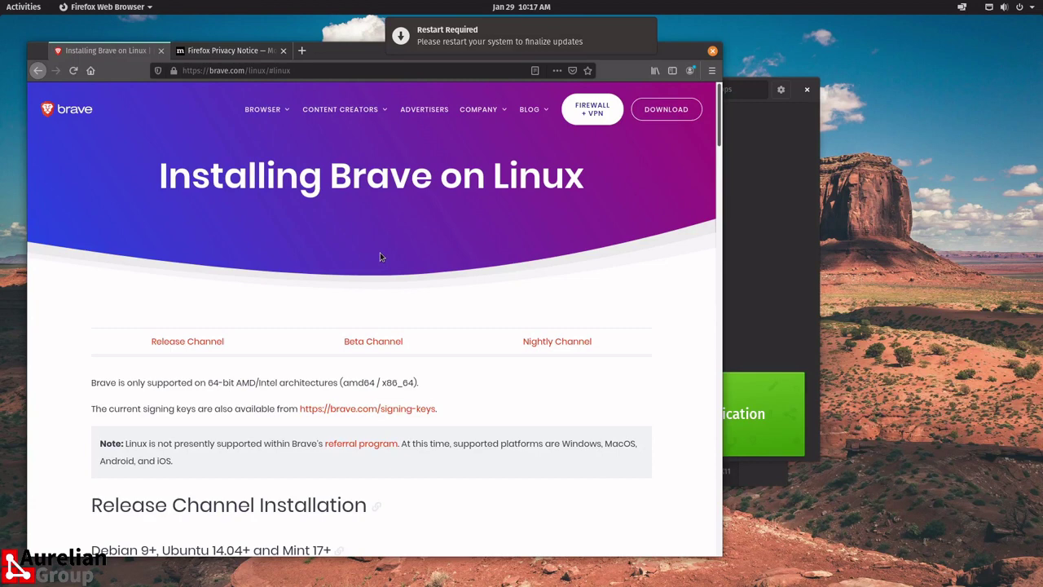
{"action": "scroll", "coordinate": [269, 428], "scroll_direction": "down", "scroll_amount": 2}
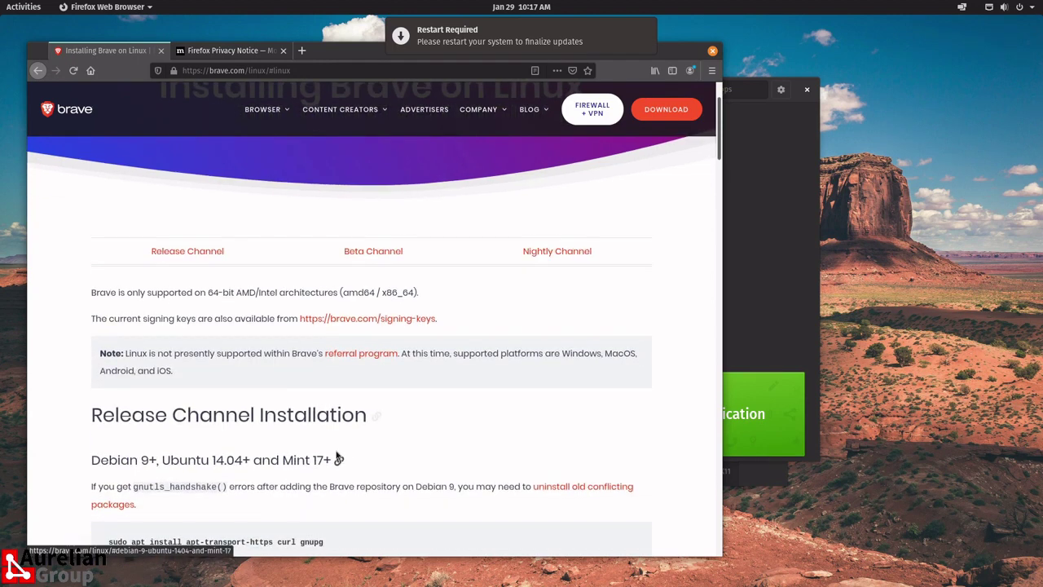
{"action": "scroll", "coordinate": [338, 459], "scroll_direction": "down", "scroll_amount": 4}
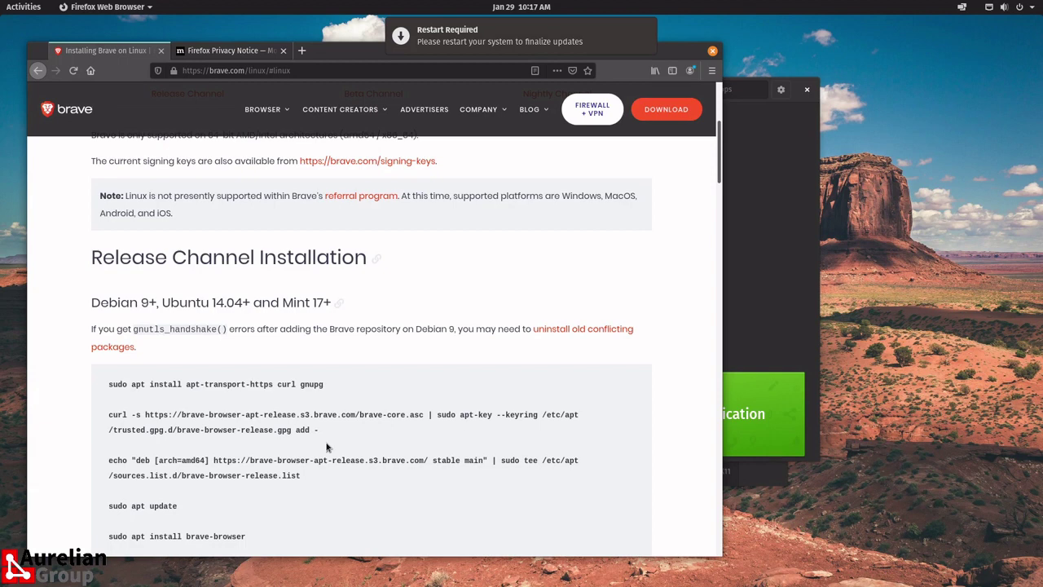
{"action": "key", "text": "ctrl+alt+t"}
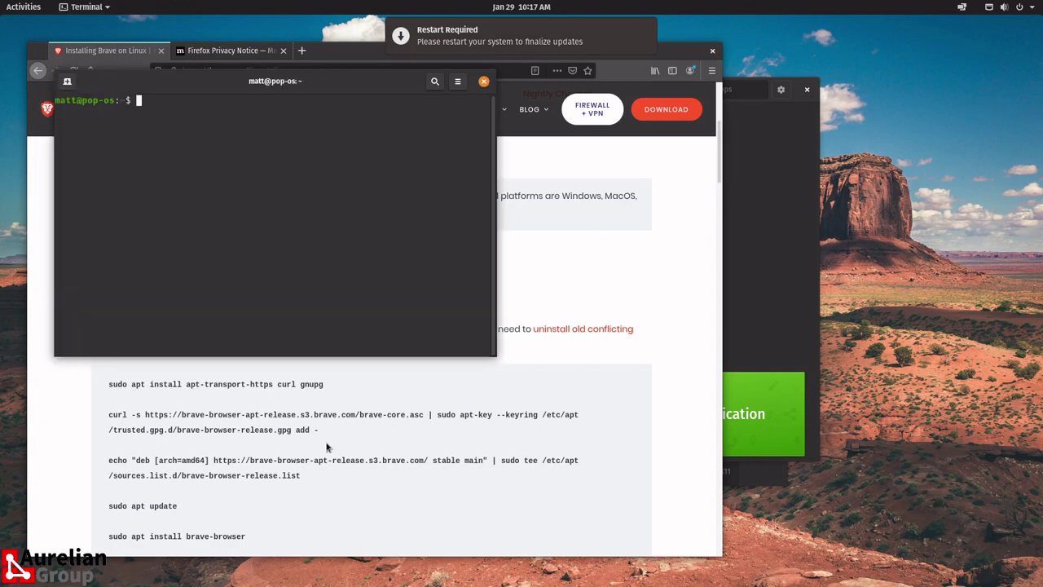
Copy the 'sudo apt install apt-transport-https curl gnupg' command from the page into Terminal.
{"action": "left_click_drag", "start_coordinate": [328, 84], "coordinate": [787, 90]}
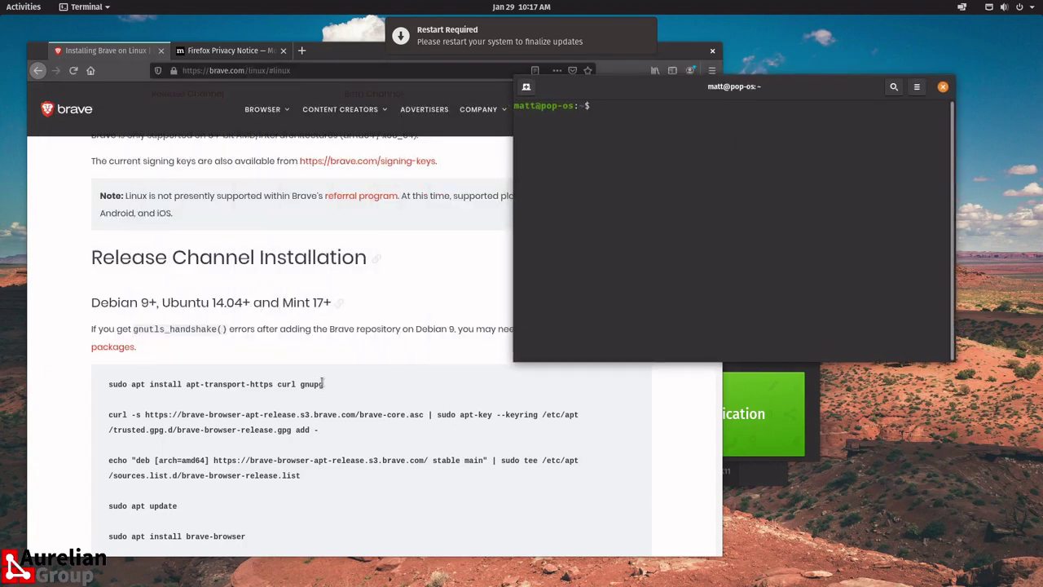
{"action": "left_click_drag", "start_coordinate": [323, 384], "coordinate": [196, 385]}
{"action": "left_click_drag", "start_coordinate": [123, 398], "coordinate": [109, 388]}
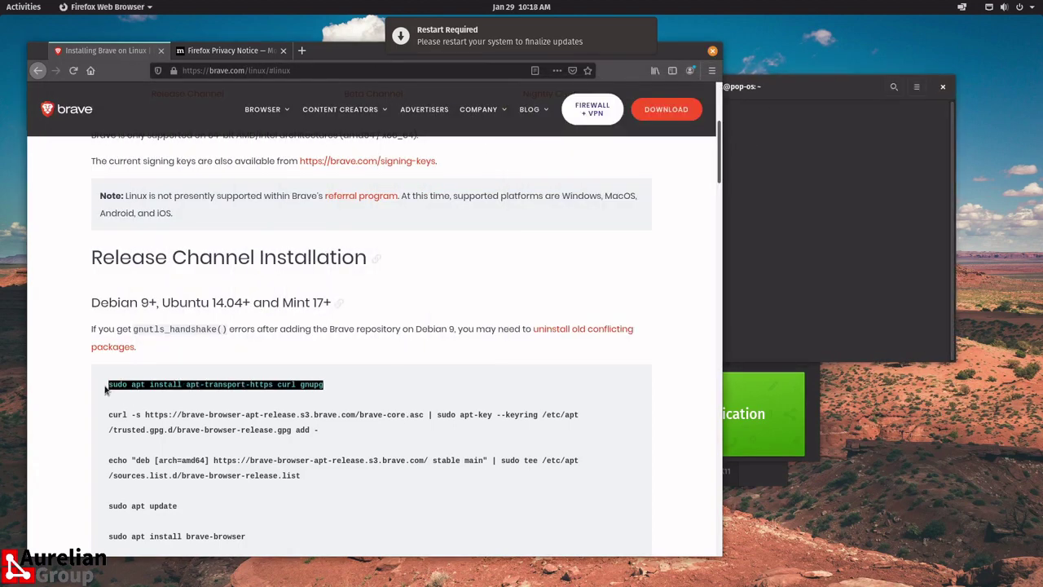
{"action": "right_click", "coordinate": [115, 388]}
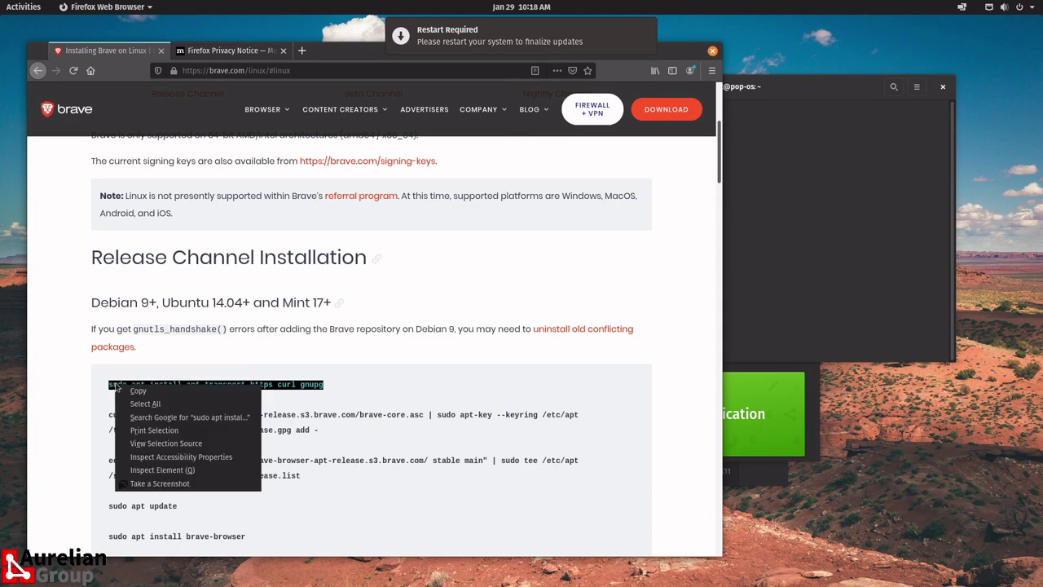
{"action": "left_click", "coordinate": [126, 391]}
{"action": "left_click", "coordinate": [791, 168]}
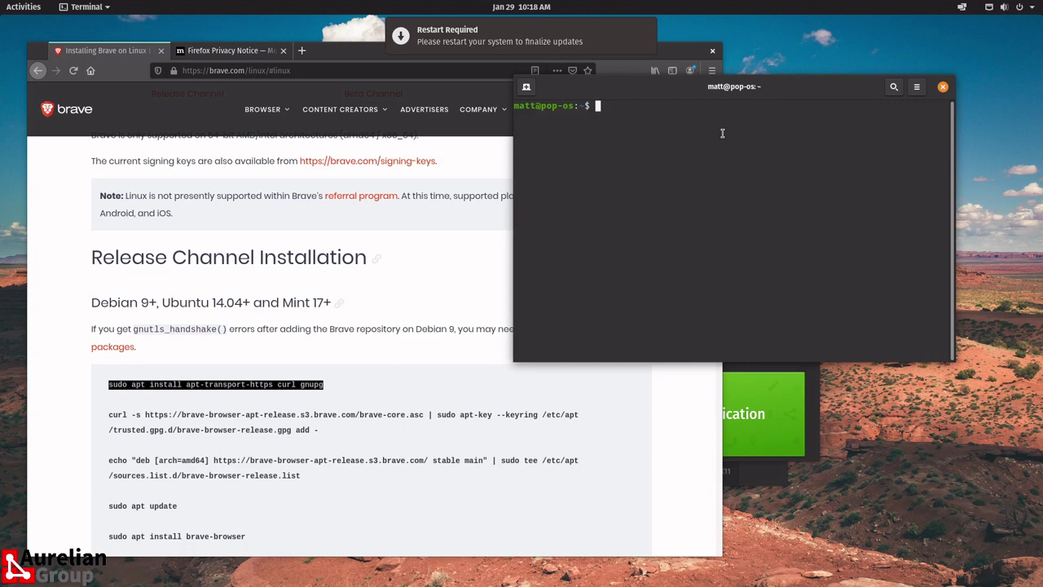
{"action": "key", "text": "ctrl+shift+v"}
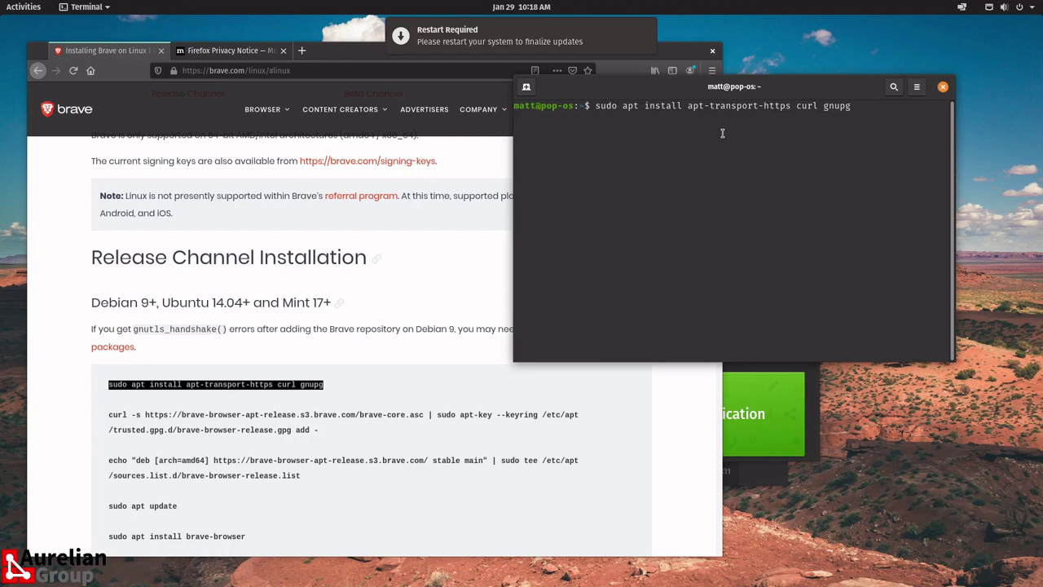
Run the install, confirming apt-transport-https setup, then select the curl key command.
{"action": "key", "text": "Return"}
{"action": "key", "text": "Return"}
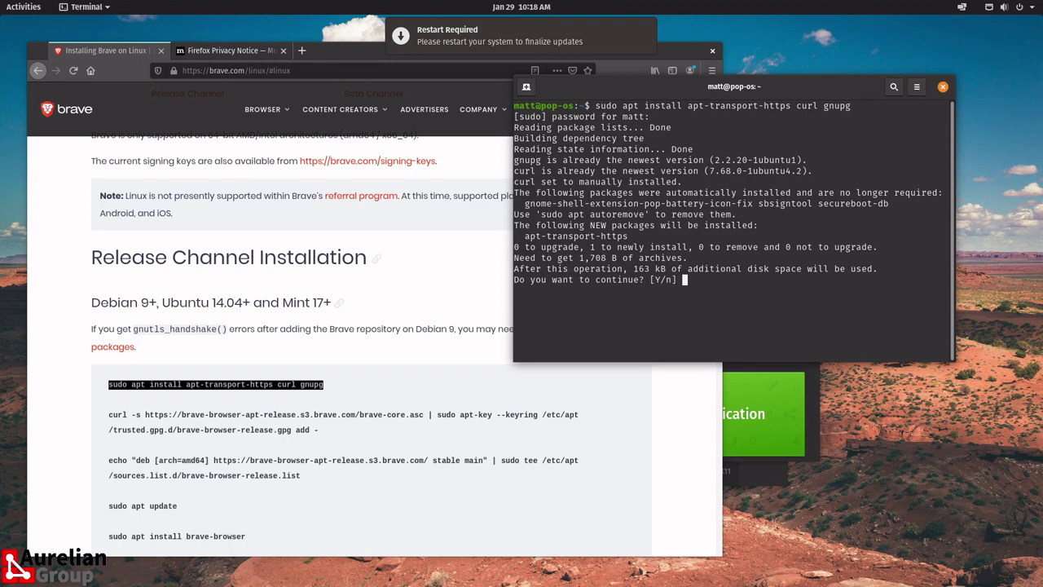
{"action": "key", "text": "Return"}
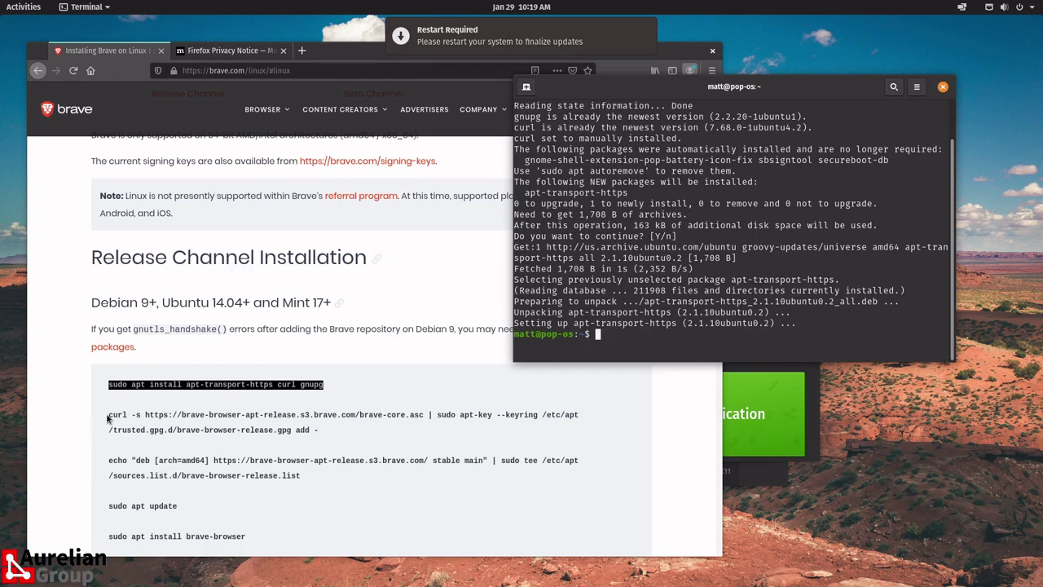
{"action": "left_click_drag", "start_coordinate": [109, 415], "coordinate": [321, 437]}
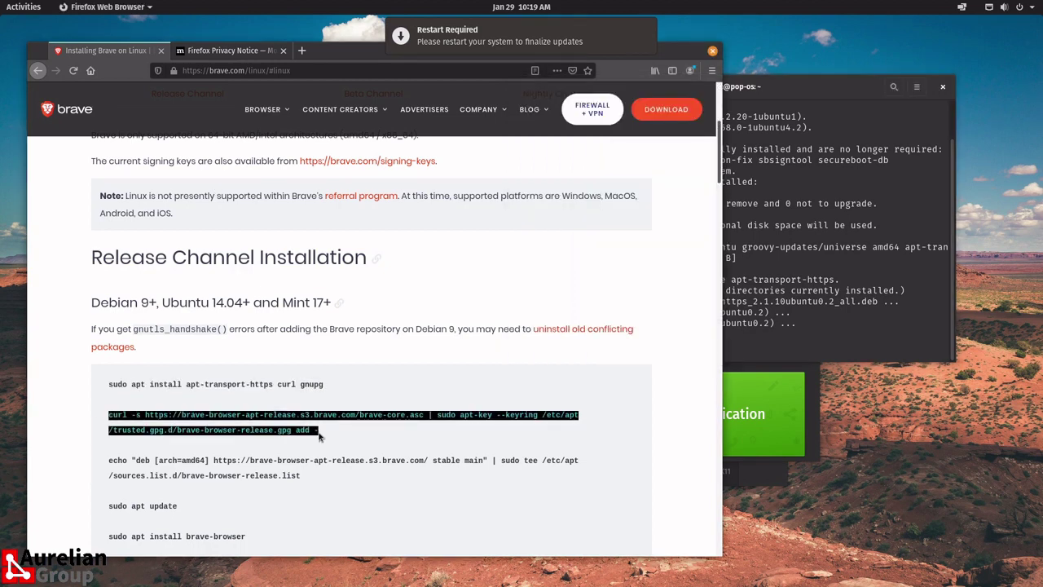
Paste and run the curl command that adds Brave's signing key.
{"action": "left_click", "coordinate": [804, 323]}
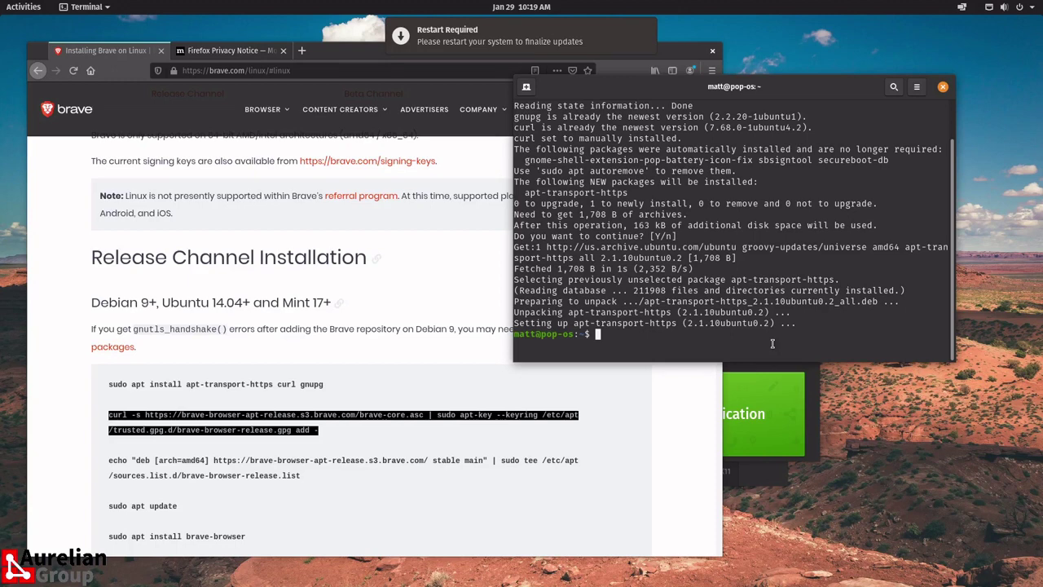
{"action": "key", "text": "ctrl+shift+v"}
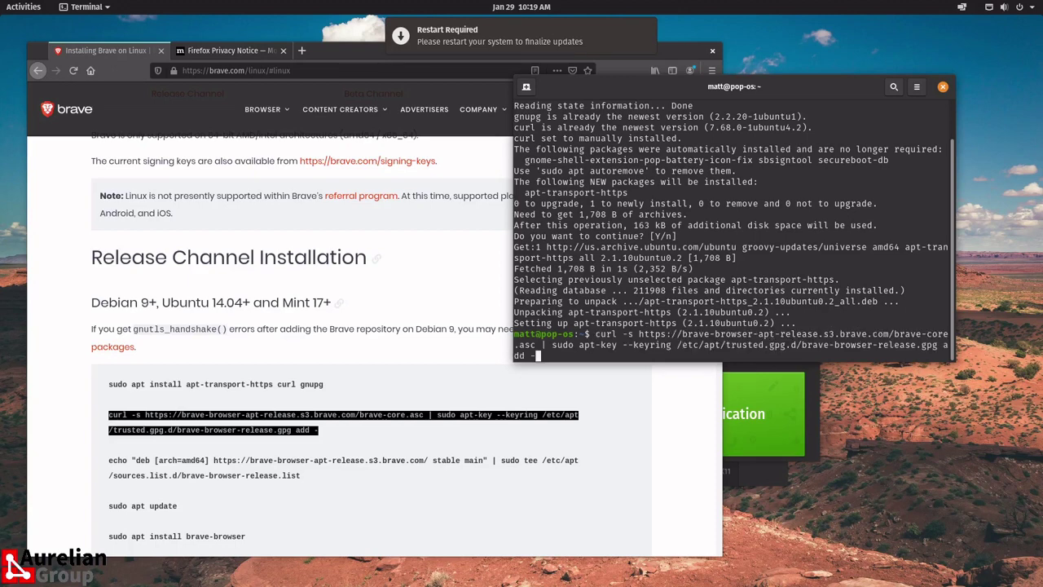
{"action": "key", "text": "Return"}
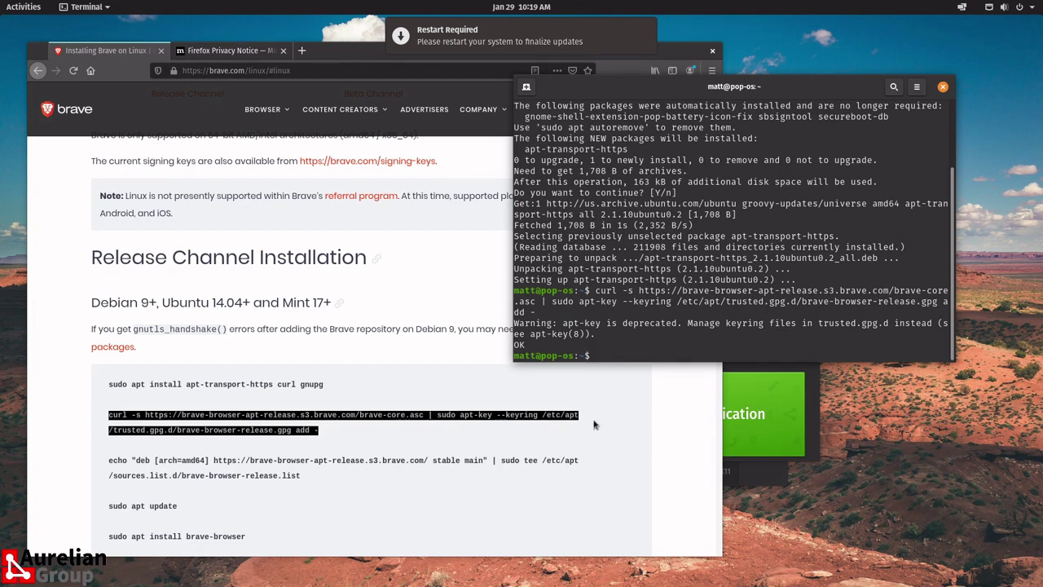
Copy and run the echo | sudo tee command writing brave-browser-release.list.
{"action": "left_click_drag", "start_coordinate": [112, 462], "coordinate": [311, 482]}
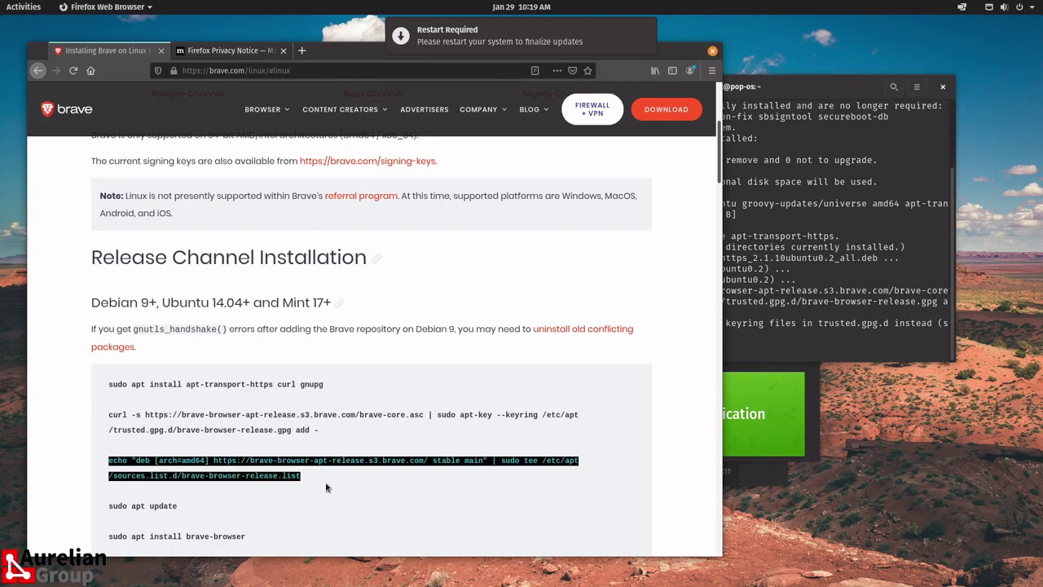
{"action": "left_click", "coordinate": [734, 346]}
{"action": "key", "text": "ctrl+shift+v"}
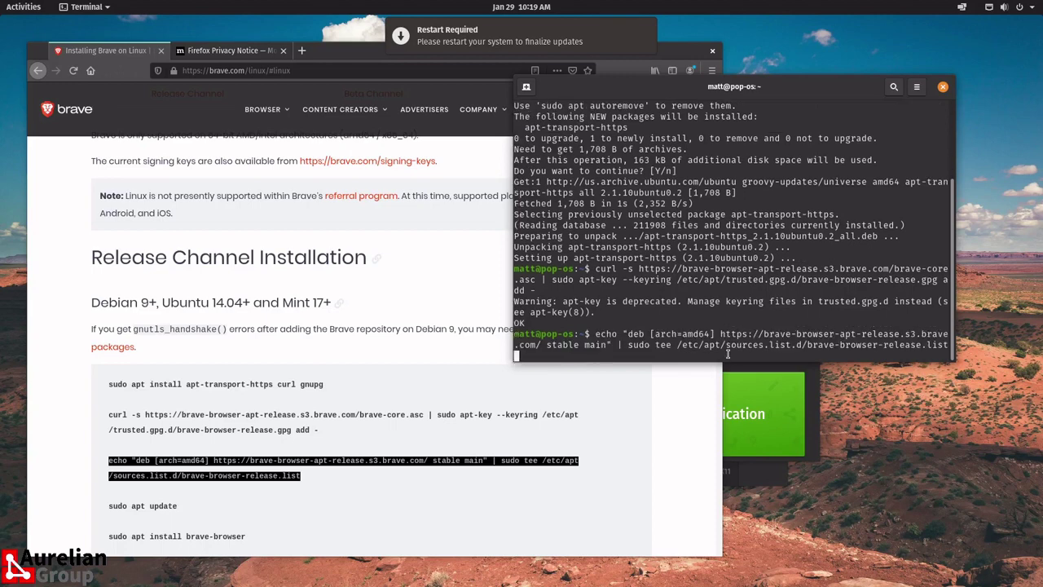
{"action": "key", "text": "Return"}
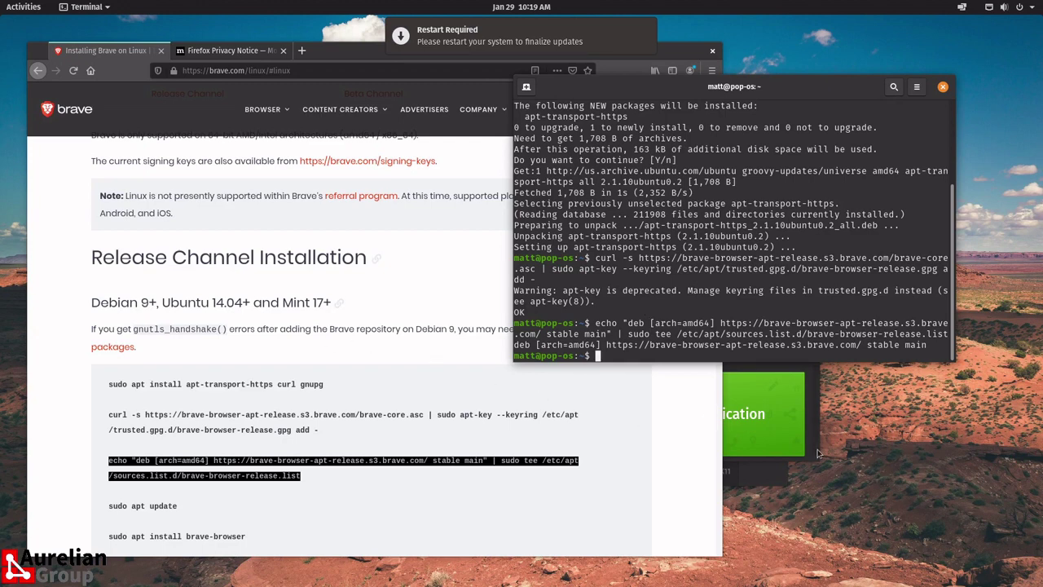
{"action": "scroll", "coordinate": [815, 440], "scroll_direction": "down", "scroll_amount": 5}
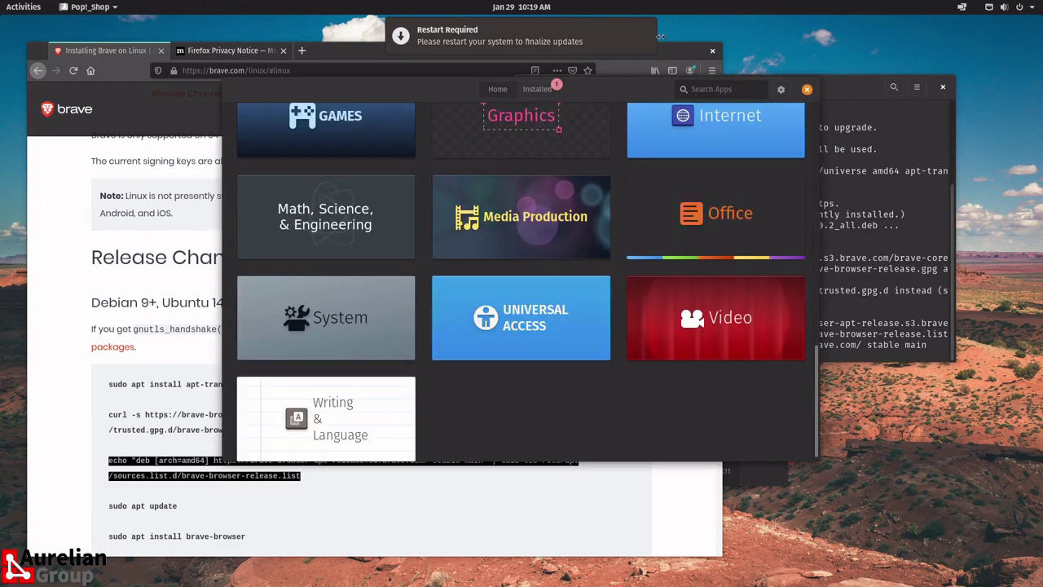
Show Pop!_Shop's Installed view with the pending update, then bring Terminal forward.
{"action": "left_click", "coordinate": [536, 92]}
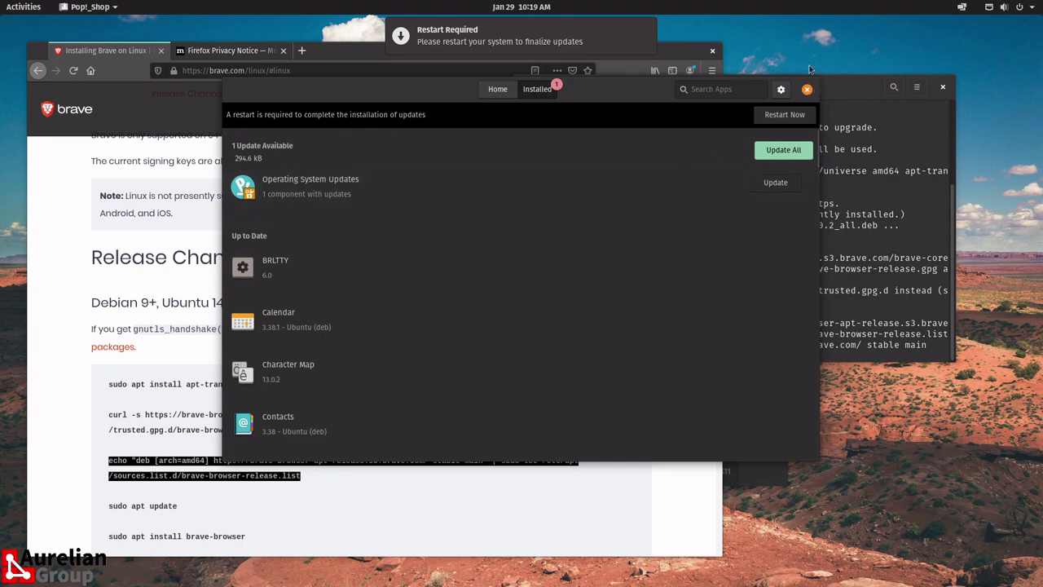
{"action": "left_click", "coordinate": [836, 88]}
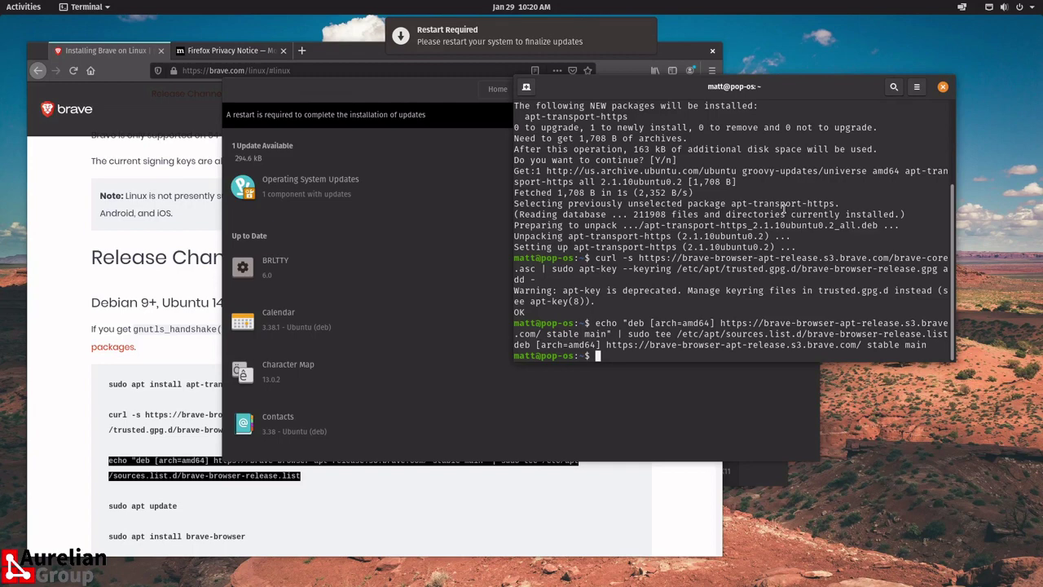
Run sudo apt update, install brave-browser 1.19.88, and search Activities for 'brave'.
{"action": "type", "text": "sudo apt update"}
{"action": "key", "text": "Return"}
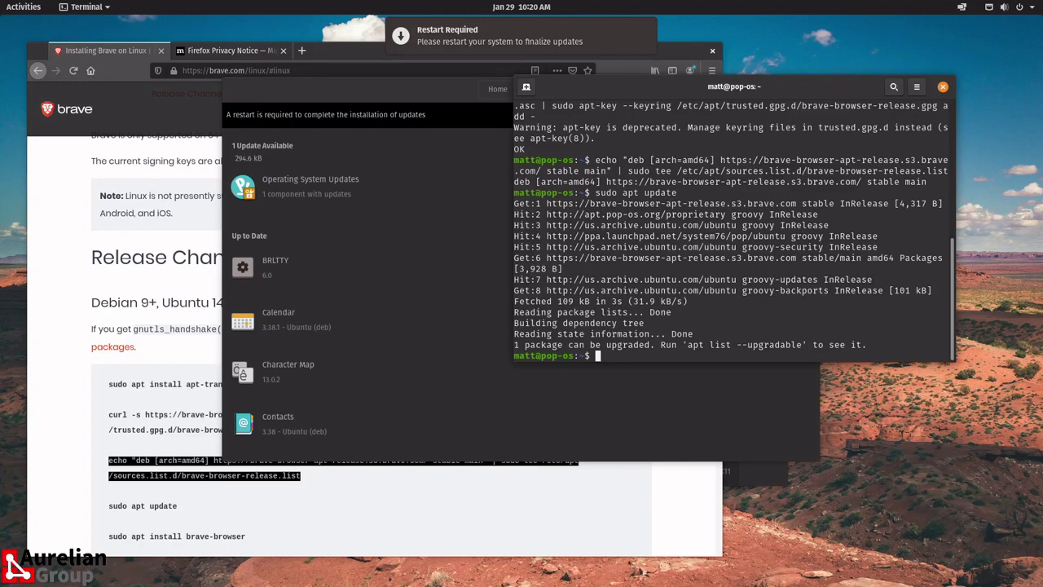
{"action": "type", "text": "sudo apt install brave-brwos"}
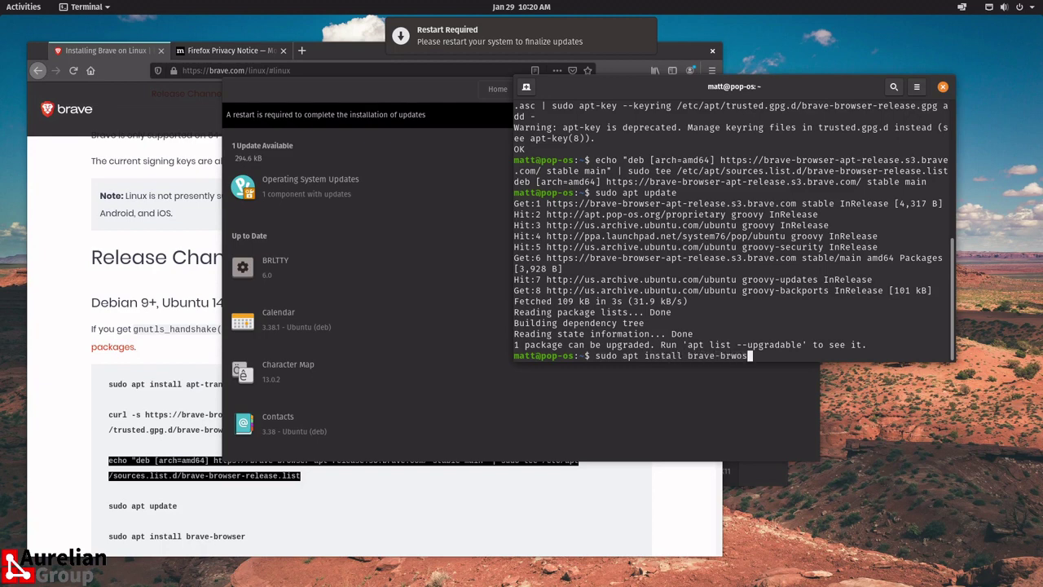
{"action": "key", "text": "BackSpace"}
{"action": "key", "text": "BackSpace"}
{"action": "type", "text": "owser"}
{"action": "key", "text": "Return"}
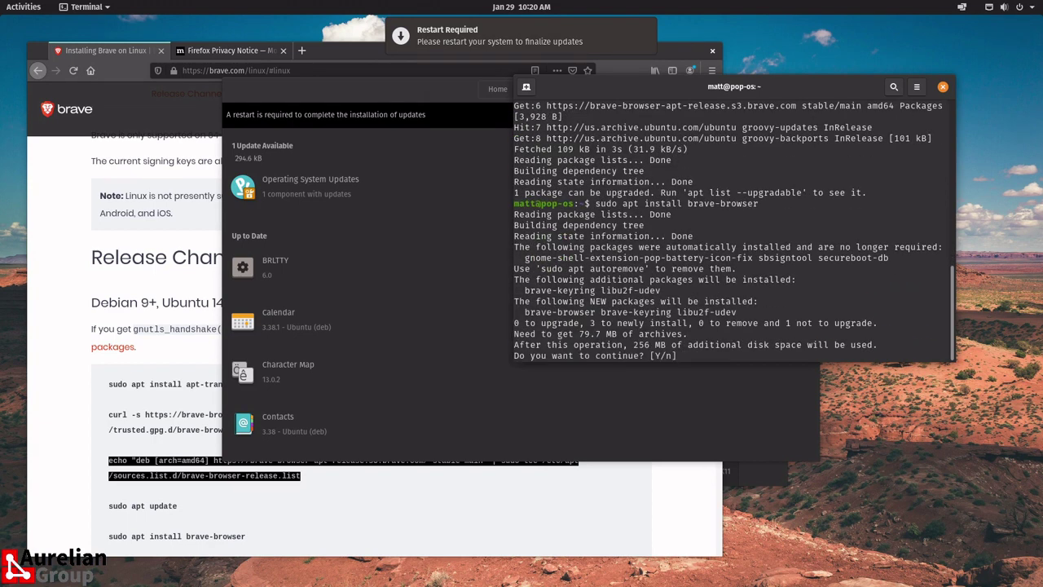
{"action": "key", "text": "Return"}
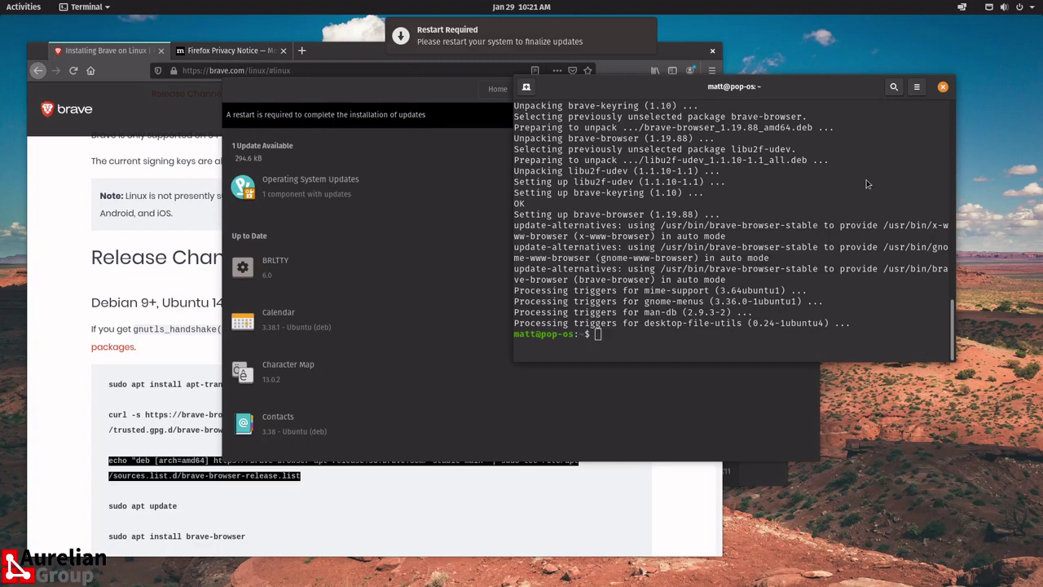
{"action": "key", "text": "super"}
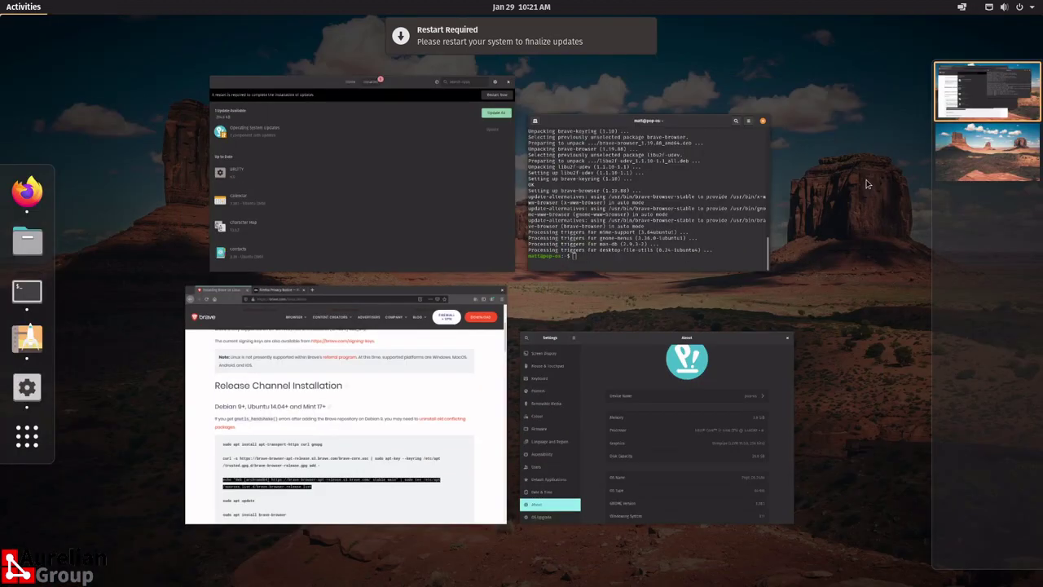
{"action": "type", "text": "brave"}
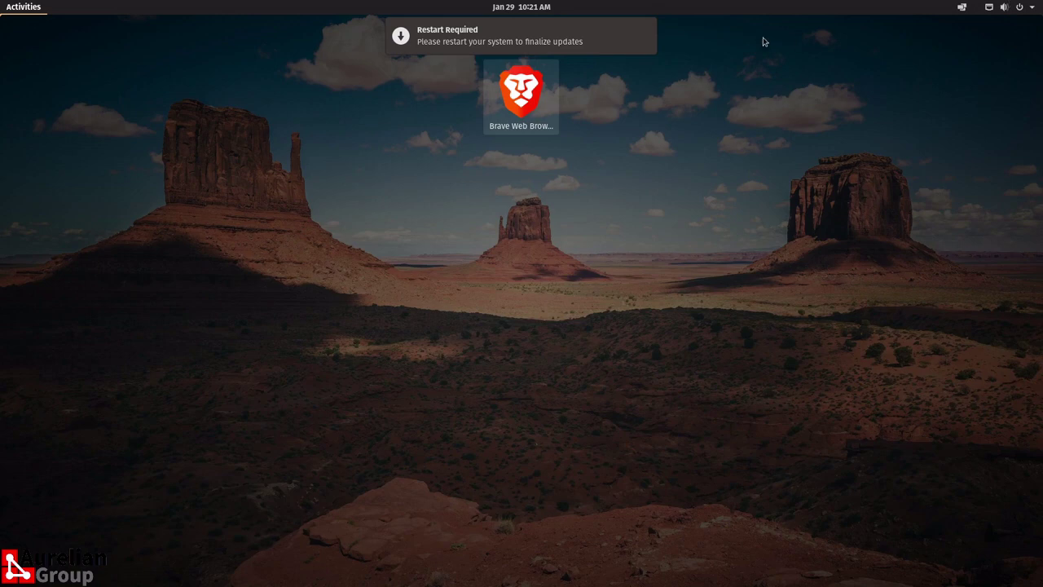
Dismiss the restart notice and add the Brave Web Browser result to favourites.
{"action": "left_click", "coordinate": [645, 32]}
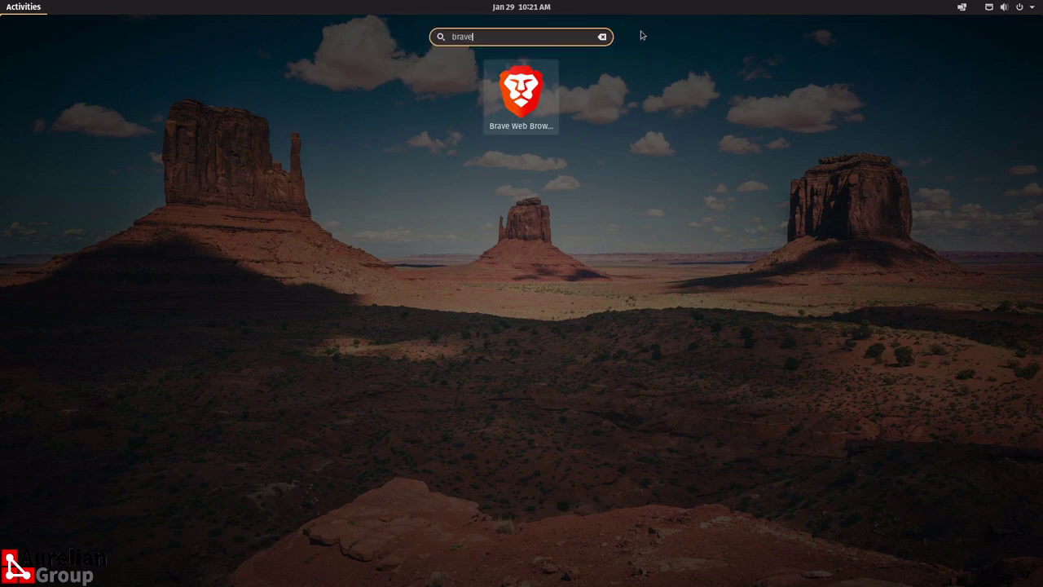
{"action": "right_click", "coordinate": [506, 108]}
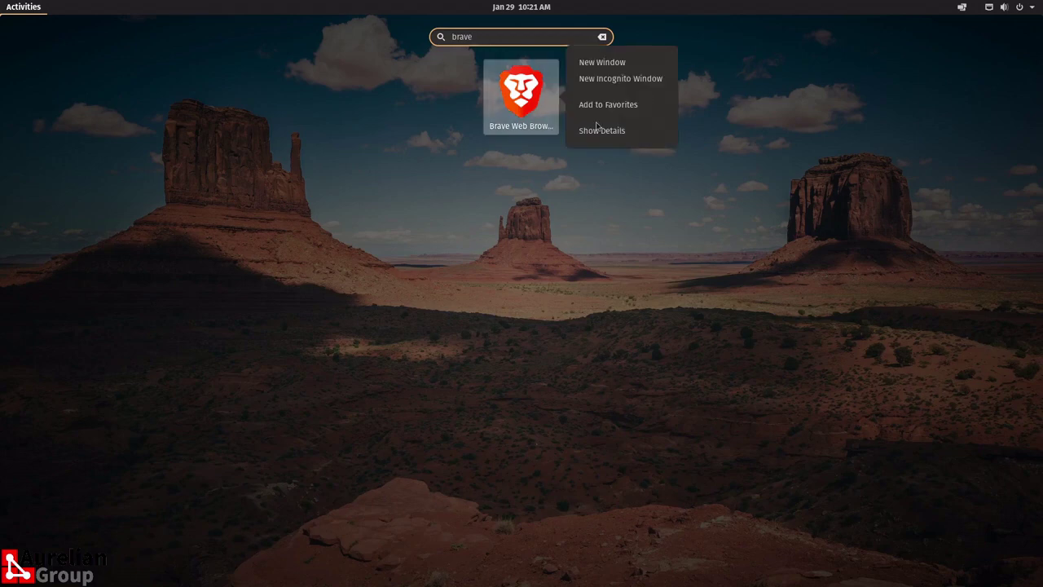
{"action": "left_click", "coordinate": [625, 105]}
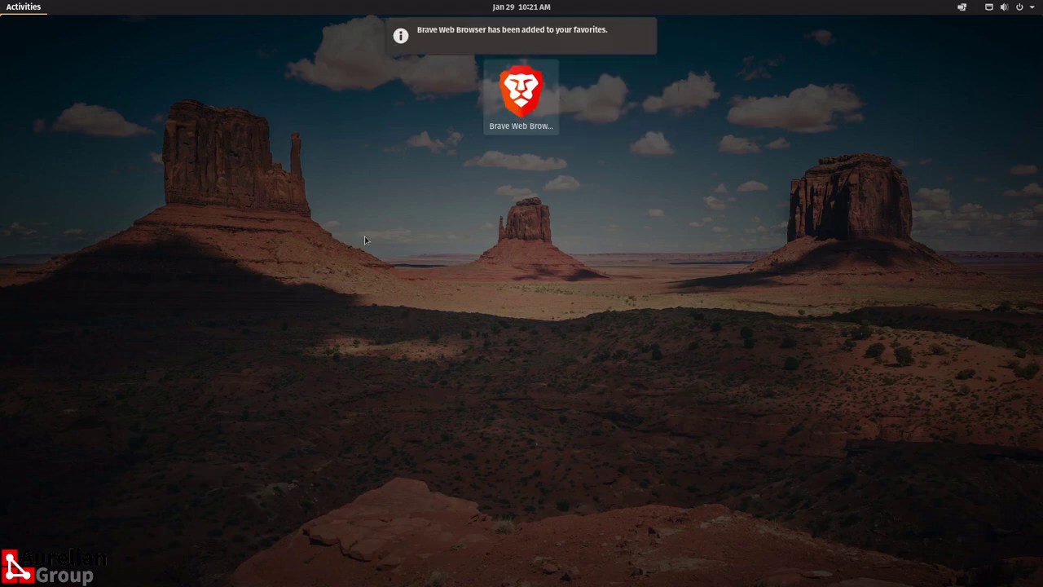
Move Brave to the top of the dock and remove Firefox from favourites.
{"action": "left_click", "coordinate": [23, 7]}
{"action": "left_click", "coordinate": [23, 7]}
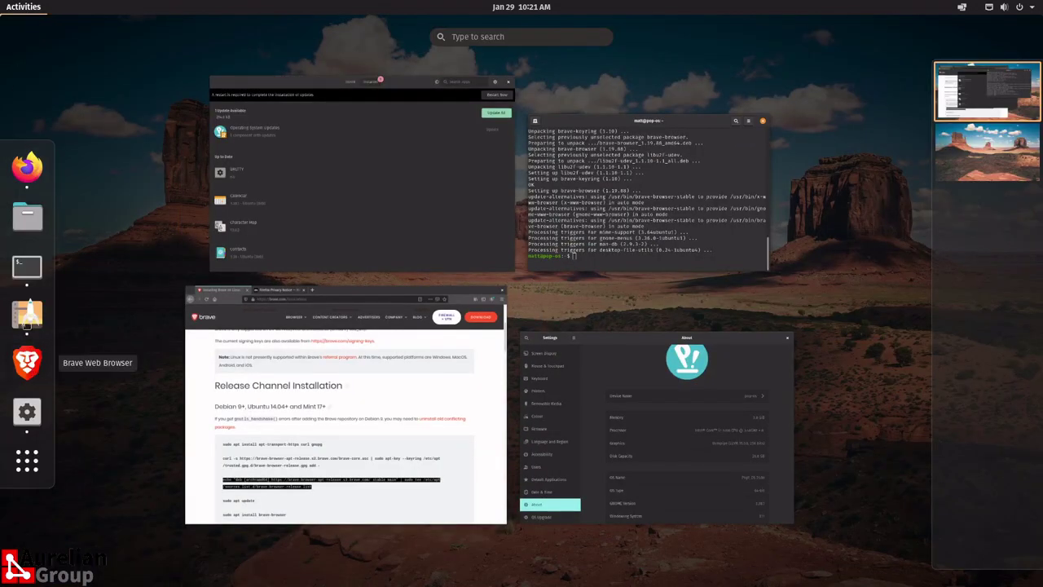
{"action": "left_click_drag", "start_coordinate": [34, 371], "coordinate": [35, 199]}
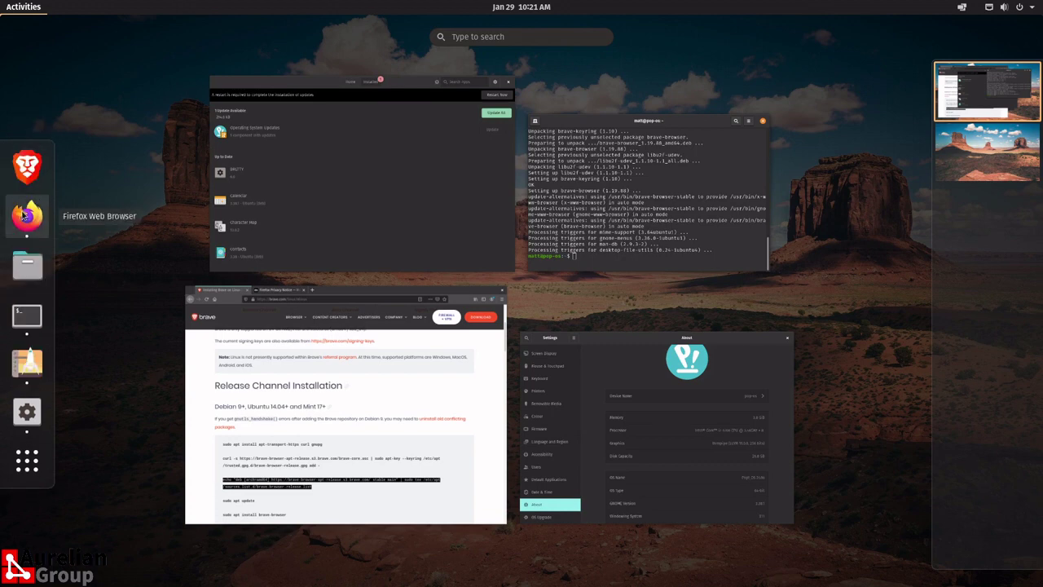
{"action": "right_click", "coordinate": [26, 215]}
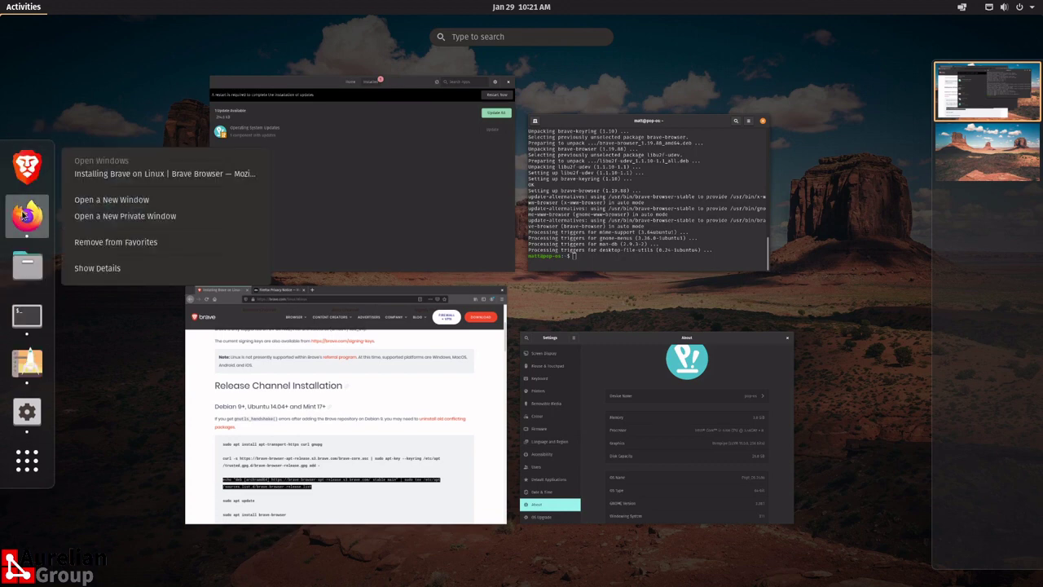
{"action": "left_click", "coordinate": [91, 243]}
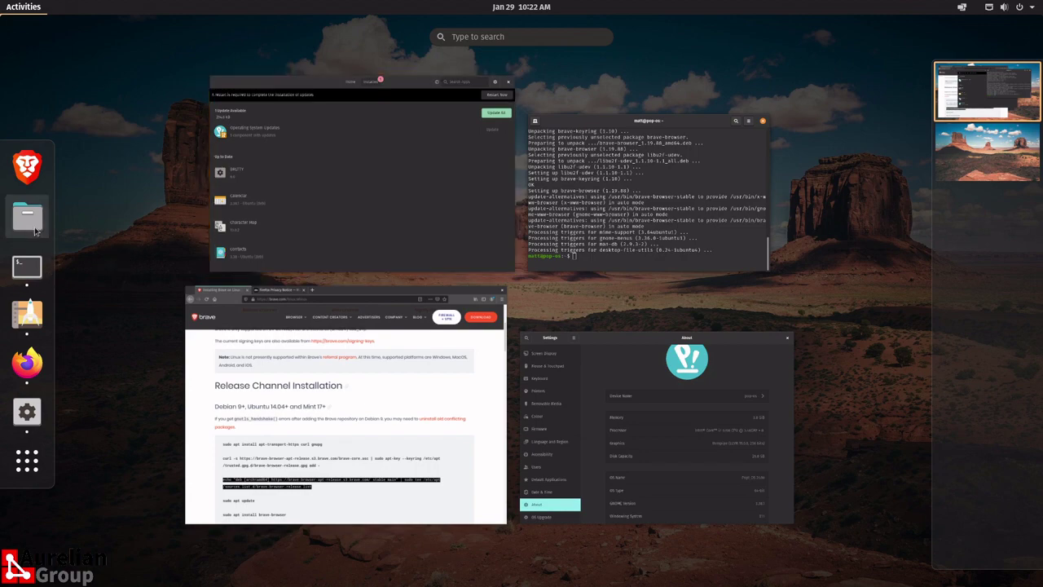
Browse the Pop_OS 20.10 installer drive's contents in Files, then eject it.
{"action": "key", "text": "Escape"}
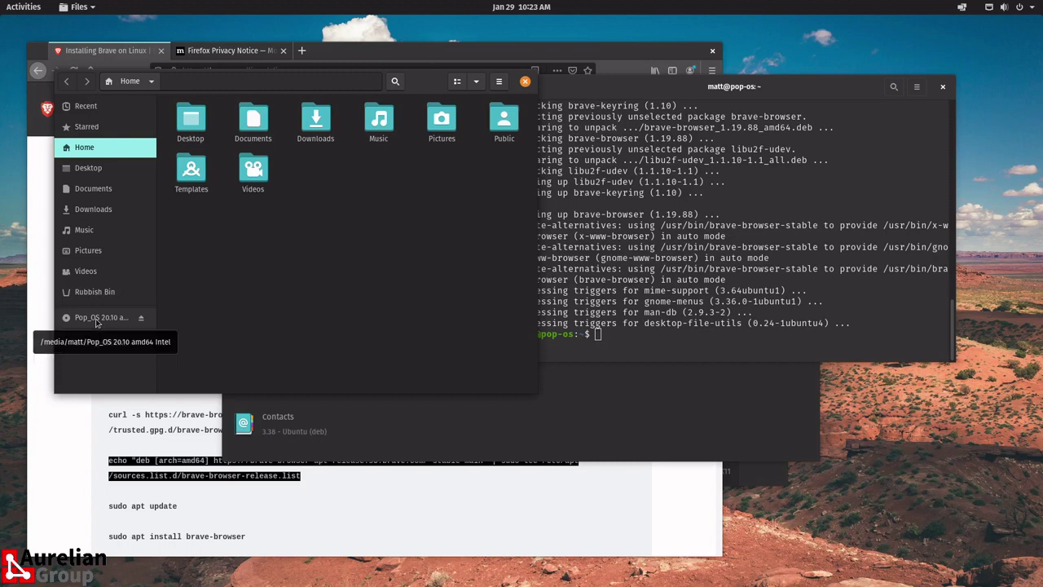
{"action": "left_click", "coordinate": [111, 321]}
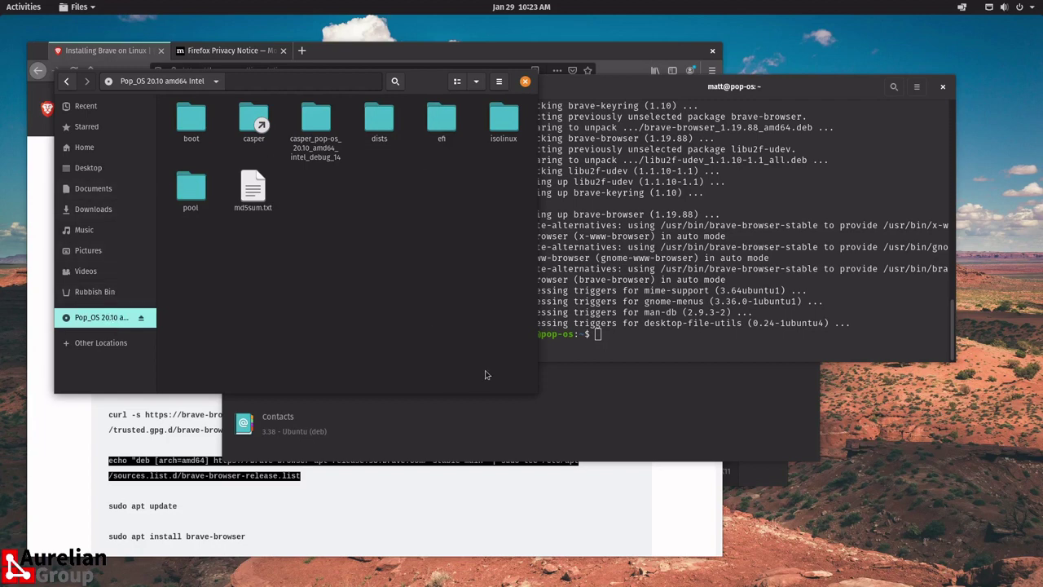
{"action": "left_click", "coordinate": [141, 318]}
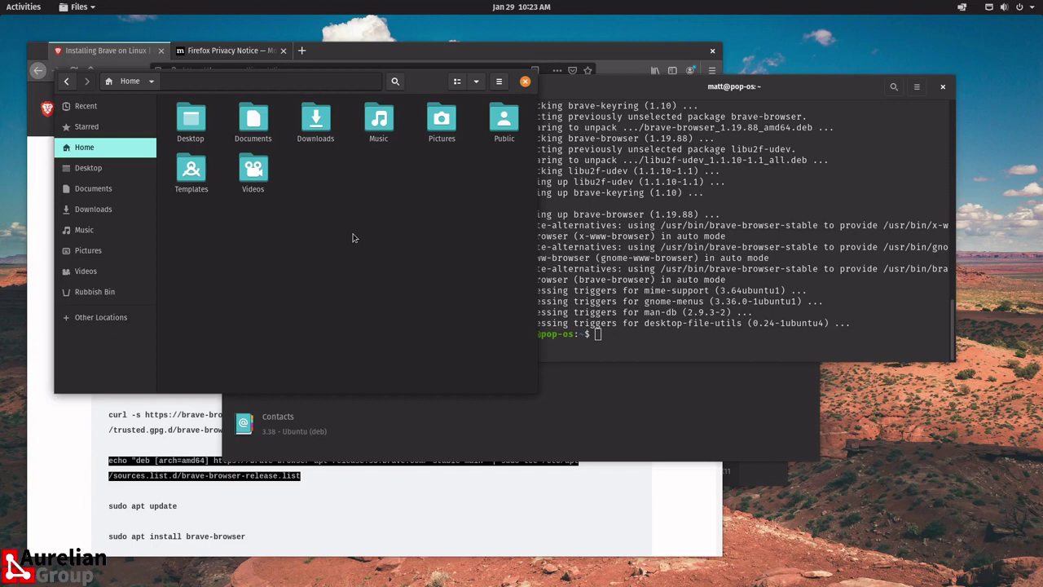
{"action": "left_click", "coordinate": [112, 319]}
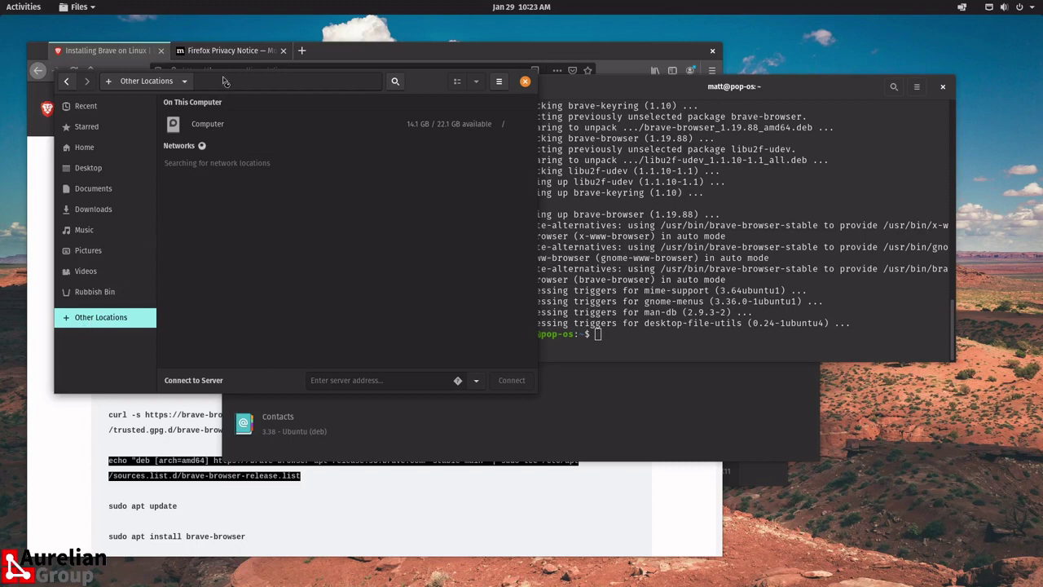
{"action": "left_click", "coordinate": [214, 126]}
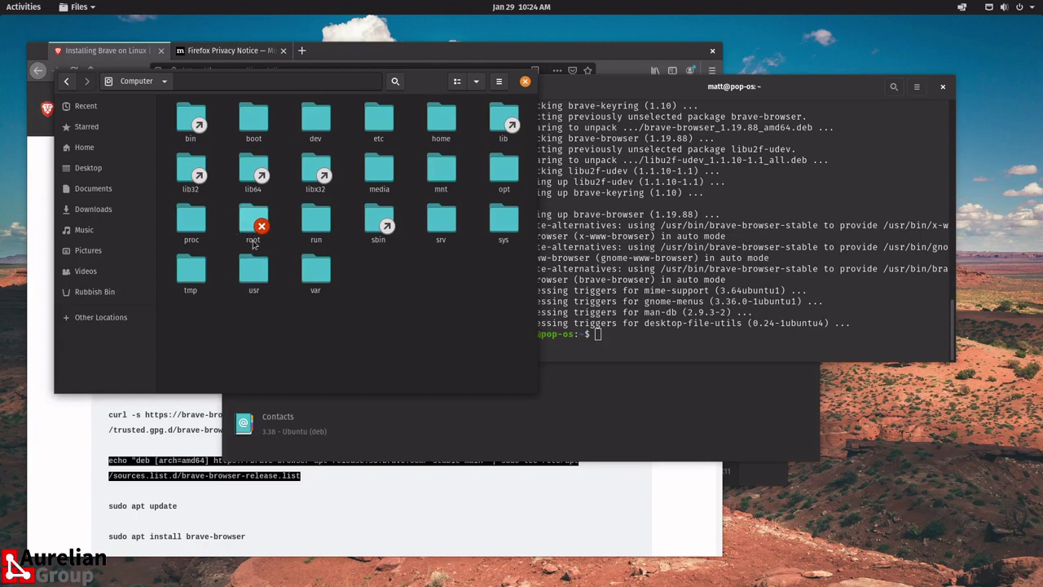
{"action": "double_click", "coordinate": [440, 120]}
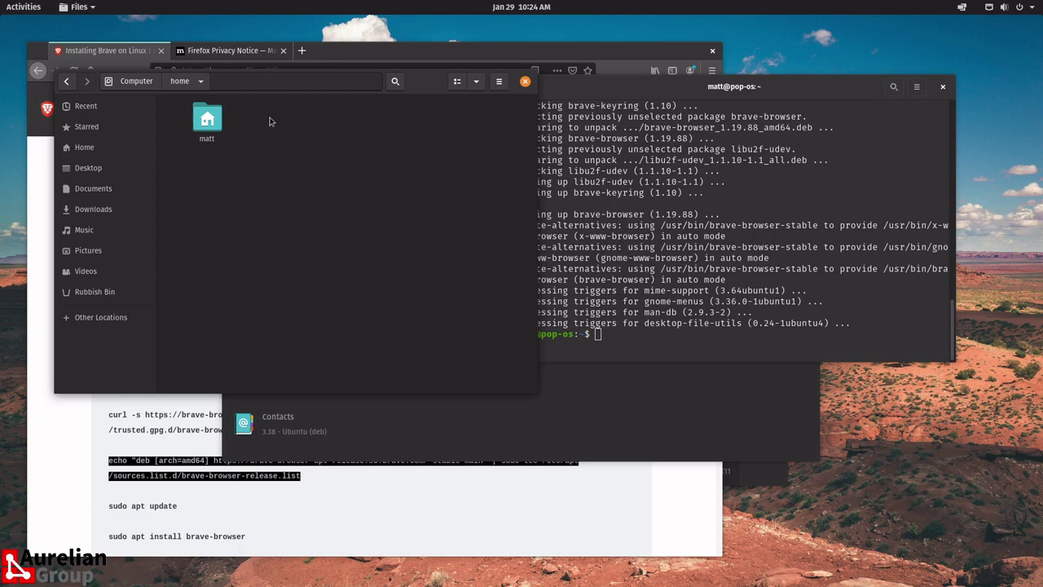
{"action": "left_click", "coordinate": [93, 149]}
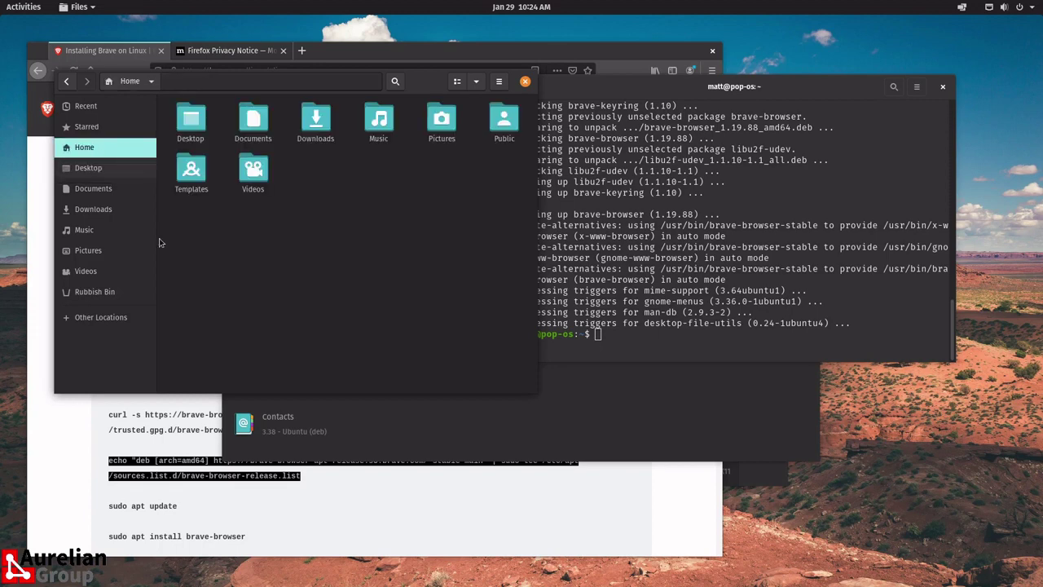
{"action": "left_click", "coordinate": [66, 81]}
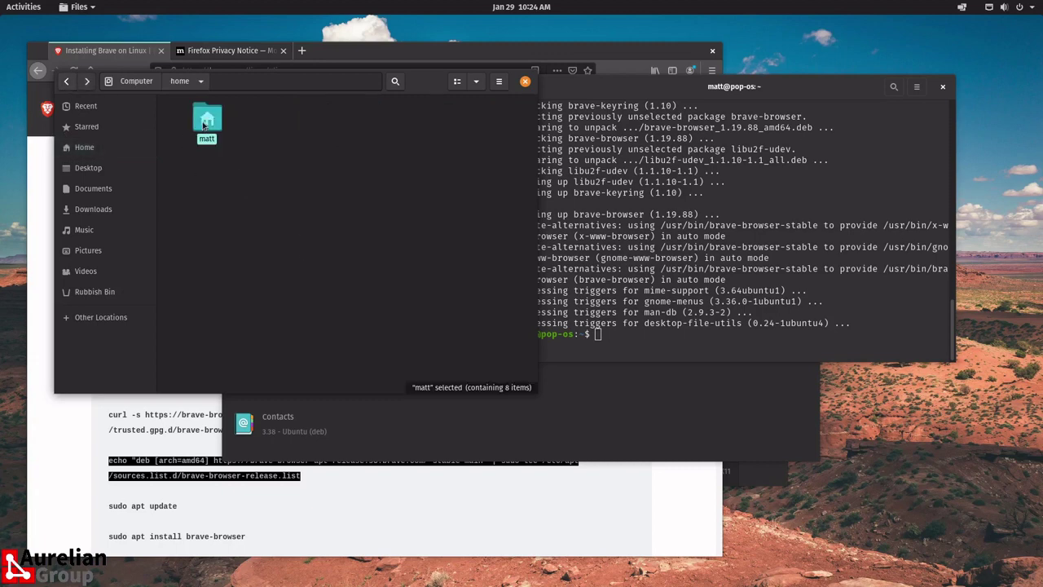
{"action": "double_click", "coordinate": [202, 121]}
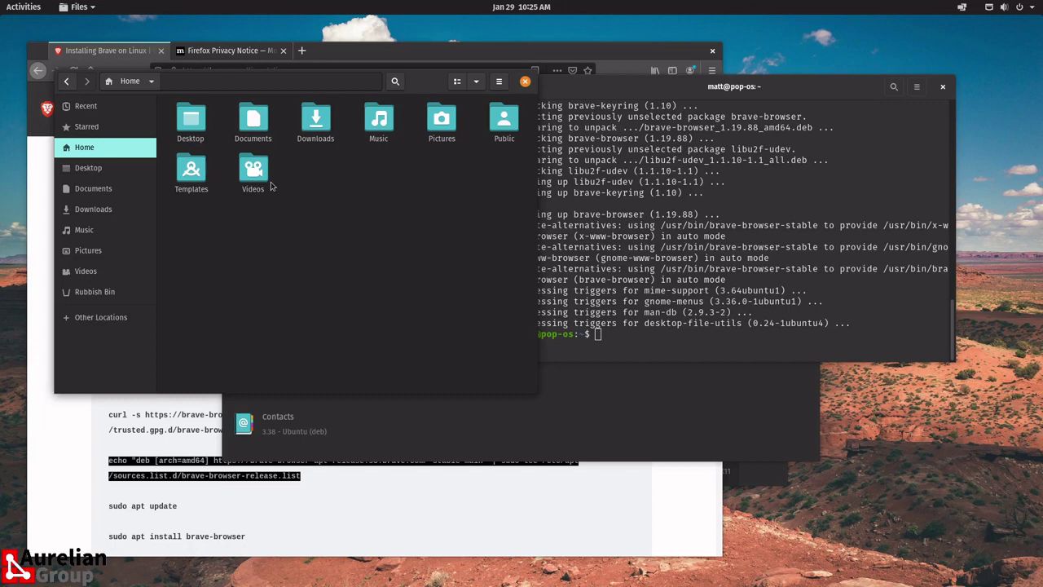
Browse Other Locations > Computer > media into the empty user folder, then close Files.
{"action": "left_click", "coordinate": [111, 328]}
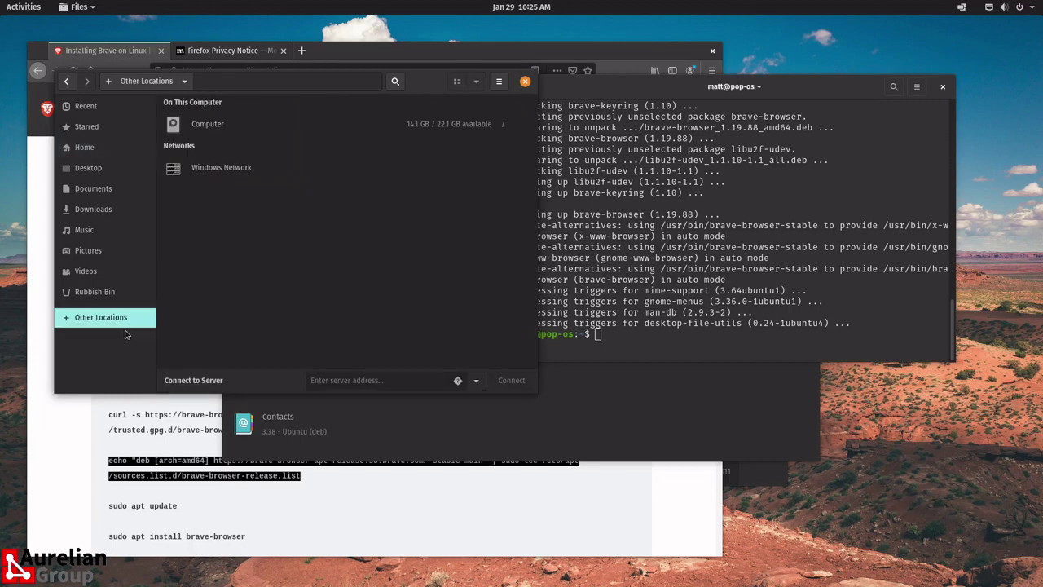
{"action": "left_click", "coordinate": [205, 130]}
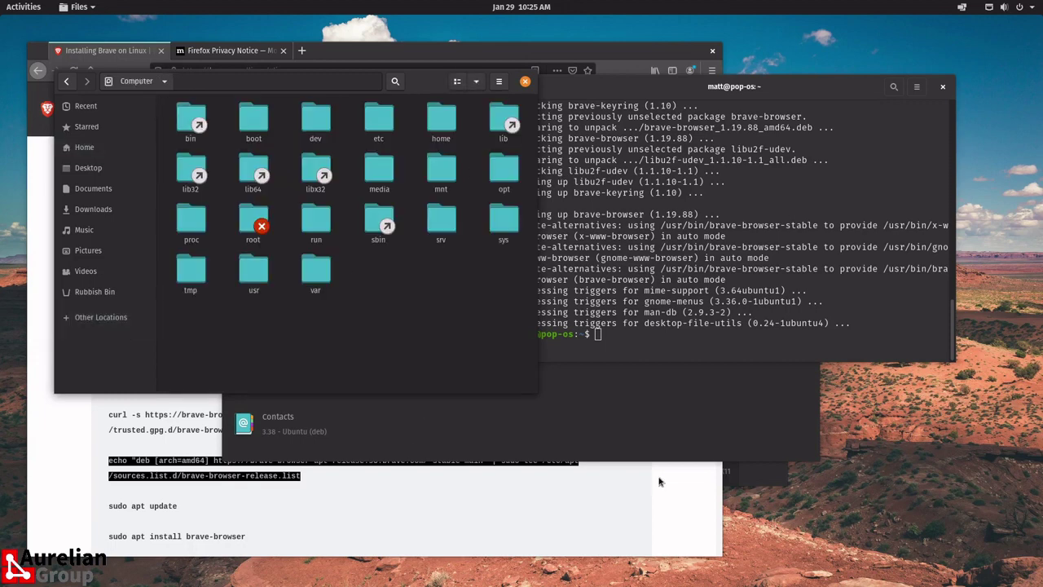
{"action": "double_click", "coordinate": [381, 171]}
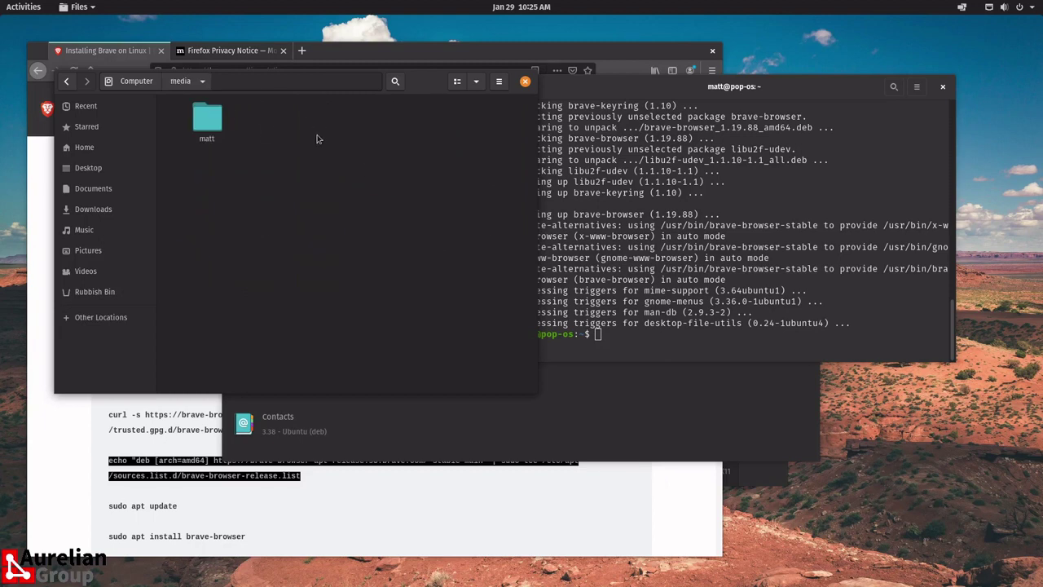
{"action": "double_click", "coordinate": [209, 119]}
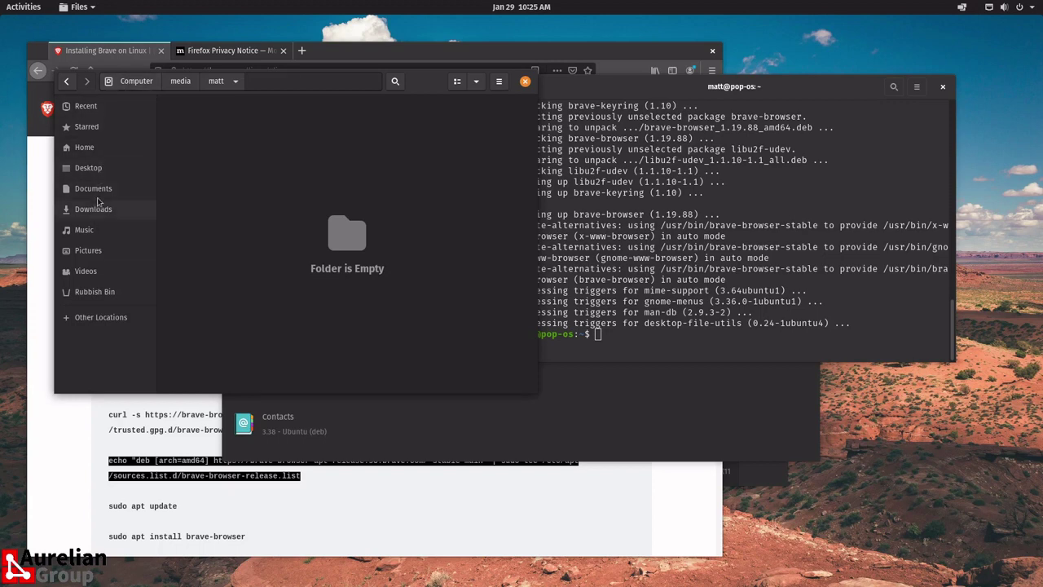
{"action": "left_click", "coordinate": [526, 82]}
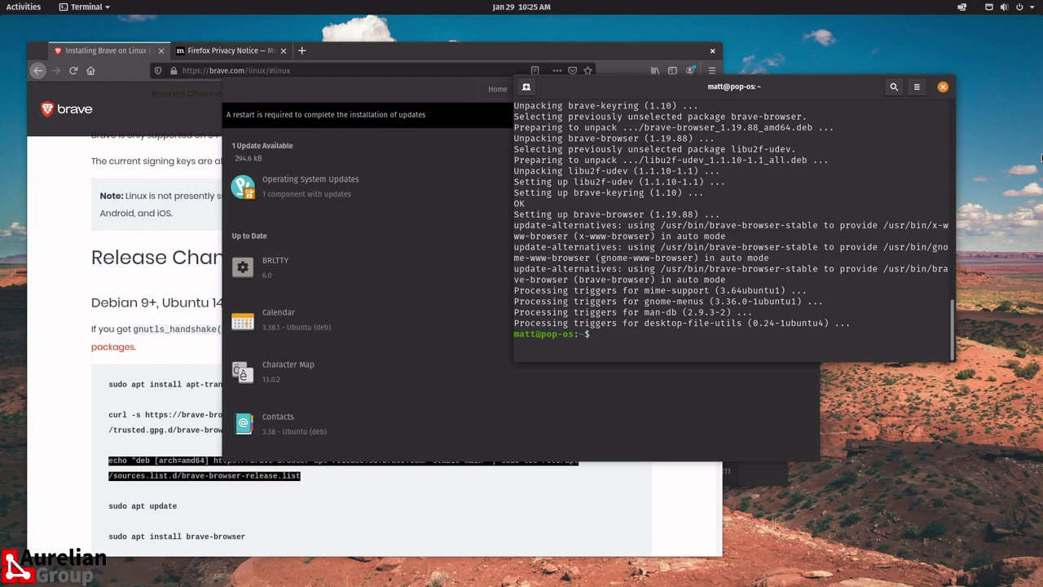
Close Terminal and Pop!_Shop, select Firefox's web address, and bring Settings' About page forward.
{"action": "left_click", "coordinate": [943, 86]}
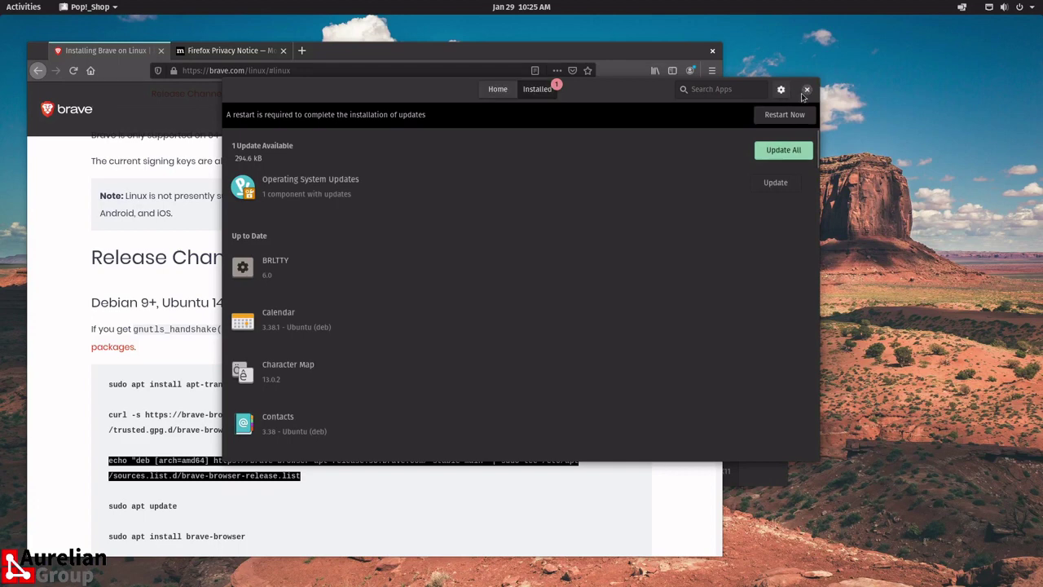
{"action": "left_click", "coordinate": [806, 90]}
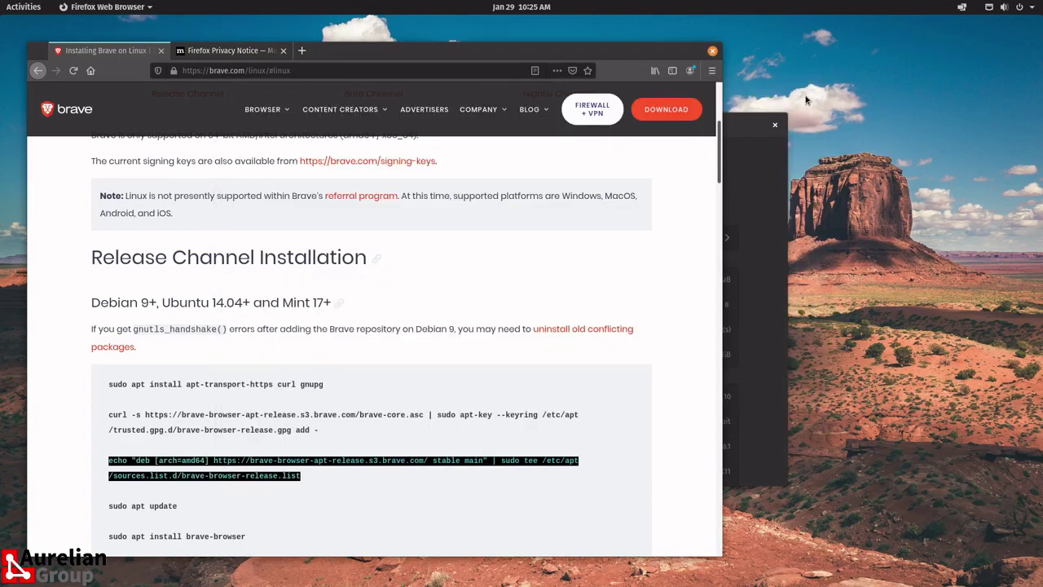
{"action": "left_click", "coordinate": [378, 70]}
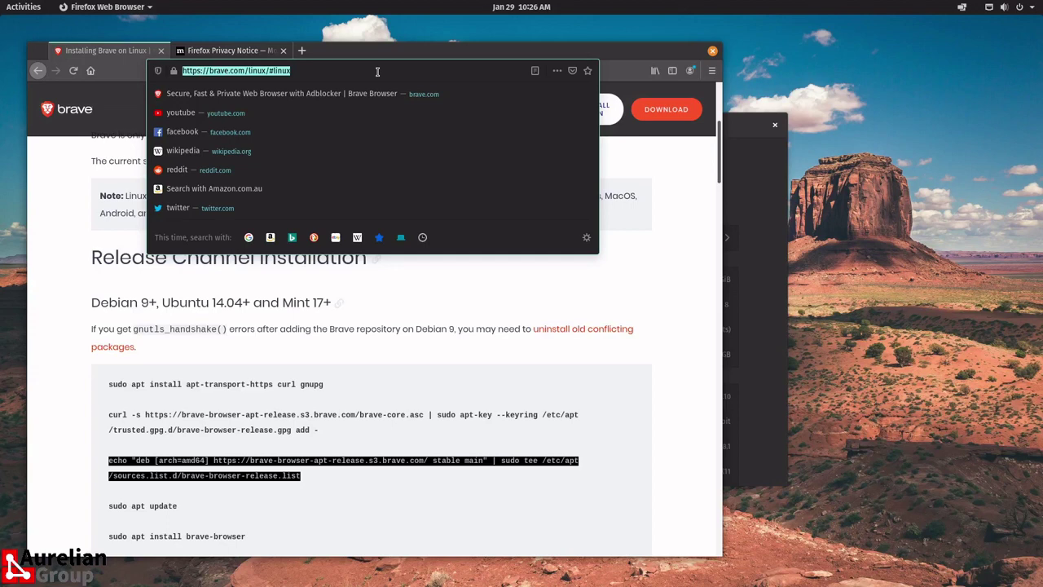
{"action": "left_click", "coordinate": [756, 134]}
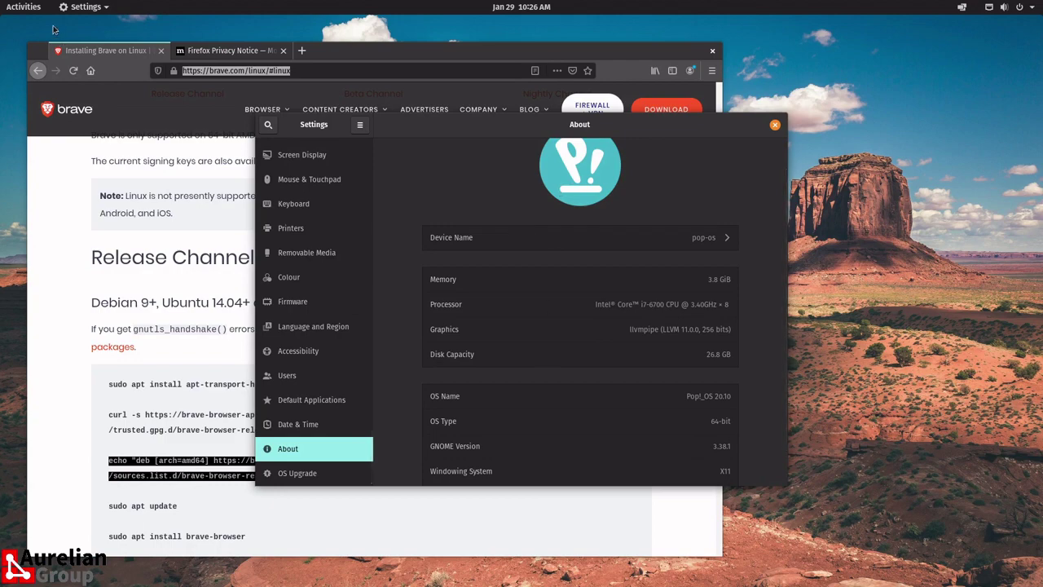
Search Pop!_Shop for 'appimage' and scroll the results, then close it and return to Firefox.
{"action": "left_click", "coordinate": [29, 9]}
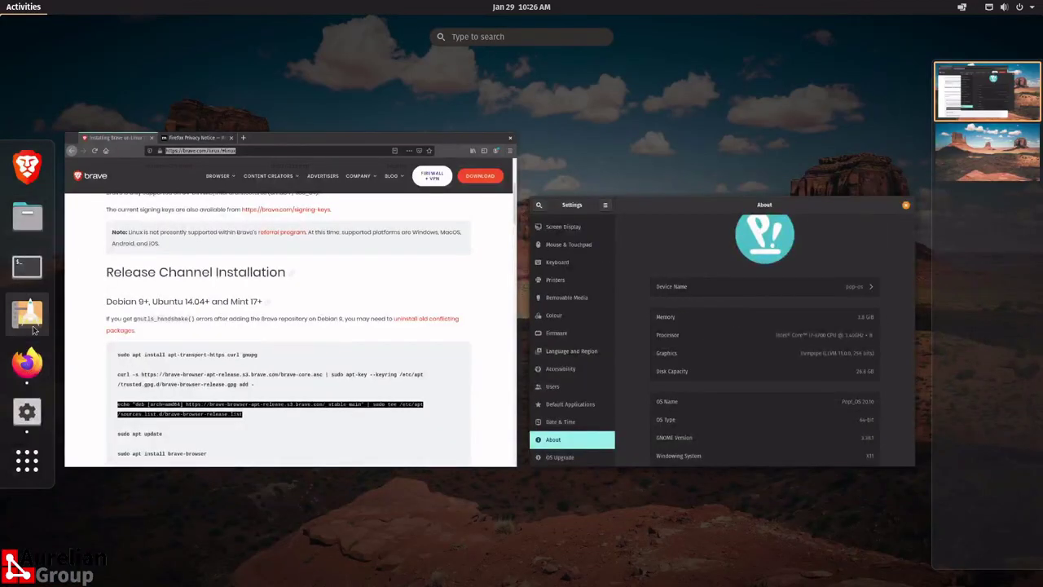
{"action": "left_click", "coordinate": [43, 325]}
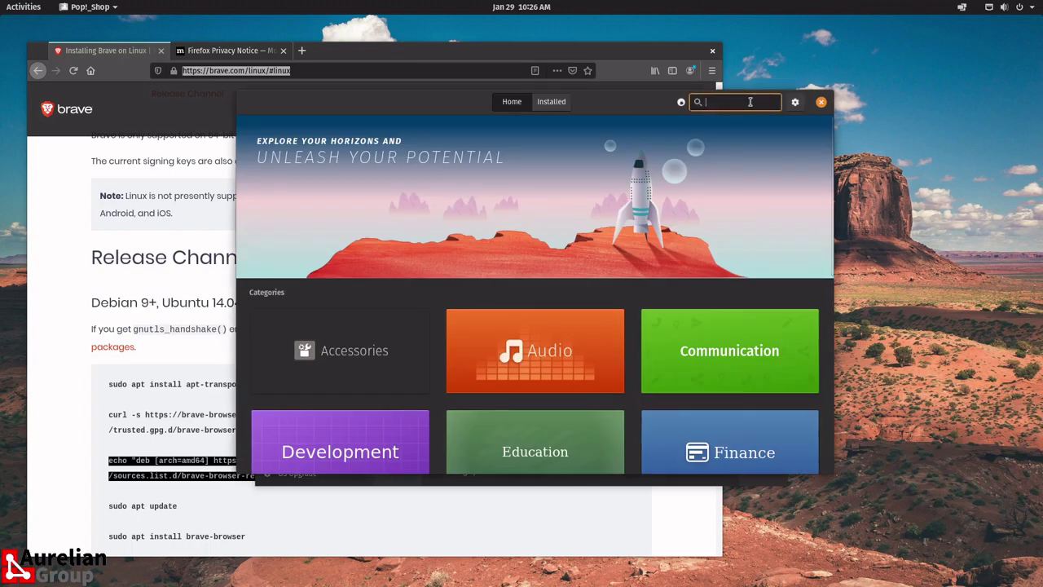
{"action": "type", "text": "appimage"}
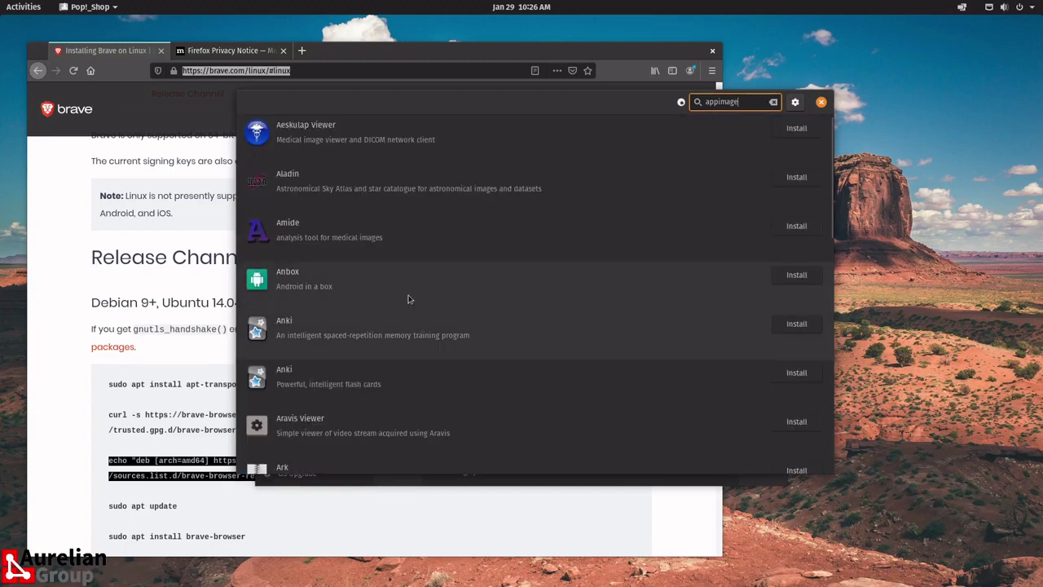
{"action": "scroll", "coordinate": [373, 383], "scroll_direction": "down", "scroll_amount": 1}
{"action": "scroll", "coordinate": [390, 392], "scroll_direction": "down", "scroll_amount": 8}
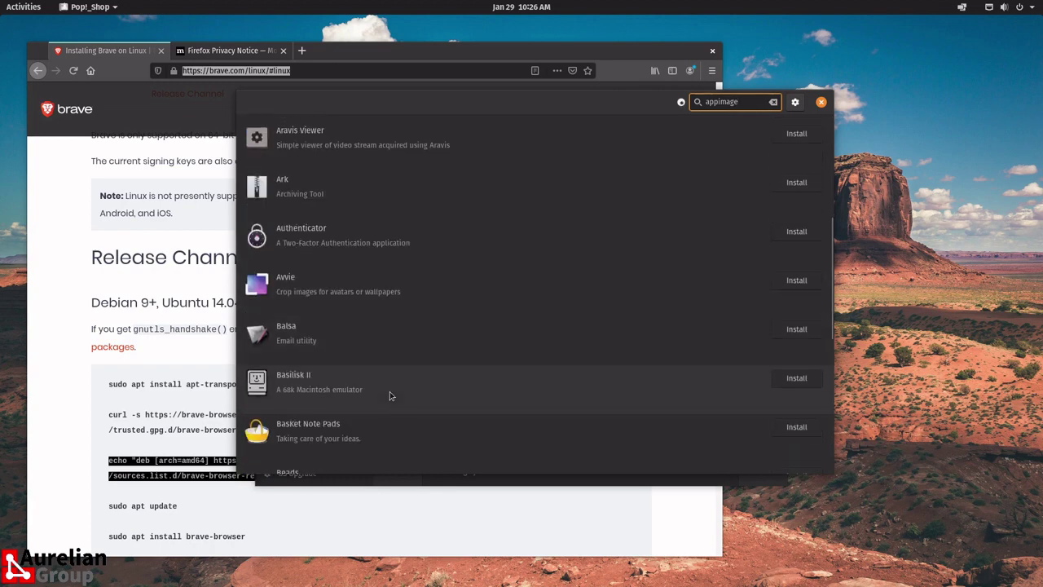
{"action": "scroll", "coordinate": [395, 405], "scroll_direction": "down", "scroll_amount": 1}
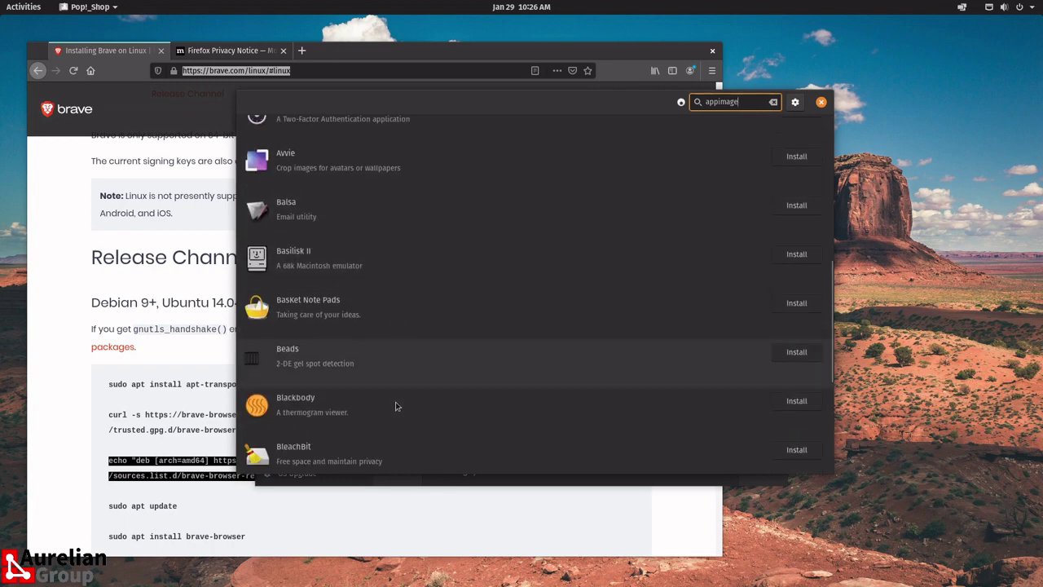
{"action": "left_click", "coordinate": [821, 102]}
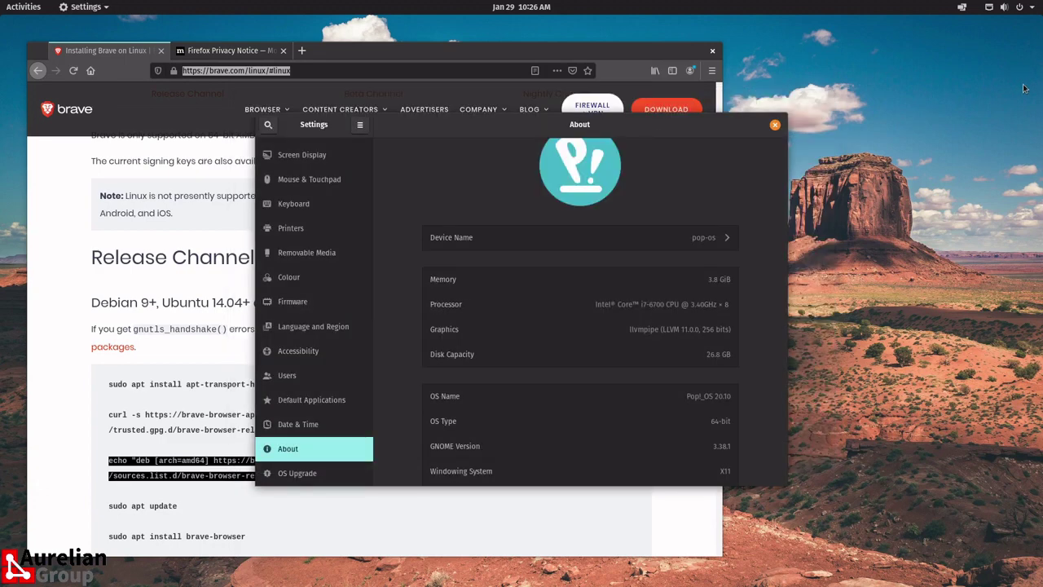
{"action": "left_click", "coordinate": [448, 70]}
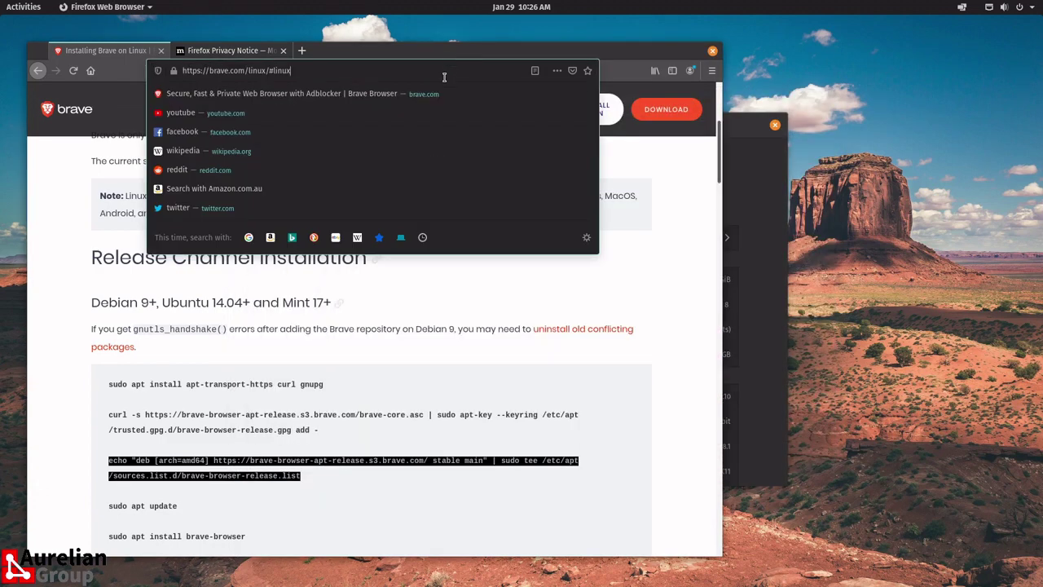
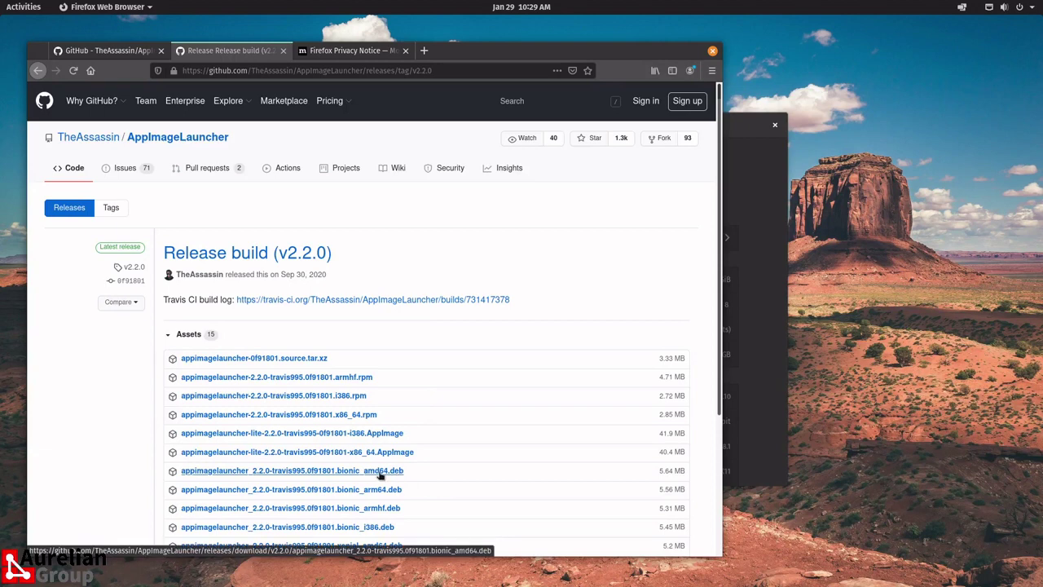
Download the AppImageLauncher v2.2.0 bionic amd64 .deb and open it with Eddy.
{"action": "left_click", "coordinate": [379, 472]}
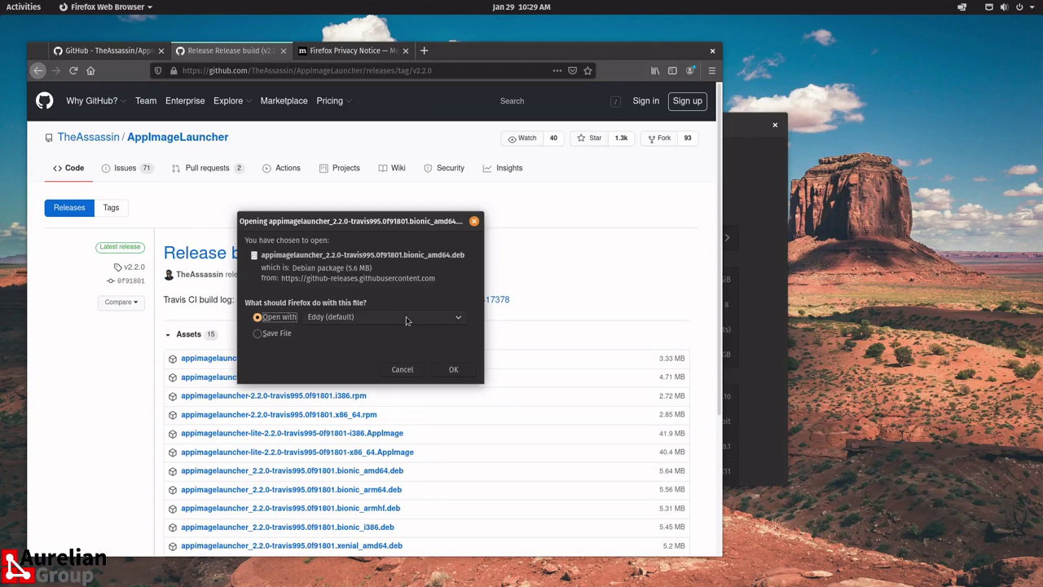
{"action": "left_click", "coordinate": [439, 370]}
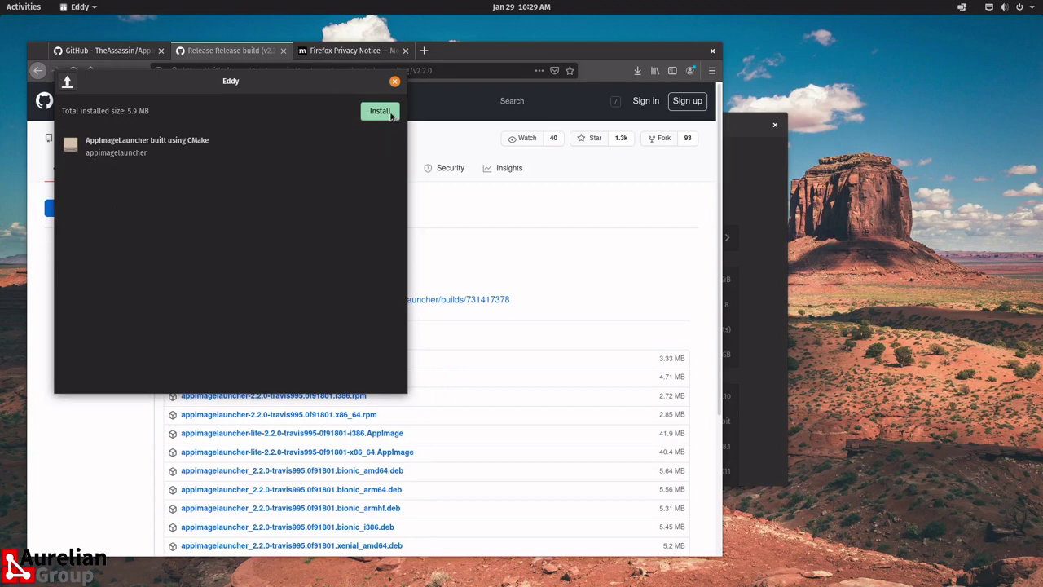
Install the AppImageLauncher package in Eddy, authorizing with the account password.
{"action": "left_click", "coordinate": [380, 111]}
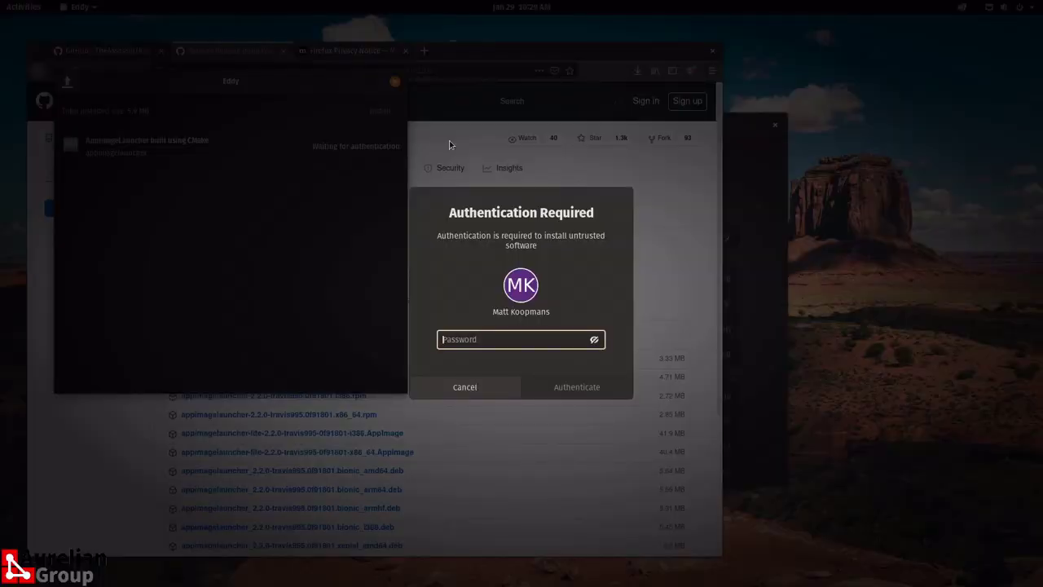
{"action": "type", "text": "••••••••••"}
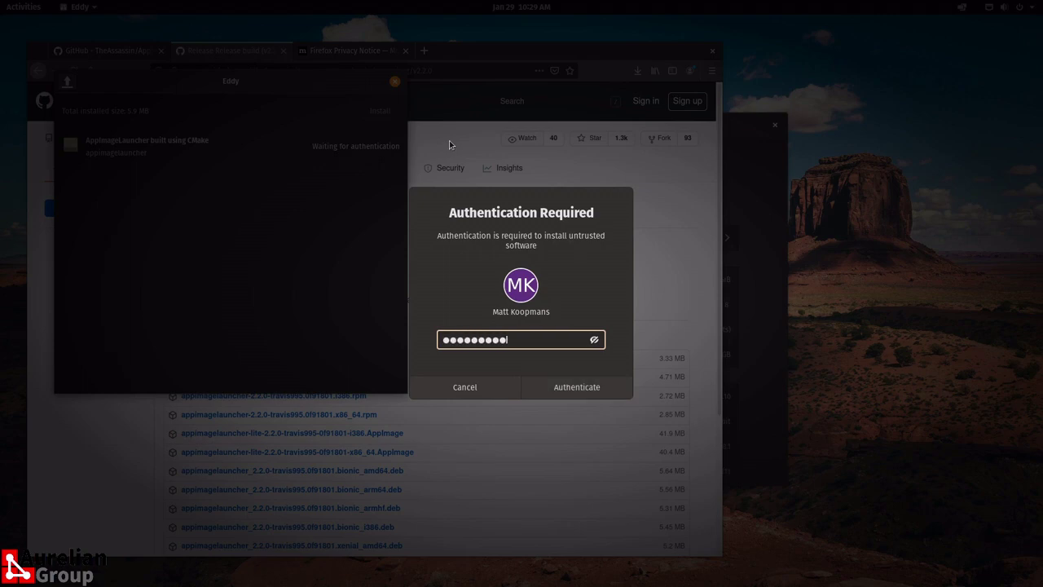
{"action": "type", "text": "••"}
{"action": "key", "text": "Return"}
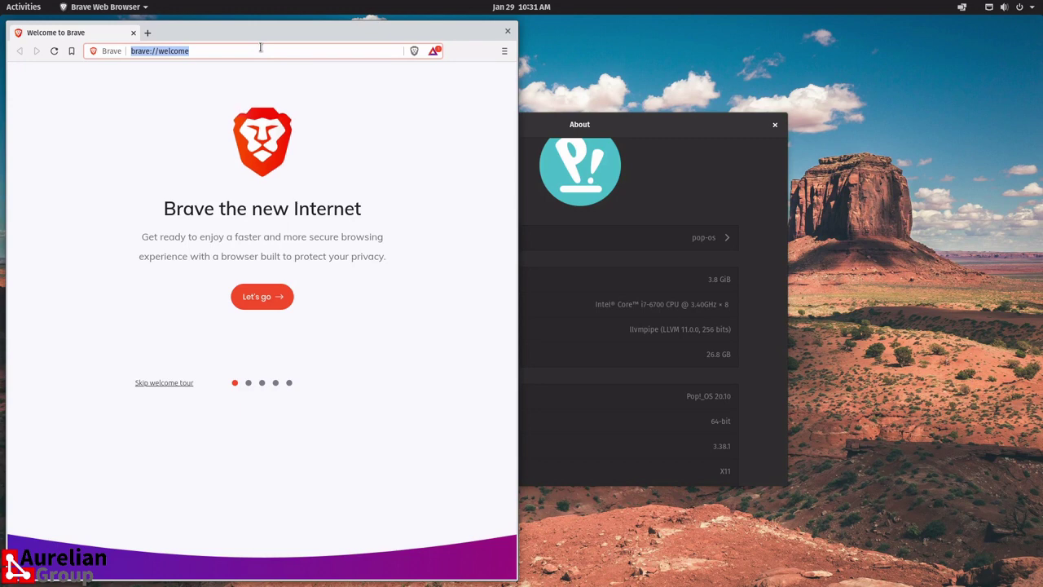
Go to zoho.com/mail/desktop and choose the 64-bit Linux download.
{"action": "type", "text": "zoho"}
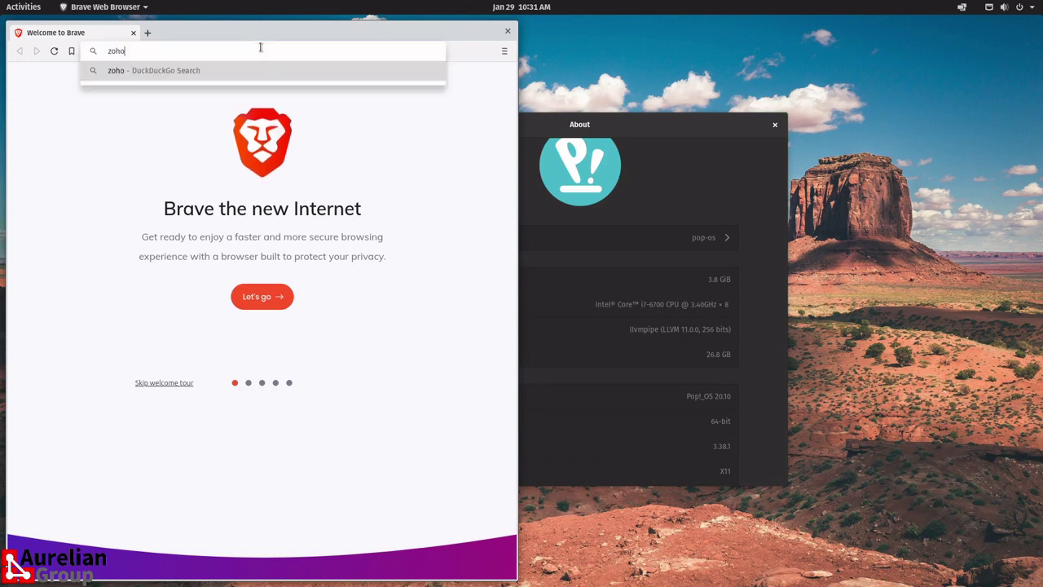
{"action": "type", "text": ".com/"}
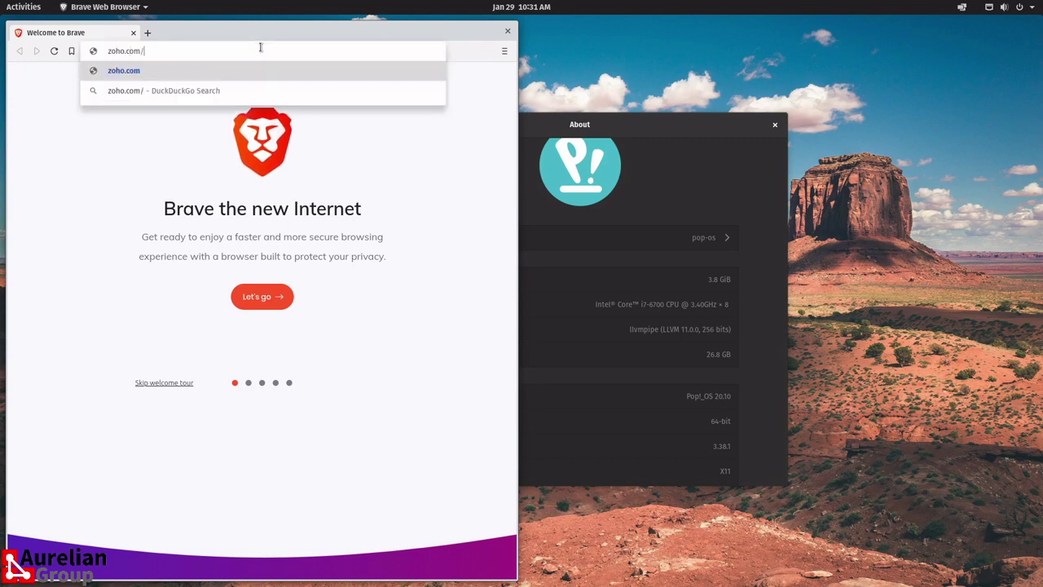
{"action": "type", "text": "mail/"}
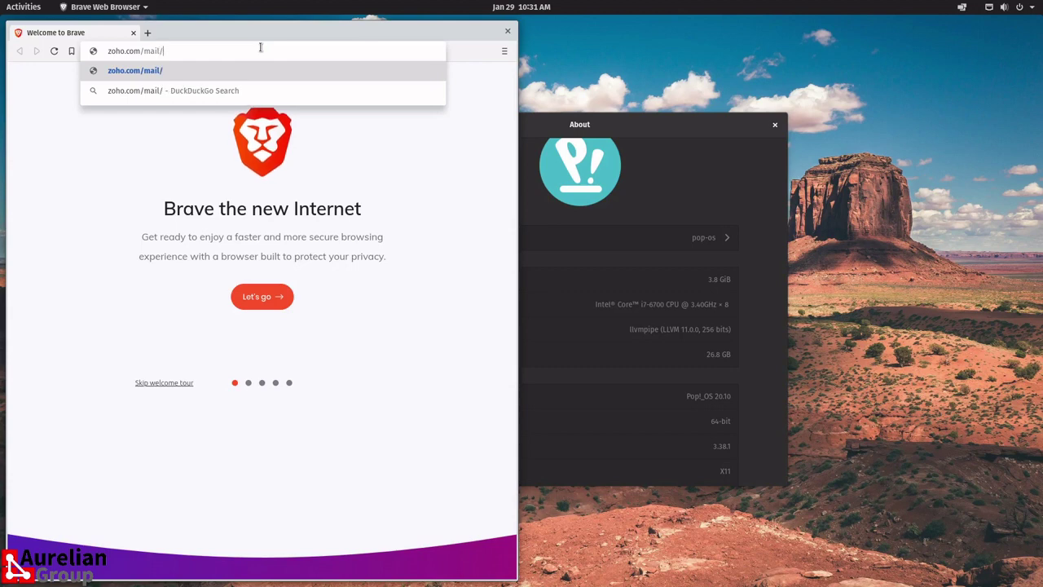
{"action": "type", "text": "desktpo"}
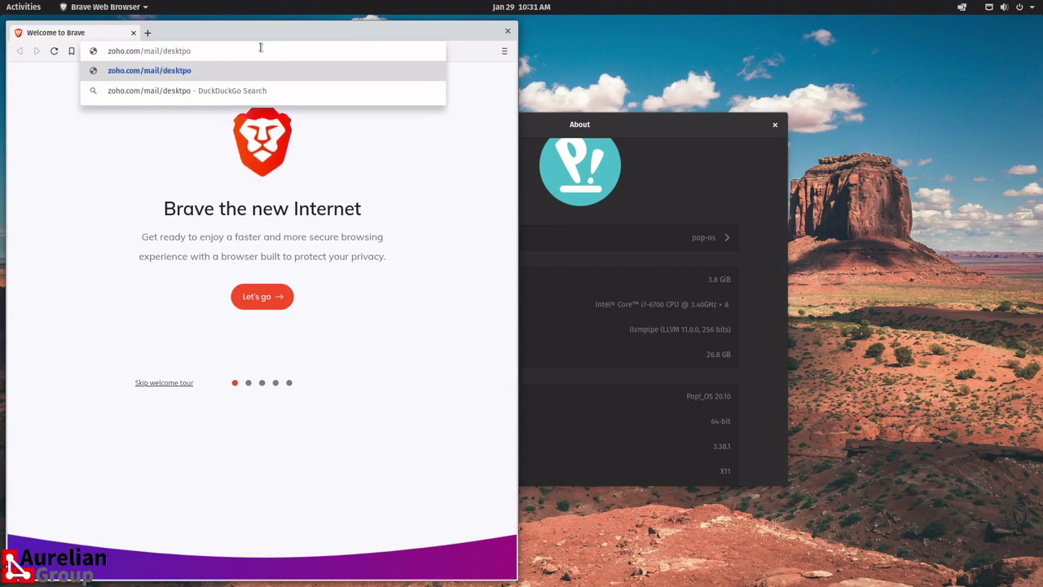
{"action": "key", "text": "BackSpace"}
{"action": "key", "text": "BackSpace"}
{"action": "type", "text": "op"}
{"action": "key", "text": "Return"}
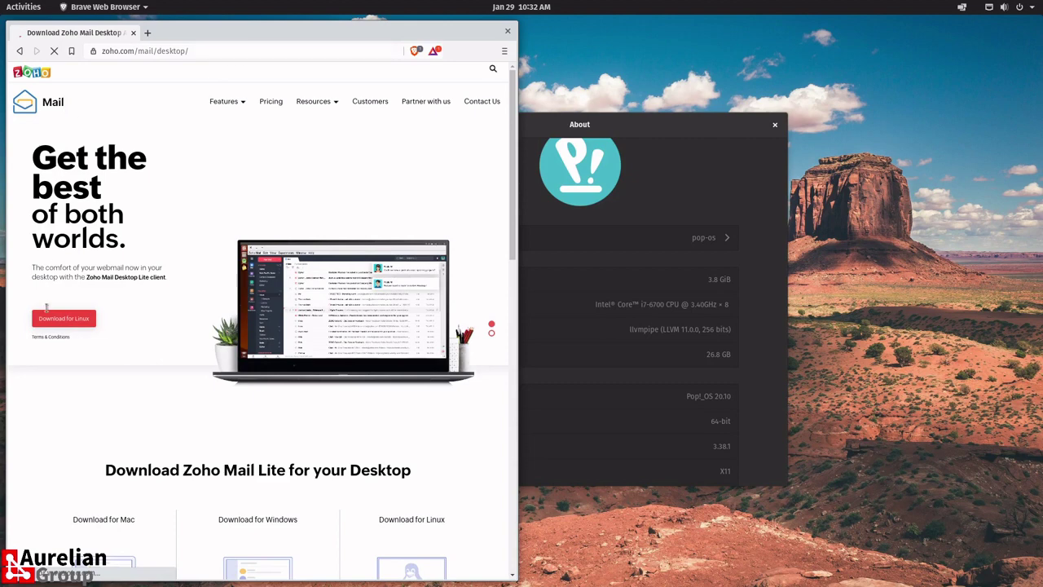
{"action": "left_click", "coordinate": [49, 323]}
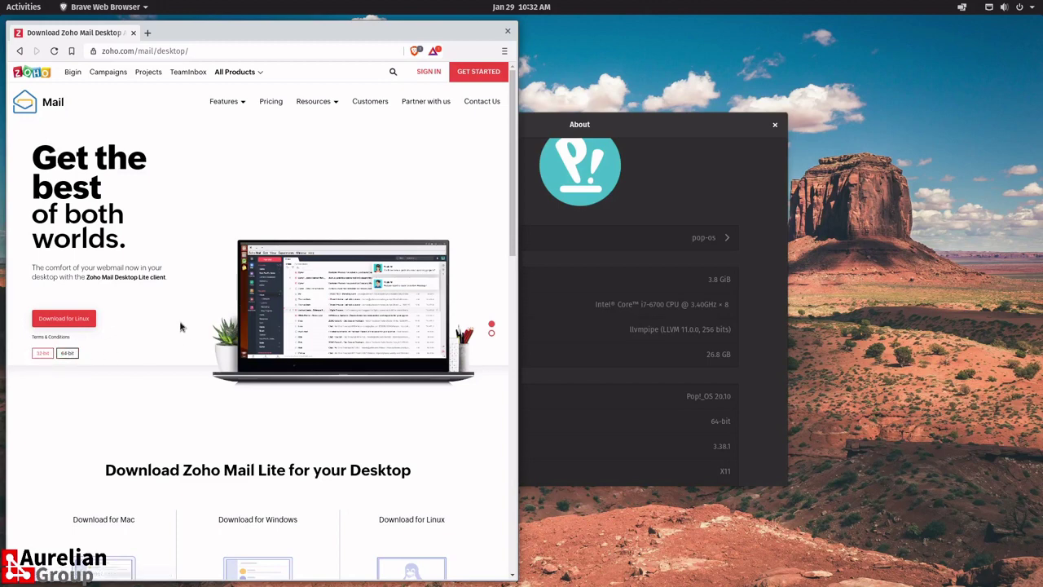
{"action": "left_click", "coordinate": [76, 356]}
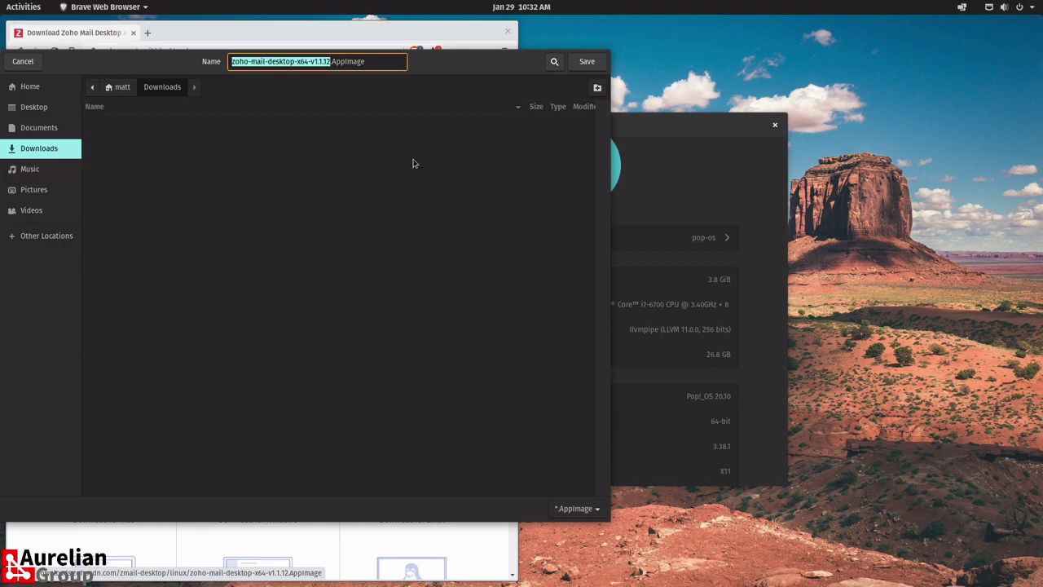
Save zoho-mail-desktop-x64-v1.1.12.AppImage to Downloads and open it from the download bar.
{"action": "left_click", "coordinate": [599, 61]}
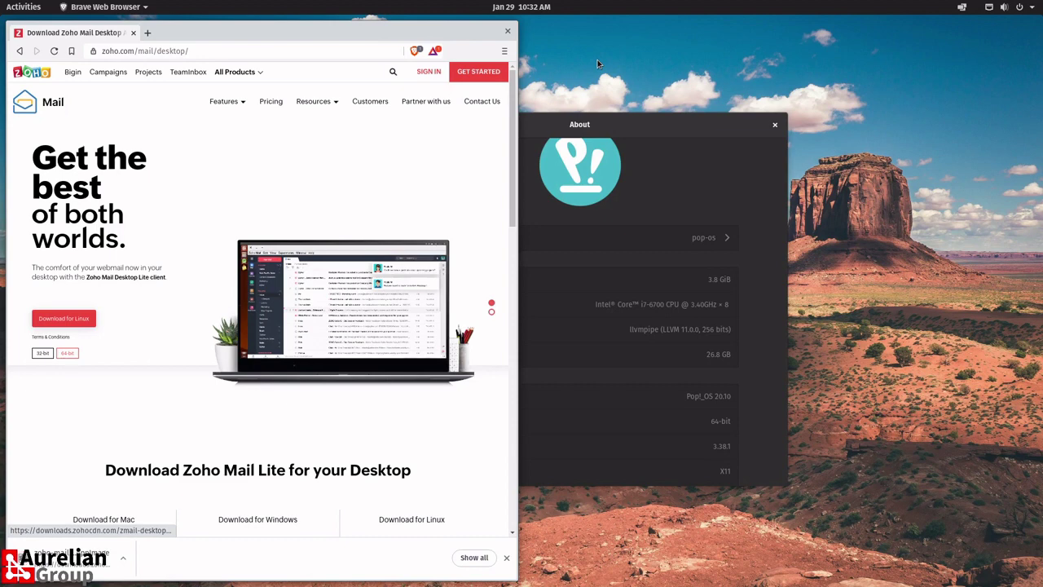
{"action": "left_click", "coordinate": [122, 557]}
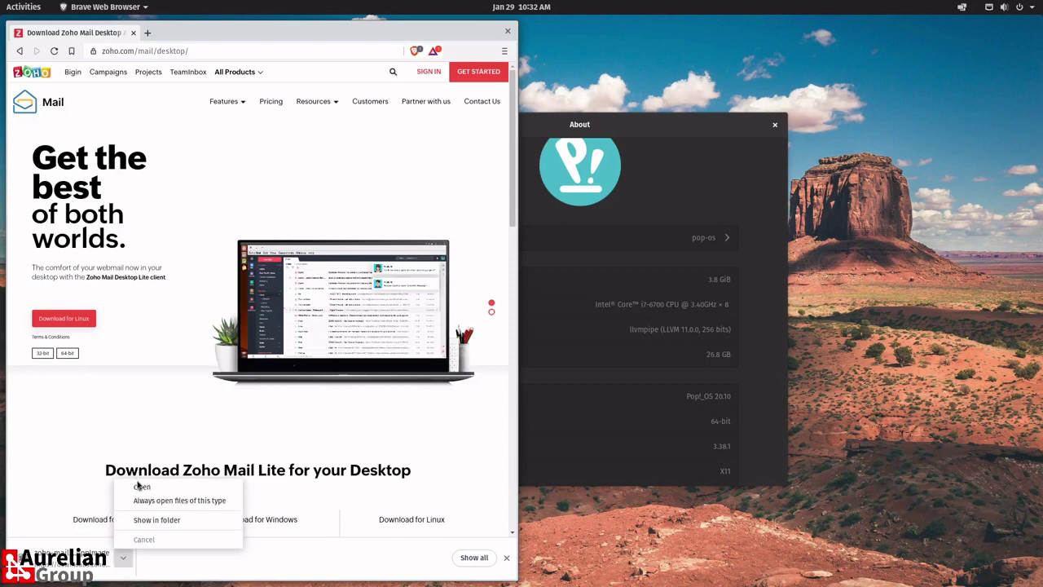
{"action": "left_click", "coordinate": [141, 487]}
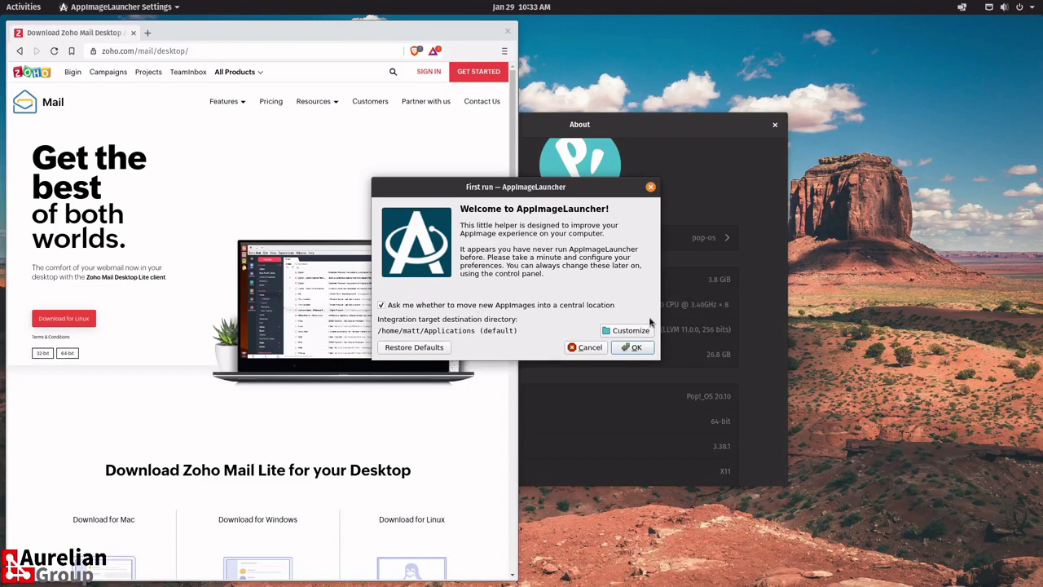
Integrate and run the Zoho Mail AppImage with default settings, acknowledging its security notice.
{"action": "left_click", "coordinate": [635, 348]}
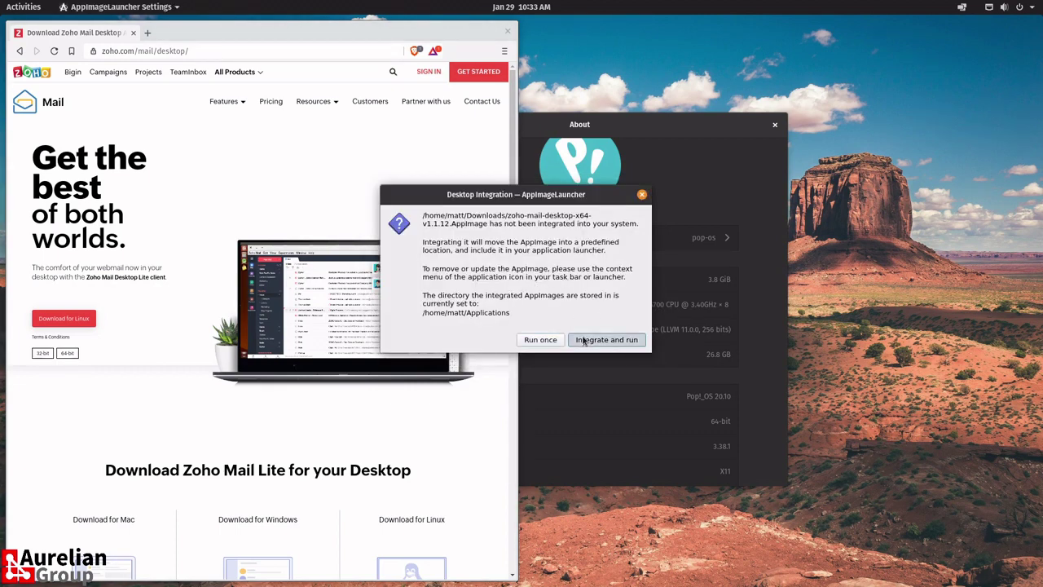
{"action": "left_click", "coordinate": [602, 339]}
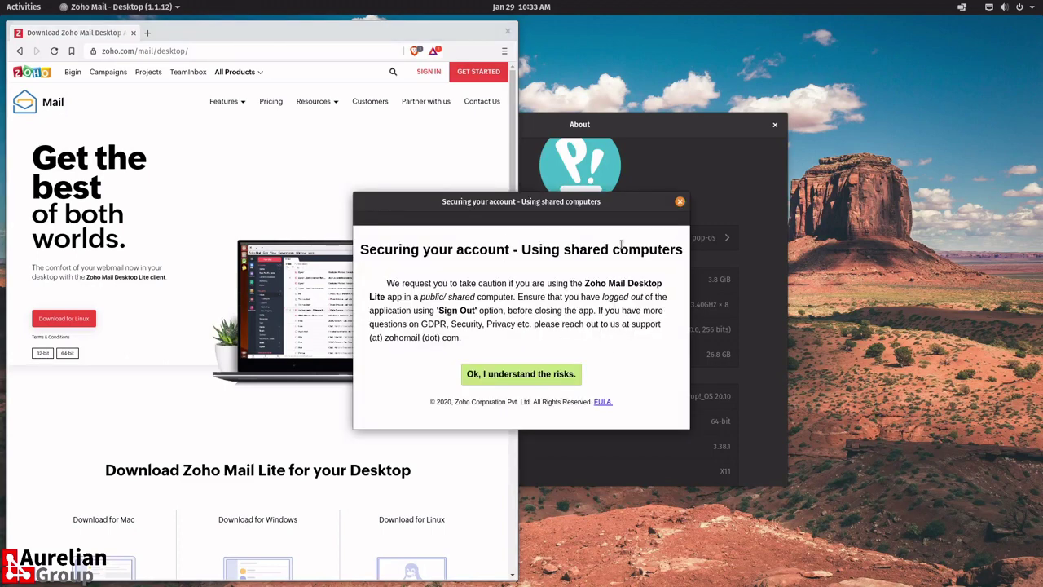
{"action": "left_click", "coordinate": [495, 375]}
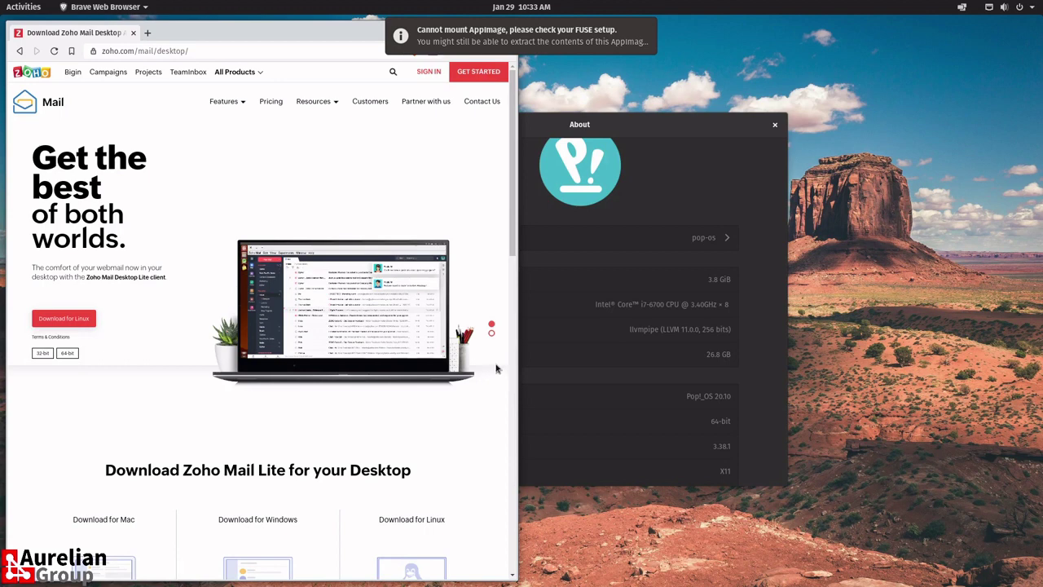
{"action": "mouse_move", "coordinate": [621, 58]}
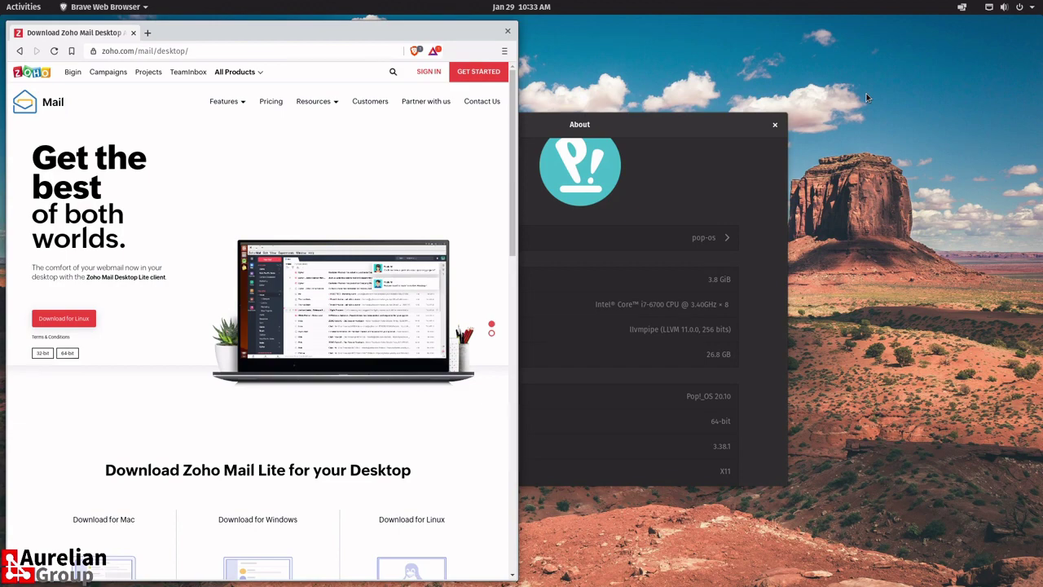
Search 'zoho mail' in Activities and add Zoho Mail – Desktop to favorites.
{"action": "key", "text": "super"}
{"action": "type", "text": "zoho mail"}
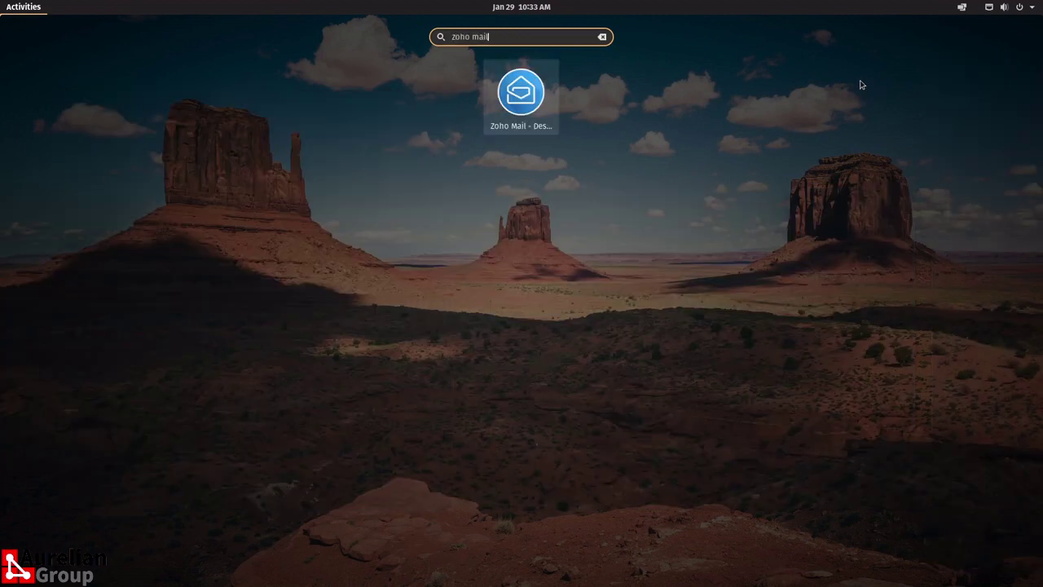
{"action": "right_click", "coordinate": [535, 104]}
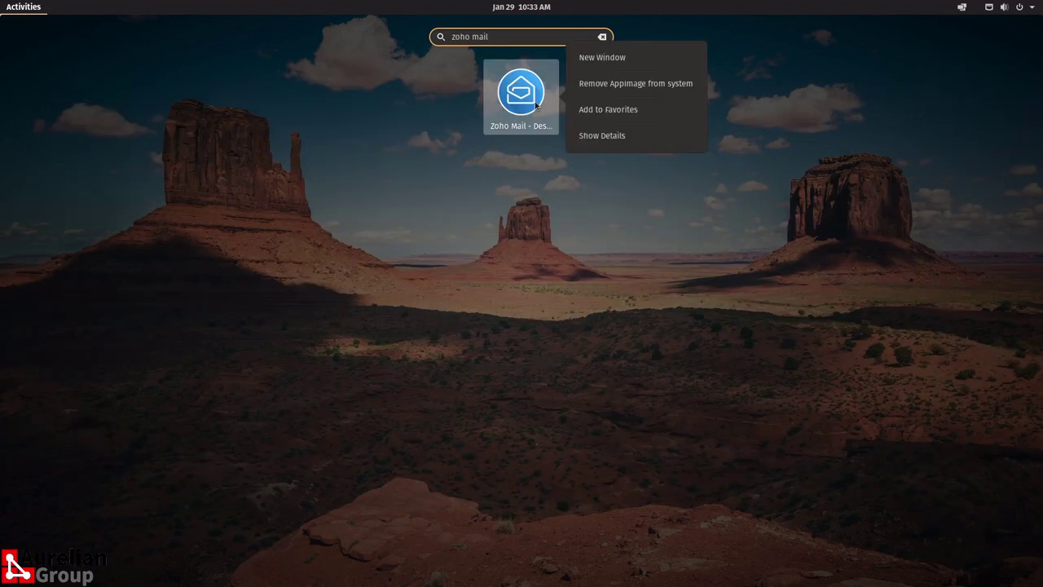
{"action": "left_click", "coordinate": [581, 109]}
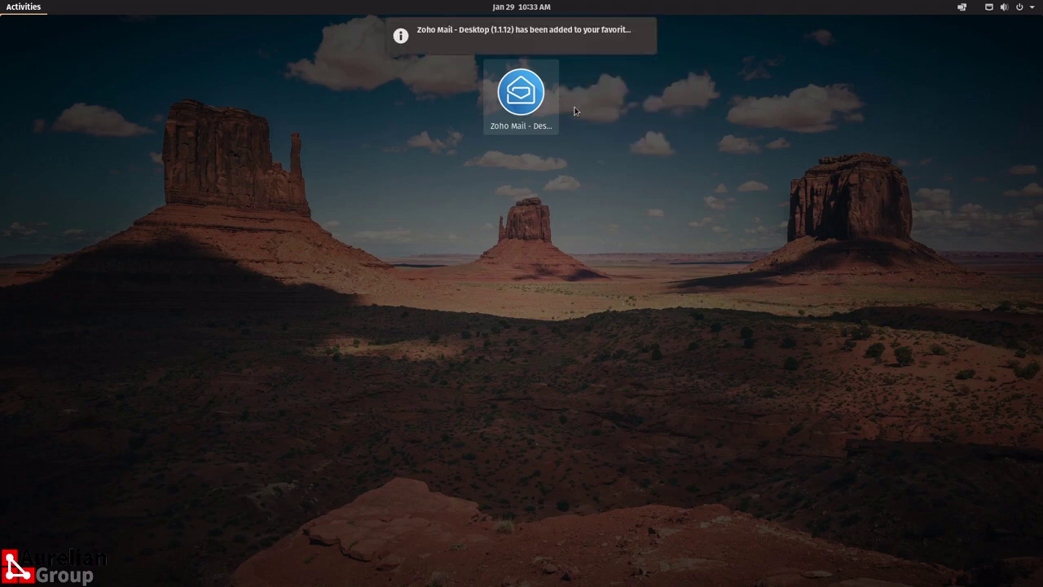
{"action": "left_click", "coordinate": [523, 98]}
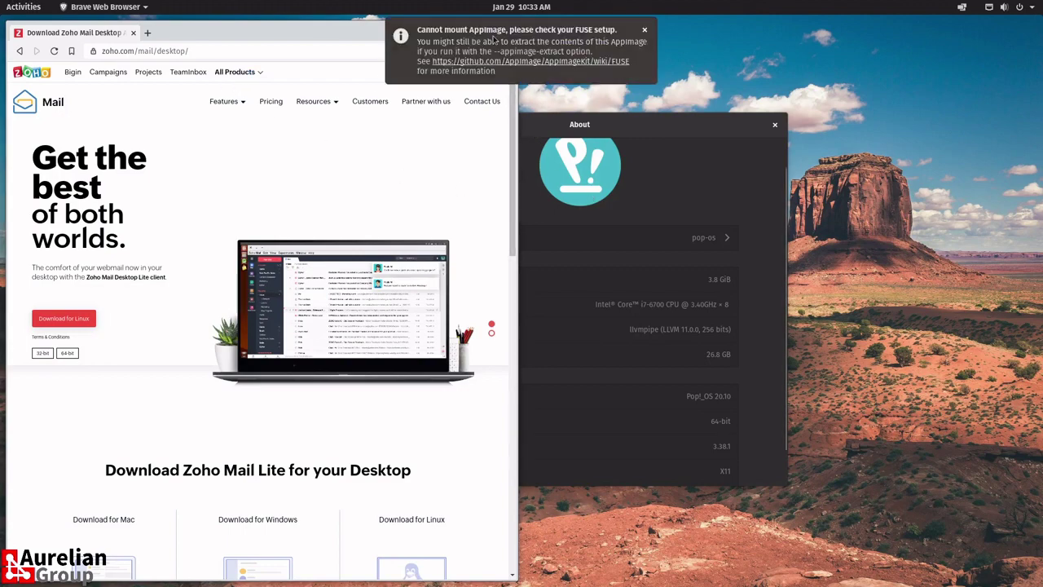
Move the Zoho Mail dock icon to second place, just below Brave.
{"action": "left_click", "coordinate": [31, 7]}
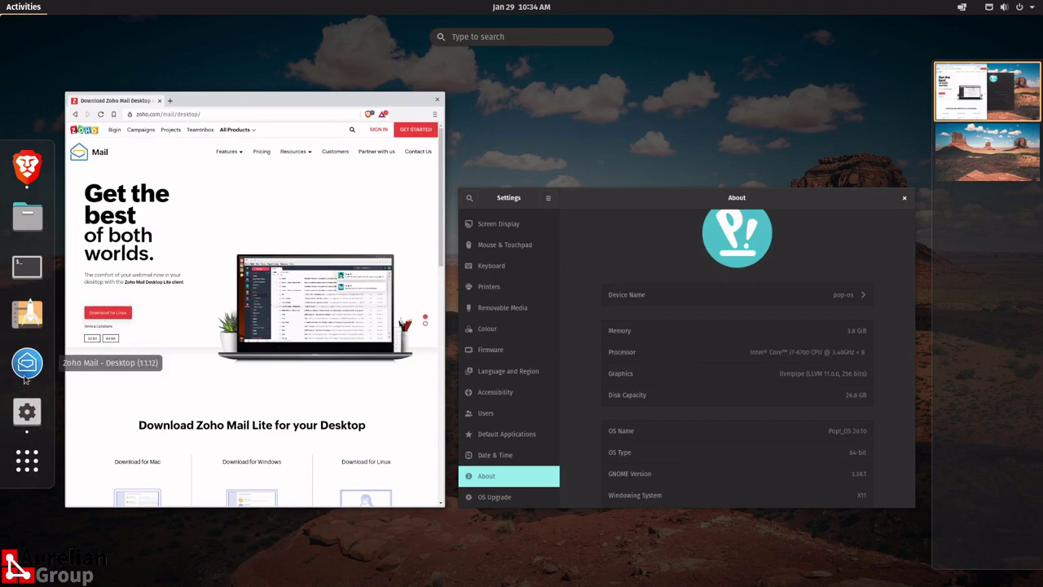
{"action": "left_click_drag", "start_coordinate": [27, 363], "coordinate": [25, 216]}
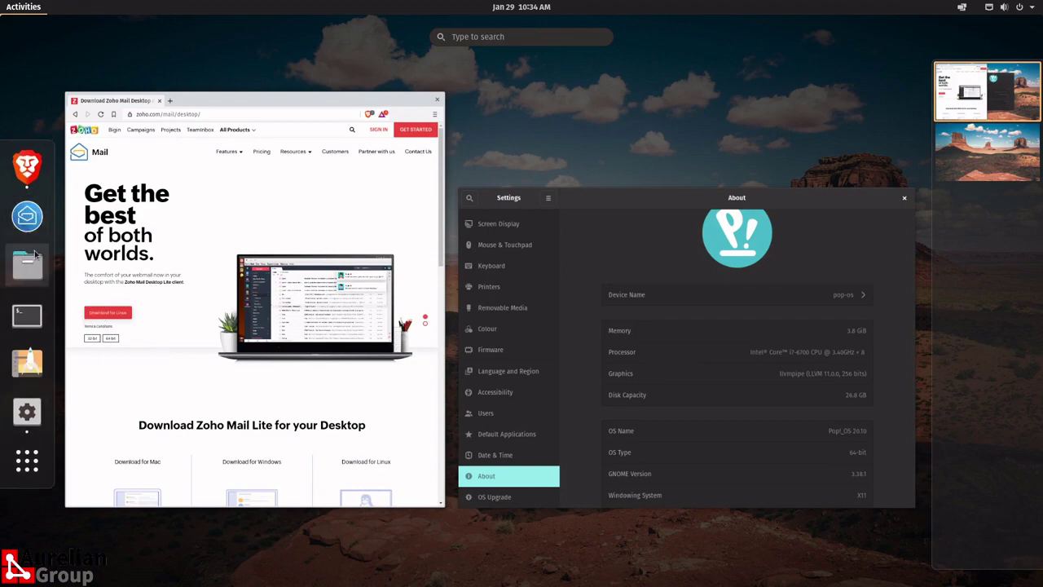
{"action": "left_click", "coordinate": [25, 217]}
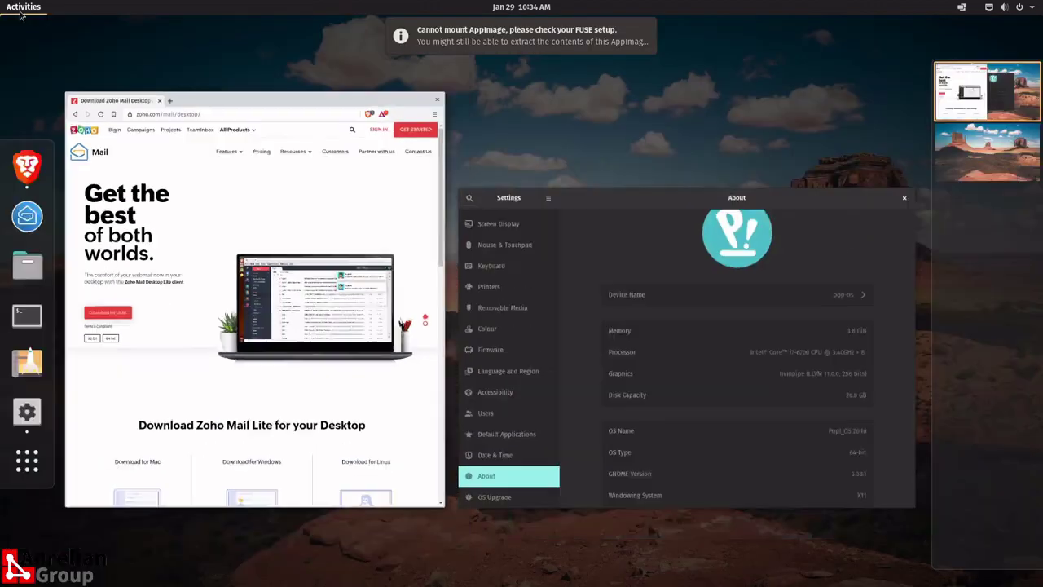
{"action": "left_click", "coordinate": [23, 7]}
{"action": "left_click", "coordinate": [75, 216]}
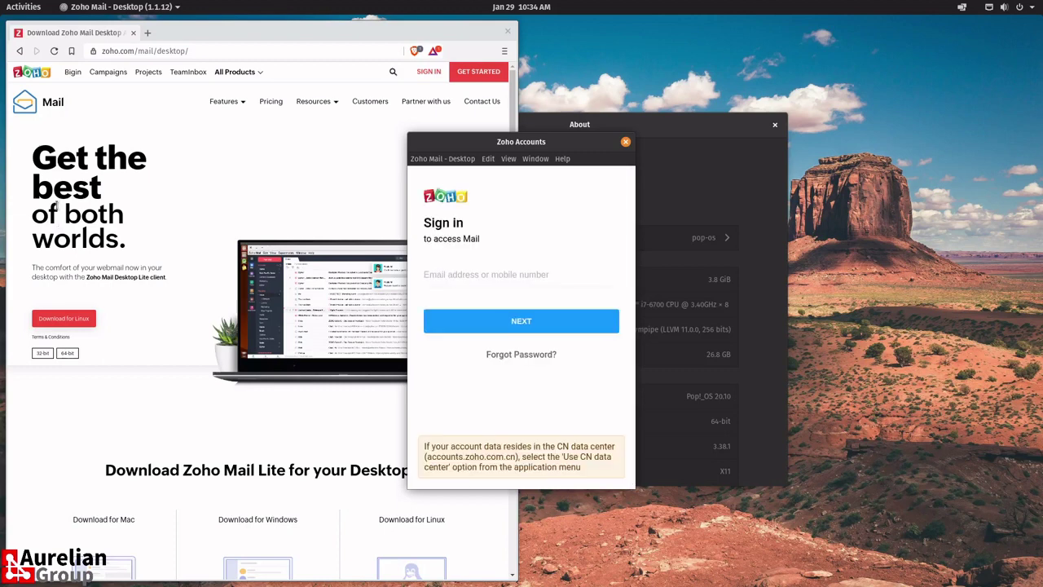
Clear the email field in the Zoho Accounts sign-in window.
{"action": "left_click", "coordinate": [478, 272]}
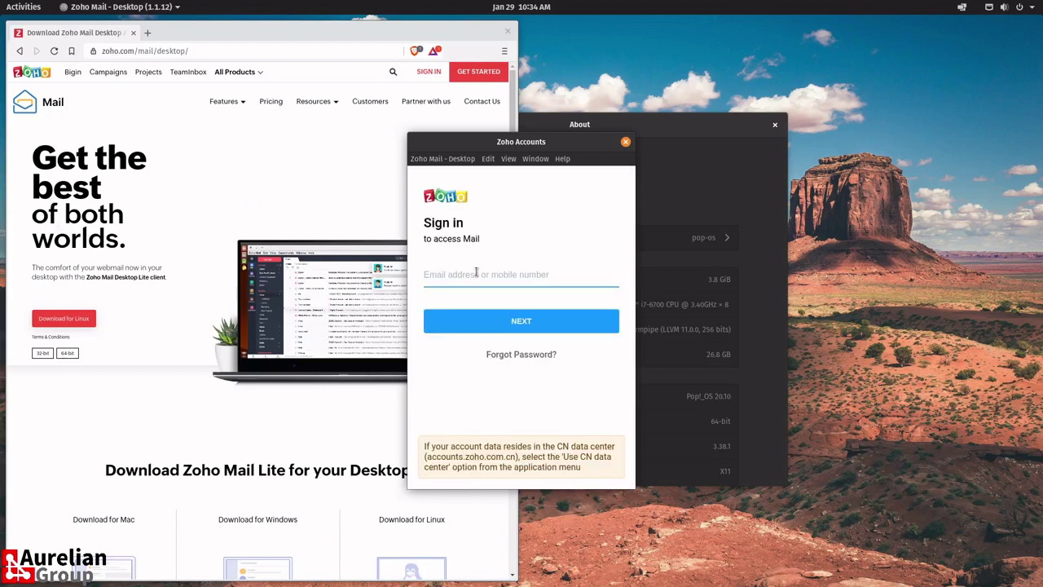
{"action": "type", "text": "m"}
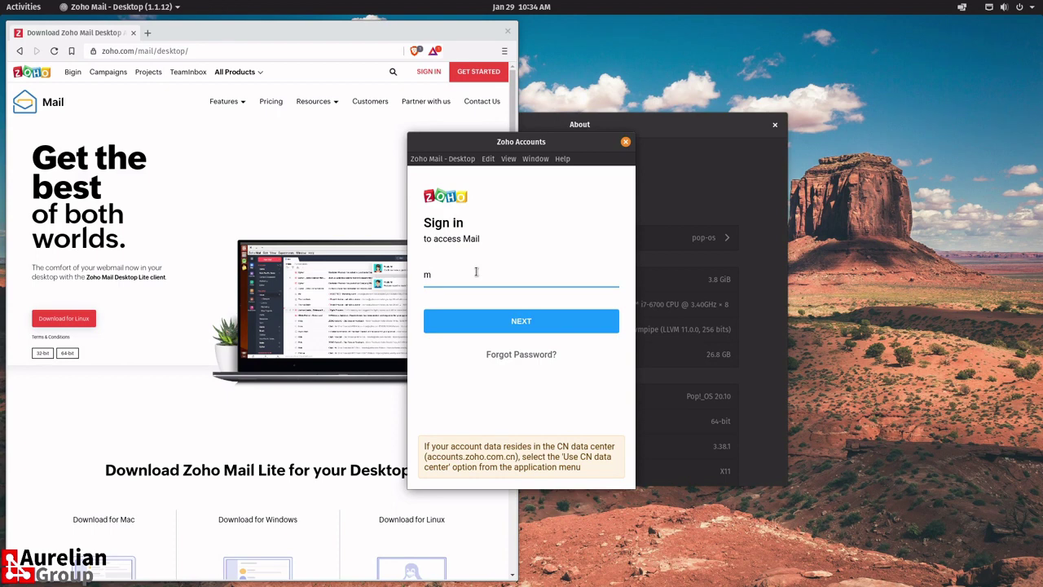
{"action": "key", "text": "BackSpace"}
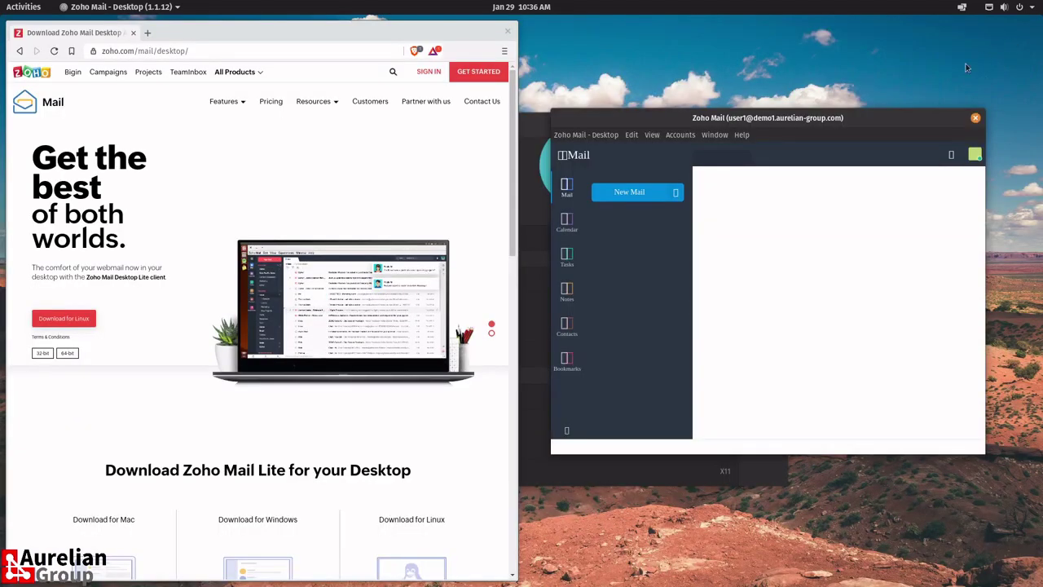
Close the Zoho Mail window and relaunch it from the dock.
{"action": "left_click", "coordinate": [975, 119]}
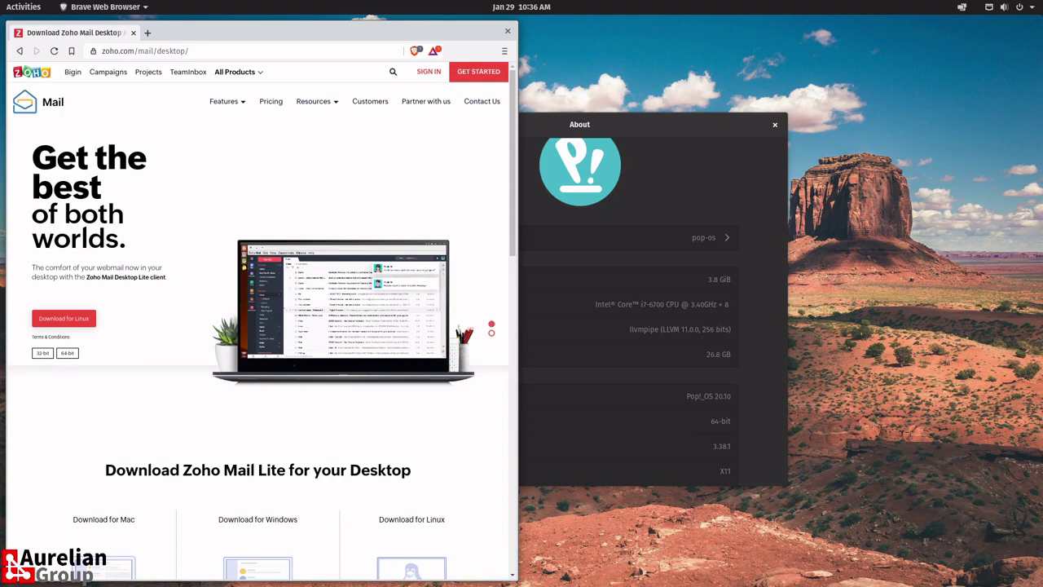
{"action": "key", "text": "super"}
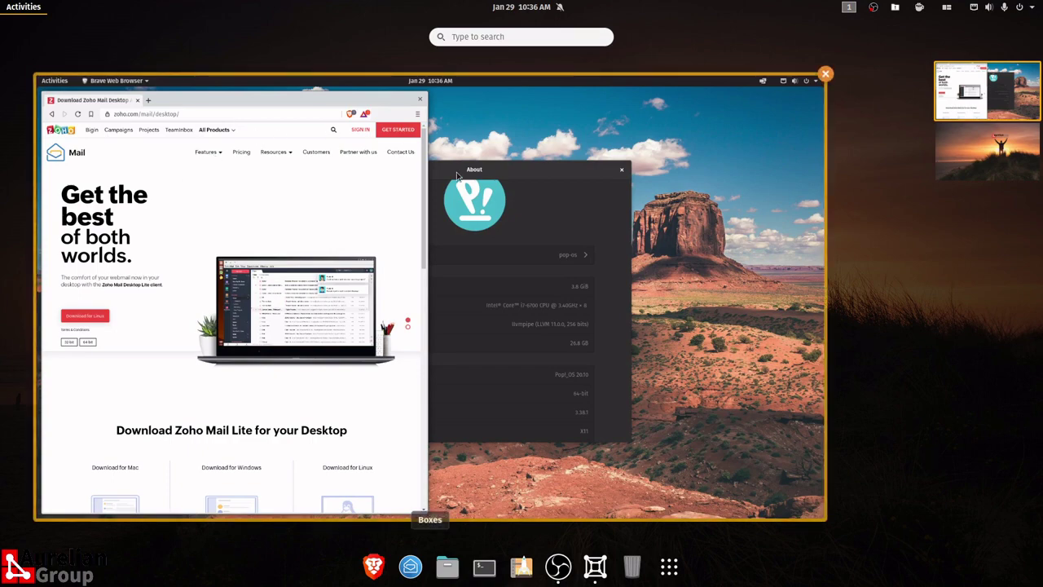
{"action": "left_click", "coordinate": [596, 118]}
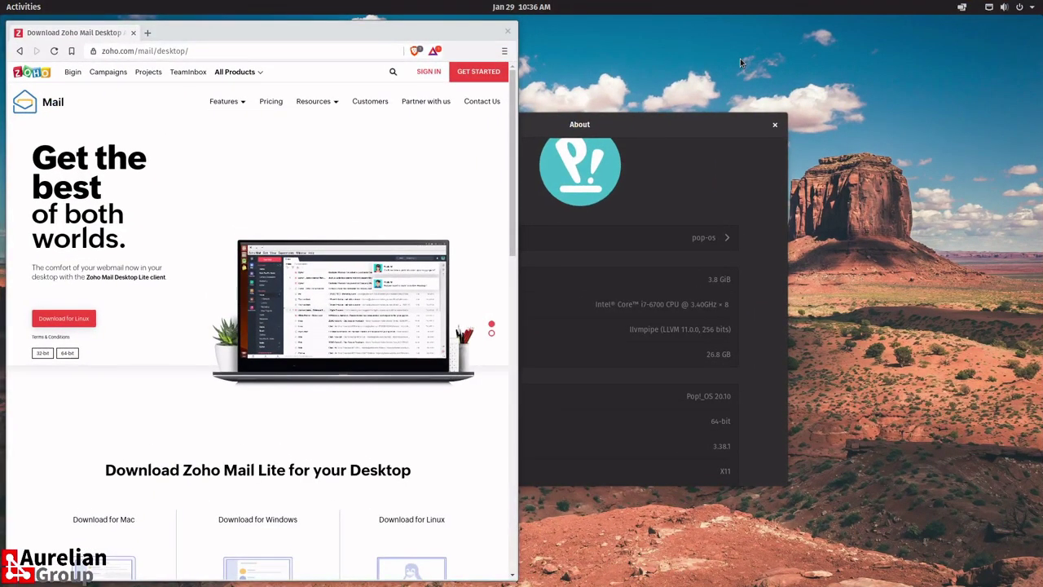
{"action": "key", "text": "super"}
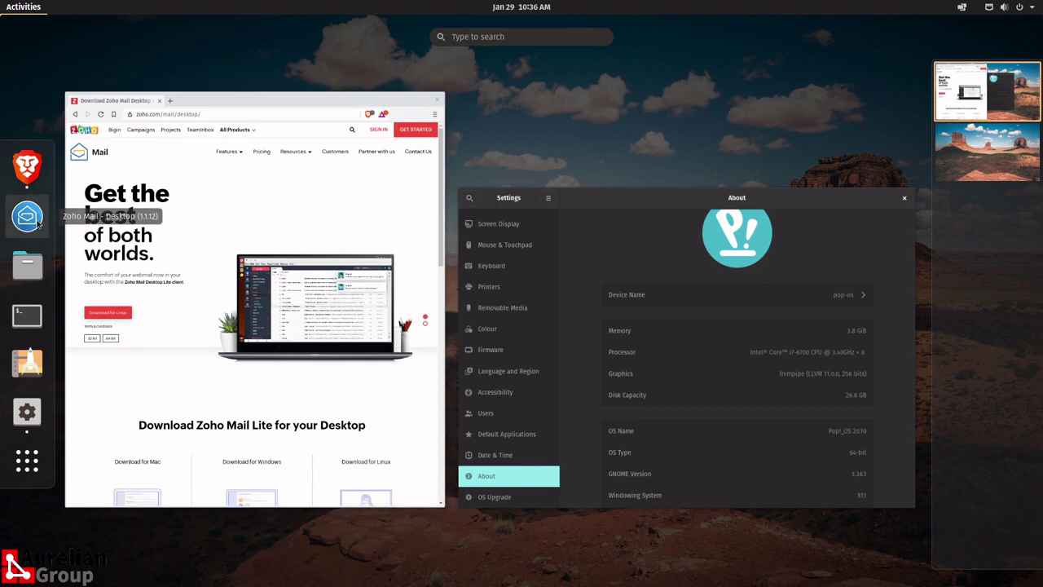
{"action": "left_click", "coordinate": [38, 225]}
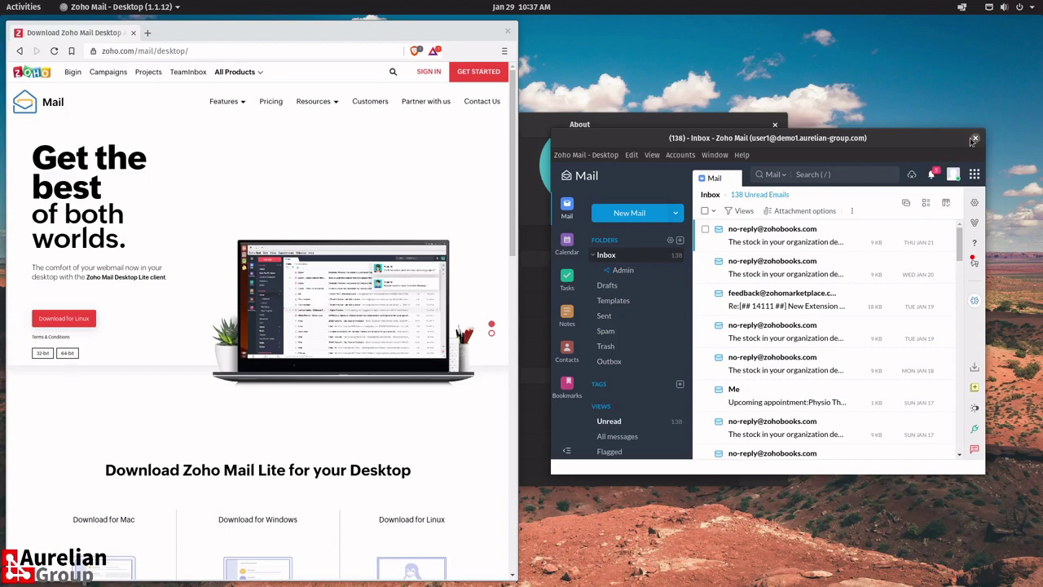
Maximize Zoho Mail, snap it to the right half, then drag it back to the centre.
{"action": "double_click", "coordinate": [901, 137]}
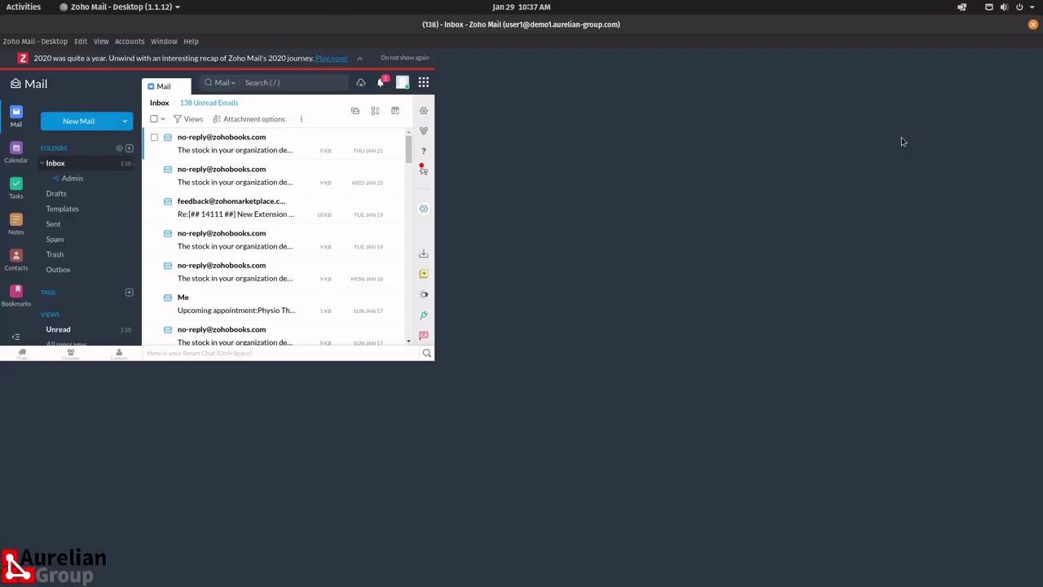
{"action": "double_click", "coordinate": [728, 25]}
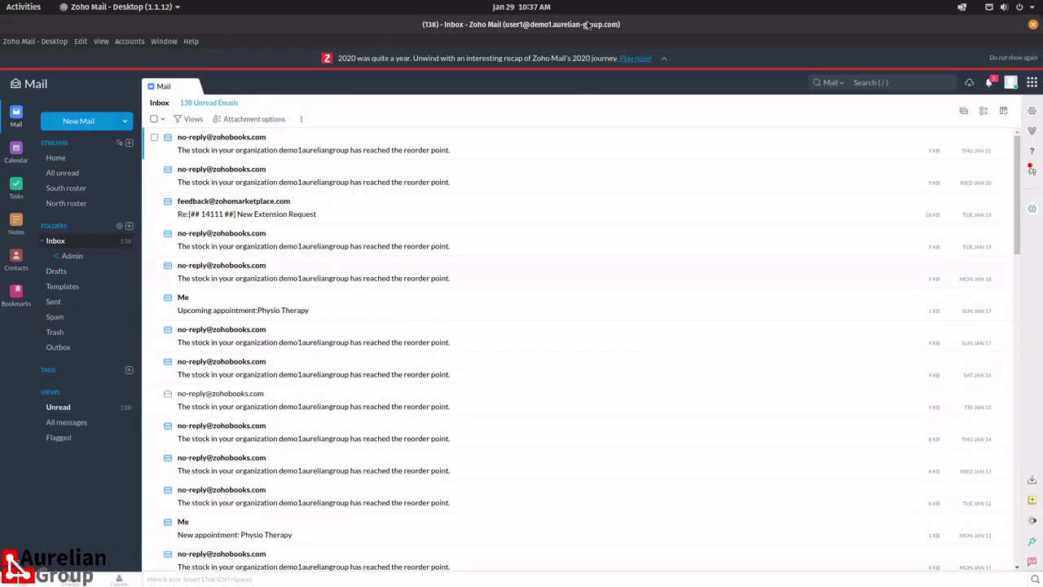
{"action": "left_click_drag", "start_coordinate": [587, 25], "coordinate": [1040, 211]}
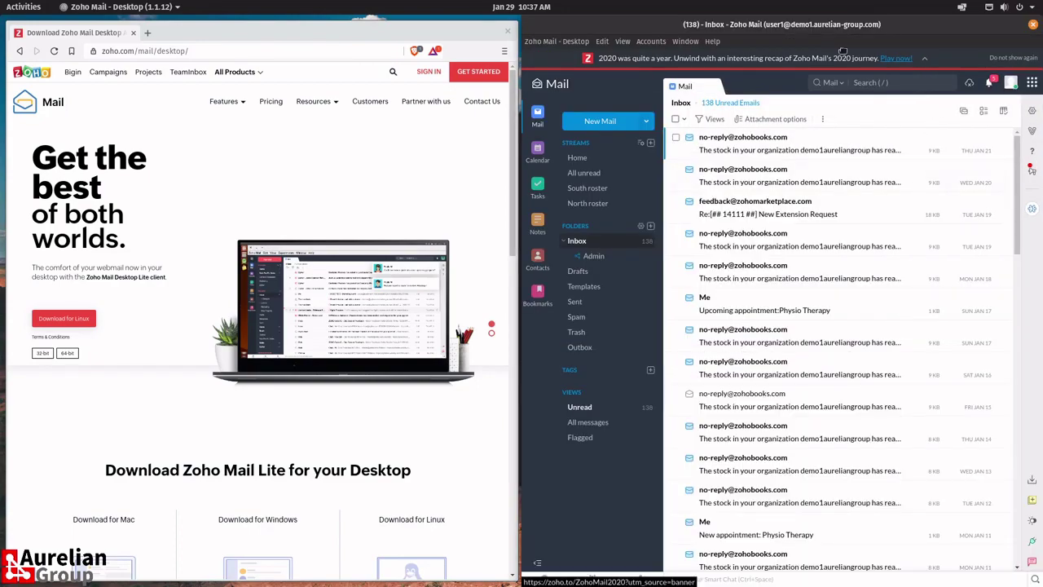
{"action": "left_click_drag", "start_coordinate": [842, 50], "coordinate": [623, 166]}
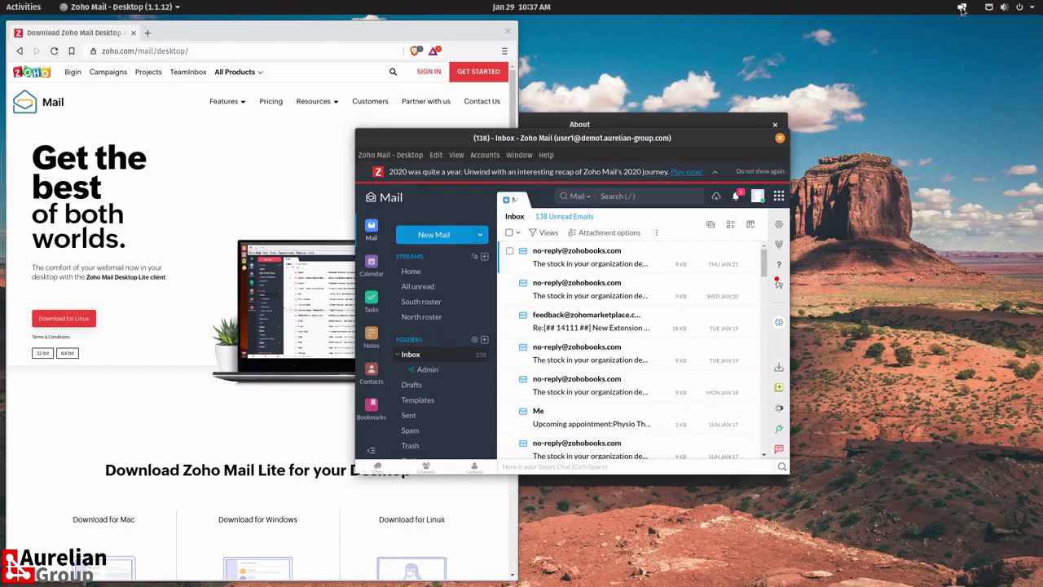
Turn on Tile Windows from the Pop Shell menu to tile Settings, Zoho Mail and Brave.
{"action": "left_click", "coordinate": [963, 10]}
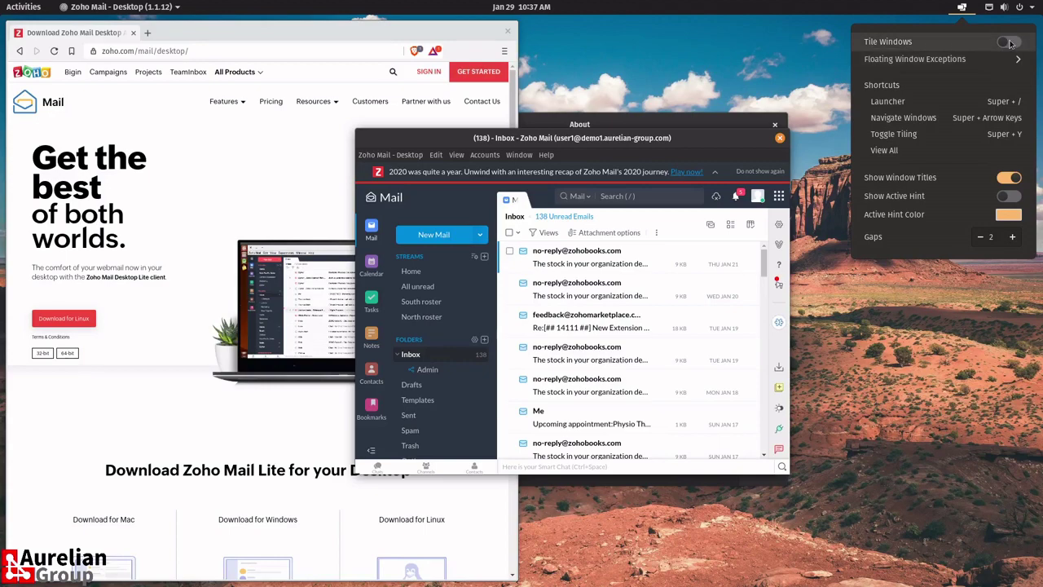
{"action": "left_click", "coordinate": [1009, 42]}
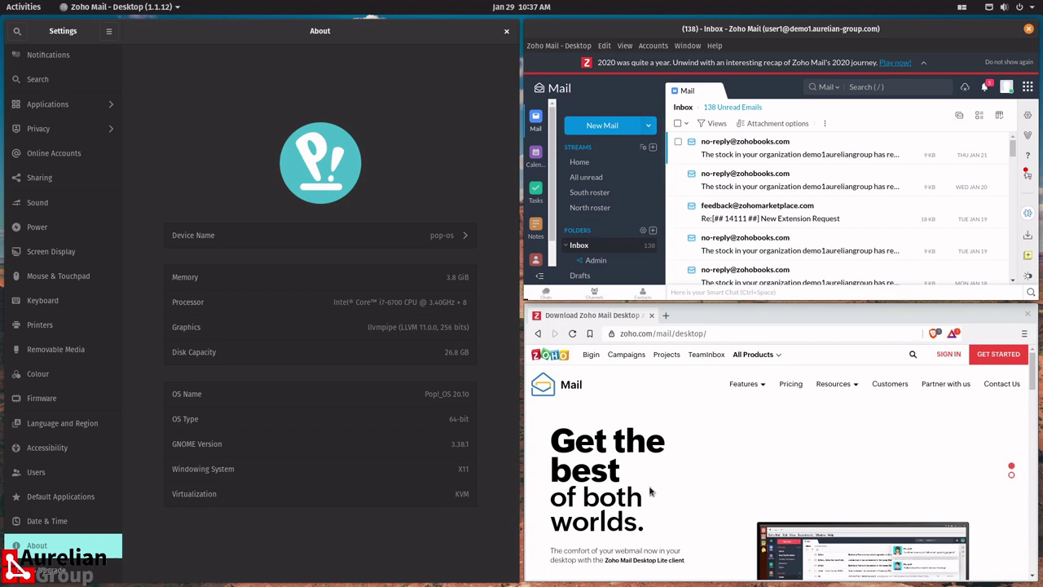
Add a terminal to the tiles, move Zoho Mail to the top-left tile and close Settings.
{"action": "key", "text": "super+t"}
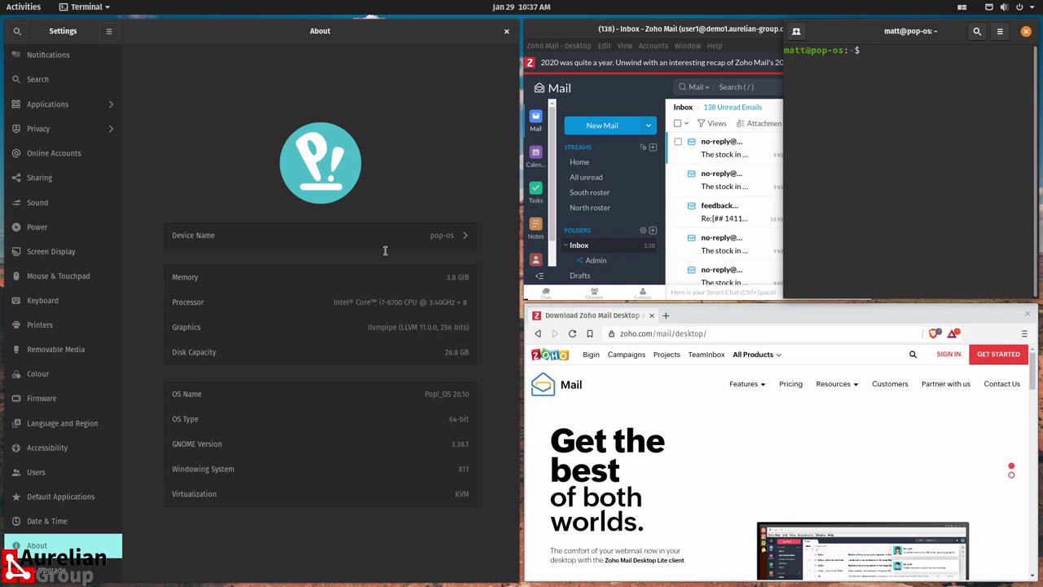
{"action": "left_click_drag", "start_coordinate": [642, 31], "coordinate": [347, 40]}
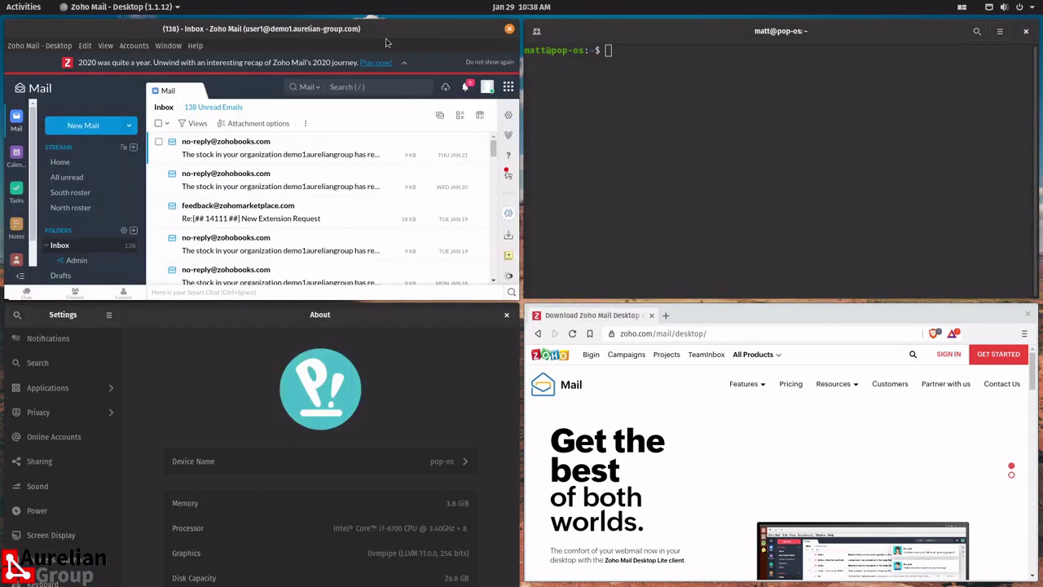
{"action": "left_click", "coordinate": [506, 316]}
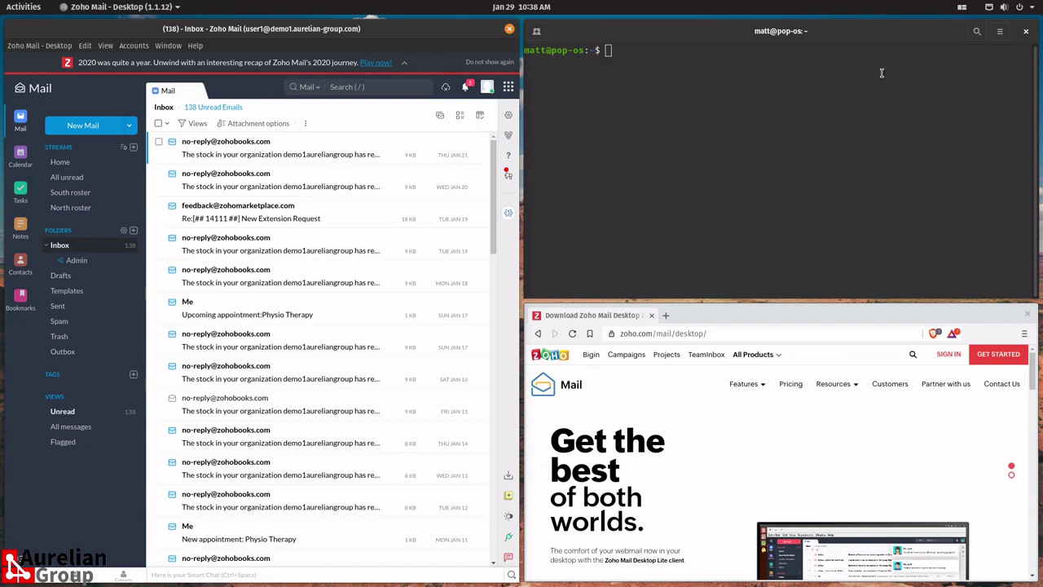
Widen the Zoho Mail tile and shrink the terminal so the browser tile grows taller.
{"action": "left_click", "coordinate": [961, 7]}
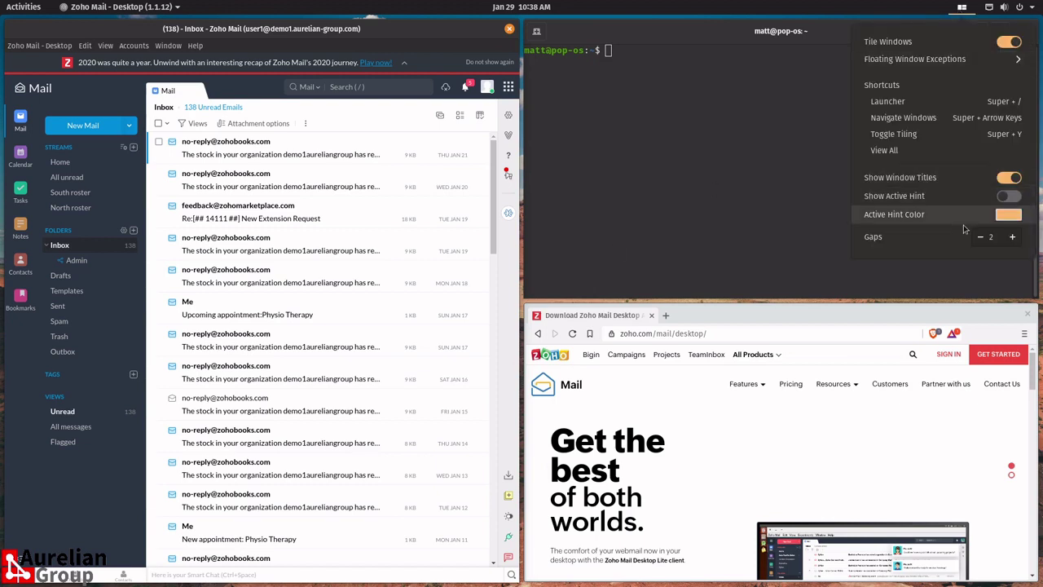
{"action": "left_click", "coordinate": [847, 314]}
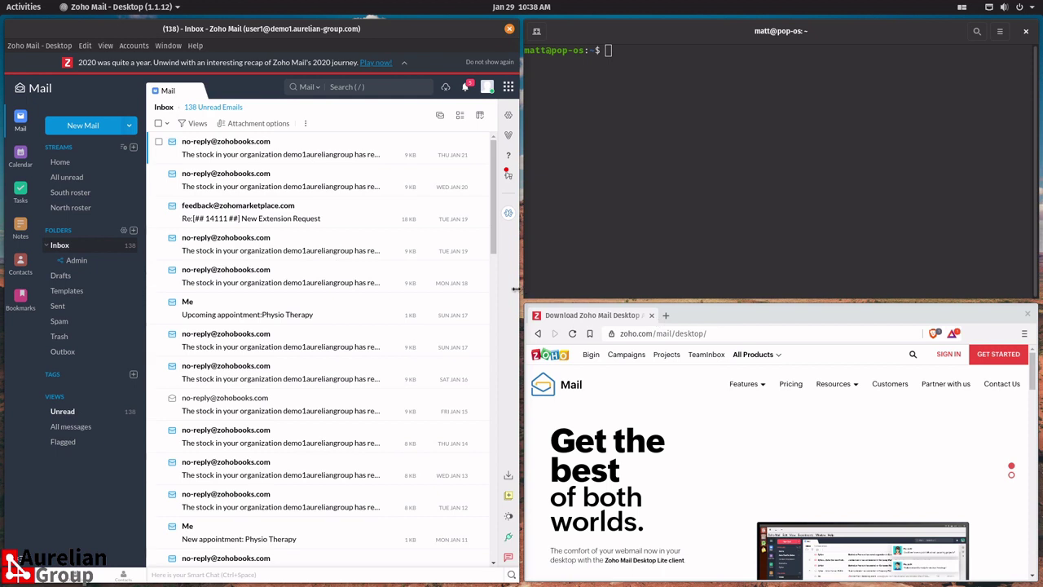
{"action": "left_click_drag", "start_coordinate": [601, 291], "coordinate": [742, 305]}
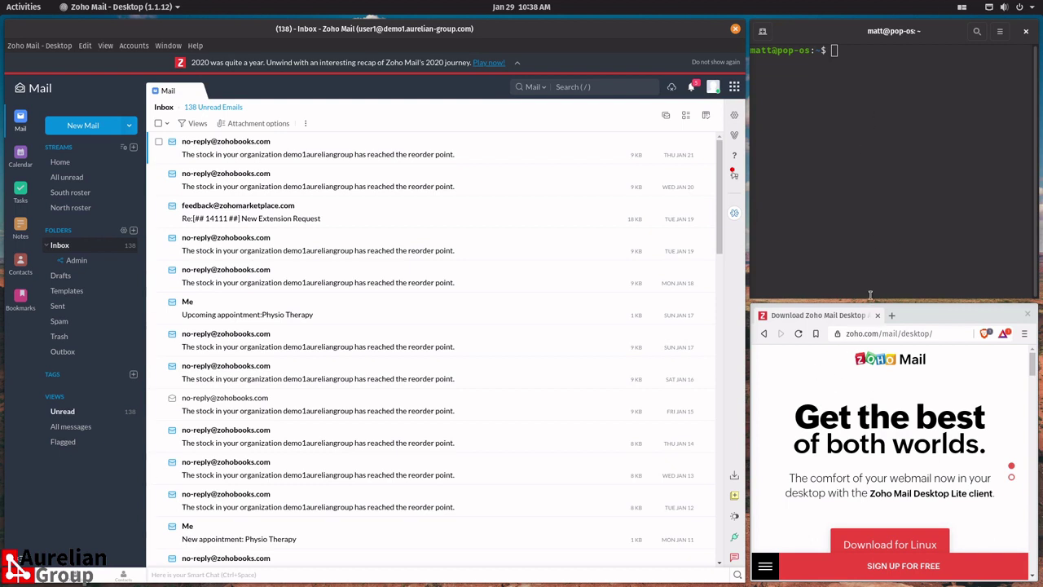
{"action": "left_click_drag", "start_coordinate": [888, 299], "coordinate": [894, 188]}
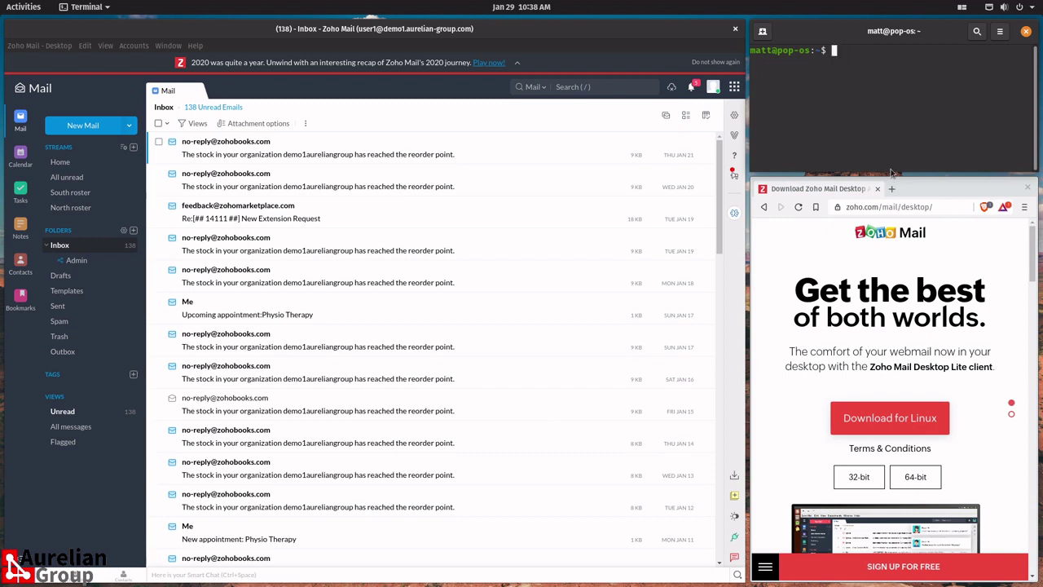
{"action": "left_click", "coordinate": [962, 8]}
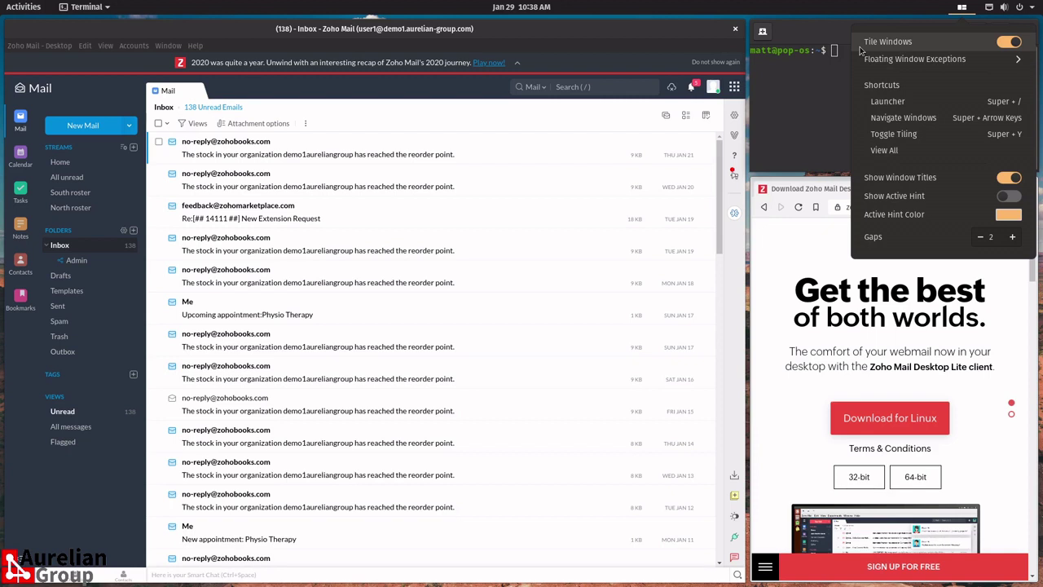
Check the Floating Window Exceptions list, then close the Zoho Mail window.
{"action": "left_click", "coordinate": [884, 61]}
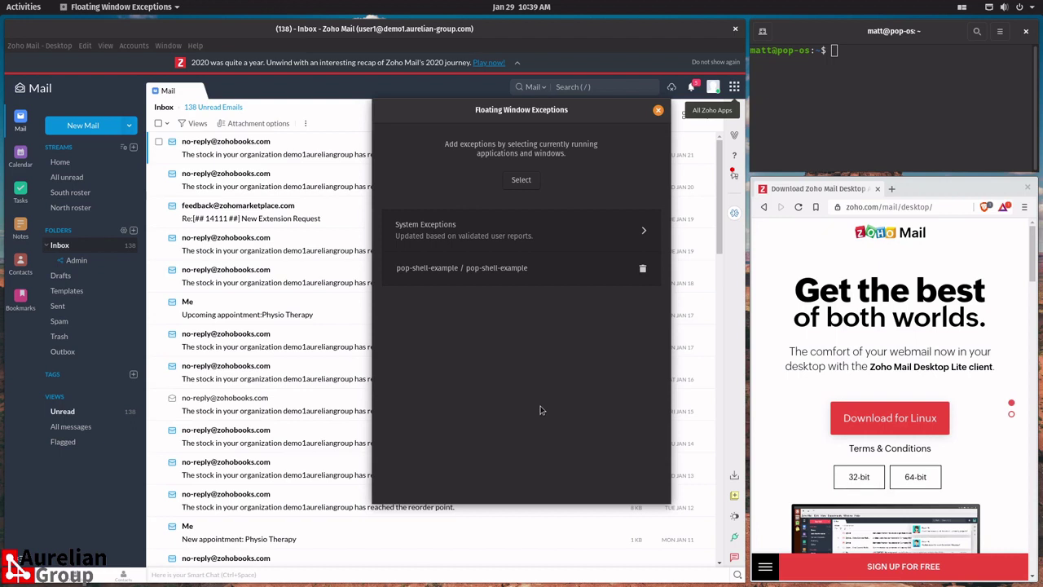
{"action": "left_click", "coordinate": [658, 113]}
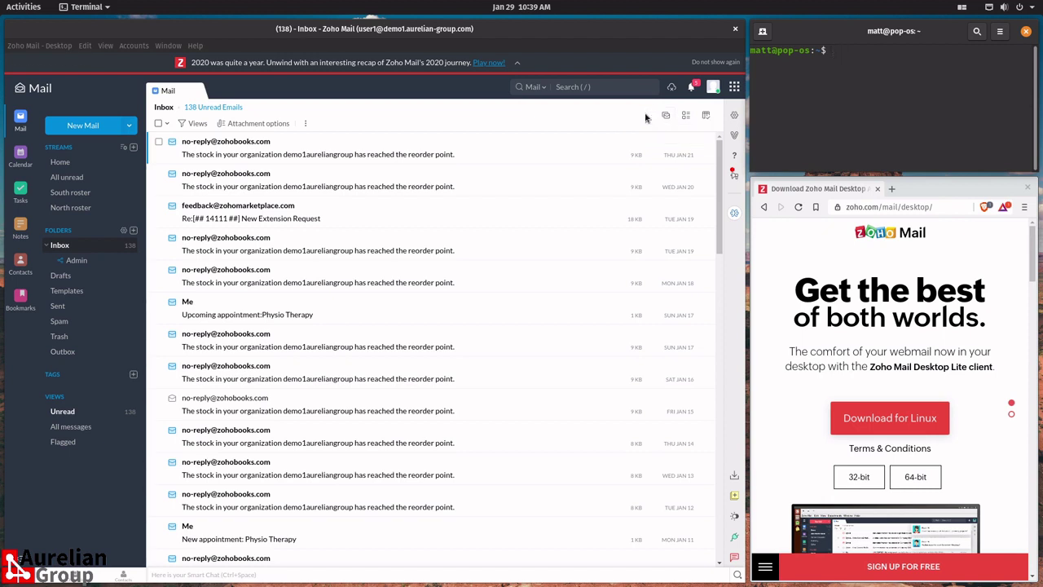
{"action": "left_click", "coordinate": [735, 31]}
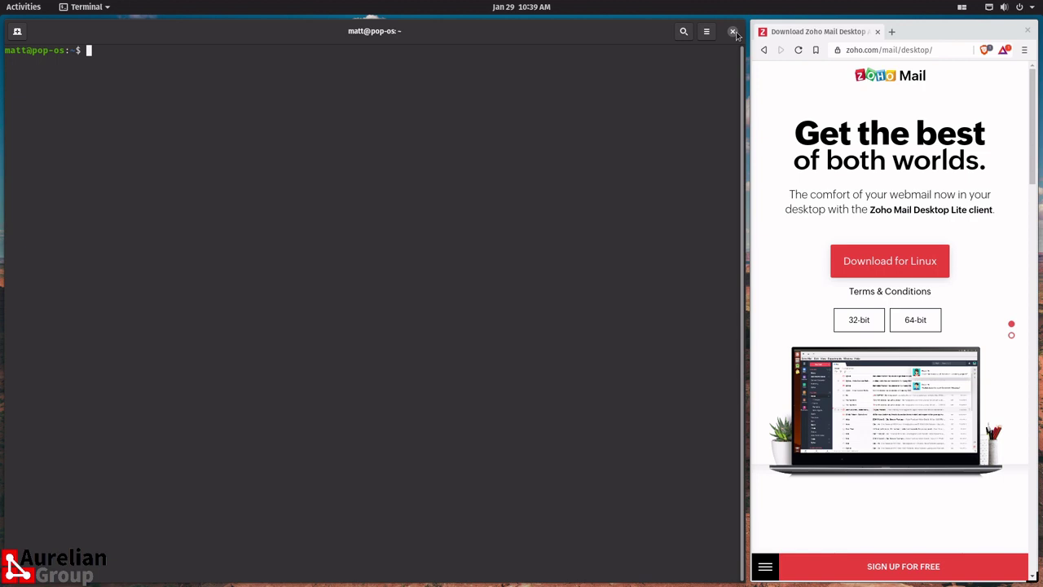
Close the terminal and load zoho.com/cliq in Brave.
{"action": "left_click", "coordinate": [734, 33]}
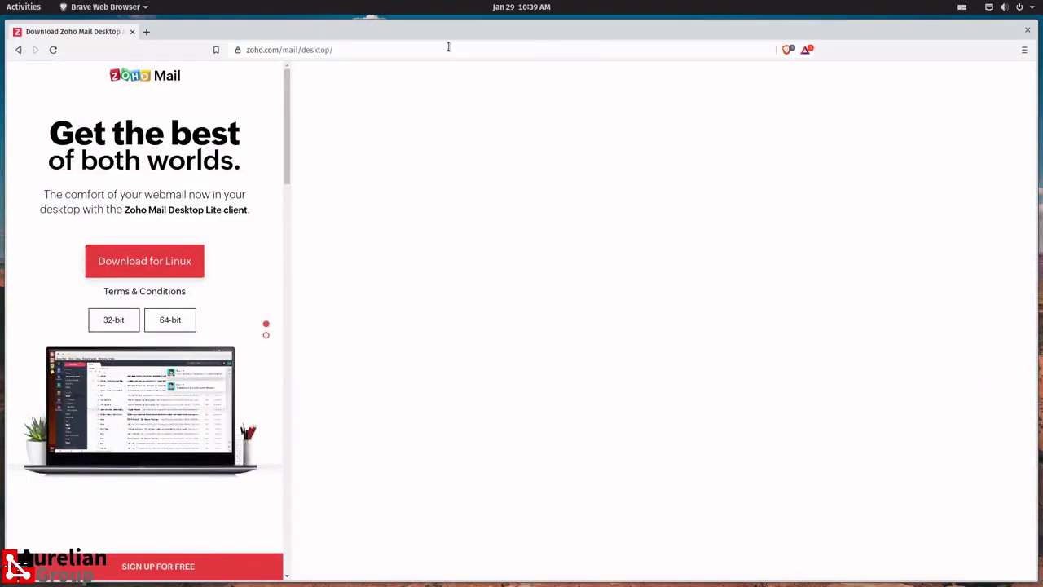
{"action": "left_click", "coordinate": [448, 49]}
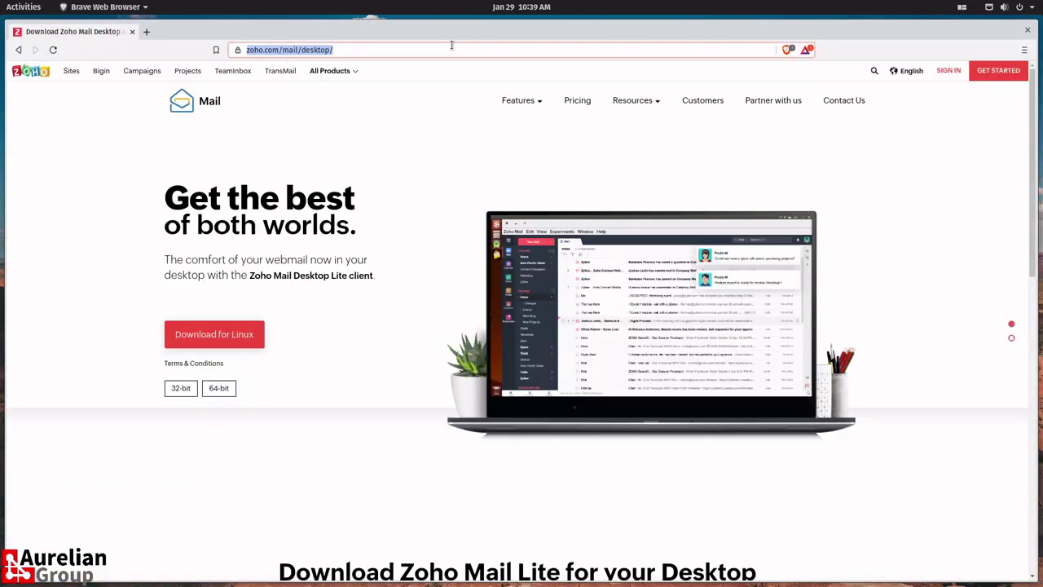
{"action": "type", "text": "z"}
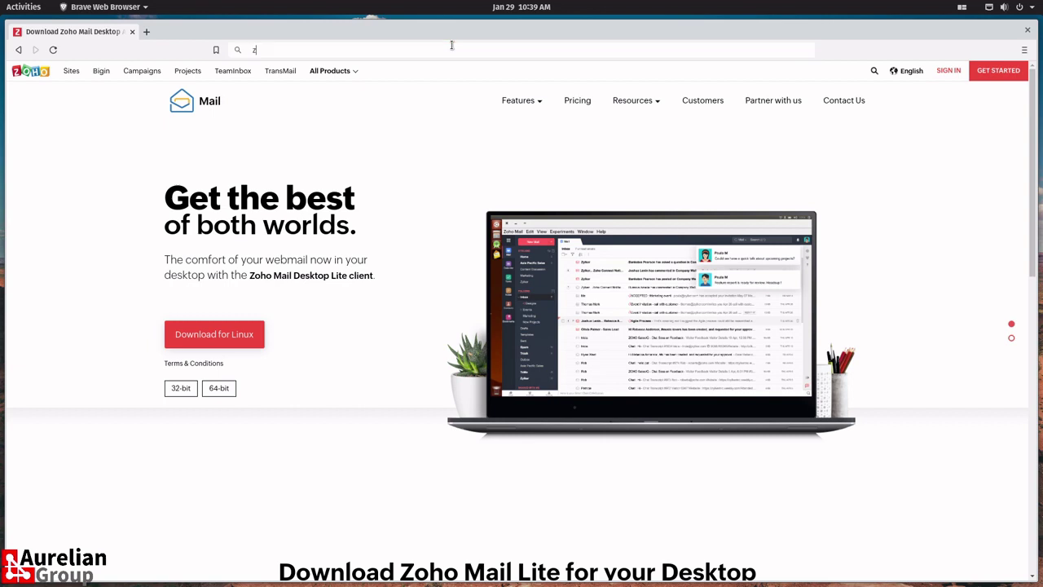
{"action": "type", "text": "oho.com/"}
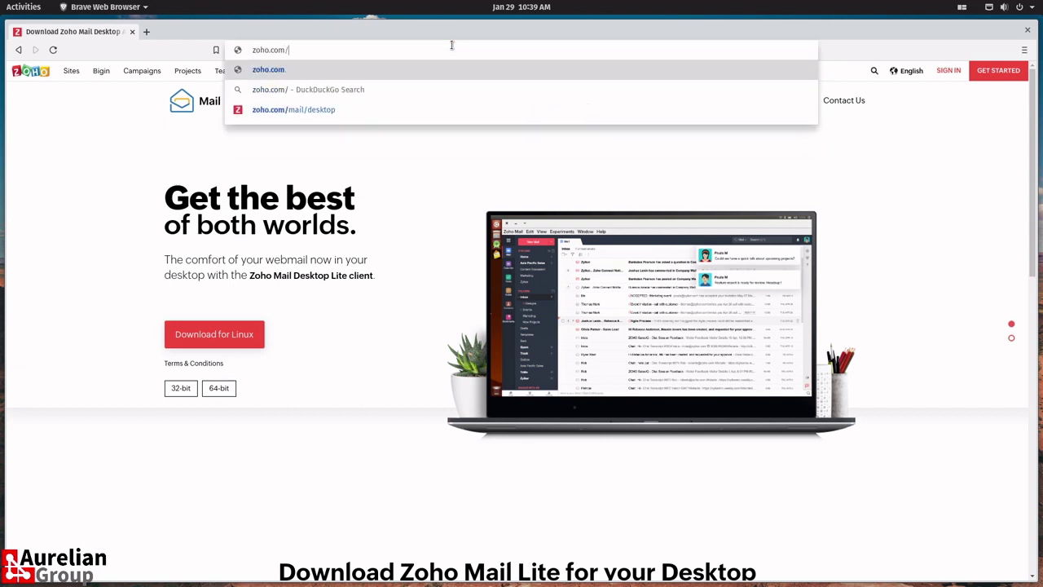
{"action": "type", "text": "cliq"}
{"action": "key", "text": "Return"}
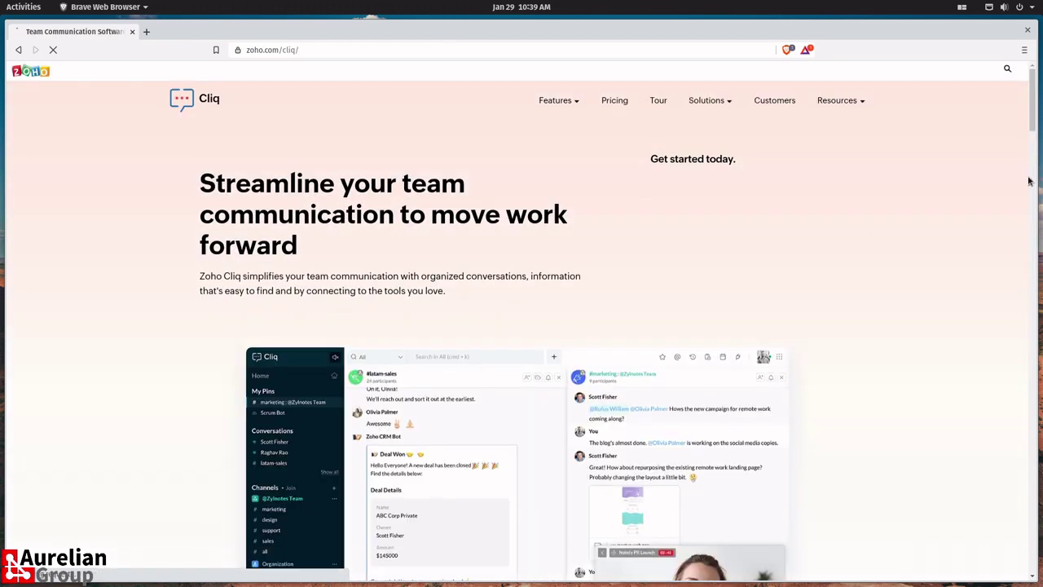
Scroll to the Desktop section and open Zoho Cliq's Linux download page.
{"action": "left_click_drag", "start_coordinate": [1033, 123], "coordinate": [1034, 548]}
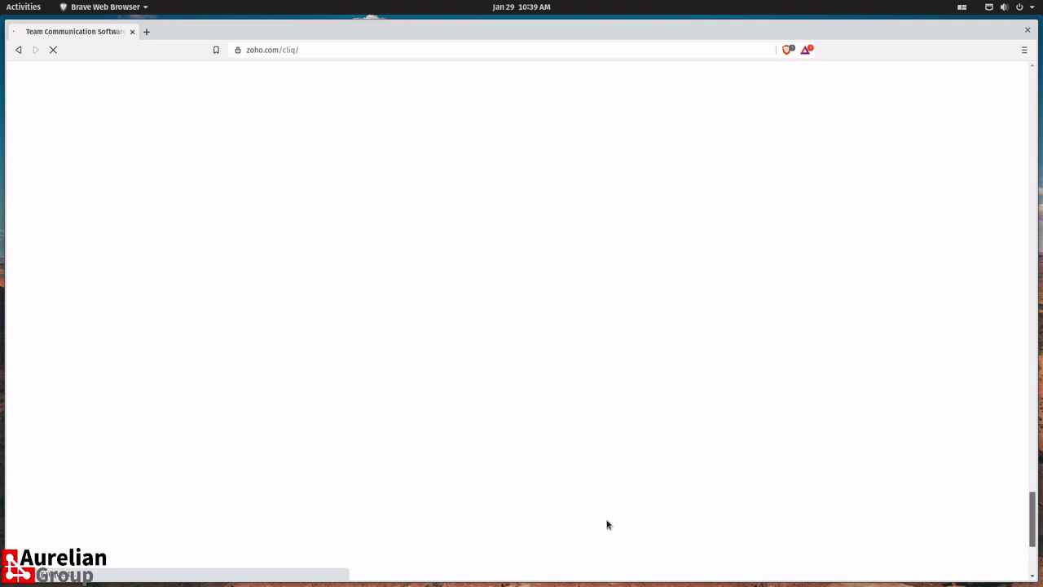
{"action": "scroll", "coordinate": [610, 396], "scroll_direction": "down", "scroll_amount": 3}
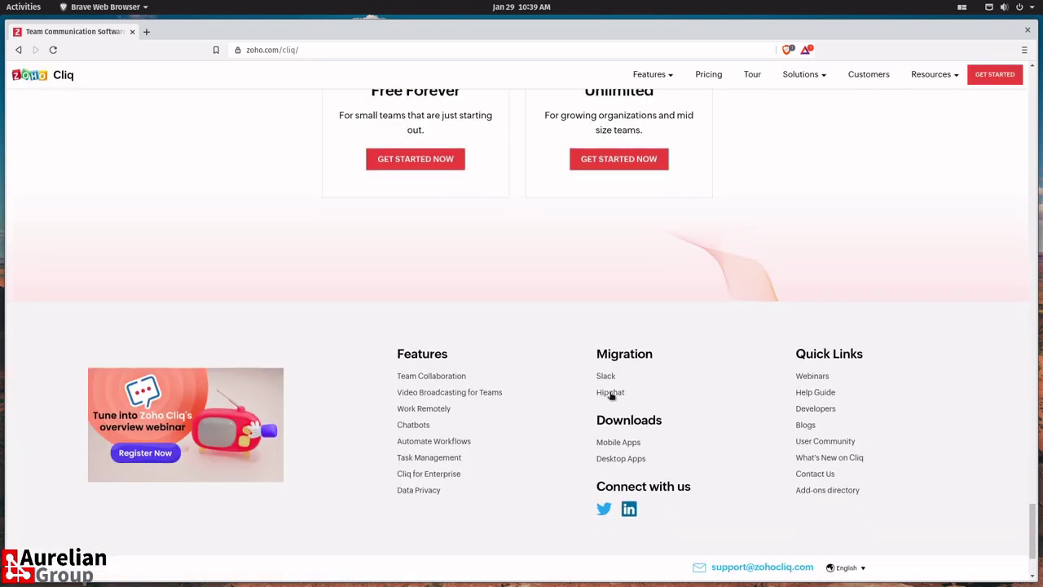
{"action": "scroll", "coordinate": [612, 393], "scroll_direction": "up", "scroll_amount": 2}
{"action": "scroll", "coordinate": [612, 393], "scroll_direction": "up", "scroll_amount": 5}
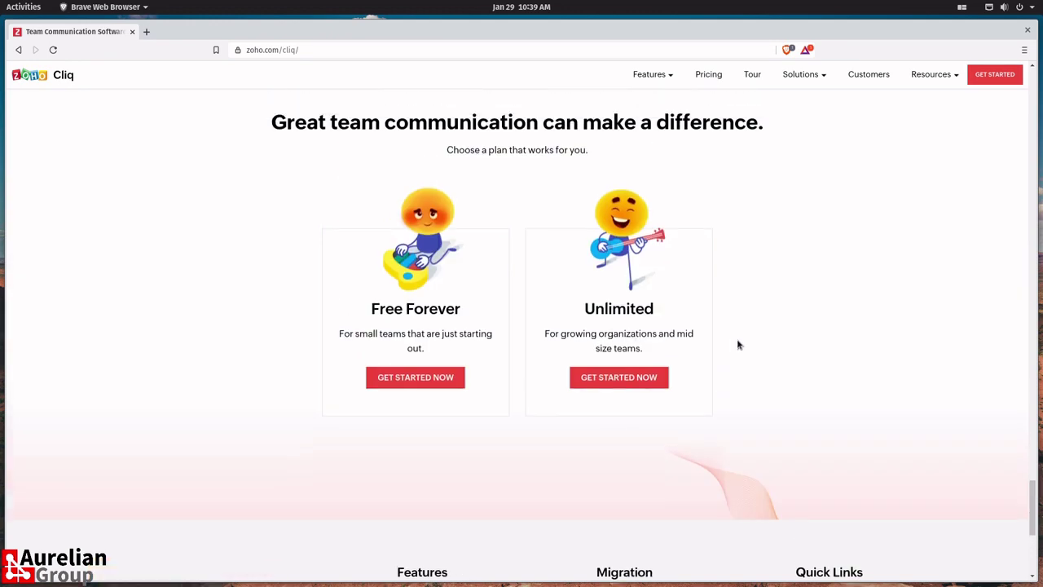
{"action": "scroll", "coordinate": [739, 340], "scroll_direction": "up", "scroll_amount": 6}
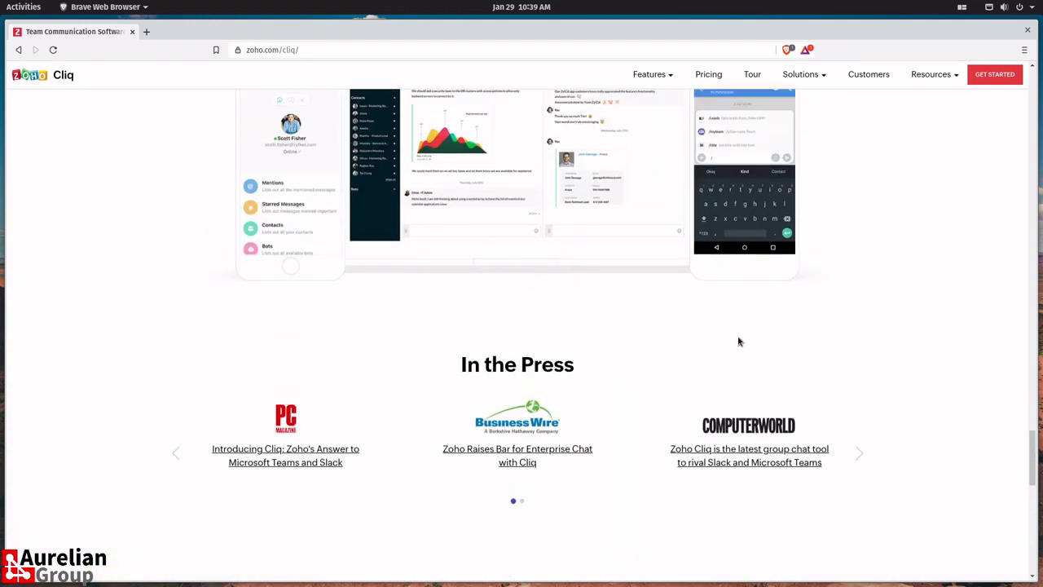
{"action": "scroll", "coordinate": [727, 331], "scroll_direction": "up", "scroll_amount": 2}
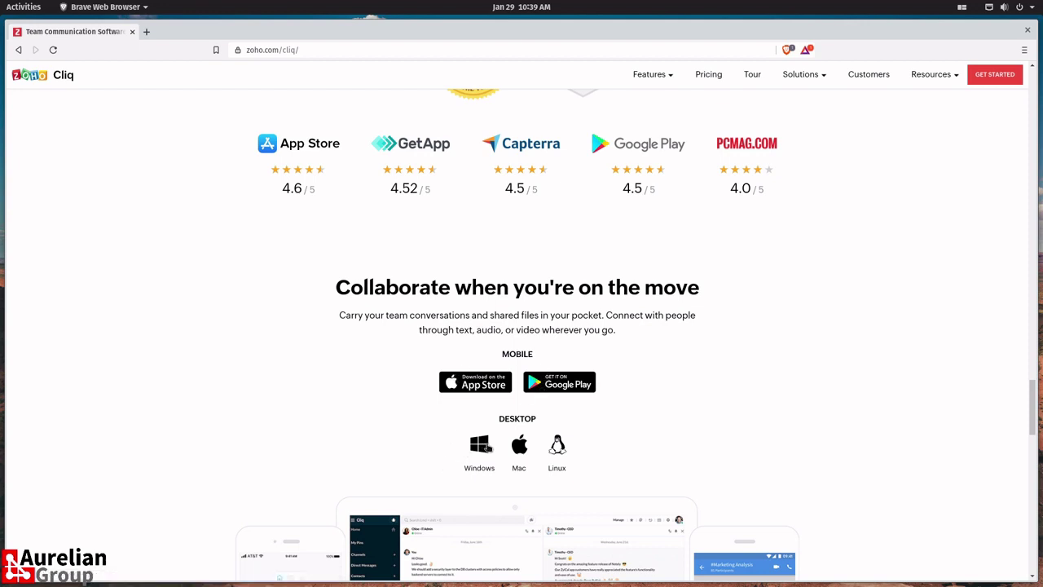
{"action": "left_click", "coordinate": [562, 448]}
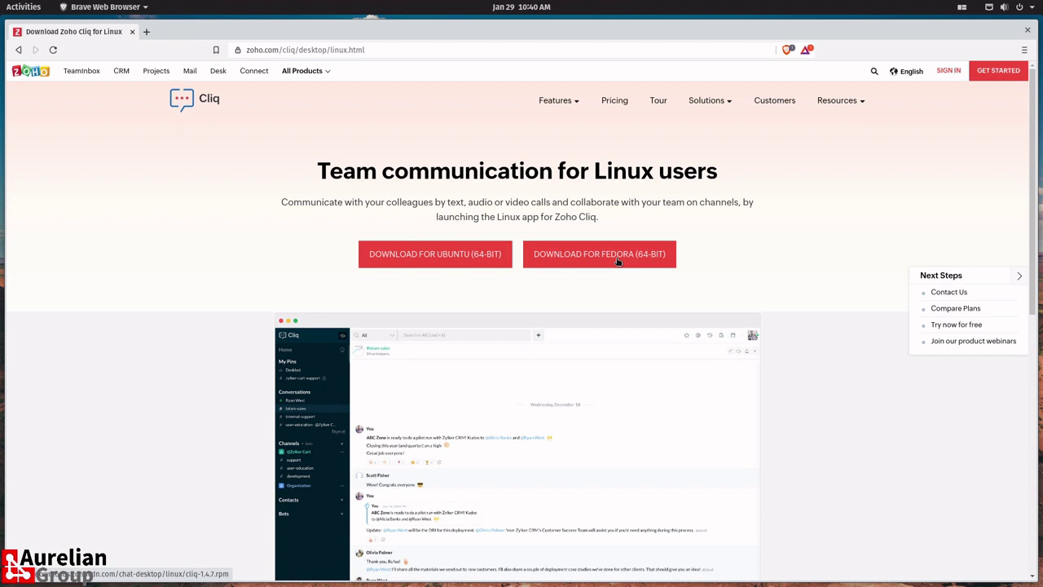
Save the Ubuntu 64-bit package cliq_1.4.7_amd64.deb into Downloads and show its options.
{"action": "left_click", "coordinate": [402, 262]}
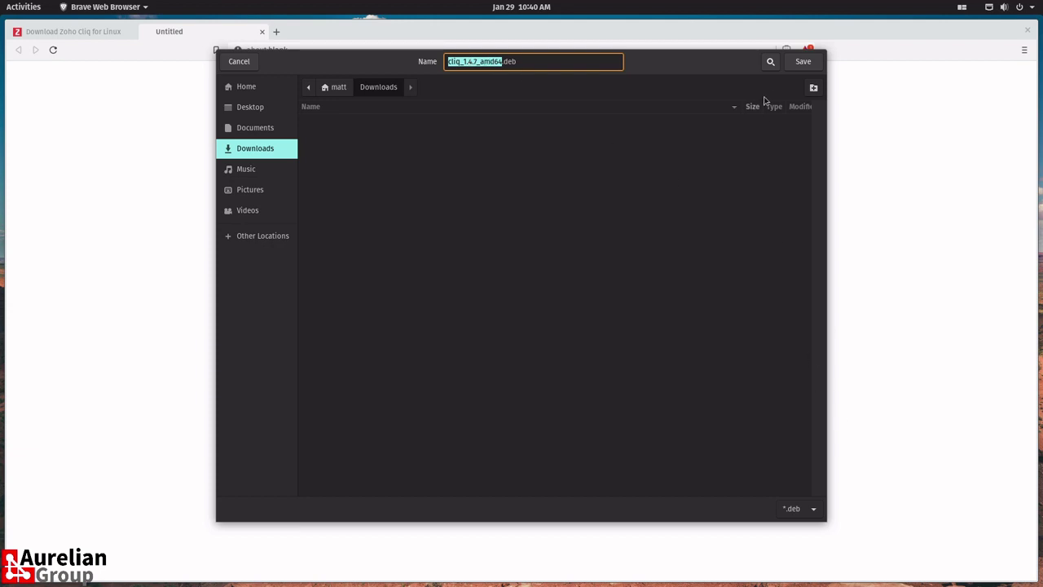
{"action": "left_click", "coordinate": [800, 65]}
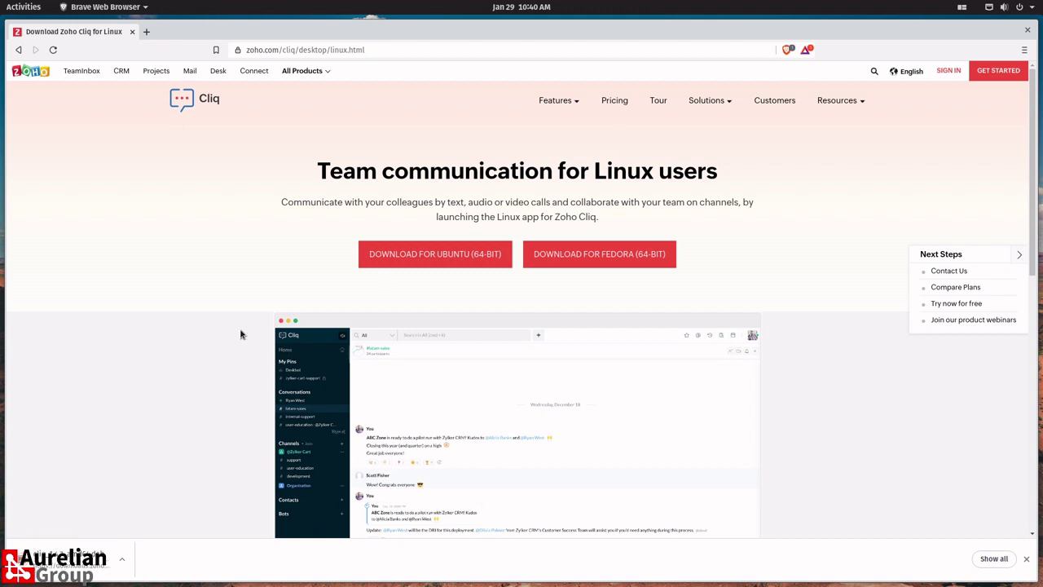
{"action": "left_click", "coordinate": [123, 562]}
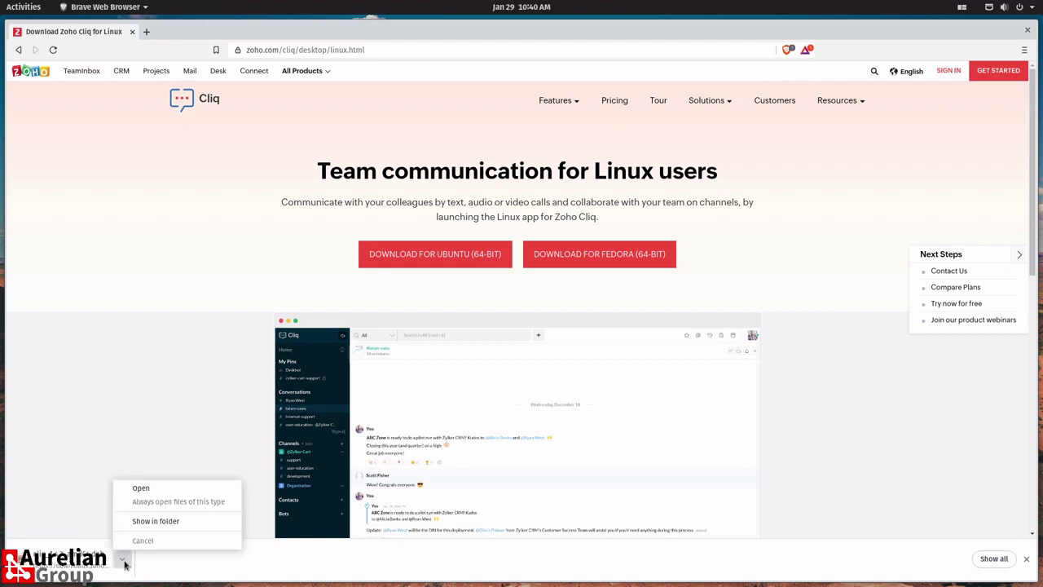
Install the downloaded Cliq package in Eddy, authorizing with the account password.
{"action": "left_click", "coordinate": [154, 488]}
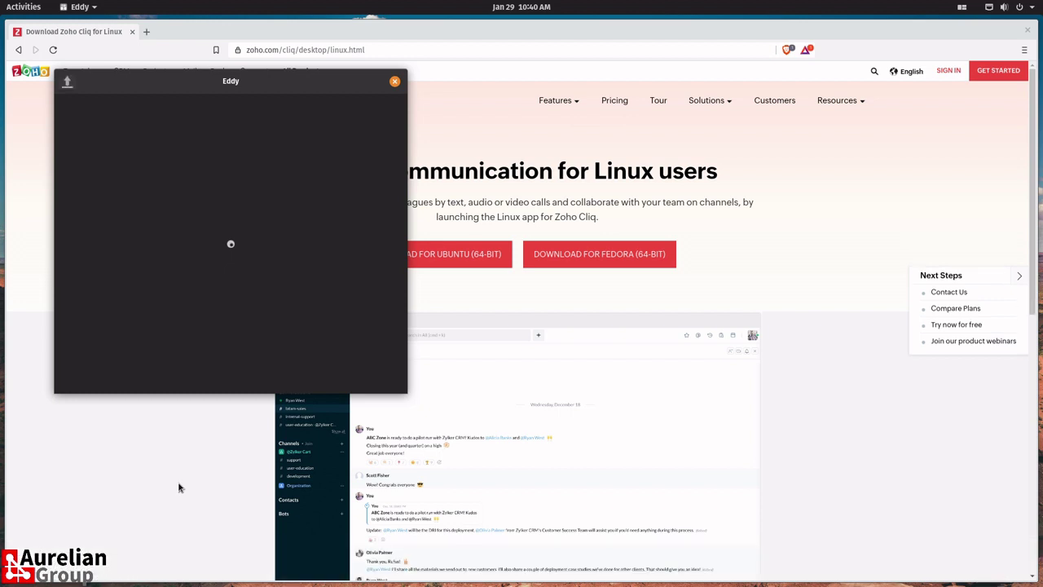
{"action": "left_click", "coordinate": [381, 115]}
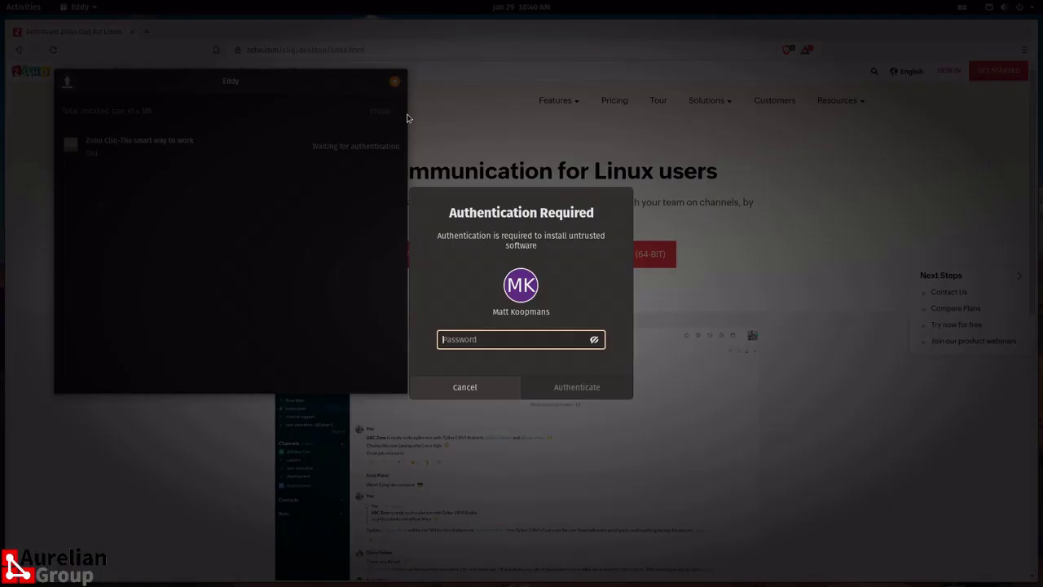
{"action": "type", "text": "••••••••••••"}
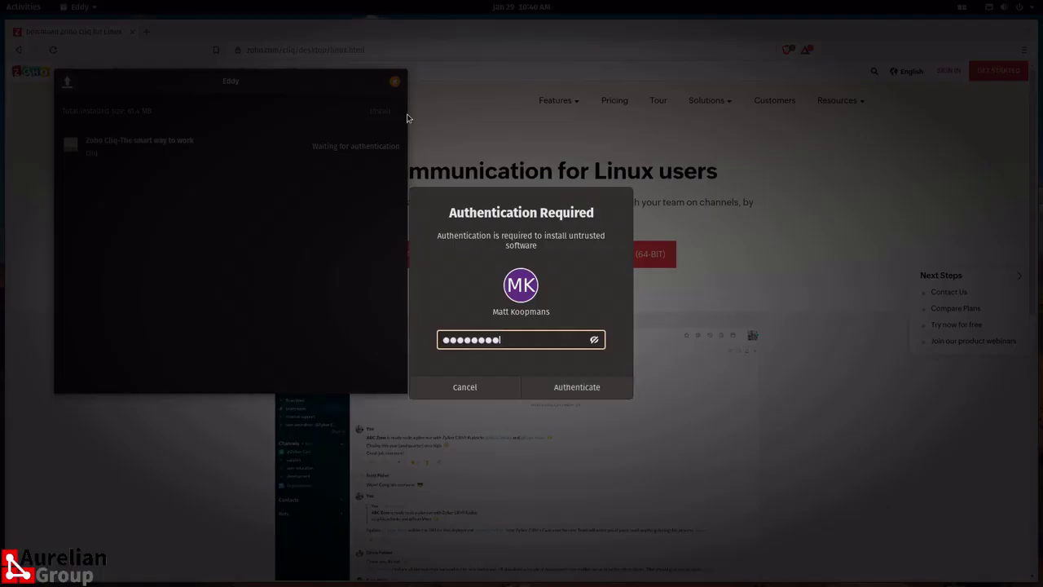
{"action": "key", "text": "Return"}
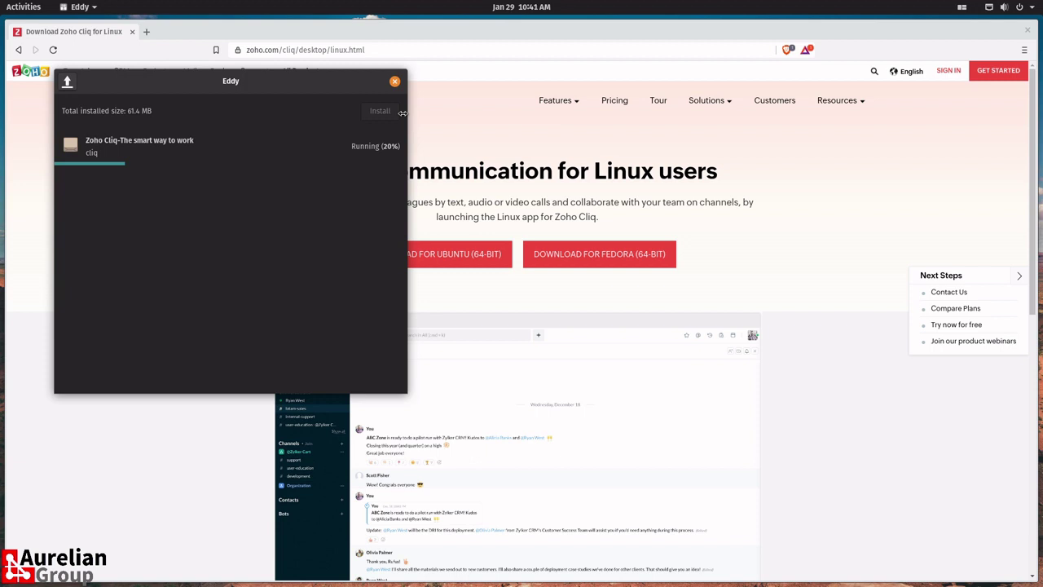
Open a Files window on the home folder beside the installer.
{"action": "left_click", "coordinate": [25, 7]}
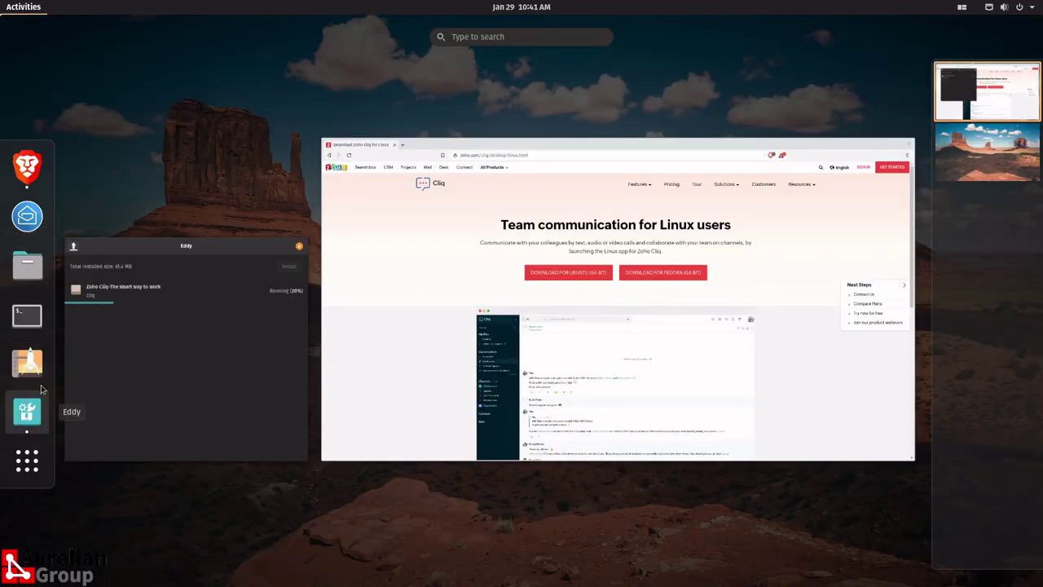
{"action": "key", "text": "Escape"}
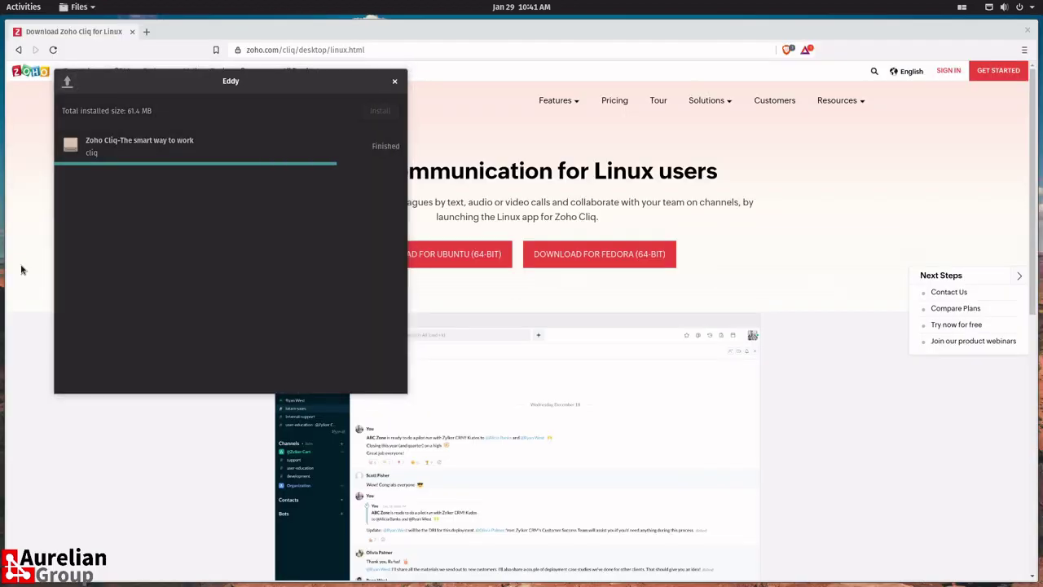
{"action": "key", "text": "super+f"}
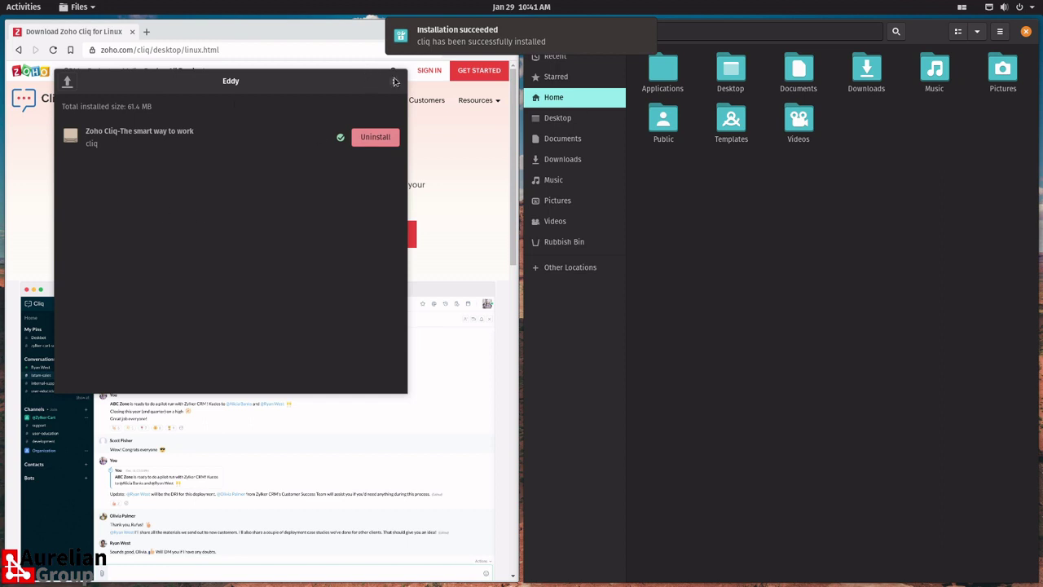
Close Eddy, inspect the Applications folder in Files, then close Files.
{"action": "left_click", "coordinate": [395, 82]}
{"action": "left_click", "coordinate": [395, 83]}
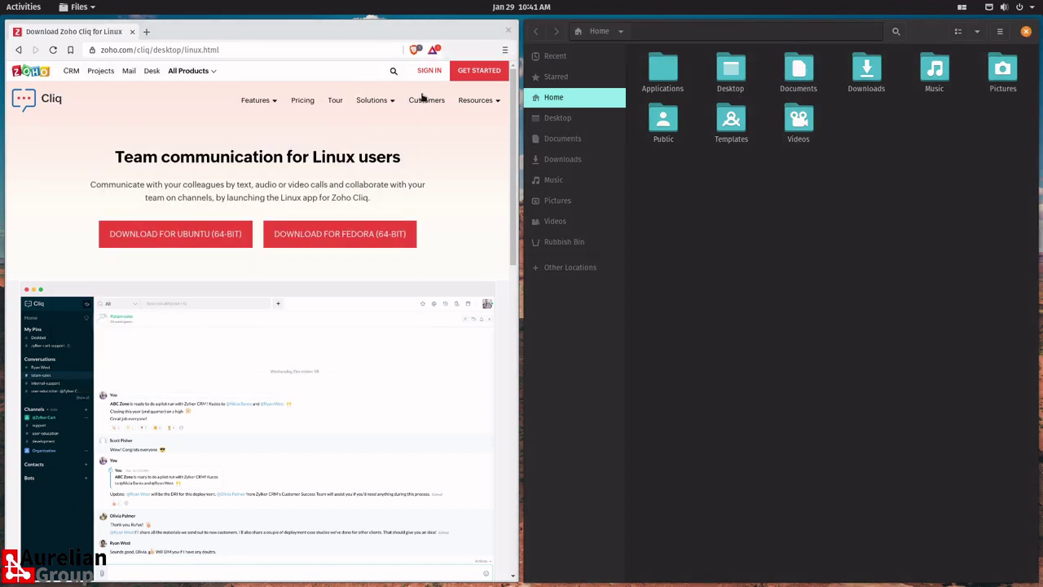
{"action": "double_click", "coordinate": [673, 87]}
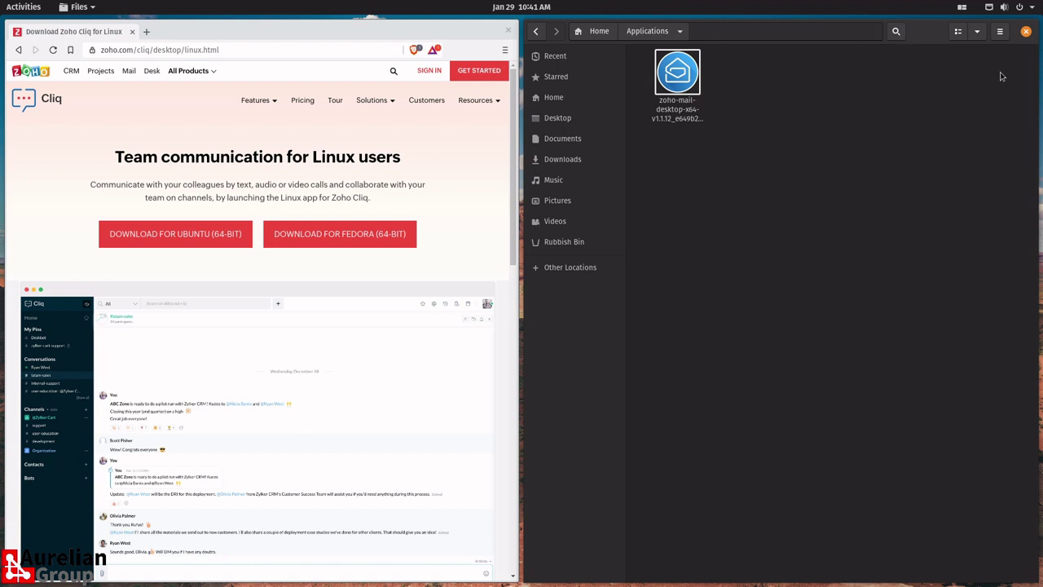
{"action": "left_click", "coordinate": [1027, 31]}
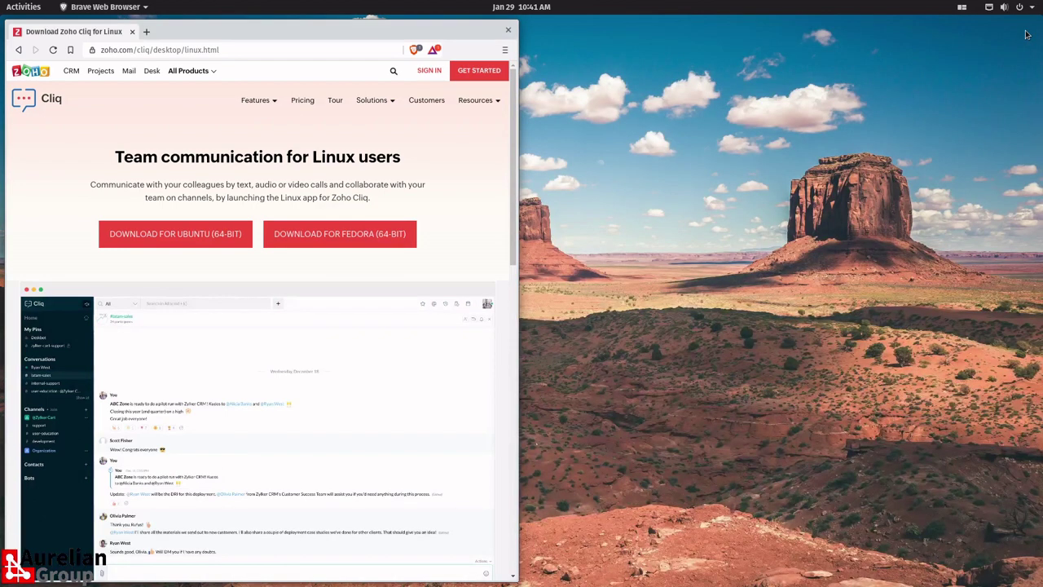
Maximize Brave, search the overview for 'cli', then clear it and return to Brave.
{"action": "key", "text": "super+Up"}
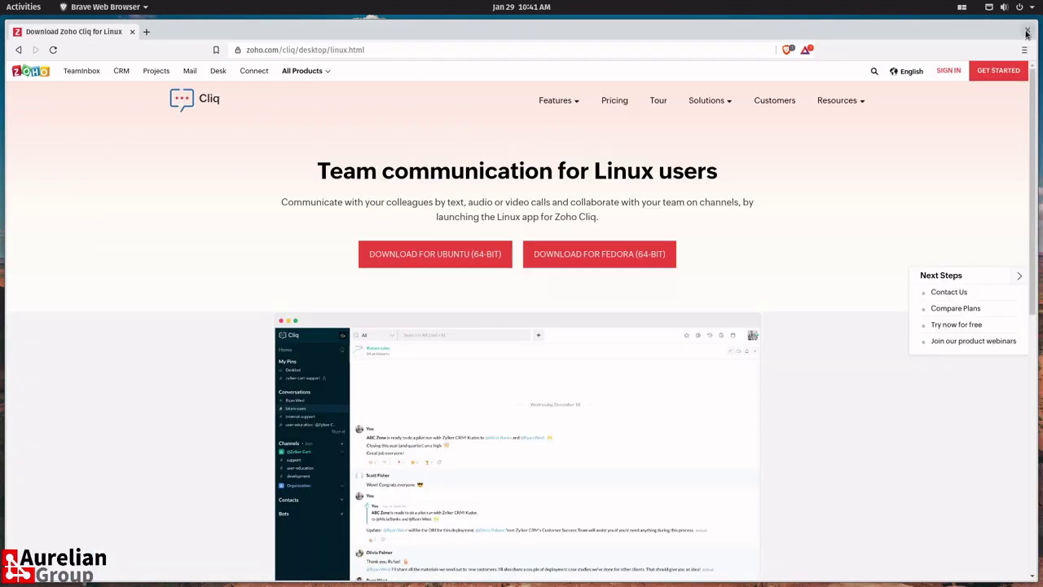
{"action": "key", "text": "super"}
{"action": "type", "text": "cl"}
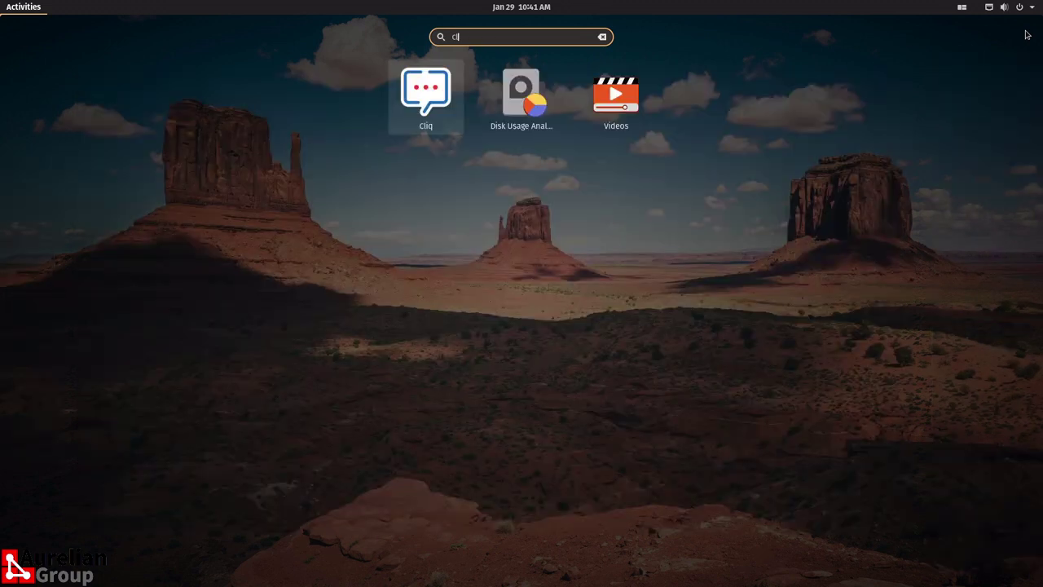
{"action": "type", "text": "i"}
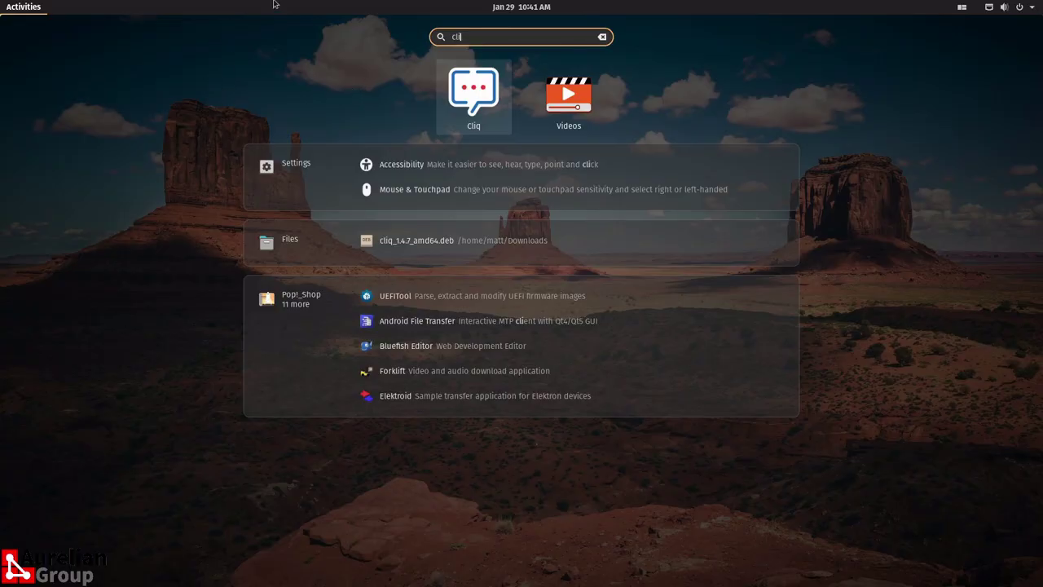
{"action": "left_click", "coordinate": [602, 36]}
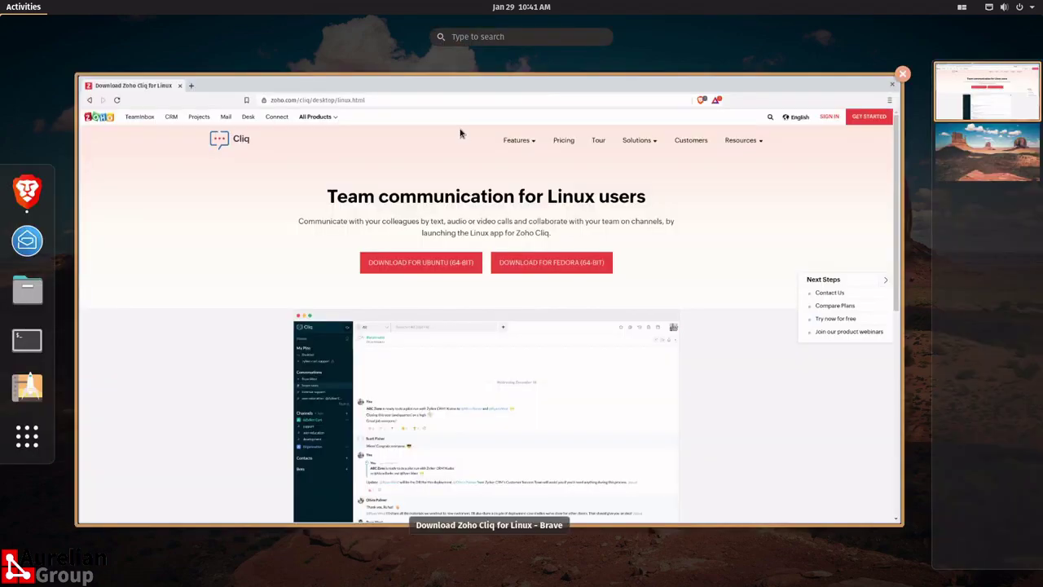
{"action": "left_click", "coordinate": [473, 105]}
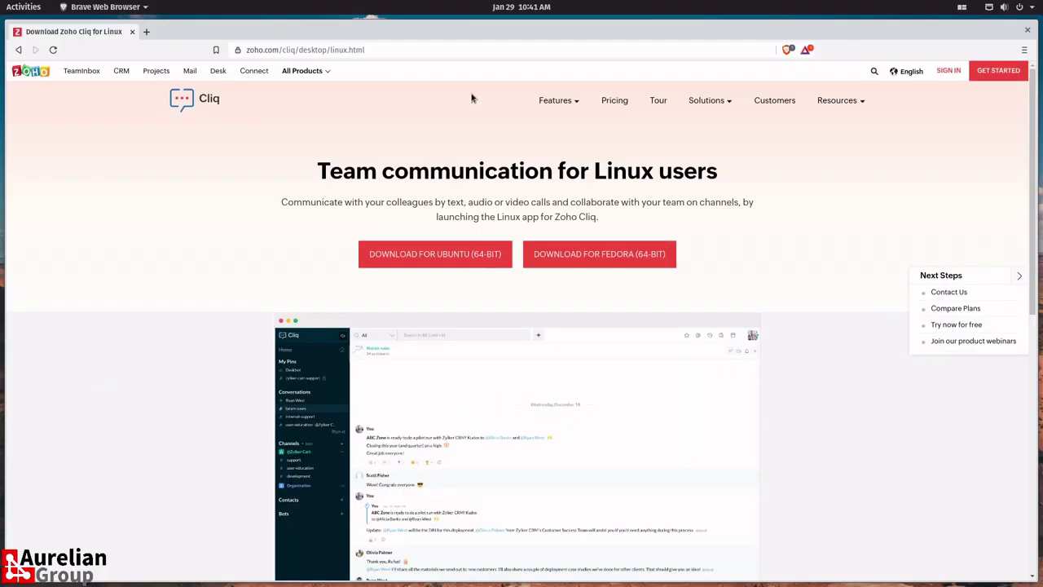
{"action": "left_click", "coordinate": [389, 48]}
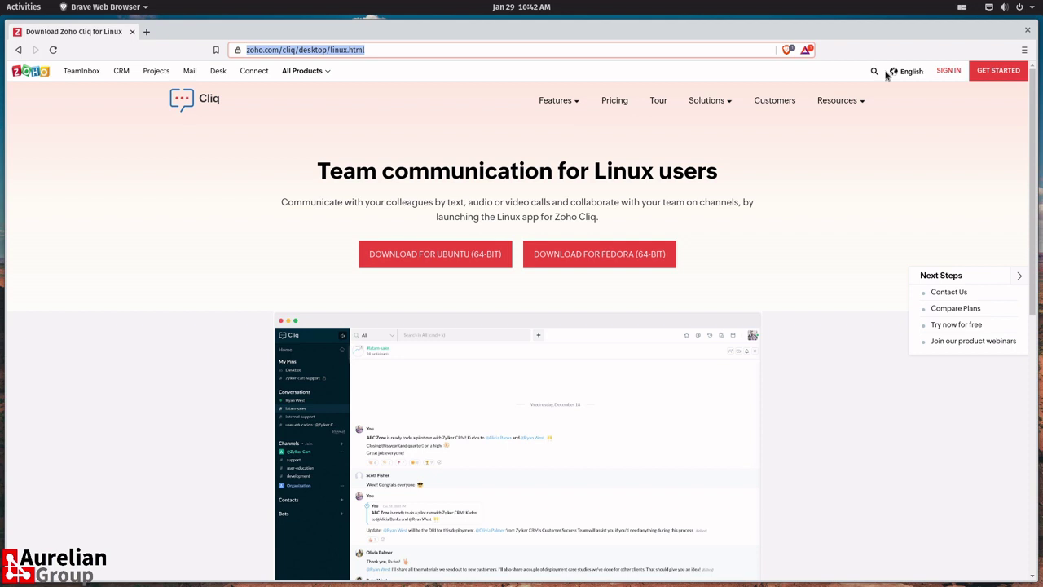
{"action": "mouse_move", "coordinate": [919, 5]}
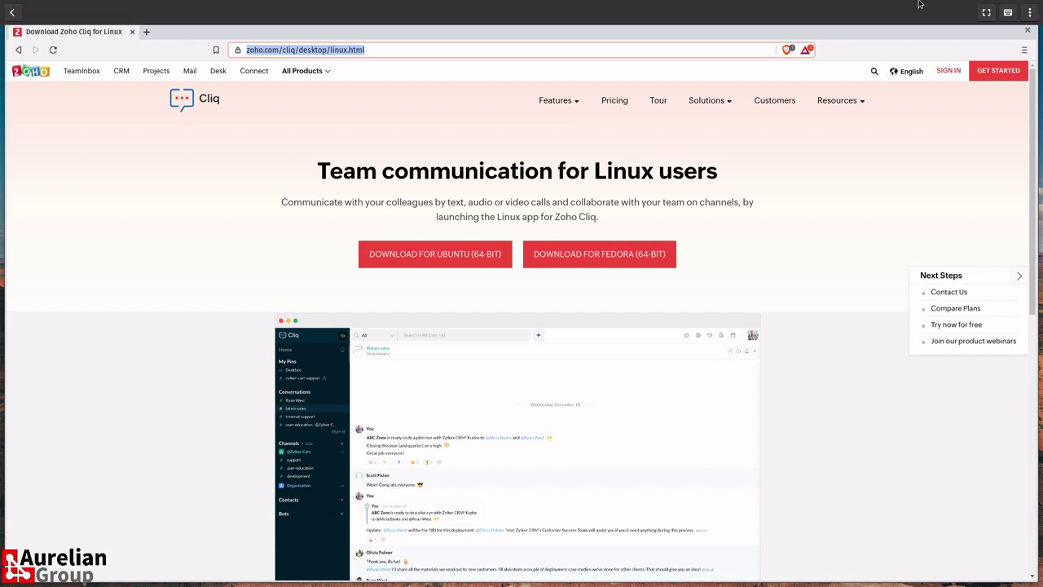
{"action": "left_click", "coordinate": [887, 149]}
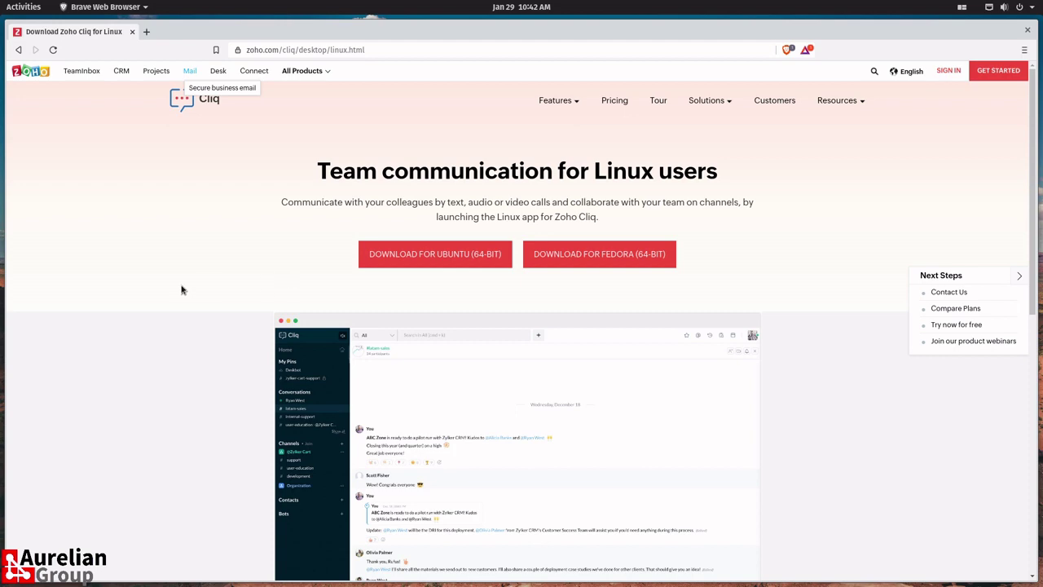
{"action": "key", "text": "super"}
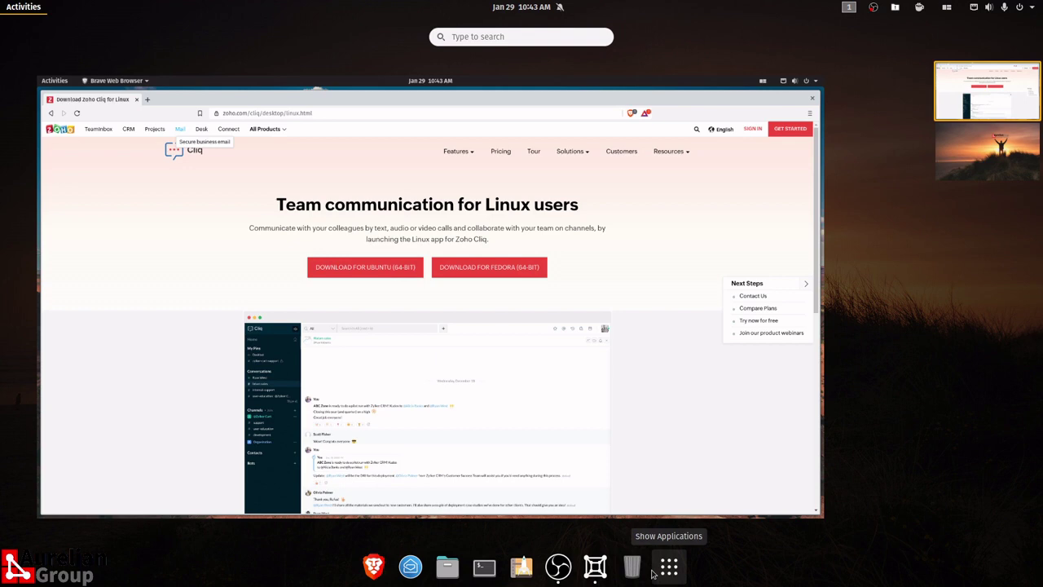
{"action": "left_click", "coordinate": [774, 405]}
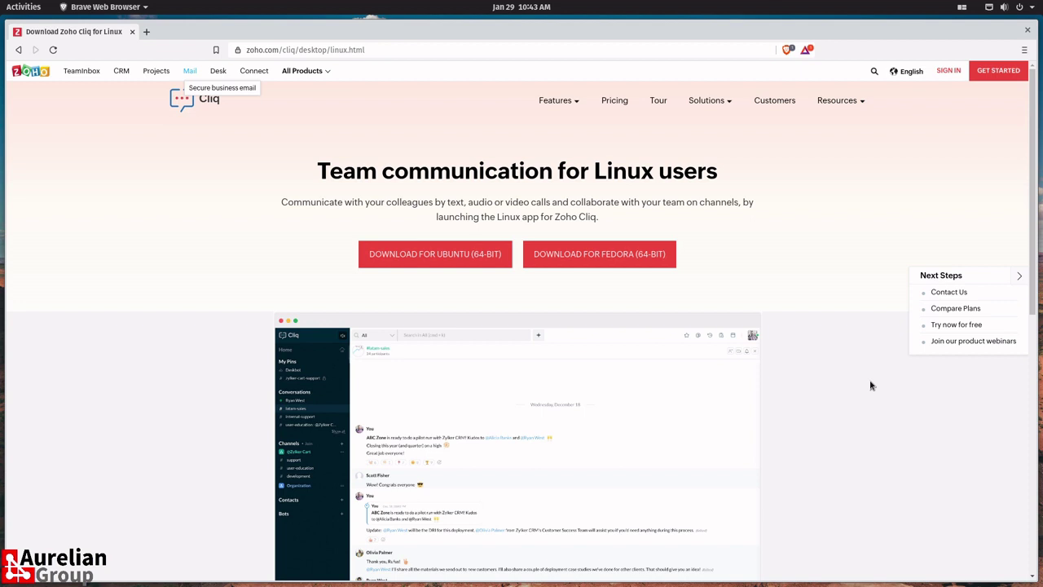
{"action": "left_click", "coordinate": [525, 55]}
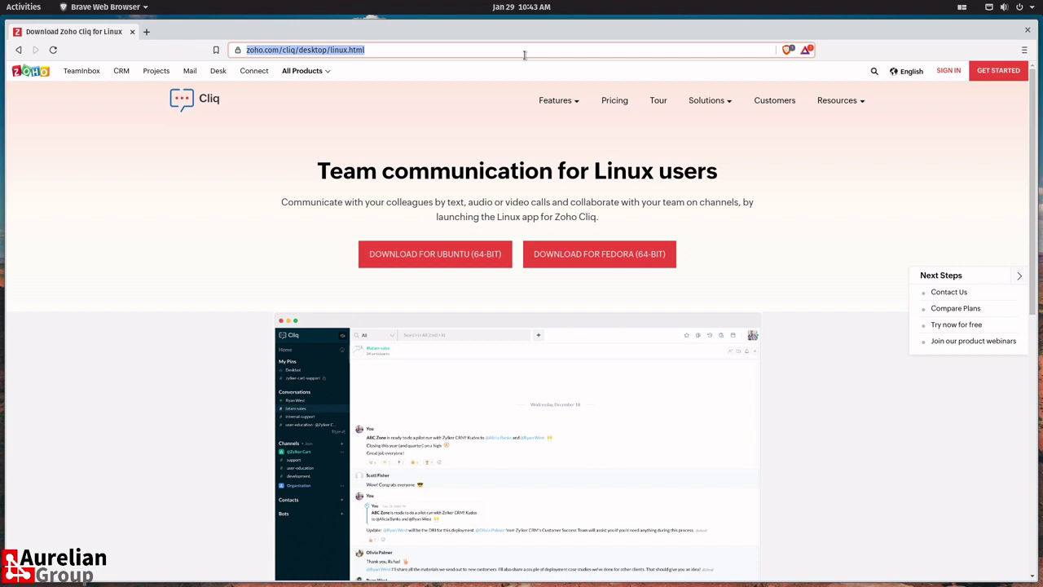
Load extensions.gnome.org and follow its browser-extension install link.
{"action": "type", "text": "extensions."}
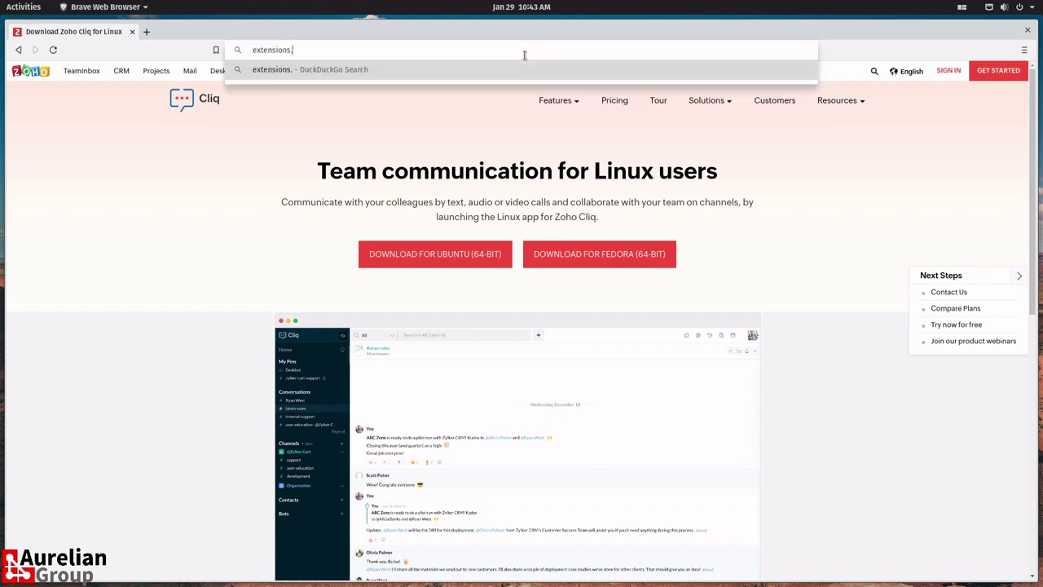
{"action": "type", "text": "gnome.org"}
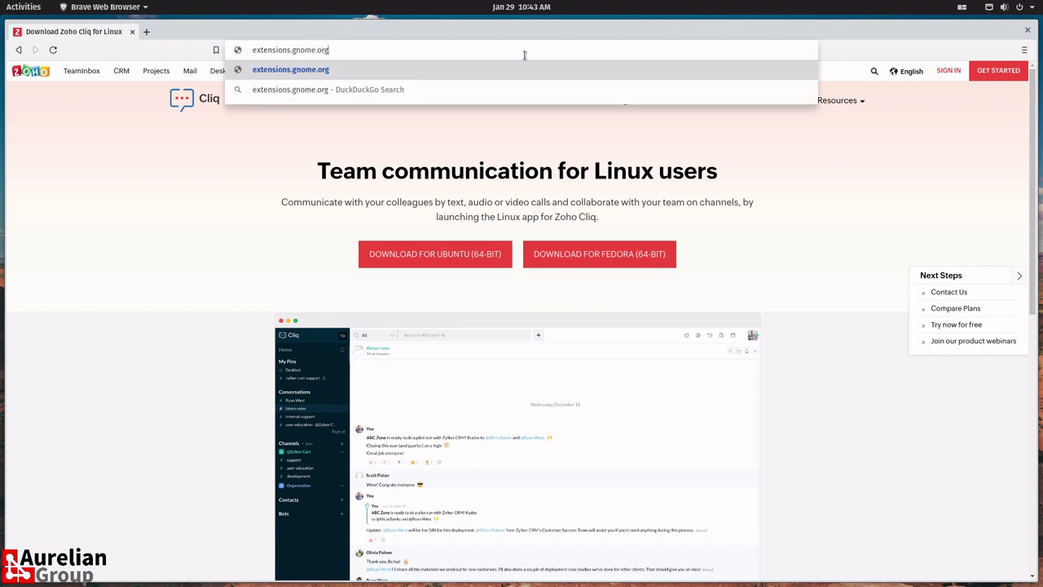
{"action": "key", "text": "Return"}
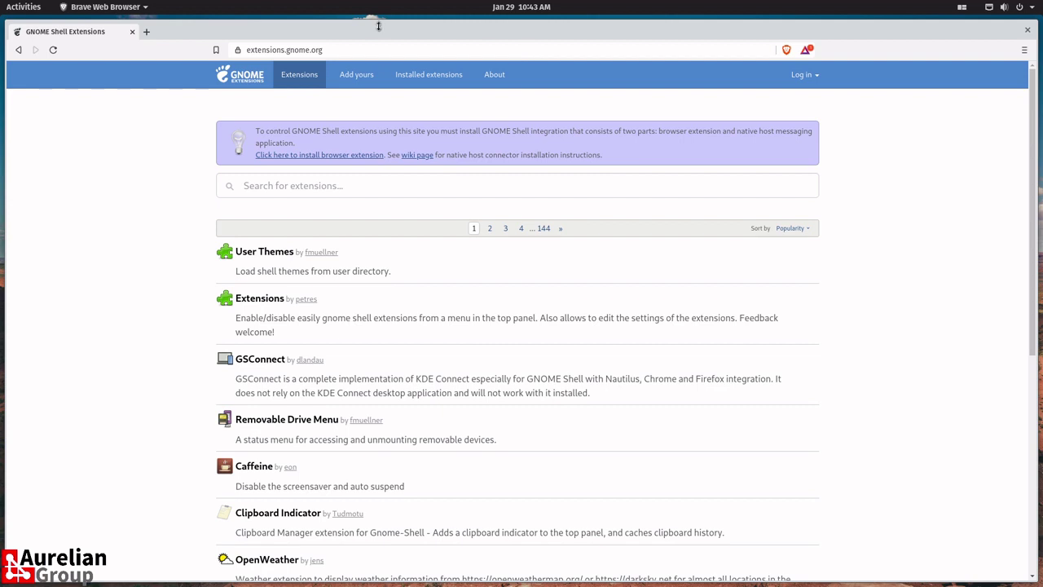
{"action": "left_click", "coordinate": [286, 156]}
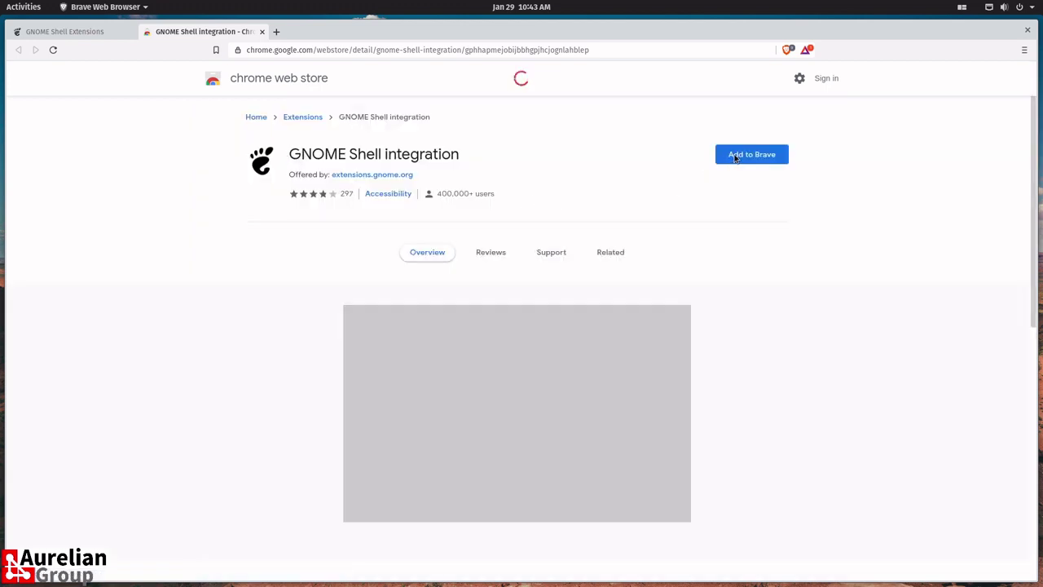
Add GNOME Shell integration to Brave and close the Web Store tab.
{"action": "left_click", "coordinate": [736, 157]}
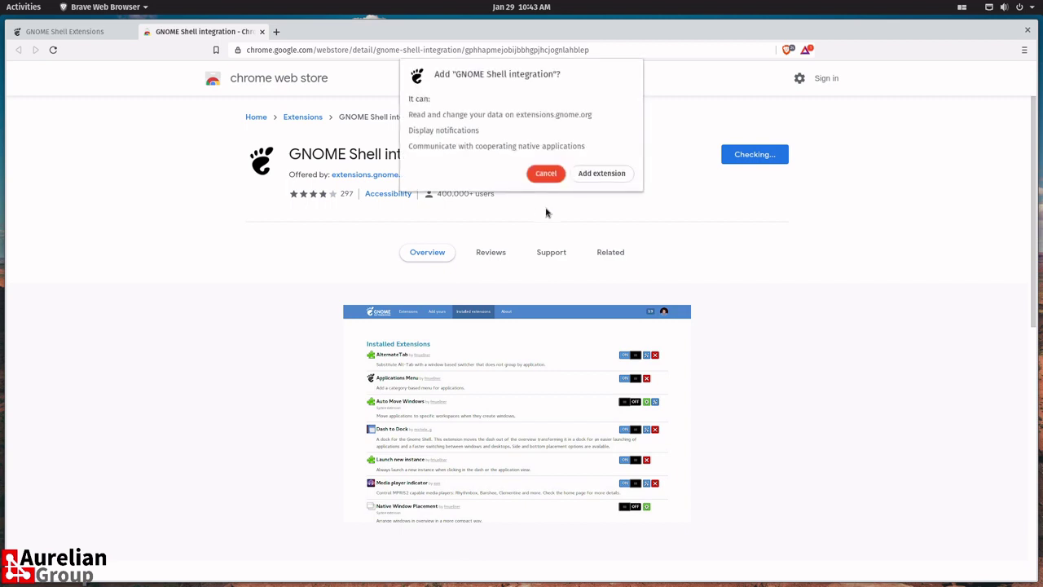
{"action": "left_click", "coordinate": [616, 176]}
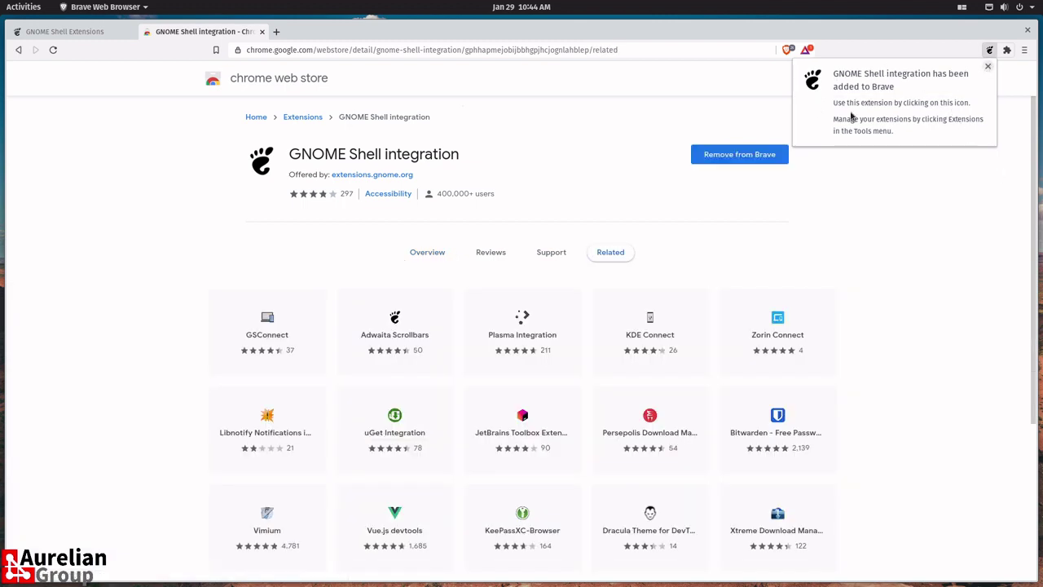
{"action": "left_click", "coordinate": [311, 88]}
{"action": "left_click", "coordinate": [263, 32]}
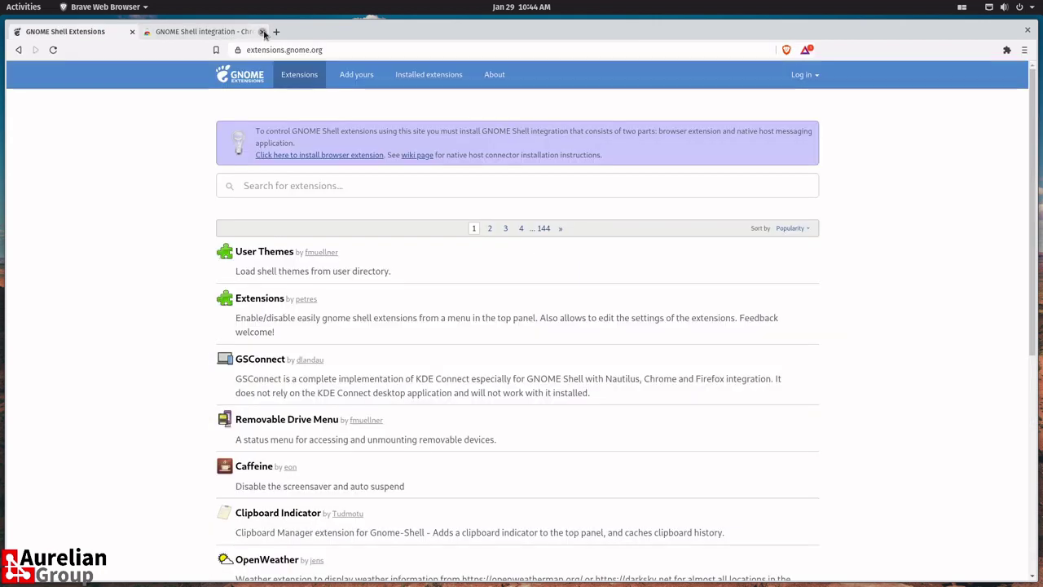
Reload the extensions site and switch Desktop Icons NG (DING) off under Installed extensions.
{"action": "left_click", "coordinate": [55, 50]}
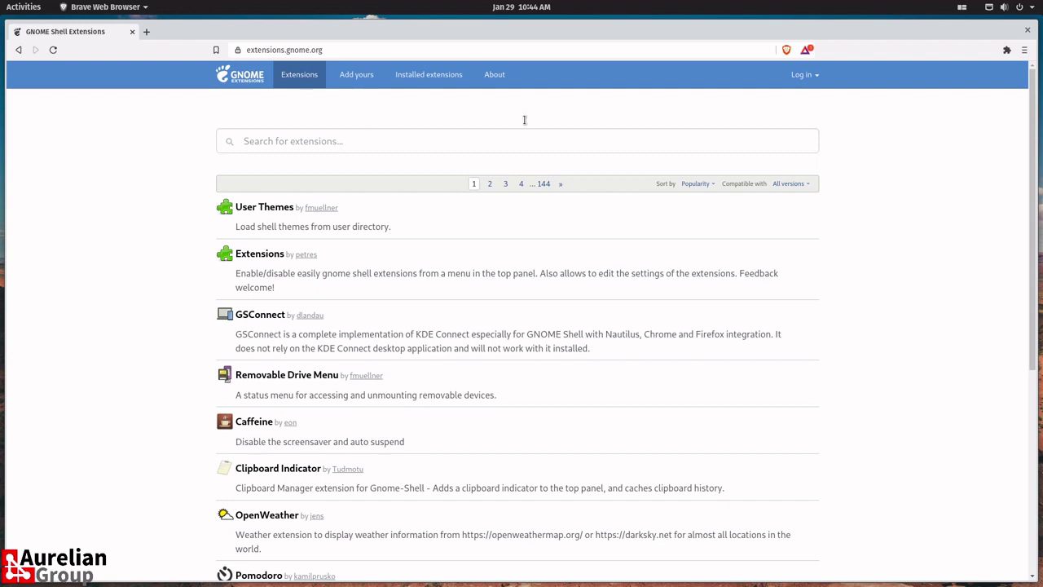
{"action": "left_click", "coordinate": [432, 79]}
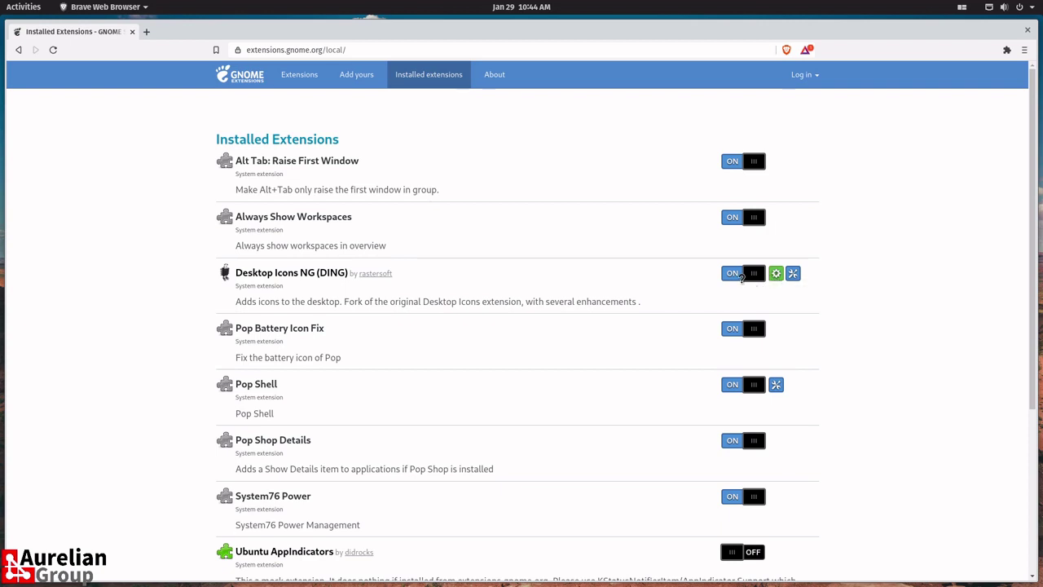
{"action": "left_click", "coordinate": [736, 281]}
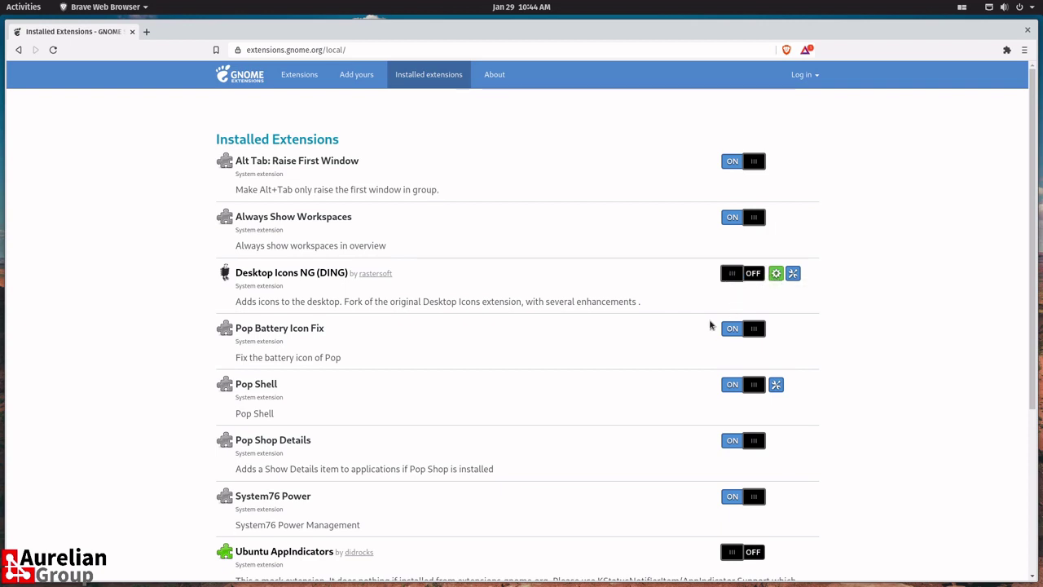
Return to the main extensions listing and focus its search field.
{"action": "scroll", "coordinate": [433, 315], "scroll_direction": "down", "scroll_amount": 5}
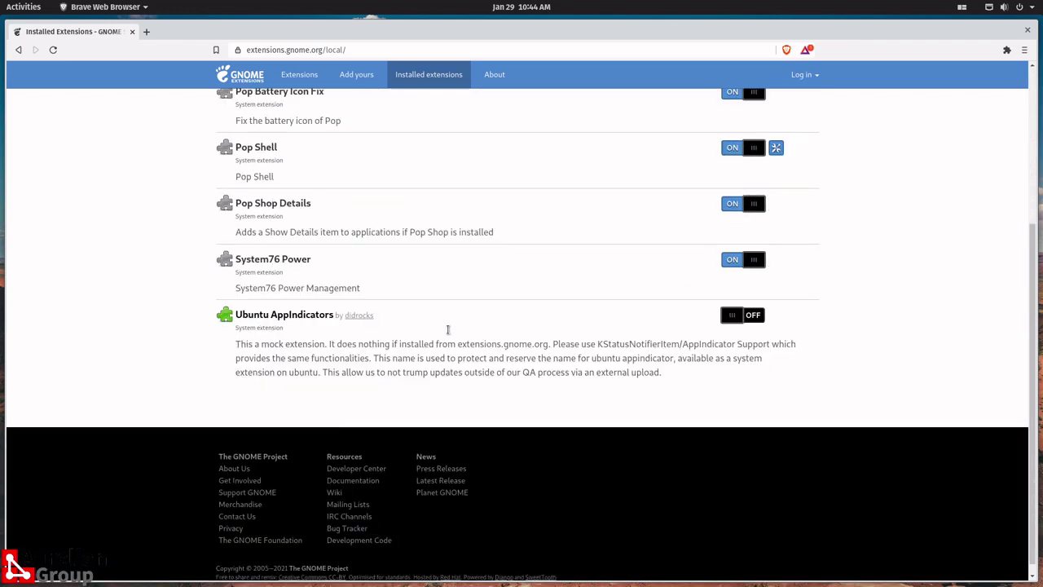
{"action": "scroll", "coordinate": [448, 326], "scroll_direction": "up", "scroll_amount": 5}
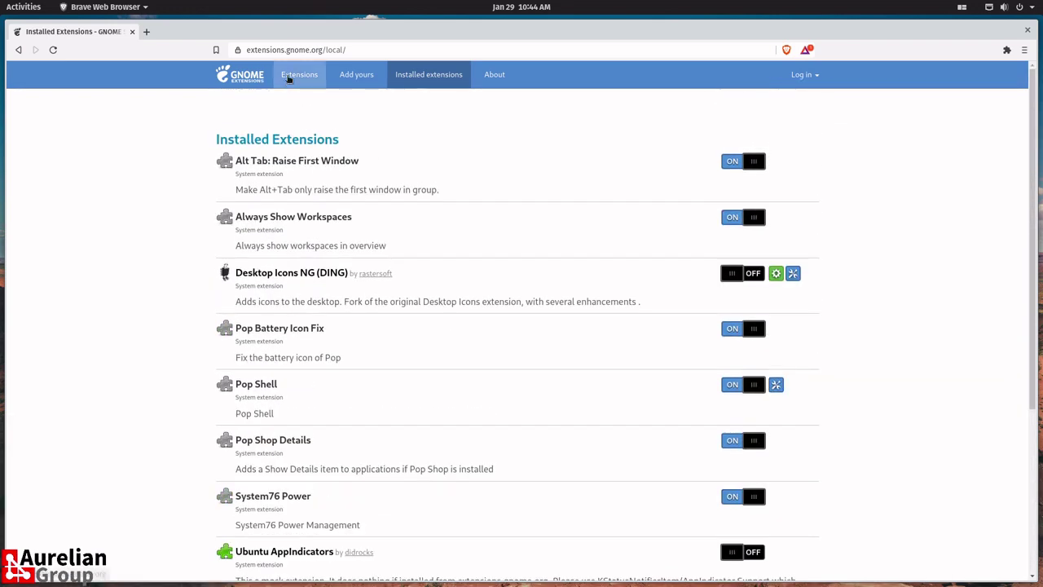
{"action": "left_click", "coordinate": [292, 78]}
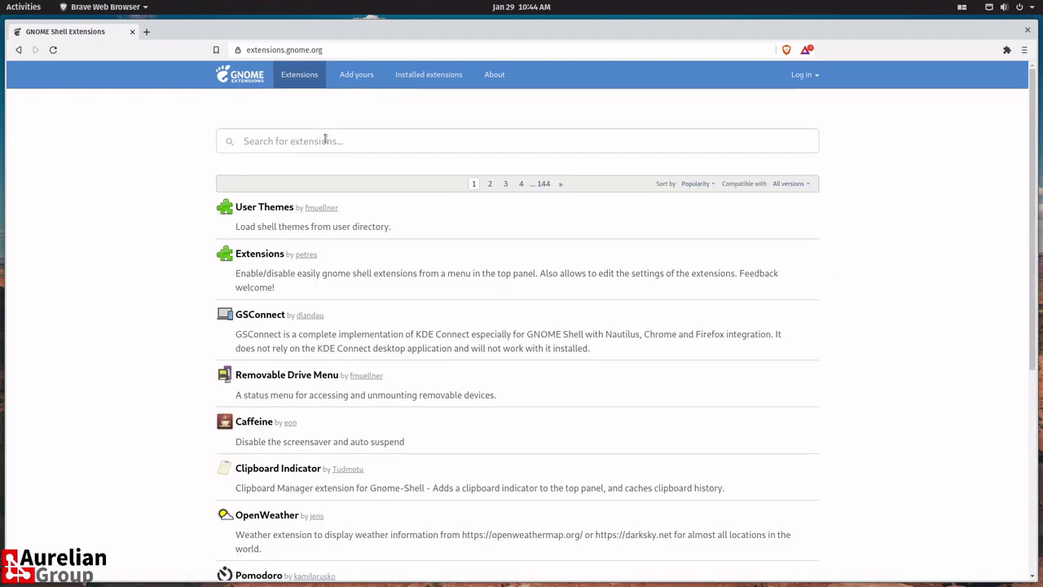
{"action": "left_click", "coordinate": [351, 142]}
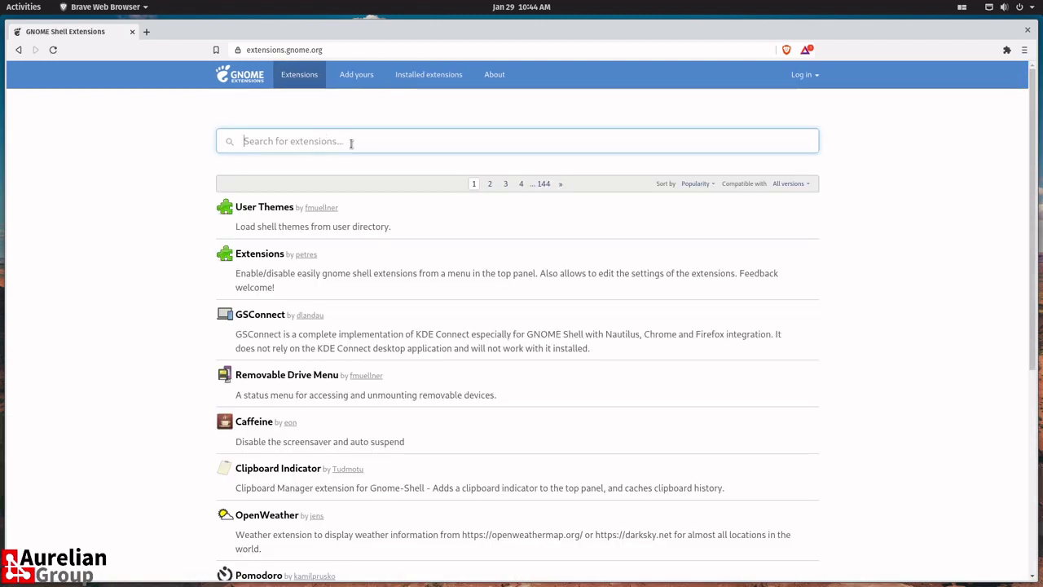
Search 'floating dock' and compare the results to pick the Floating Dock extension page.
{"action": "type", "text": "fl"}
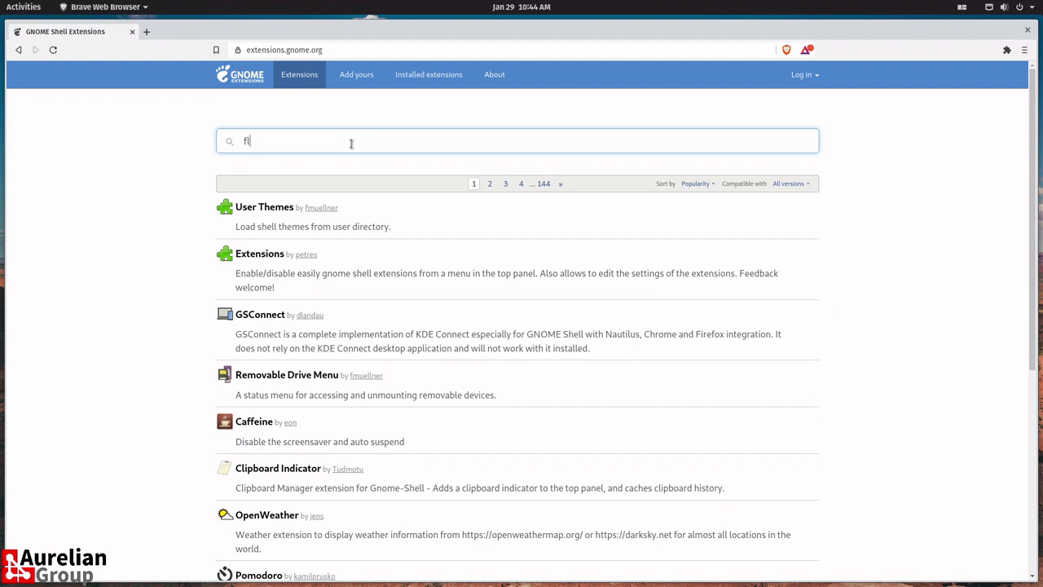
{"action": "type", "text": "oating dock"}
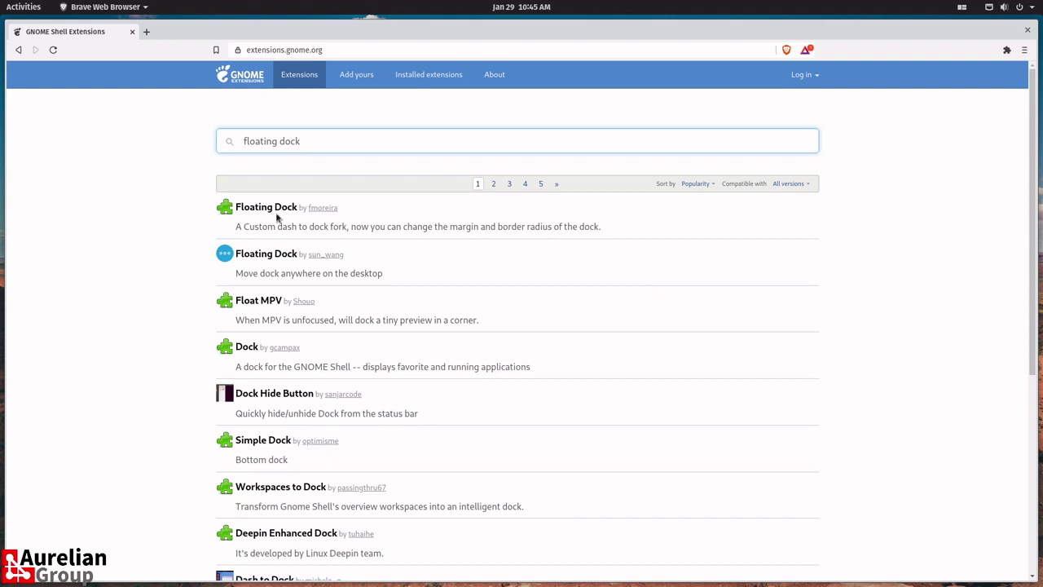
{"action": "left_click", "coordinate": [267, 254]}
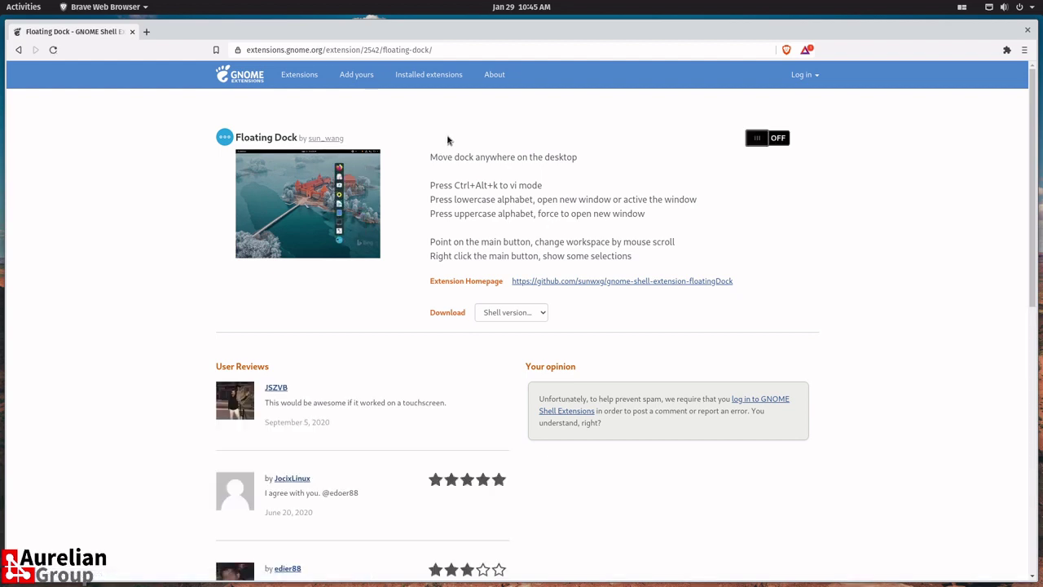
{"action": "left_click", "coordinate": [18, 50]}
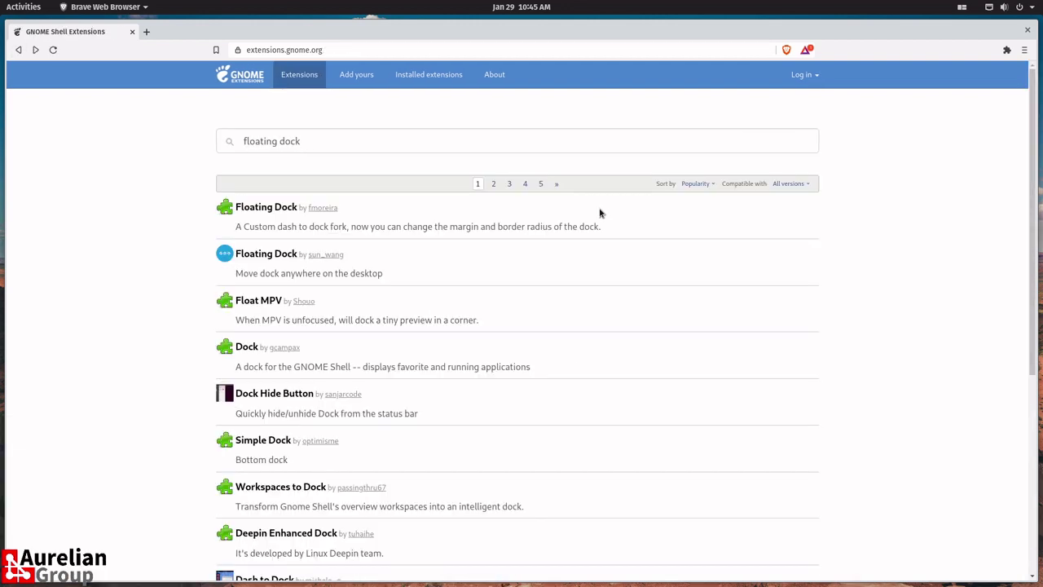
{"action": "left_click", "coordinate": [269, 212]}
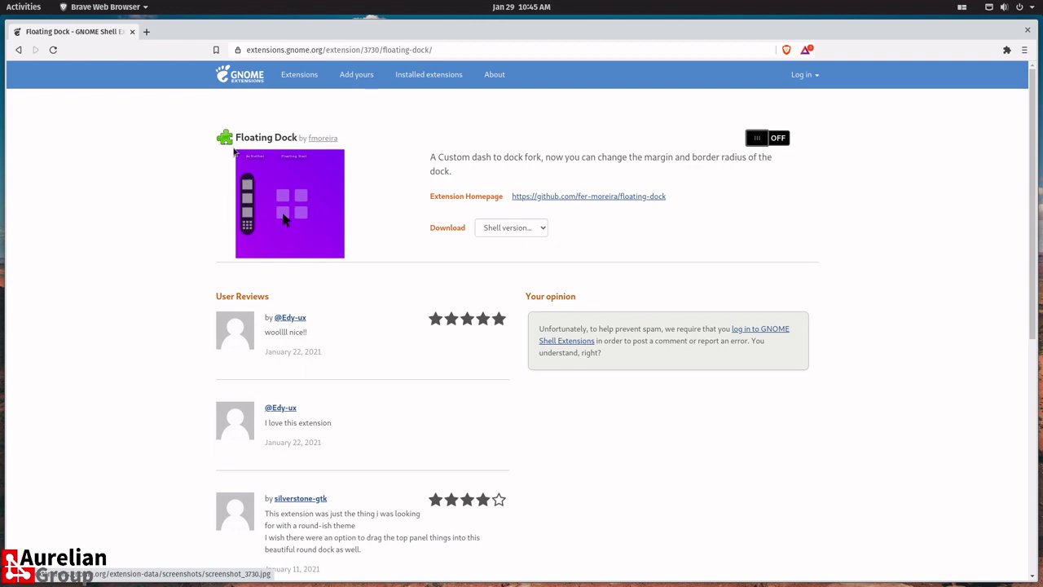
{"action": "left_click", "coordinate": [3, 4]}
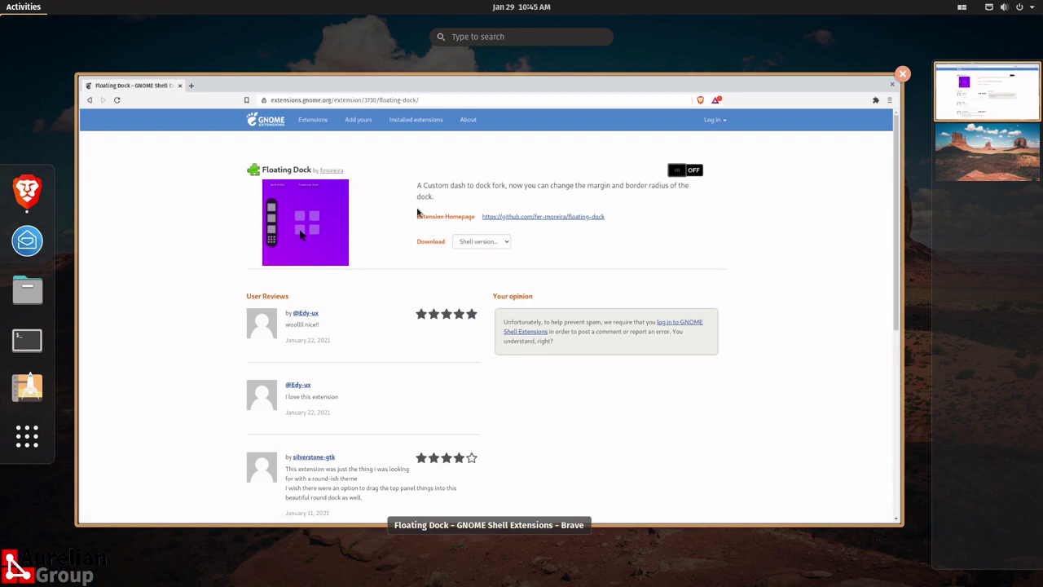
{"action": "left_click", "coordinate": [476, 161]}
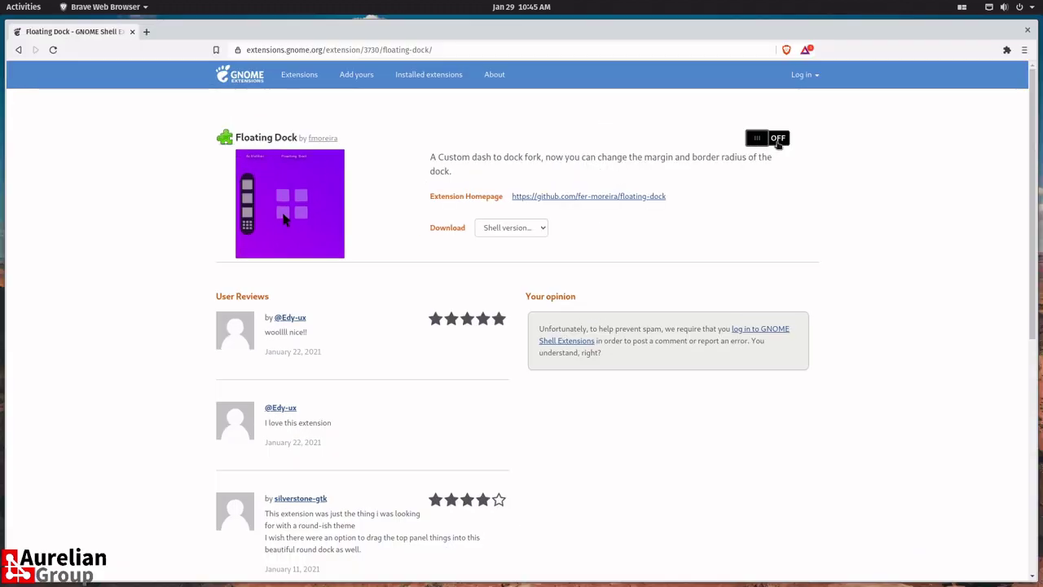
Switch Floating Dock on, confirm its installation, and close Brave.
{"action": "left_click", "coordinate": [777, 140]}
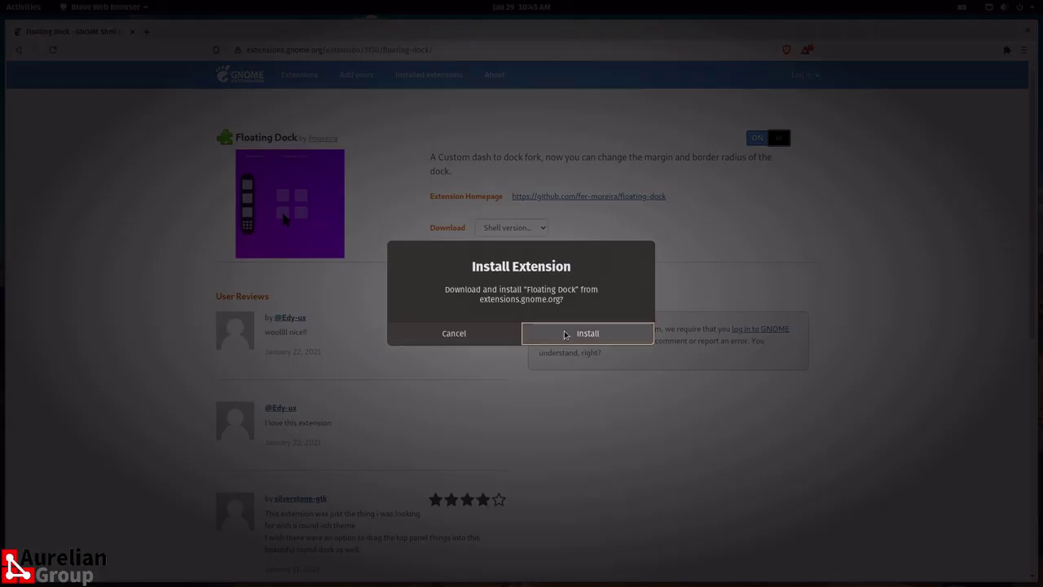
{"action": "left_click", "coordinate": [571, 332]}
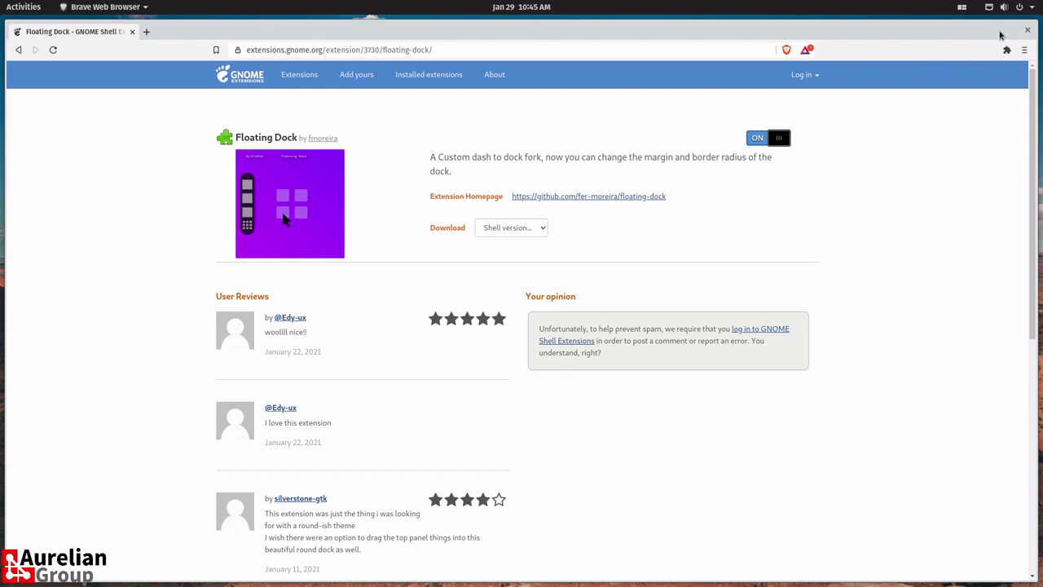
{"action": "left_click", "coordinate": [1028, 30]}
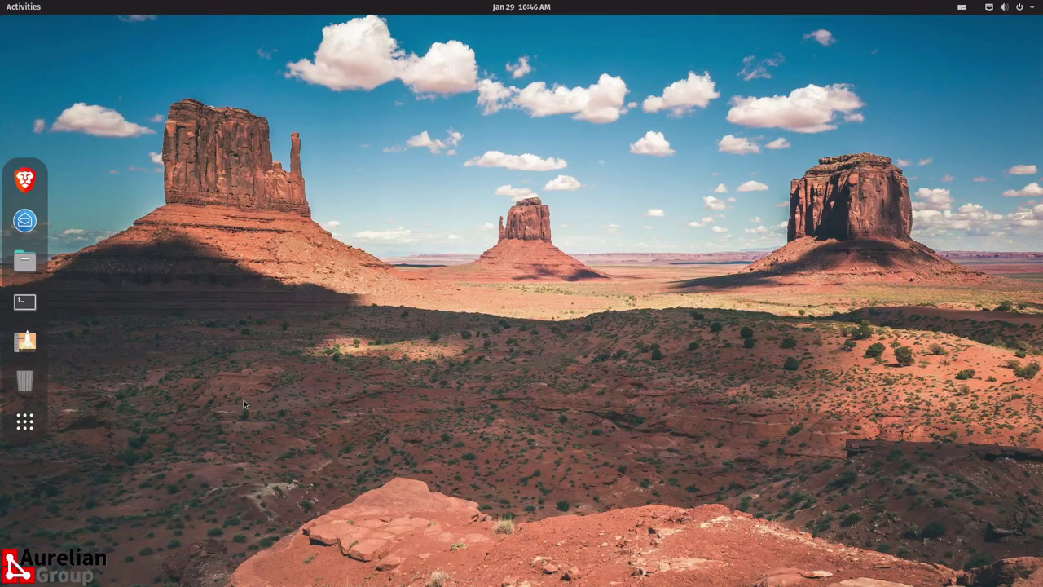
Launch the Extensions app via 'exte' and move Floating Dock to the screen bottom.
{"action": "key", "text": "super"}
{"action": "type", "text": "e"}
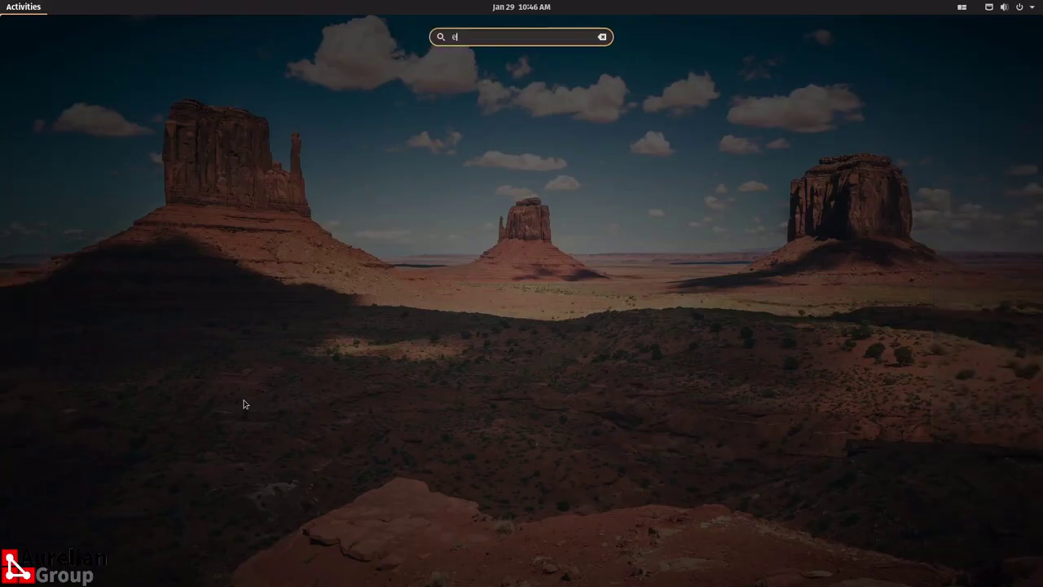
{"action": "type", "text": "xte"}
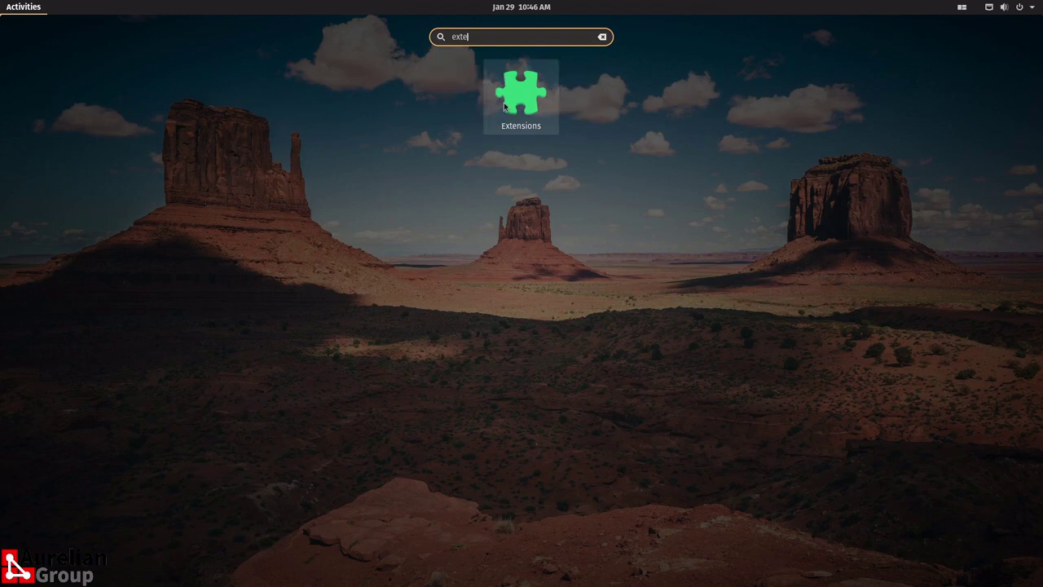
{"action": "left_click", "coordinate": [504, 102]}
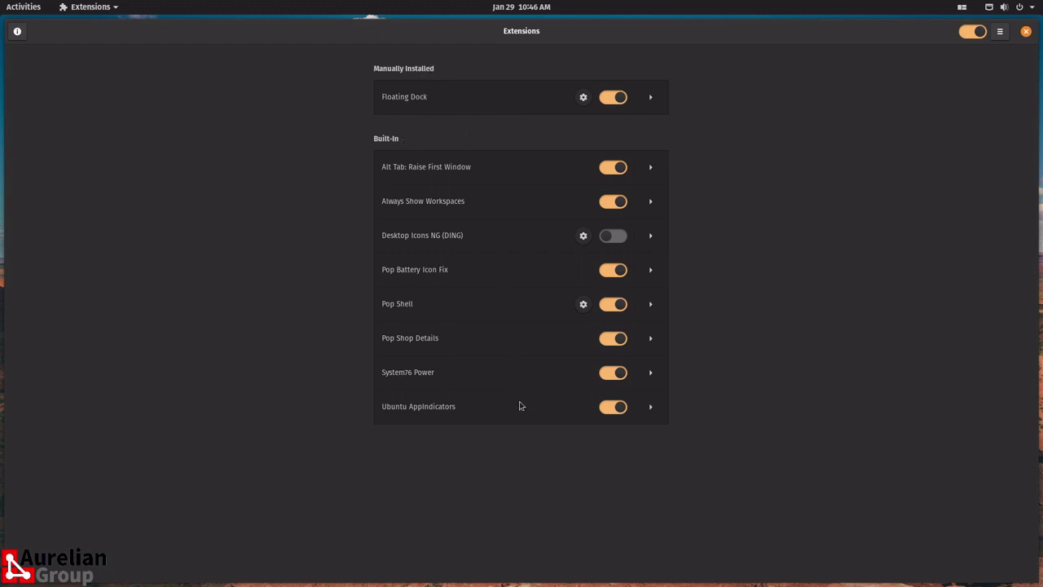
{"action": "left_click", "coordinate": [582, 98]}
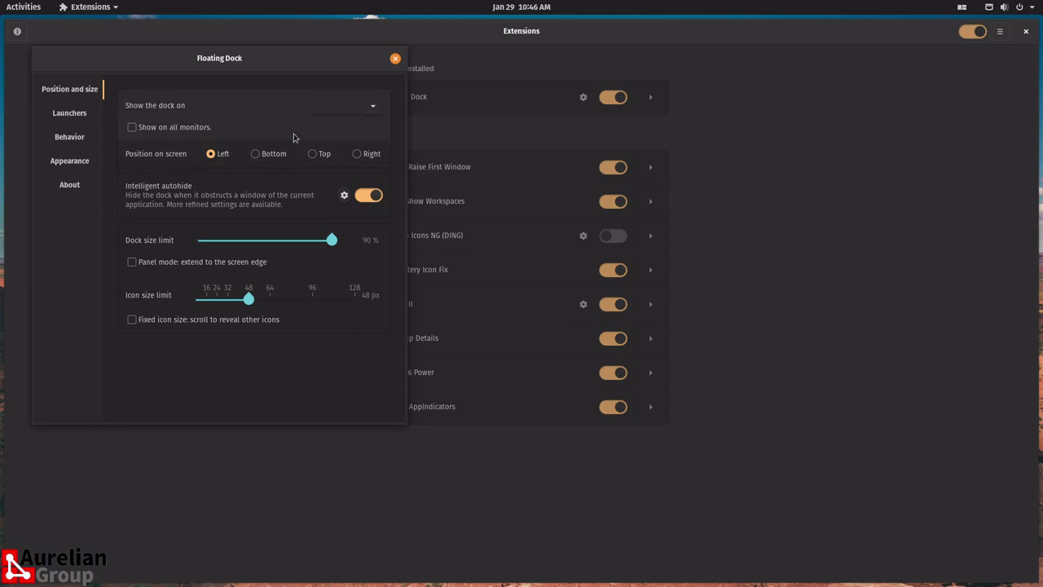
{"action": "left_click", "coordinate": [257, 155]}
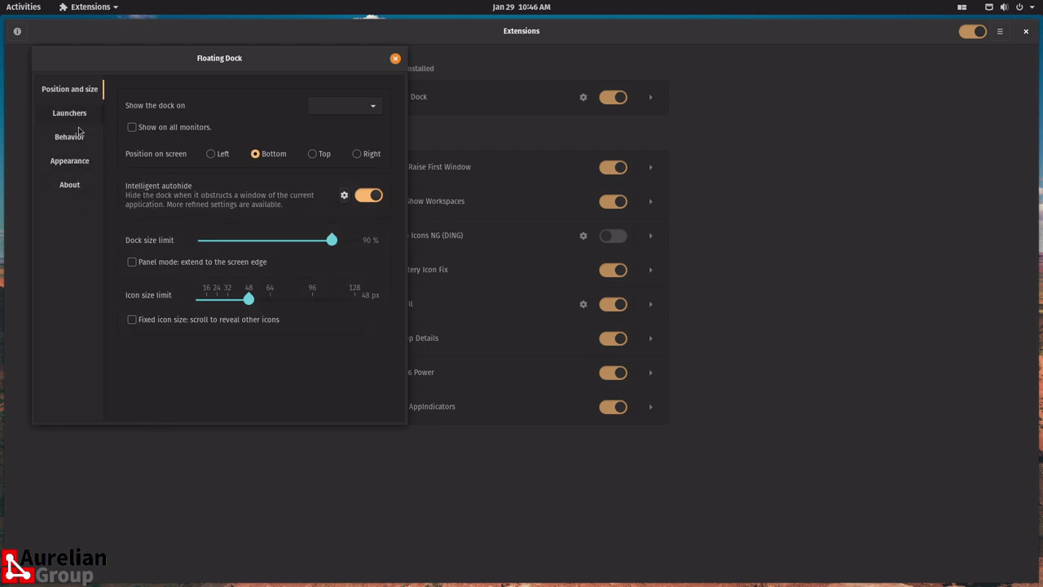
Set Floating Dock's opacity mode to Fixed at 0%, then close settings and Extensions.
{"action": "left_click", "coordinate": [87, 162]}
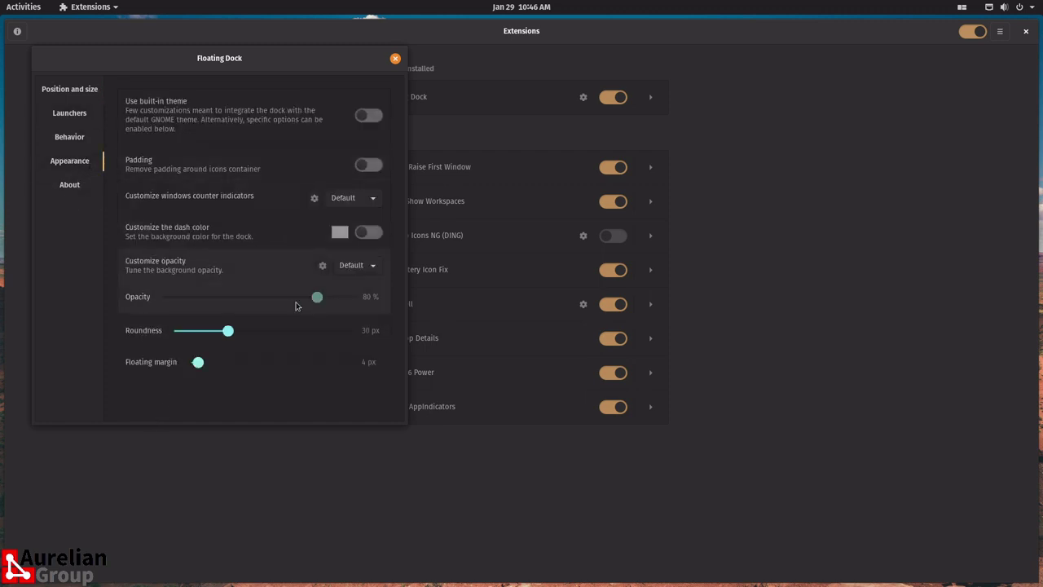
{"action": "left_click", "coordinate": [356, 266]}
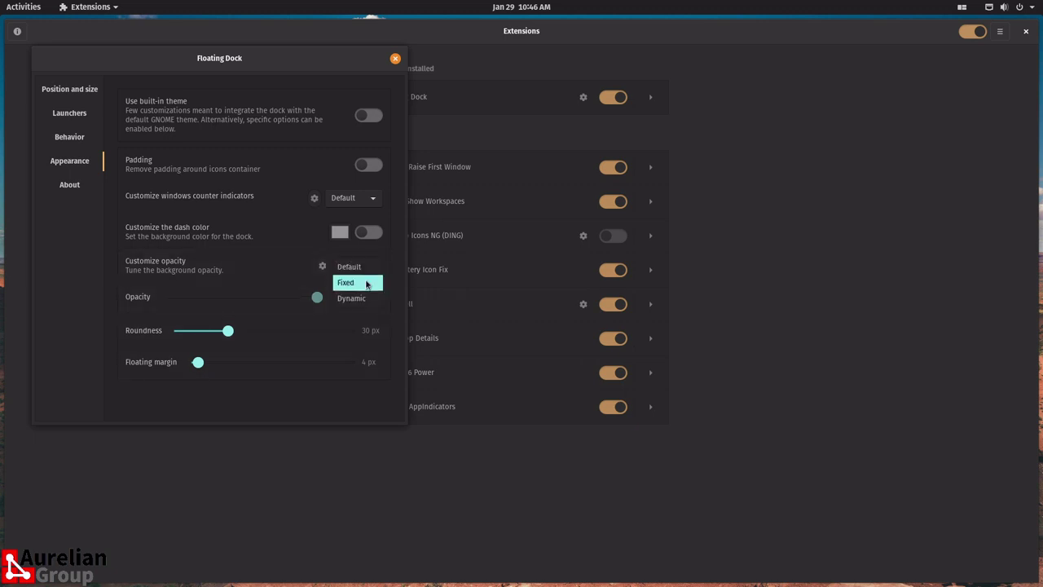
{"action": "left_click", "coordinate": [366, 282]}
{"action": "left_click_drag", "start_coordinate": [317, 298], "coordinate": [150, 298]}
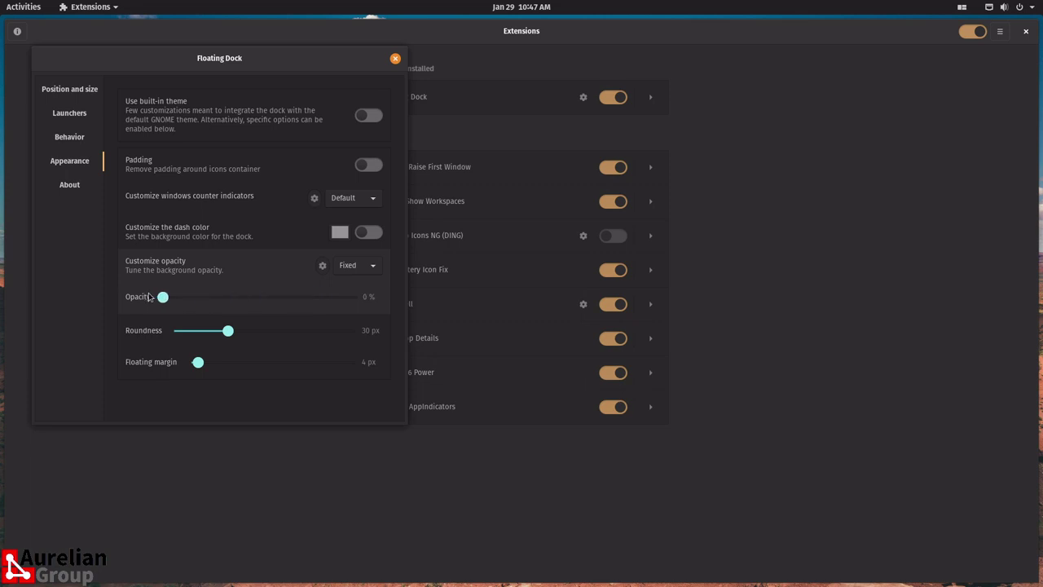
{"action": "left_click", "coordinate": [395, 61]}
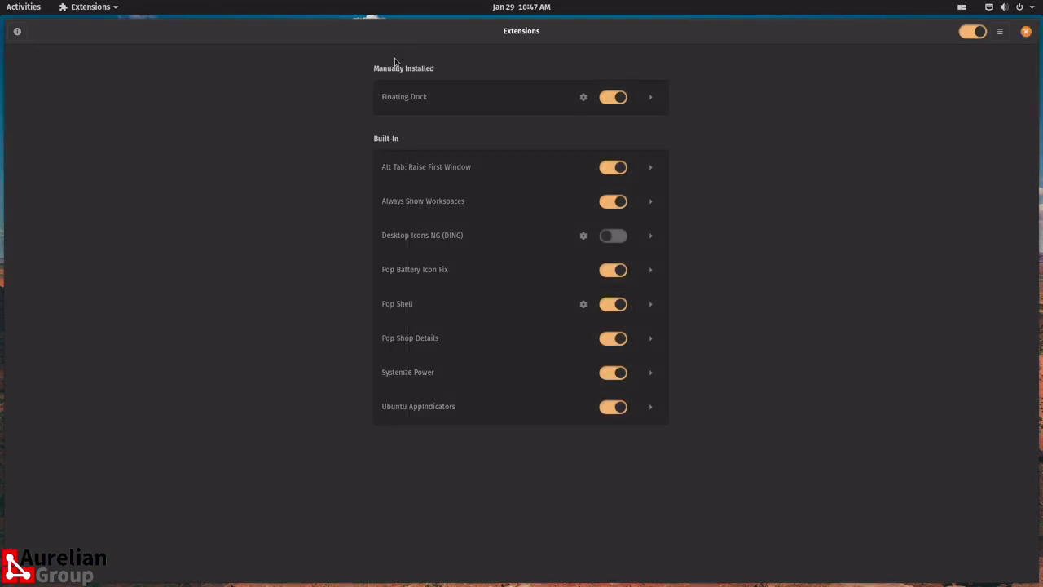
{"action": "left_click", "coordinate": [1026, 31]}
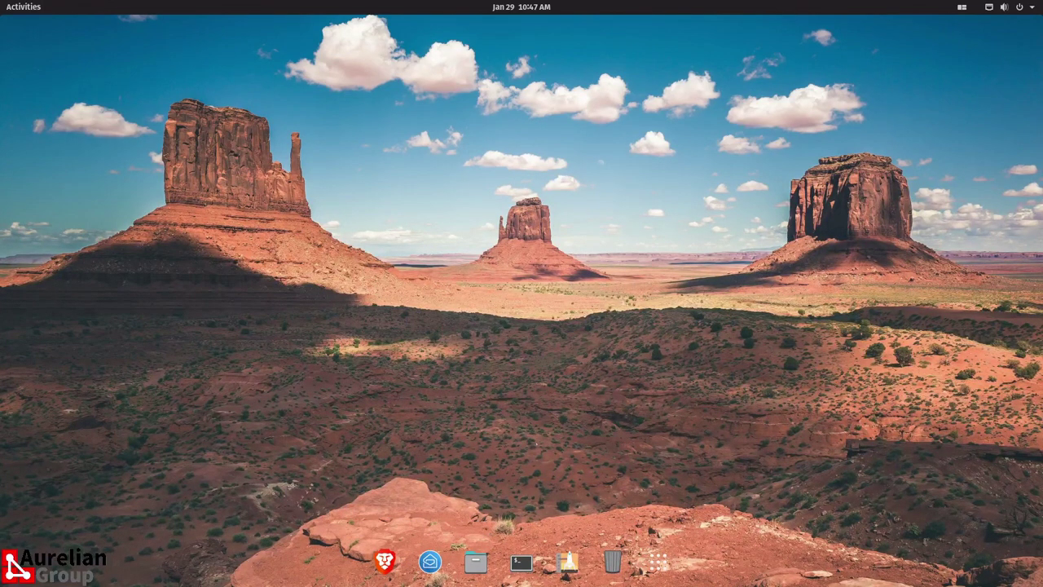
Launch Brave and switch its Appearance theme from Classic to GTK+, then close Settings.
{"action": "left_click", "coordinate": [379, 559]}
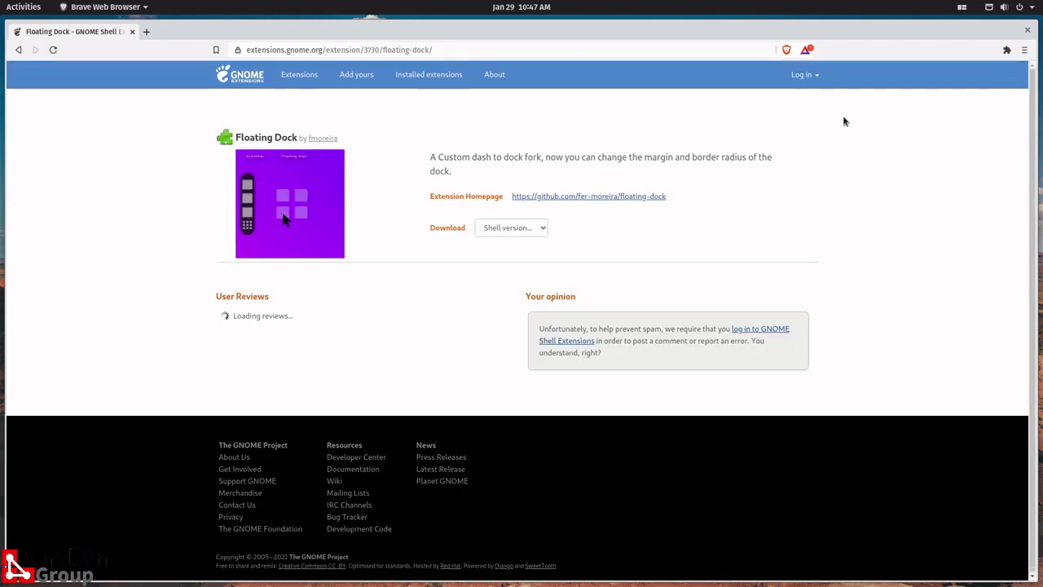
{"action": "left_click", "coordinate": [1025, 49]}
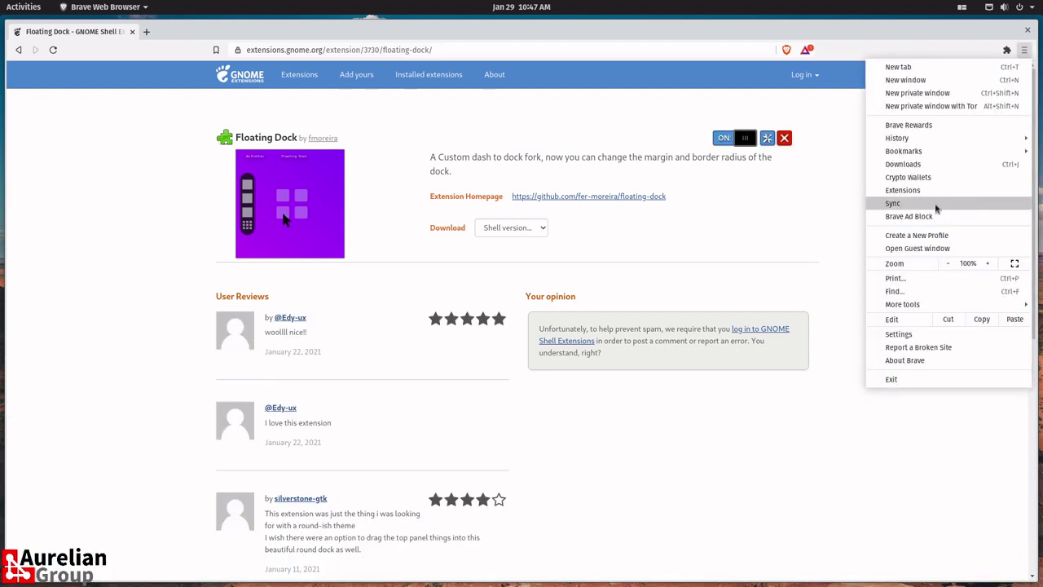
{"action": "left_click", "coordinate": [937, 204]}
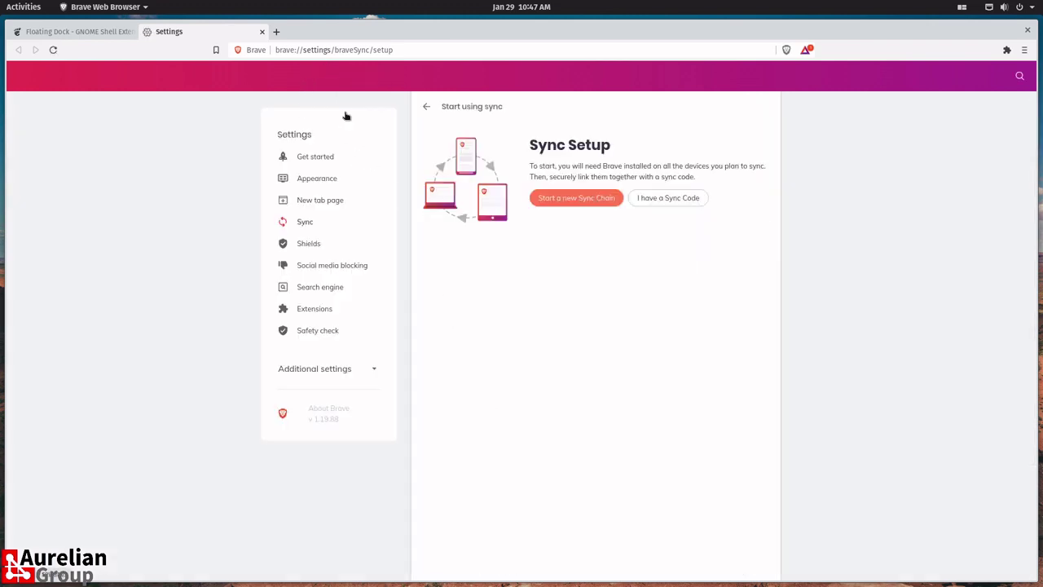
{"action": "left_click", "coordinate": [304, 186]}
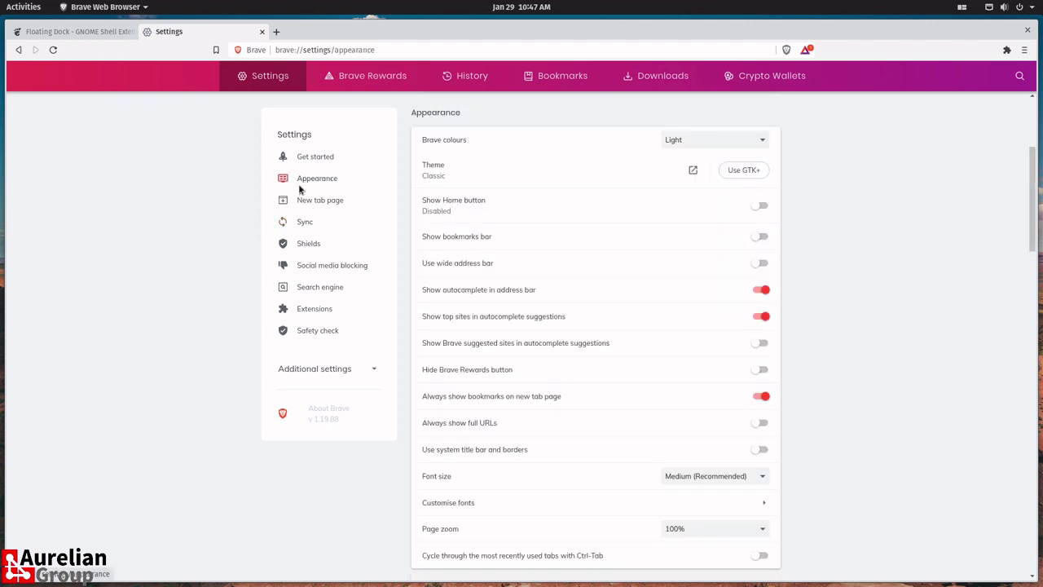
{"action": "left_click", "coordinate": [750, 172]}
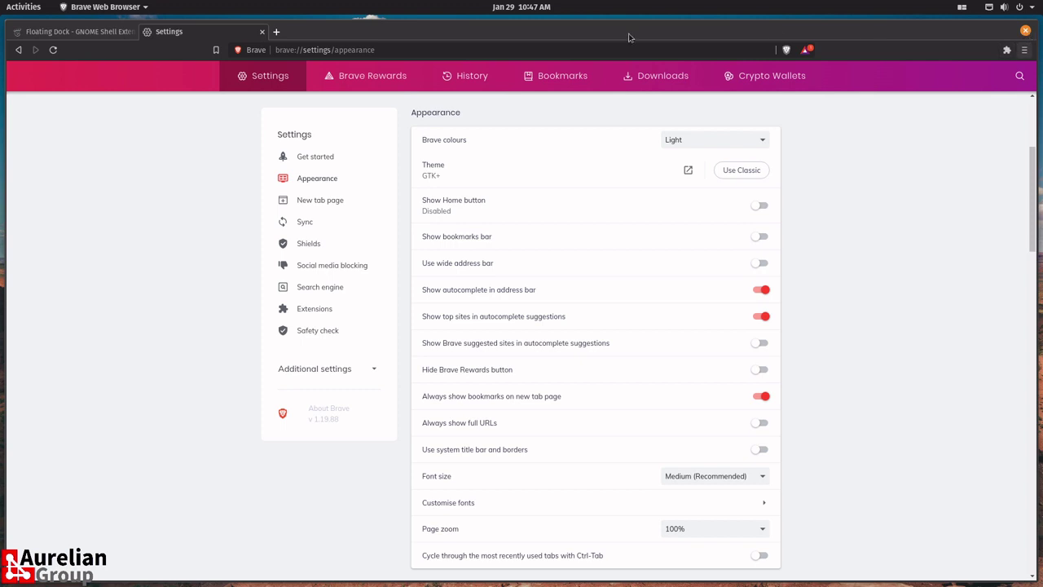
{"action": "left_click", "coordinate": [262, 31]}
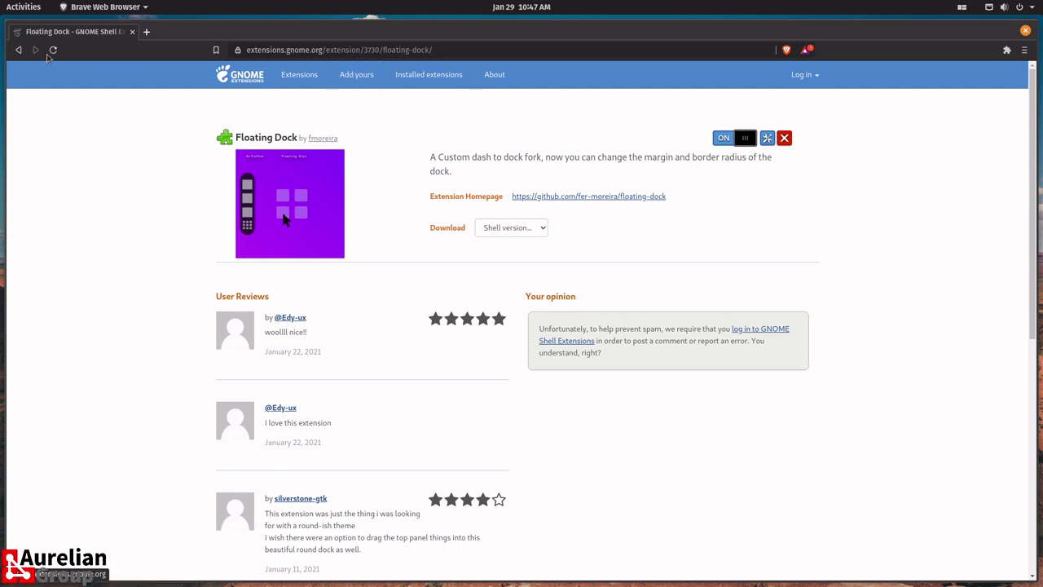
Go back to the results, search 'transparent', and open the Transparent Shell extension page.
{"action": "left_click", "coordinate": [19, 50]}
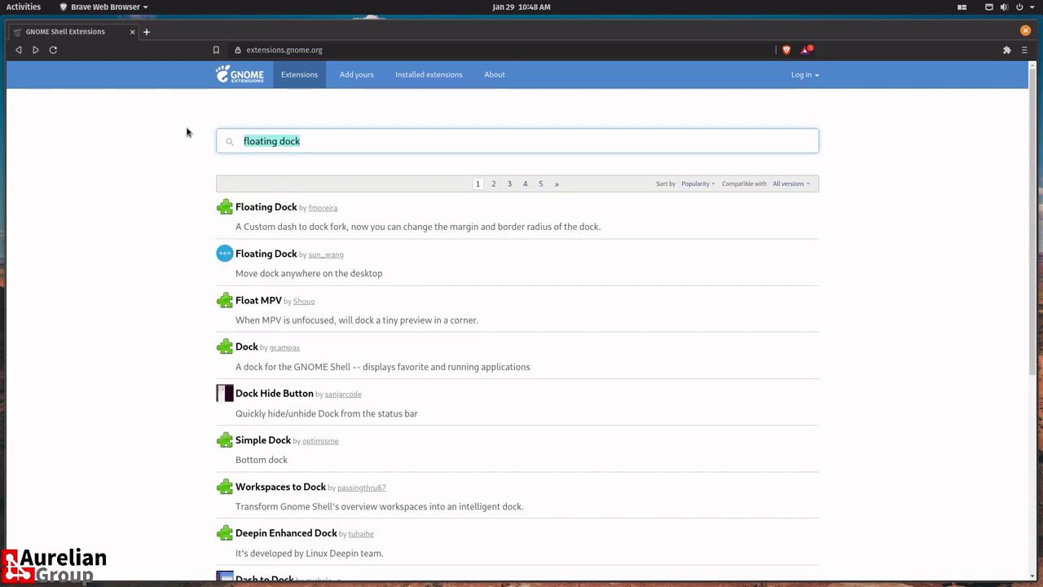
{"action": "type", "text": "transparen"}
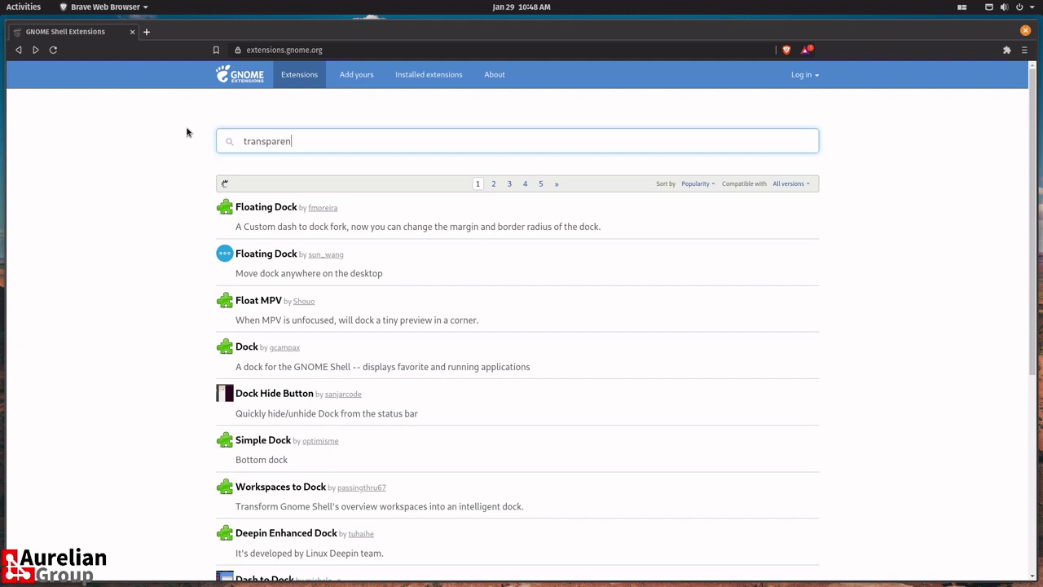
{"action": "type", "text": "t"}
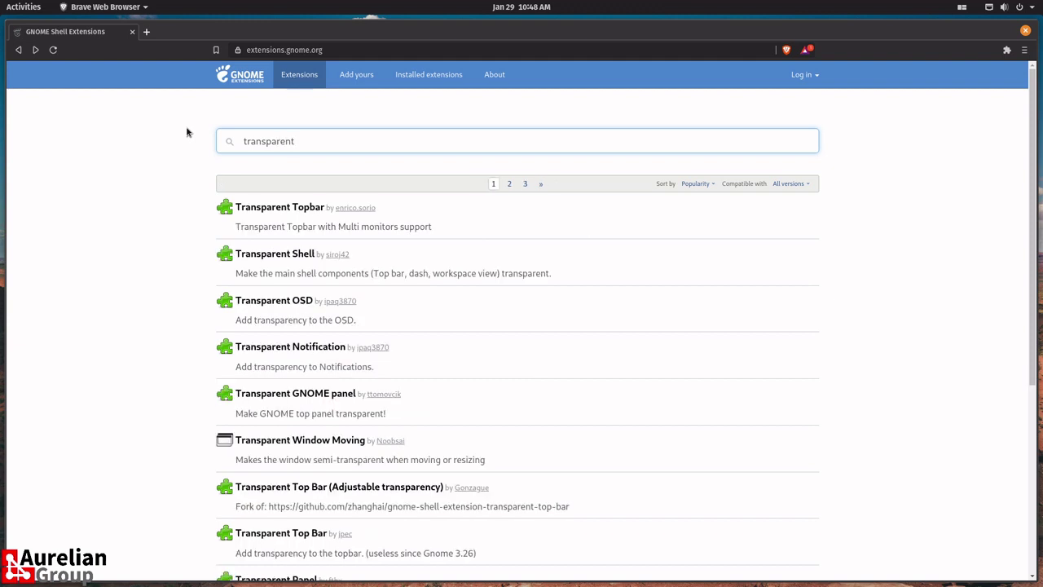
{"action": "left_click", "coordinate": [274, 254]}
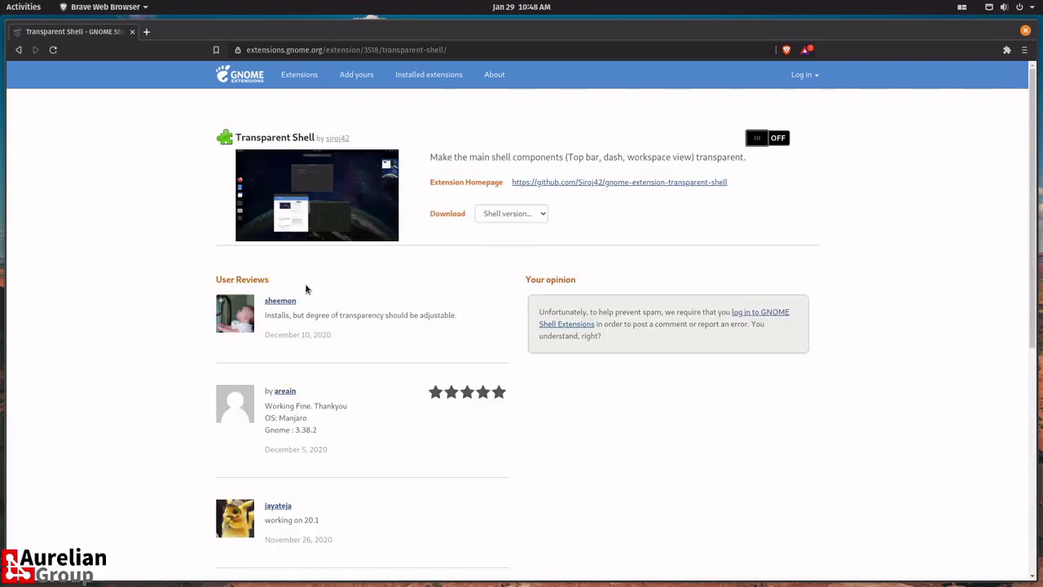
Turn on and install Transparent Shell, comparing the Activities overview before and after.
{"action": "left_click", "coordinate": [299, 74]}
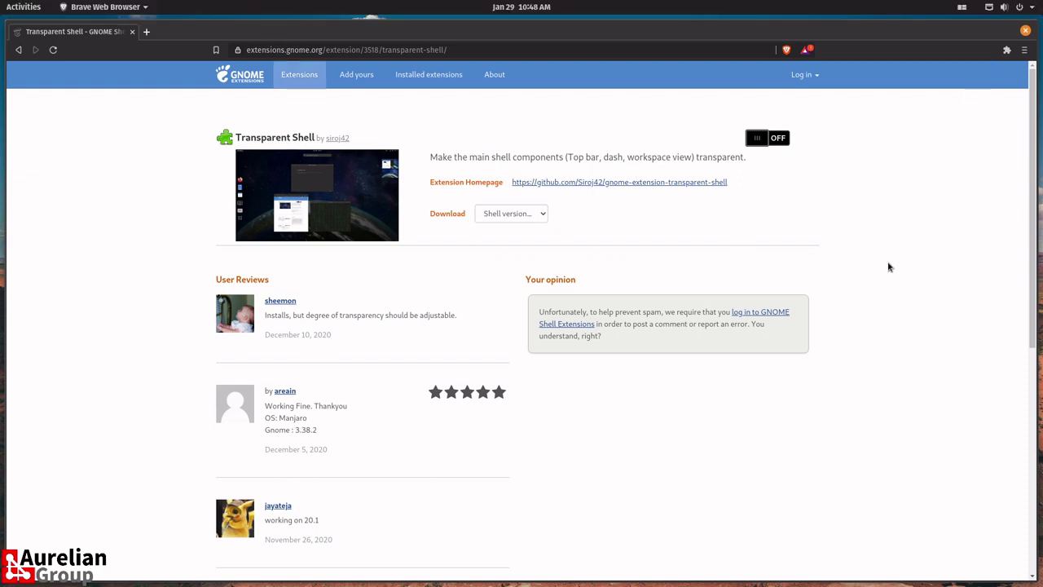
{"action": "key", "text": "super"}
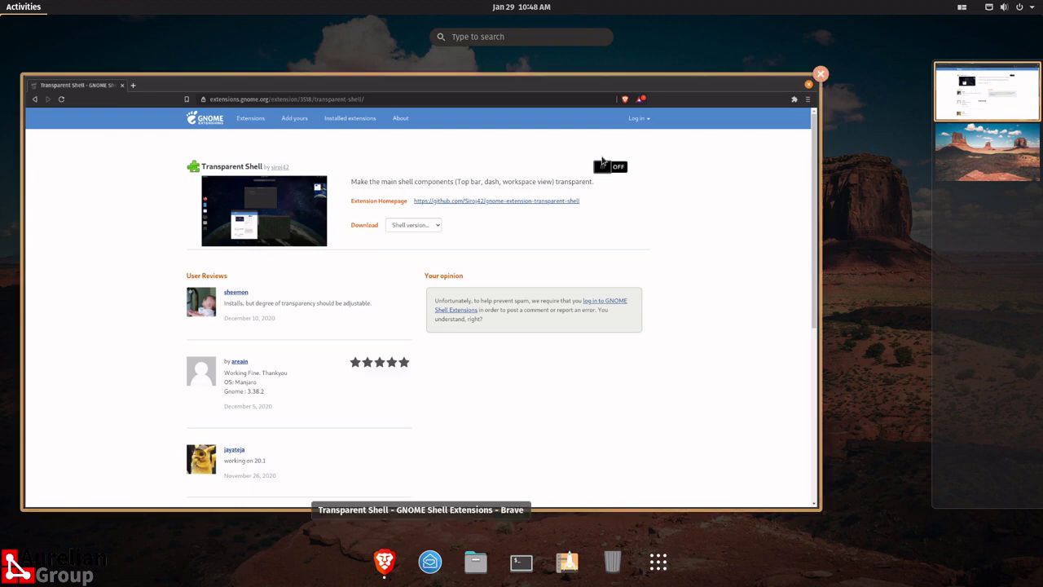
{"action": "left_click", "coordinate": [709, 238]}
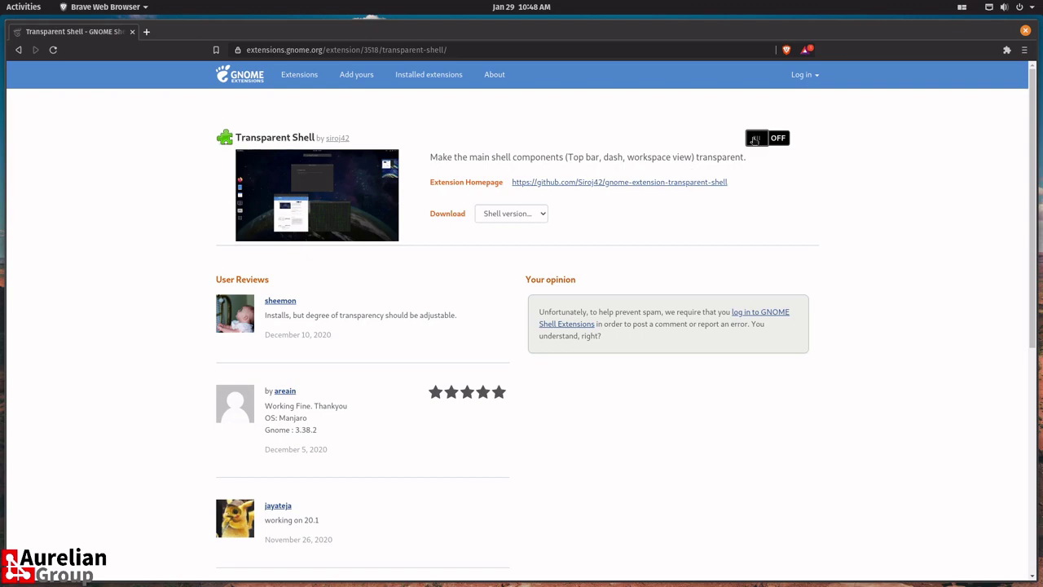
{"action": "left_click", "coordinate": [769, 140]}
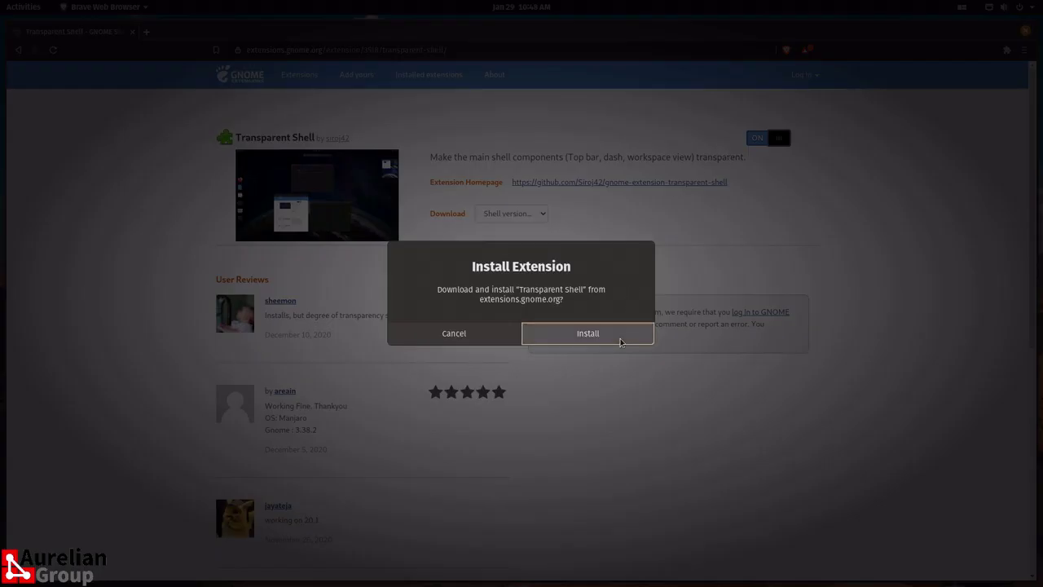
{"action": "left_click", "coordinate": [587, 332]}
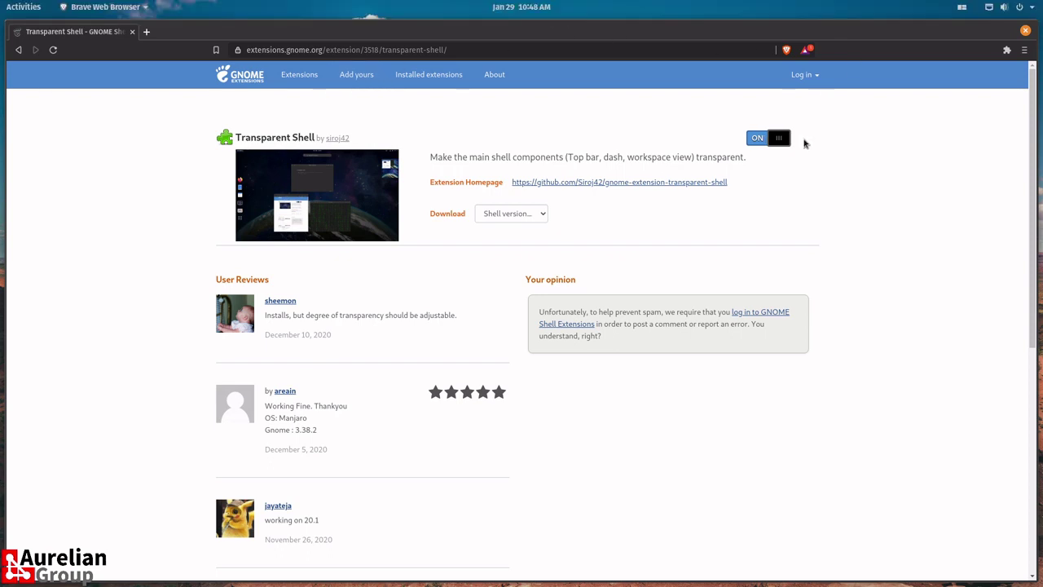
{"action": "key", "text": "super"}
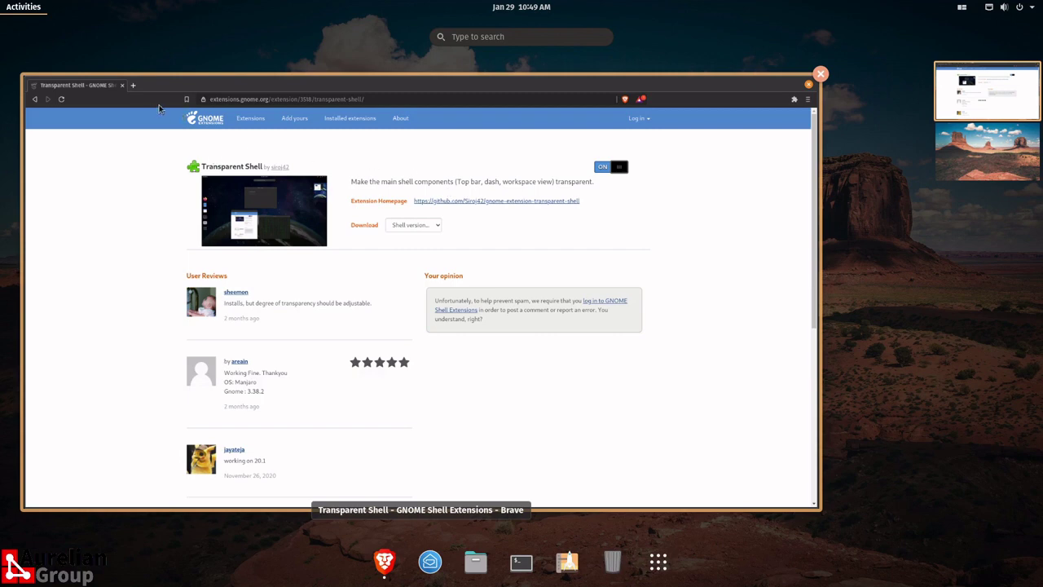
{"action": "left_click", "coordinate": [712, 242]}
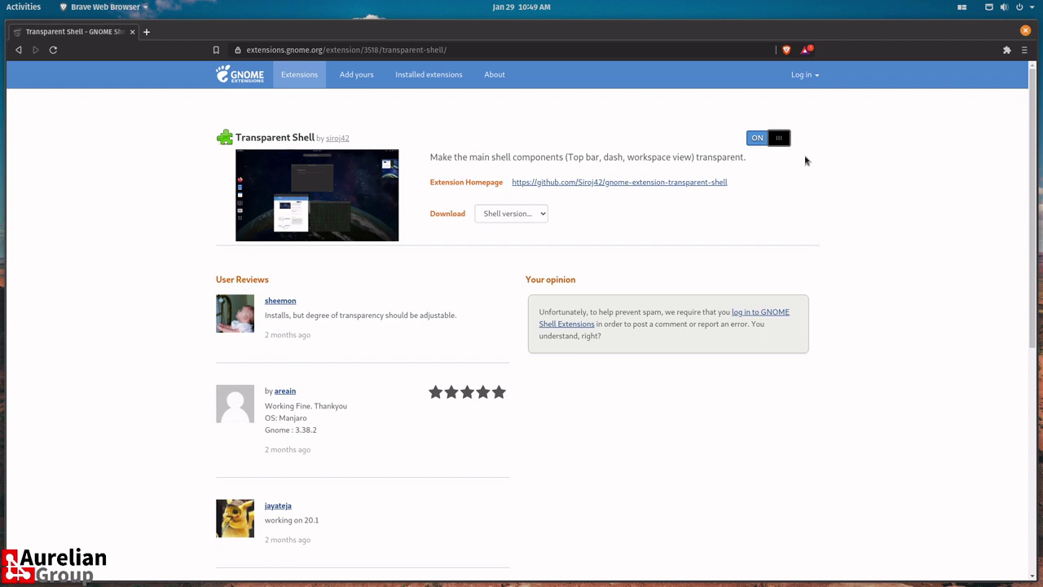
Load zoho.com/workdrive in Brave to reach the WorkDrive homepage.
{"action": "left_click", "coordinate": [451, 50]}
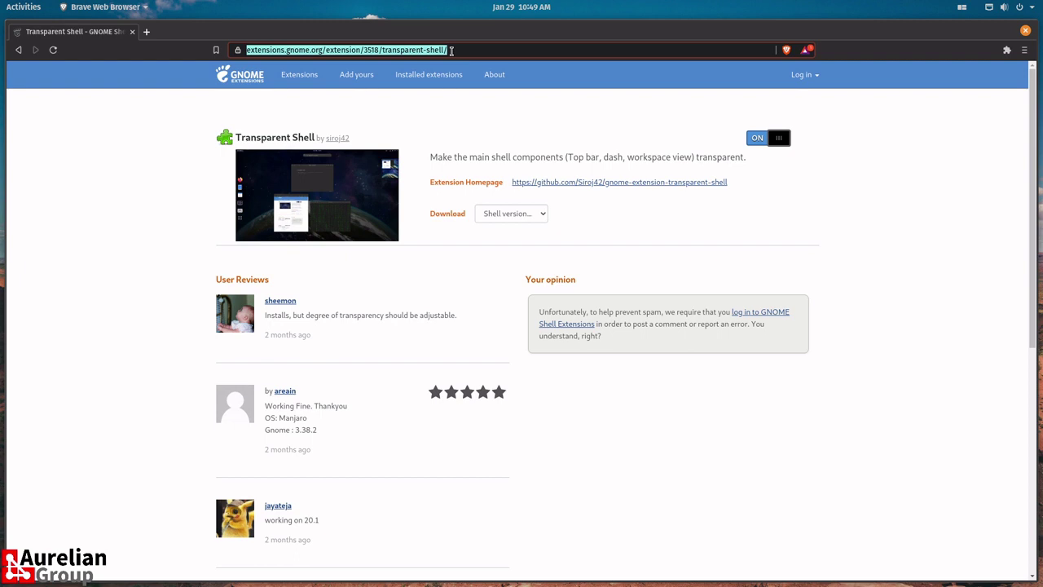
{"action": "type", "text": "zoh"}
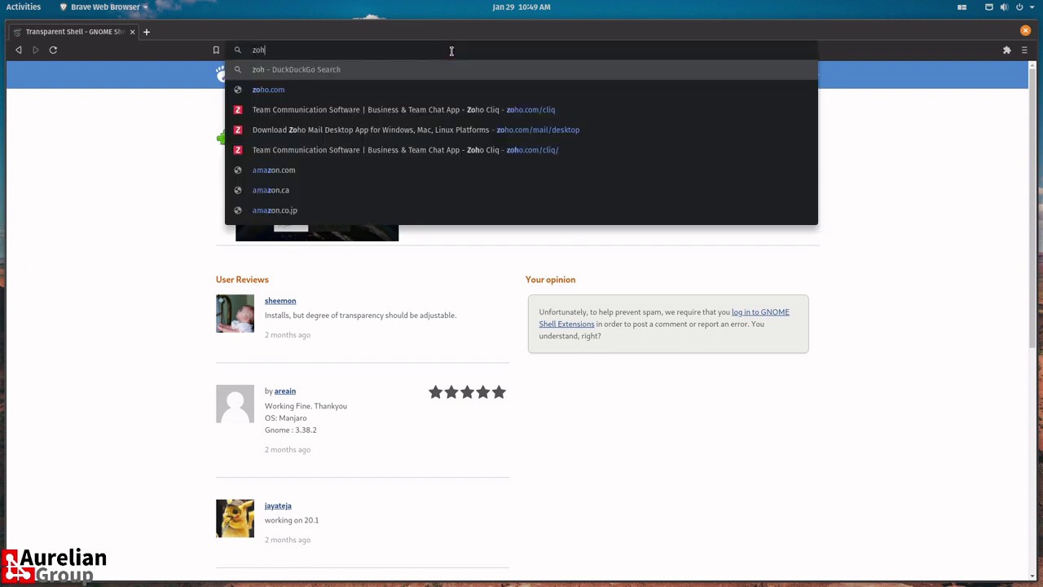
{"action": "type", "text": "o.com/work"}
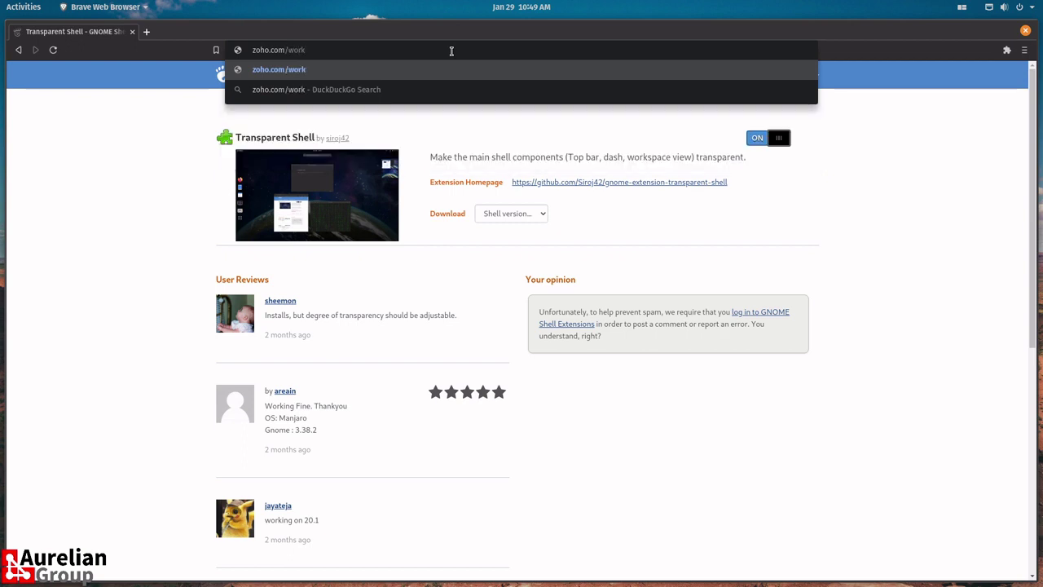
{"action": "type", "text": "drive"}
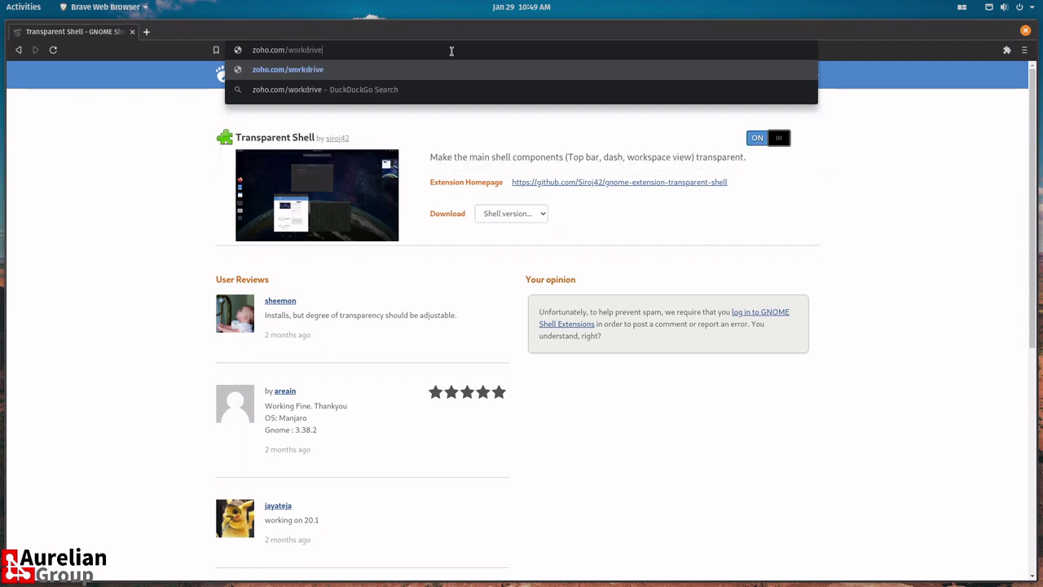
{"action": "key", "text": "Return"}
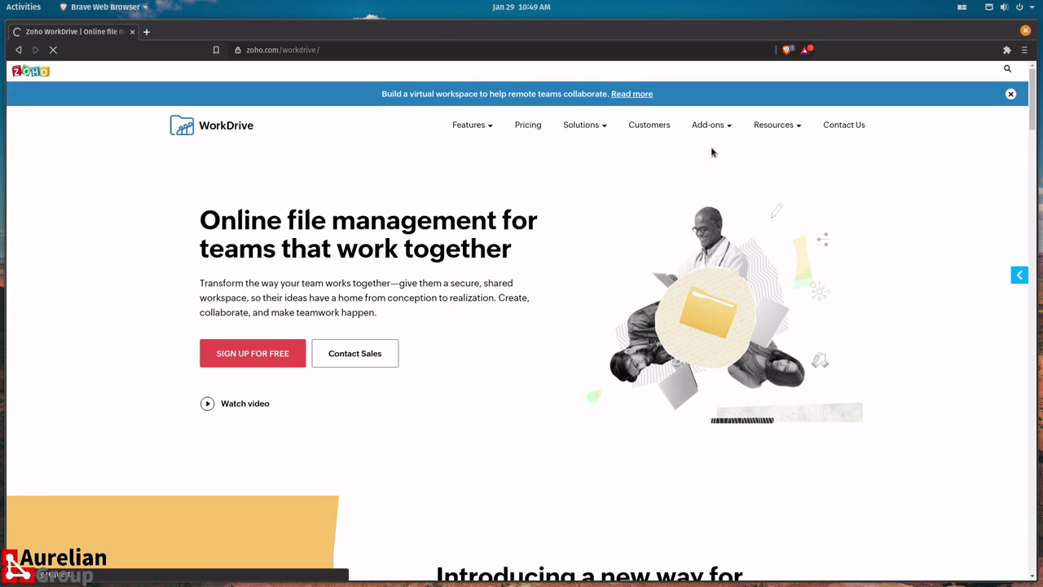
{"action": "mouse_move", "coordinate": [707, 127]}
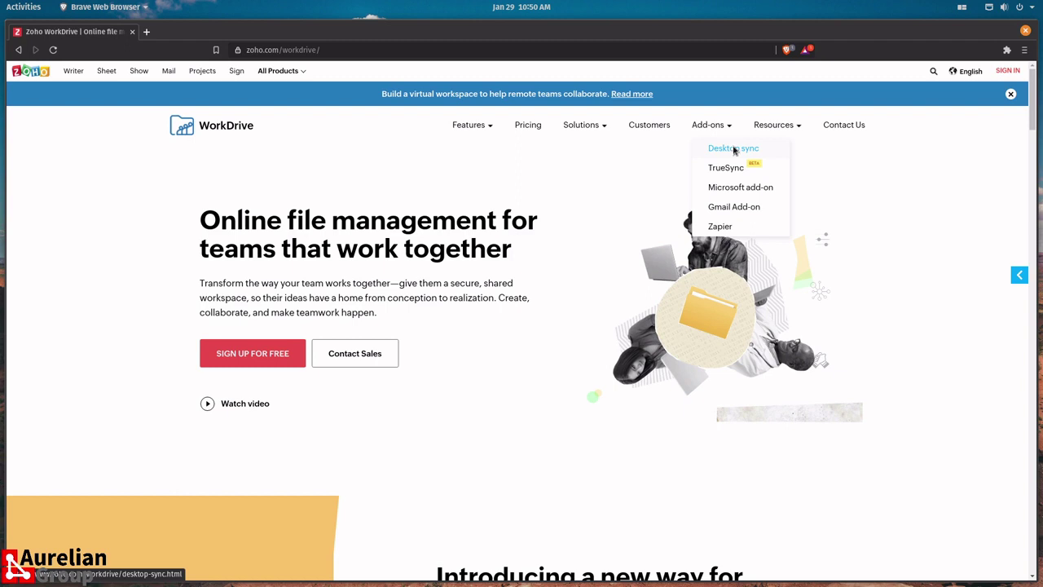
Download ZohoWorkDrive-x64.tar.gz from Add-ons > Desktop sync, accepting the terms and saving to Downloads.
{"action": "left_click", "coordinate": [734, 150]}
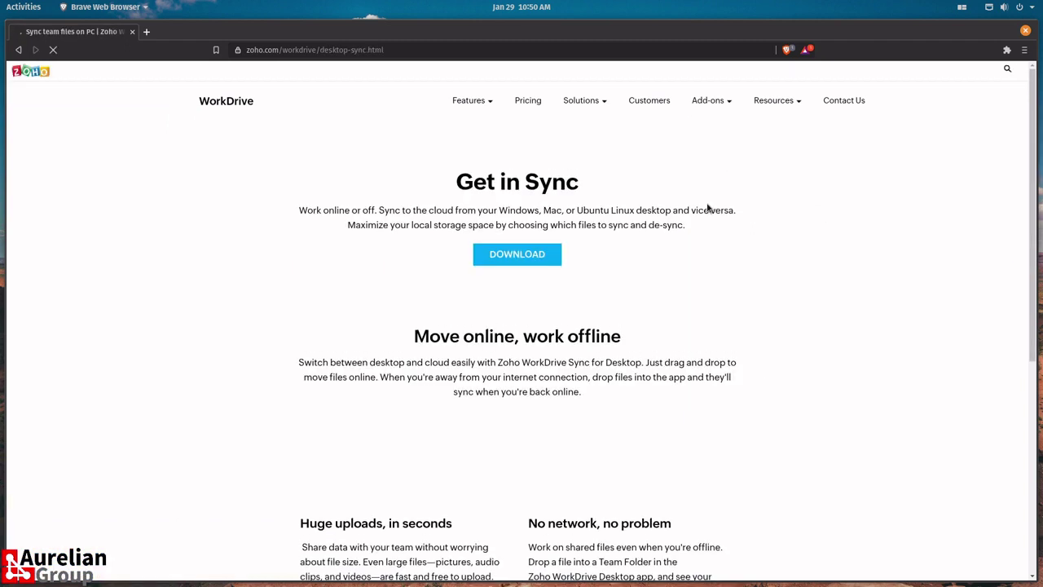
{"action": "left_click", "coordinate": [520, 257]}
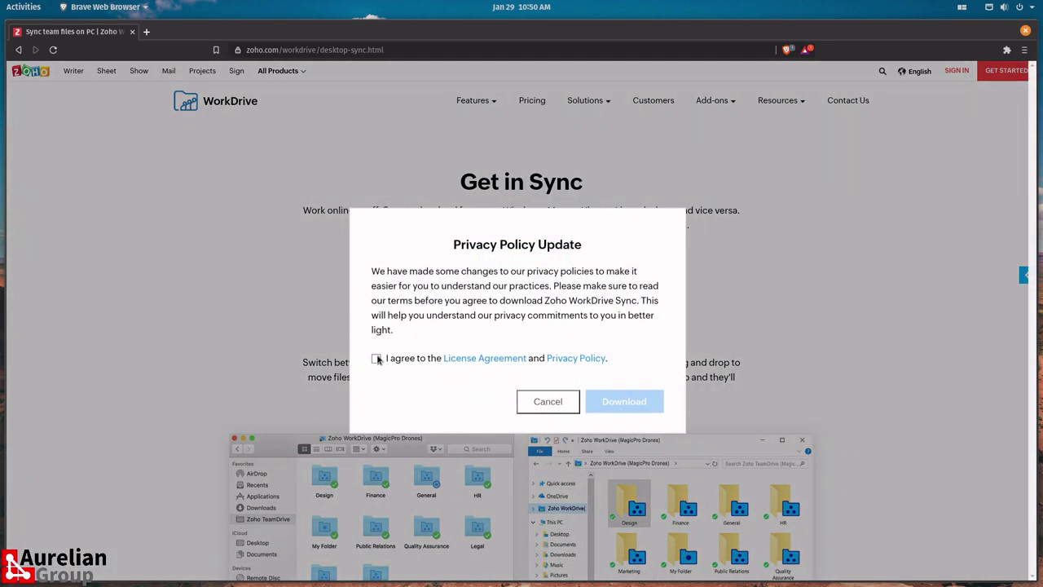
{"action": "left_click", "coordinate": [376, 359]}
{"action": "left_click", "coordinate": [639, 412]}
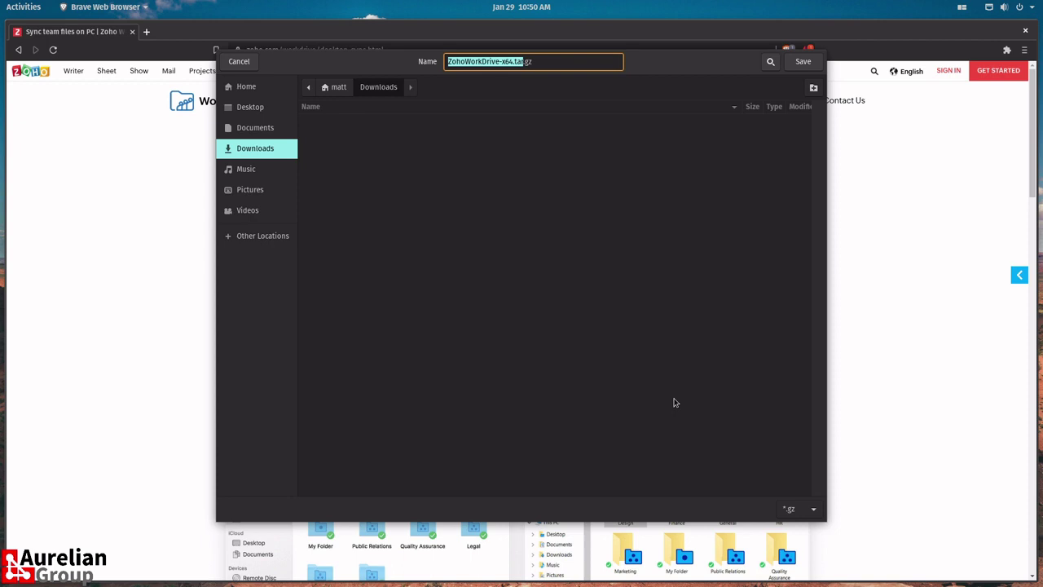
{"action": "left_click", "coordinate": [813, 66]}
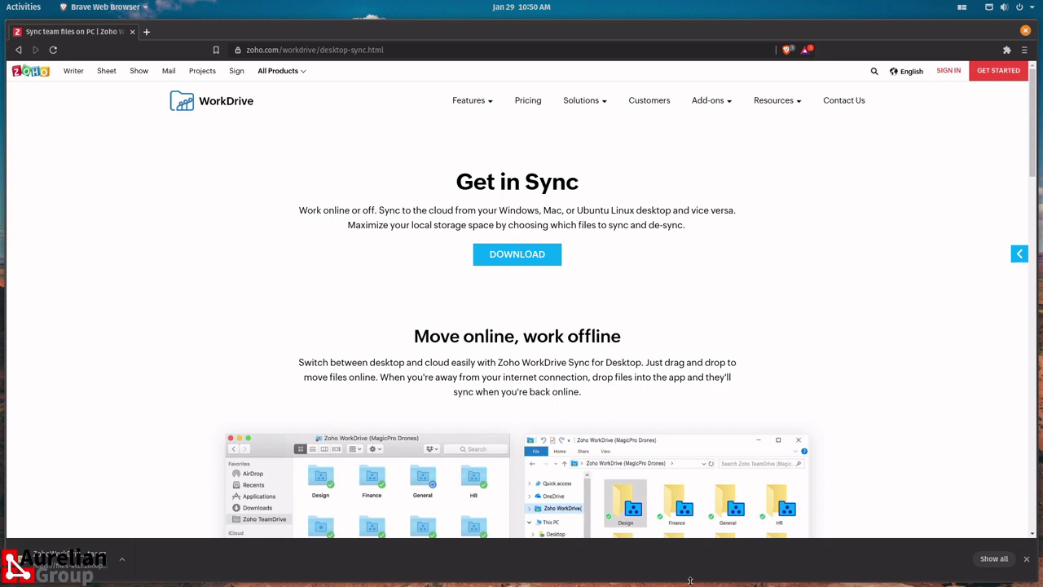
Close Brave, open Files, and extract the ZohoWorkDrive archive in Downloads.
{"action": "left_click", "coordinate": [1026, 32]}
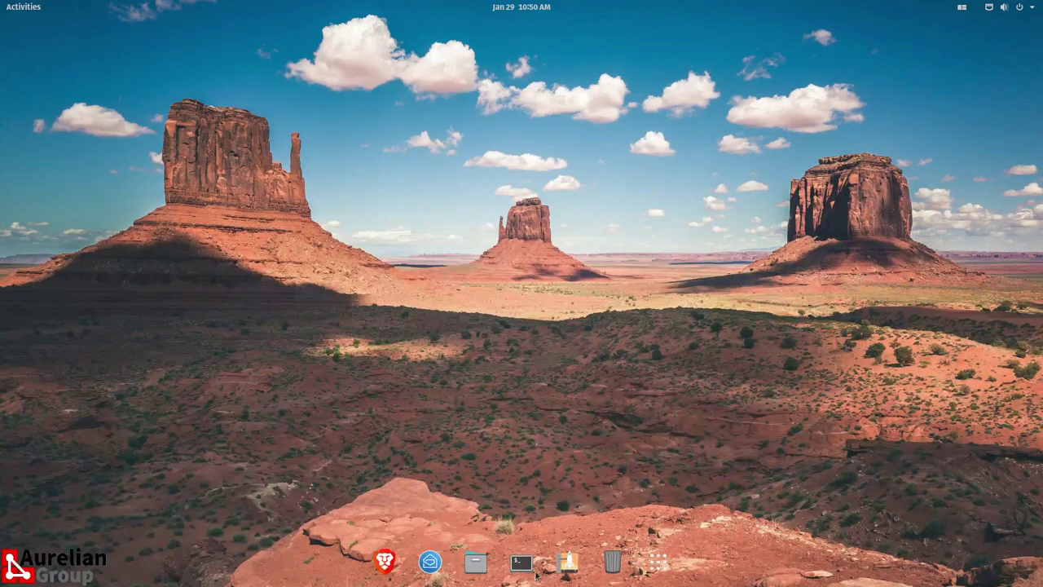
{"action": "left_click", "coordinate": [473, 567]}
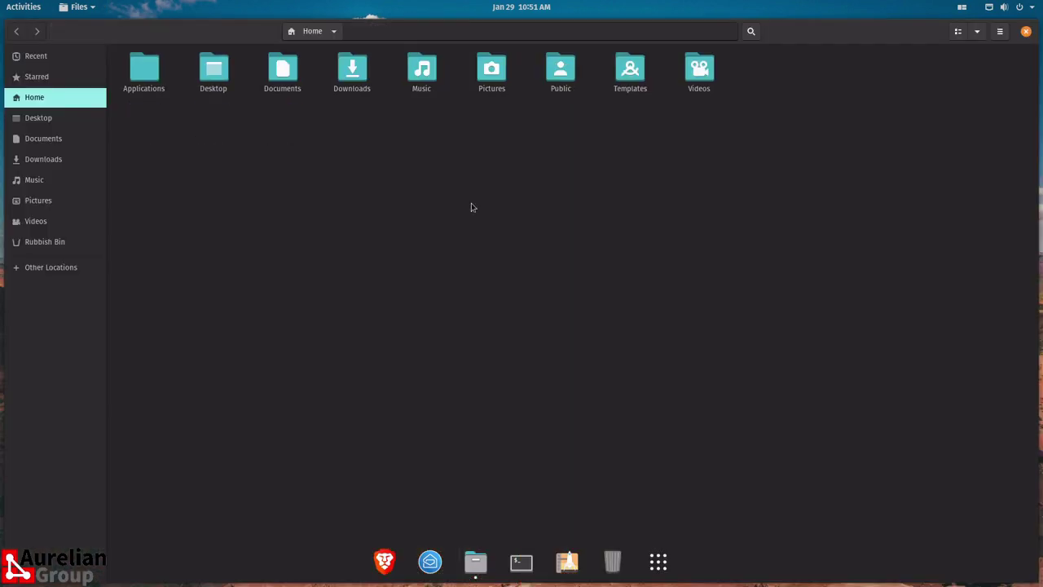
{"action": "left_click", "coordinate": [68, 160]}
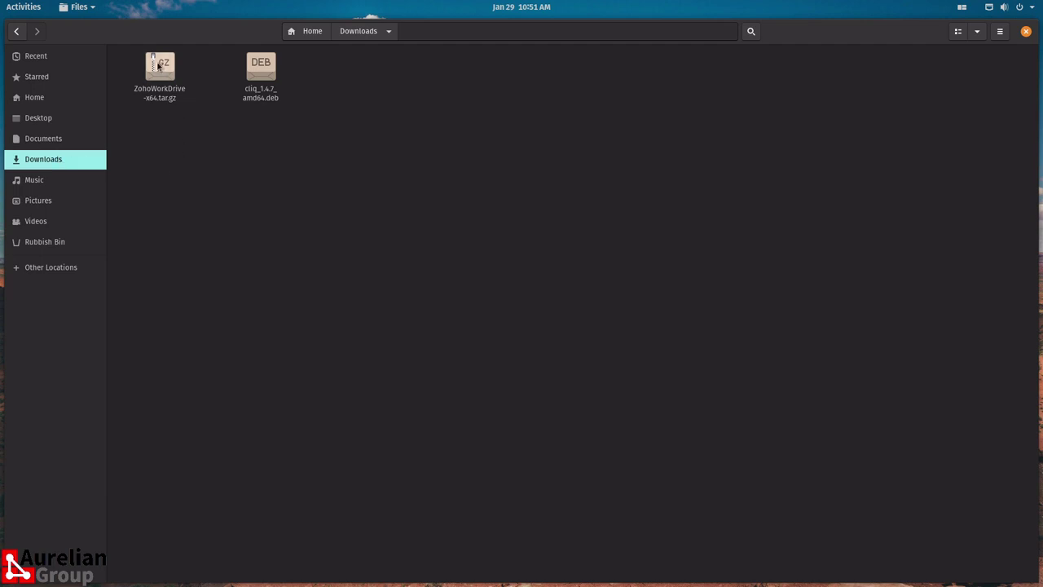
{"action": "right_click", "coordinate": [156, 72]}
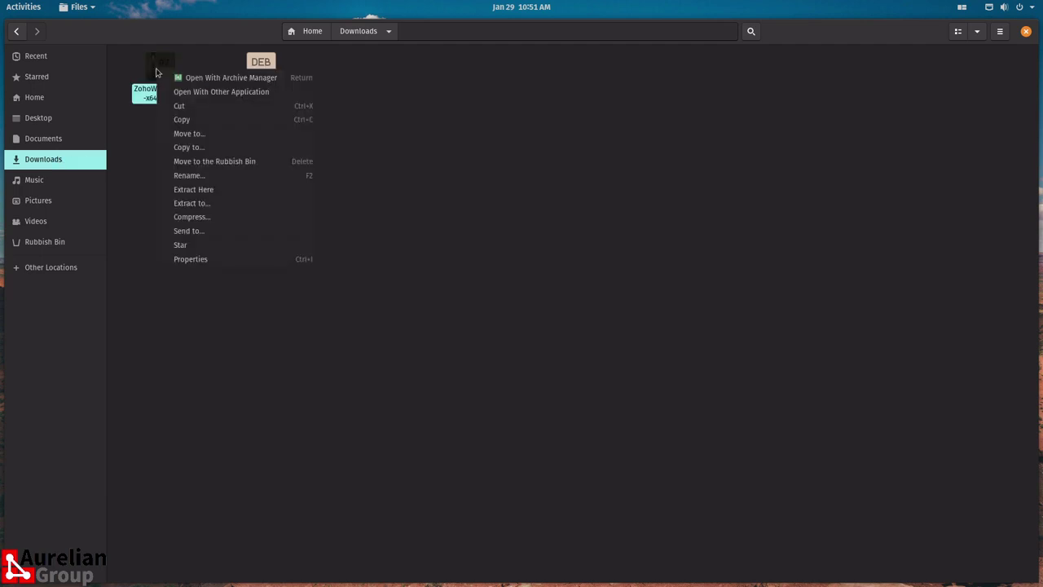
{"action": "left_click", "coordinate": [218, 190]}
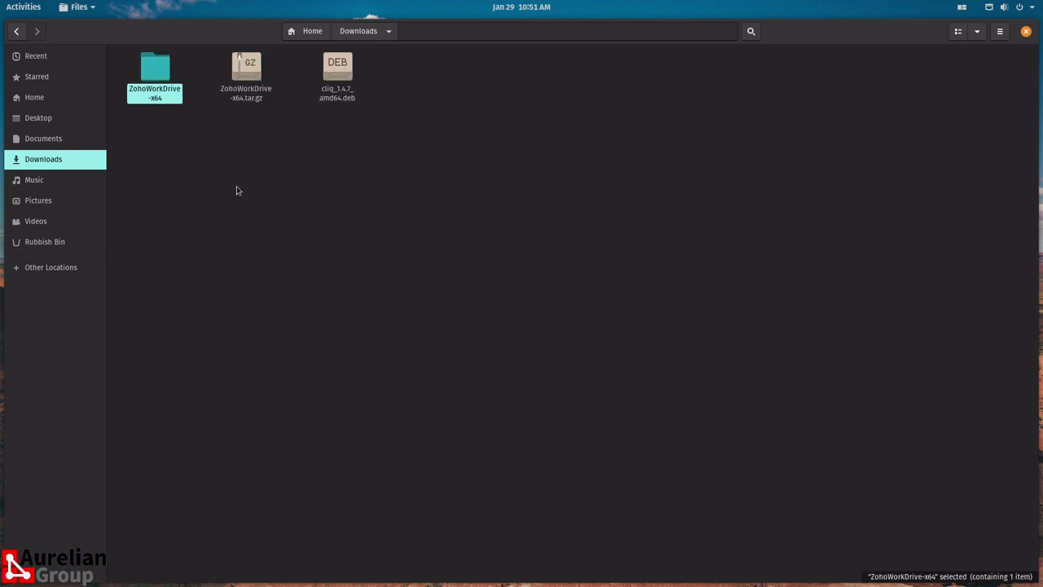
Open ZohoWorkDrive-x64/ZohoWorkDrive and open a terminal in that folder.
{"action": "double_click", "coordinate": [154, 78]}
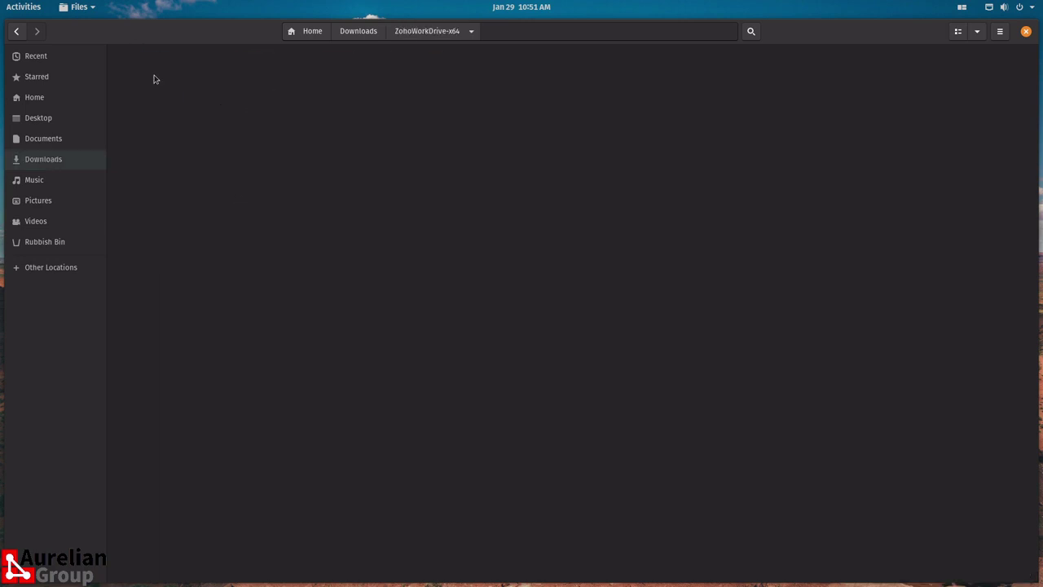
{"action": "double_click", "coordinate": [185, 90]}
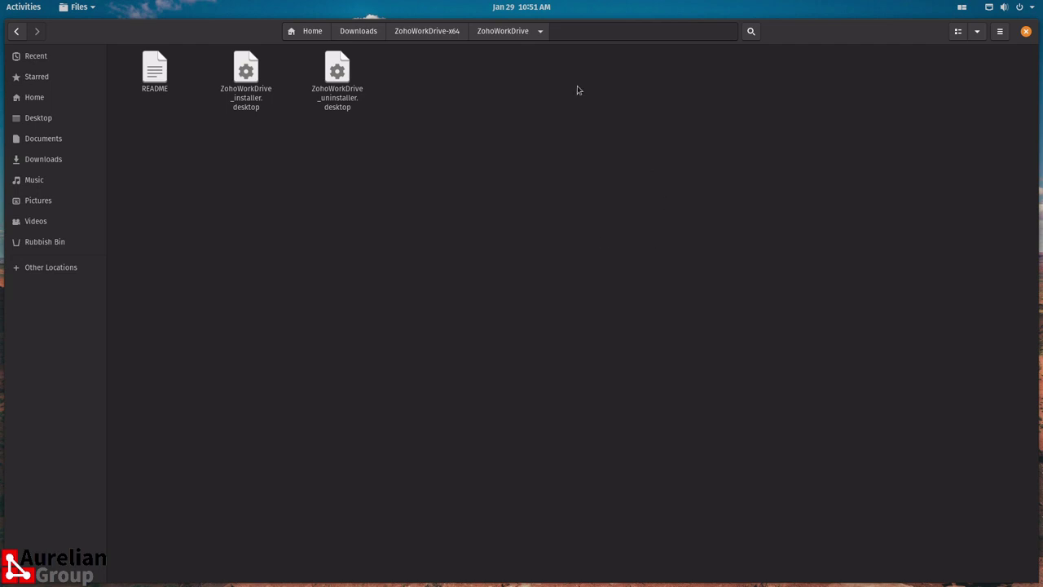
{"action": "right_click", "coordinate": [614, 108]}
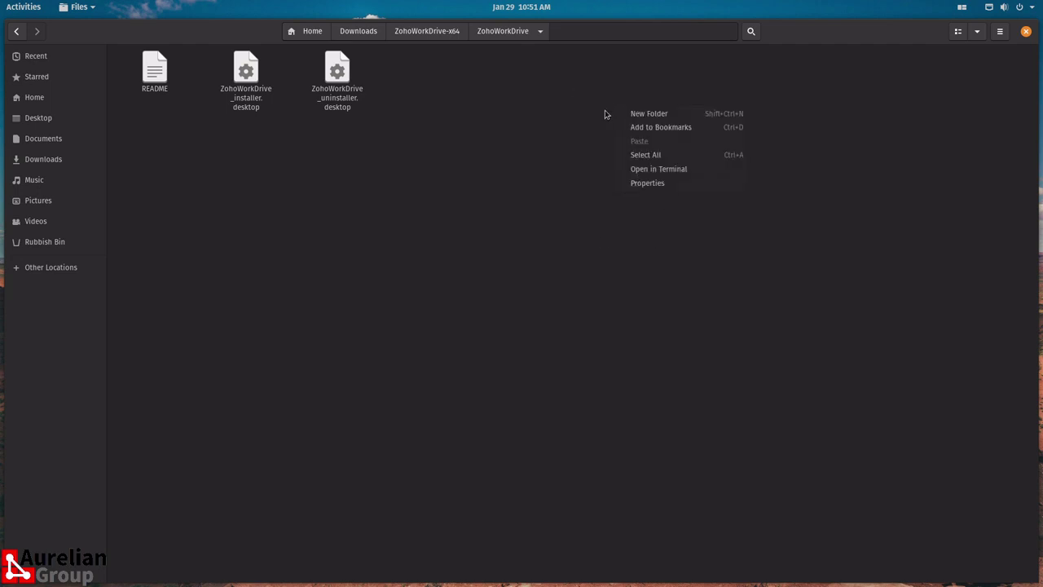
{"action": "left_click", "coordinate": [654, 169]}
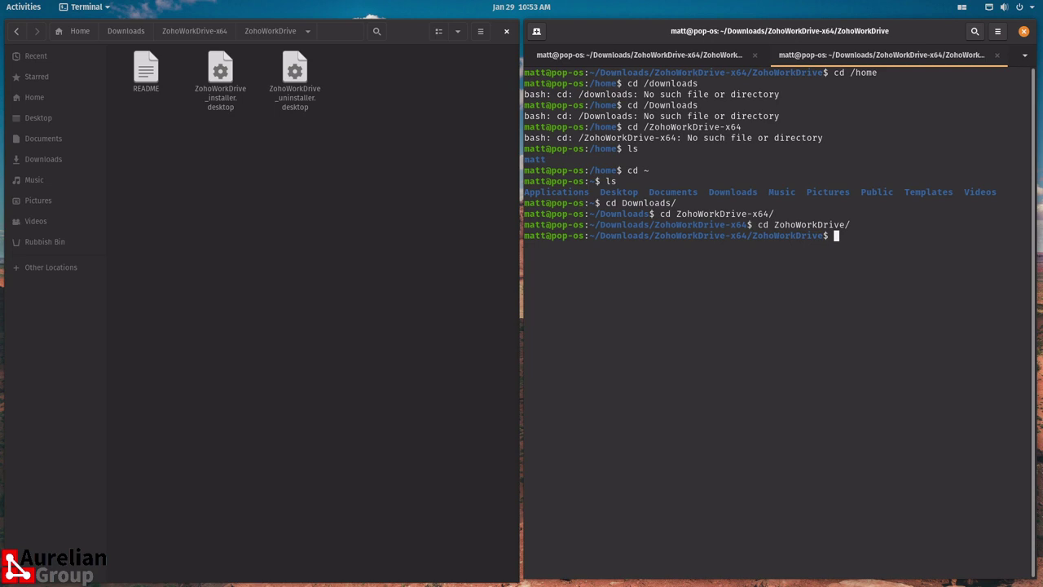
List the folder and try running ZohoWorkDrive_installer.desktop as a command.
{"action": "type", "text": "ls"}
{"action": "key", "text": "Return"}
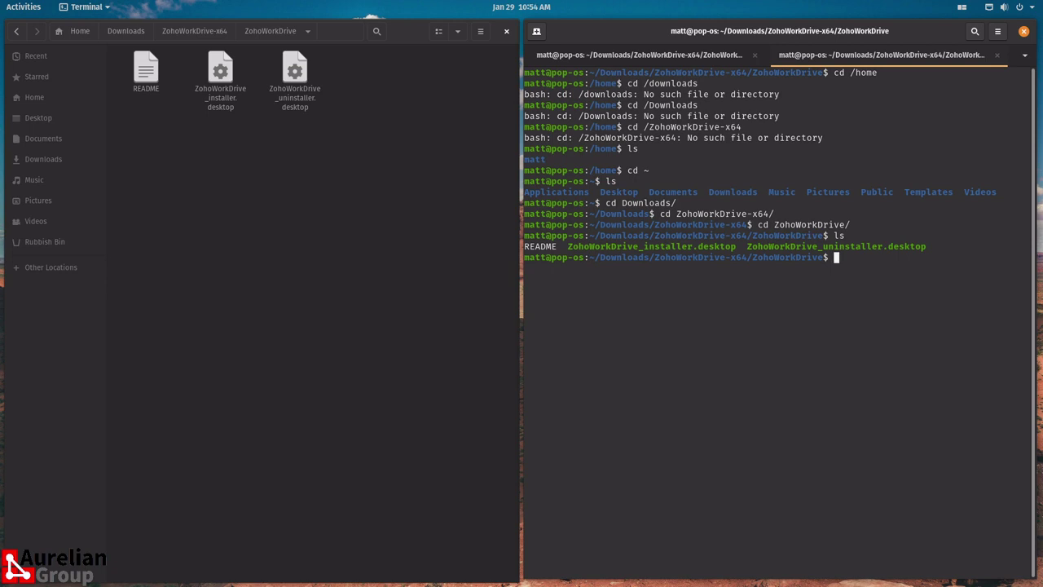
{"action": "type", "text": "Zoho"}
{"action": "key", "text": "BackSpace"}
{"action": "type", "text": "Workd"}
{"action": "key", "text": "BackSpace"}
{"action": "key", "text": "BackSpace"}
{"action": "type", "text": "kDrive_in"}
{"action": "type", "text": "stal"}
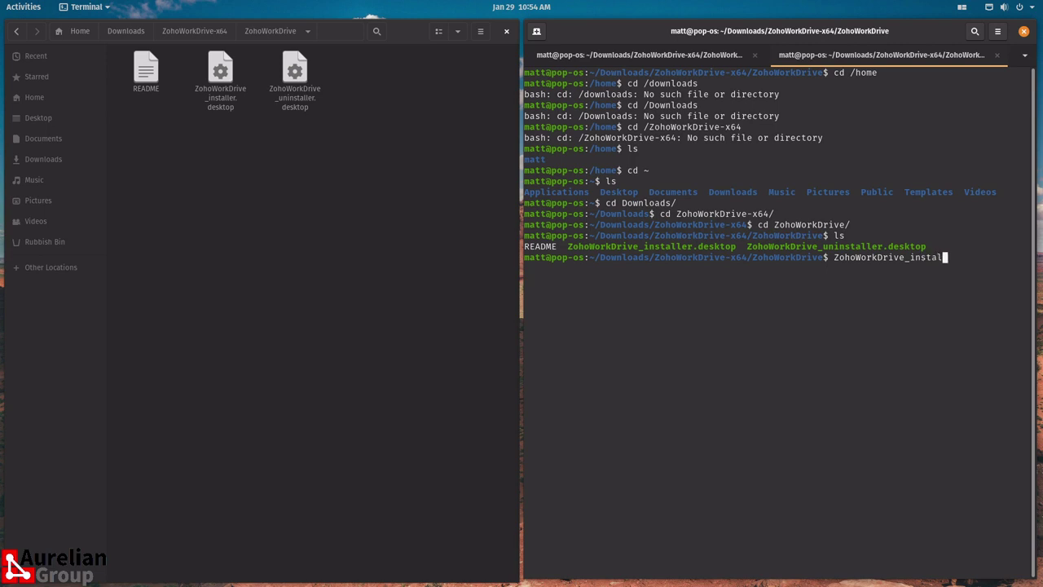
{"action": "type", "text": "ler.desktop"}
{"action": "key", "text": "Return"}
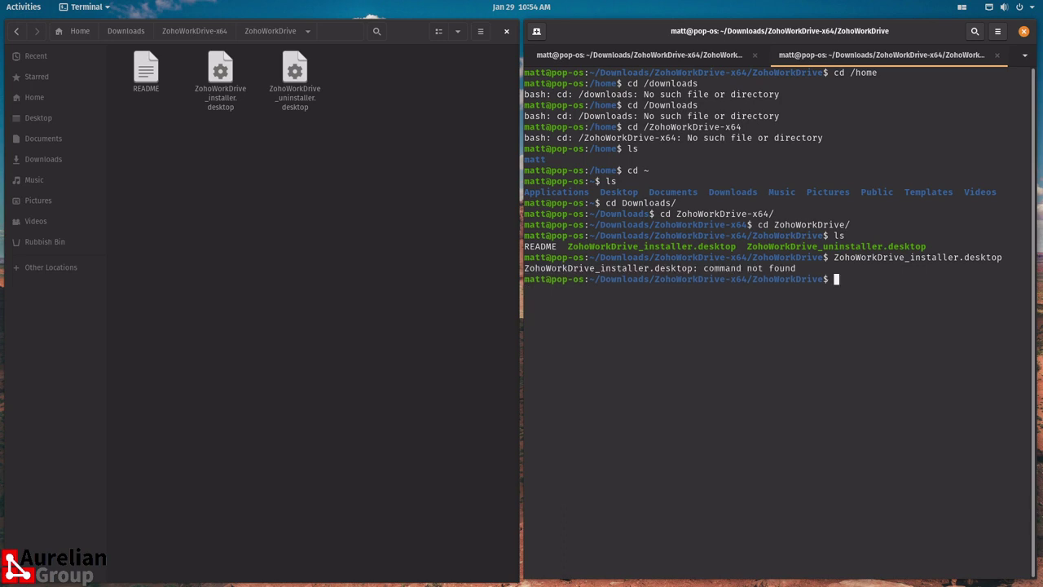
Retry ./ZohoWorkDrive_installer.desktop, then run the hidden ./.setup script to launch WorkDrive Sync.
{"action": "type", "text": "./Zoho"}
{"action": "key", "text": "Tab"}
{"action": "type", "text": "i"}
{"action": "key", "text": "Tab"}
{"action": "key", "text": "Return"}
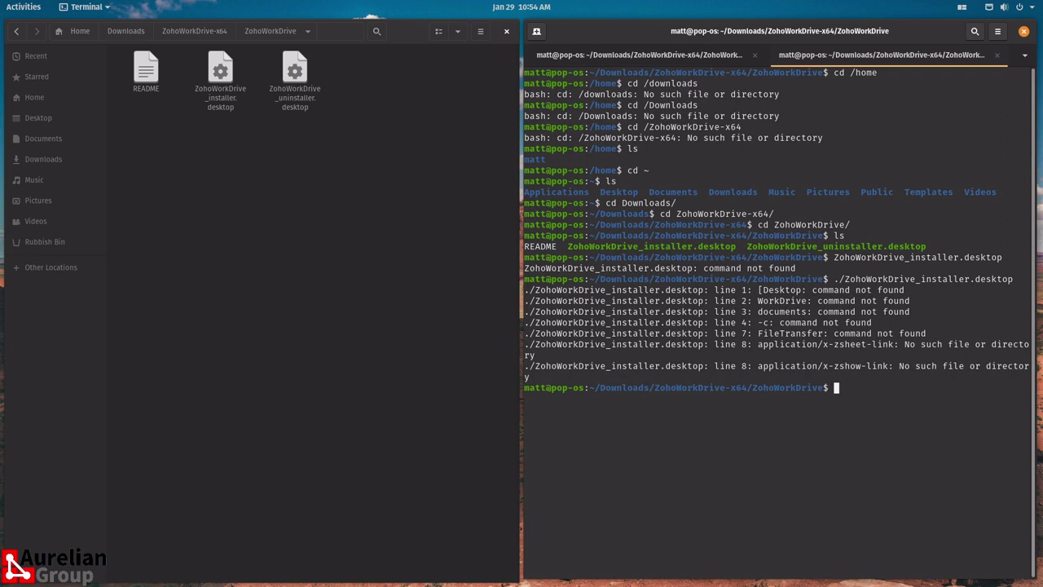
{"action": "type", "text": "./.setup"}
{"action": "key", "text": "Return"}
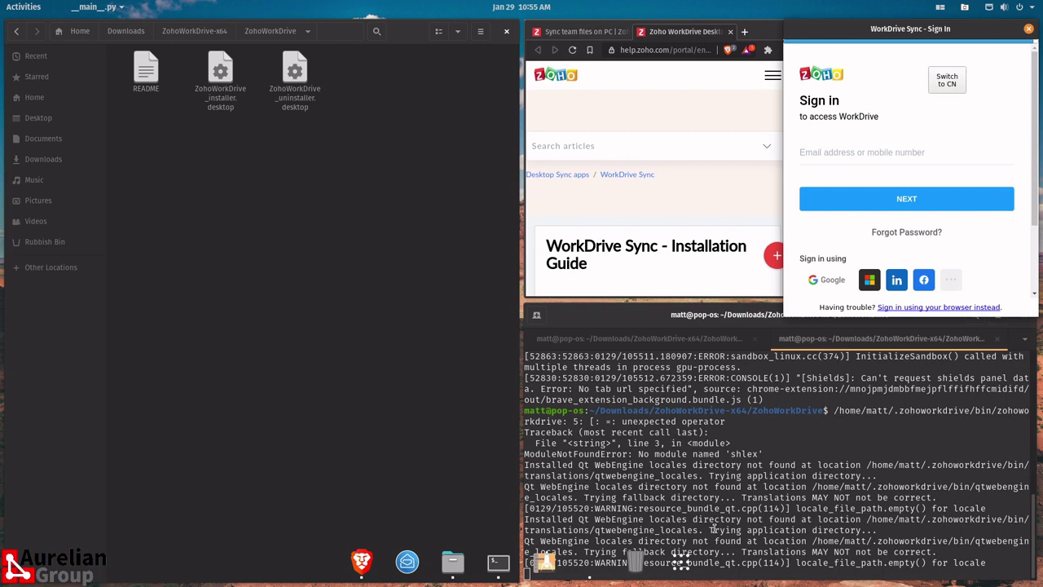
Close the WorkDrive Sync sign-in, terminal and browser windows.
{"action": "left_click", "coordinate": [1028, 27]}
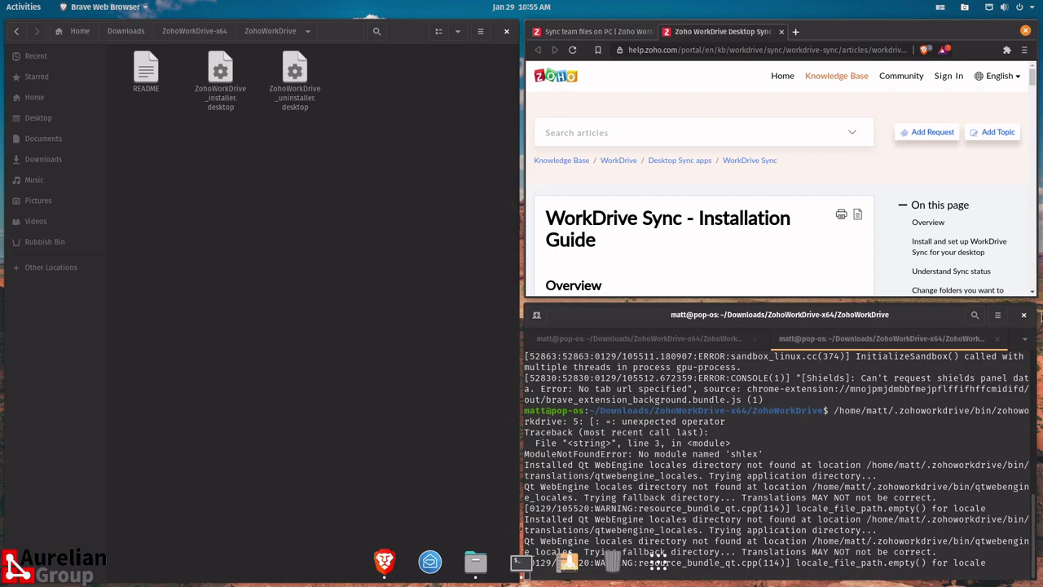
{"action": "left_click", "coordinate": [1025, 317]}
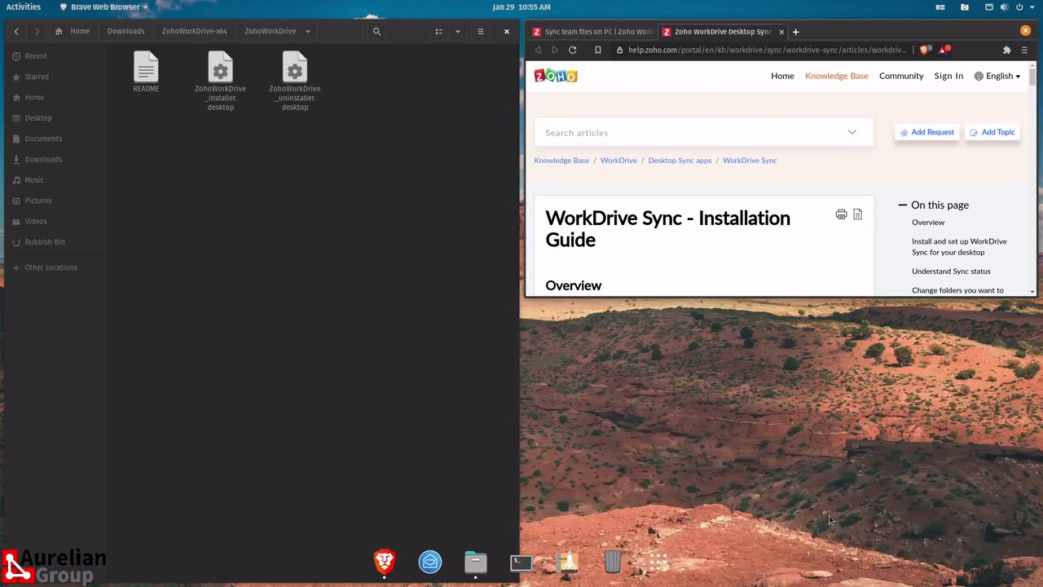
{"action": "left_click", "coordinate": [1027, 31]}
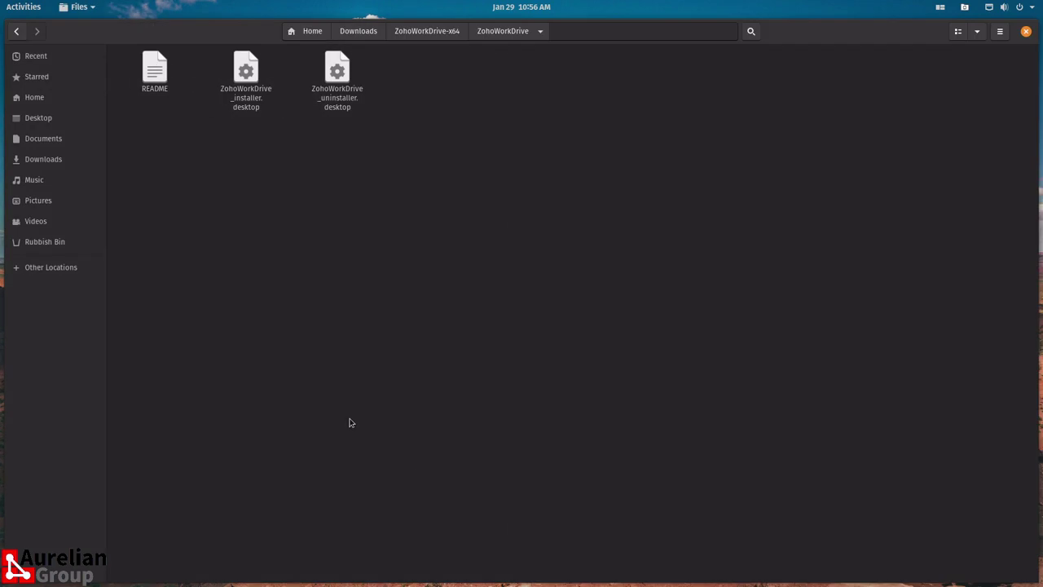
In Files, browse Downloads into ZohoWorkDrive-x64 and then its ZohoWorkDrive folder.
{"action": "left_click", "coordinate": [74, 162]}
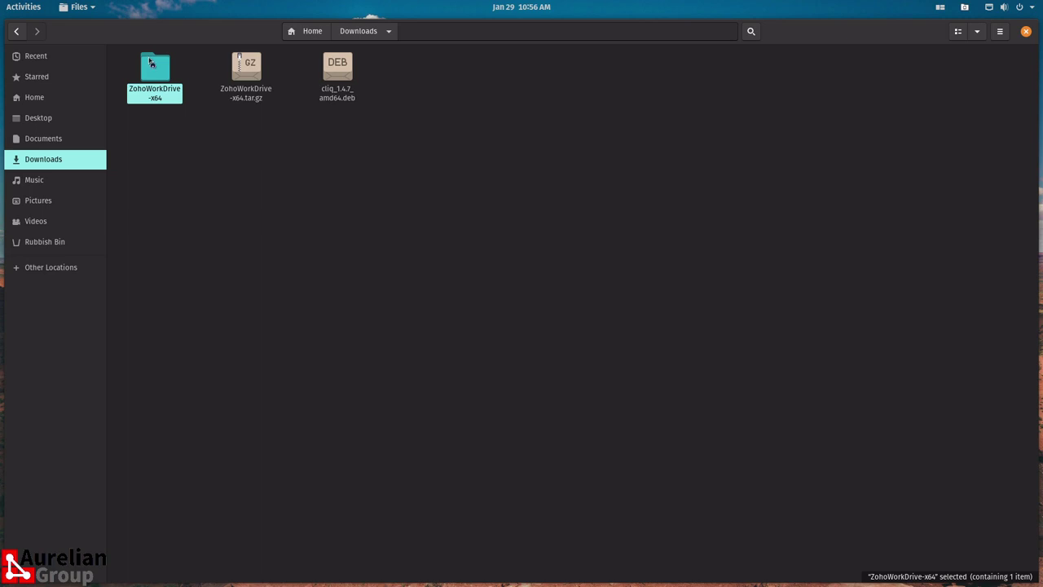
{"action": "double_click", "coordinate": [152, 63]}
{"action": "left_click", "coordinate": [164, 63]}
{"action": "double_click", "coordinate": [164, 63]}
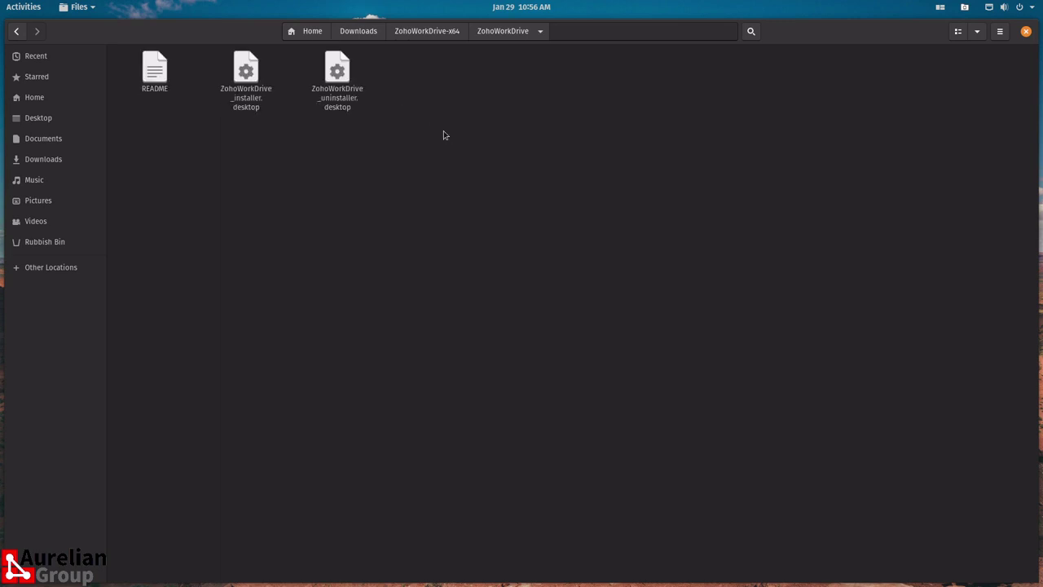
Turn Show Hidden Files on and back off, then close the file manager.
{"action": "left_click", "coordinate": [1005, 38]}
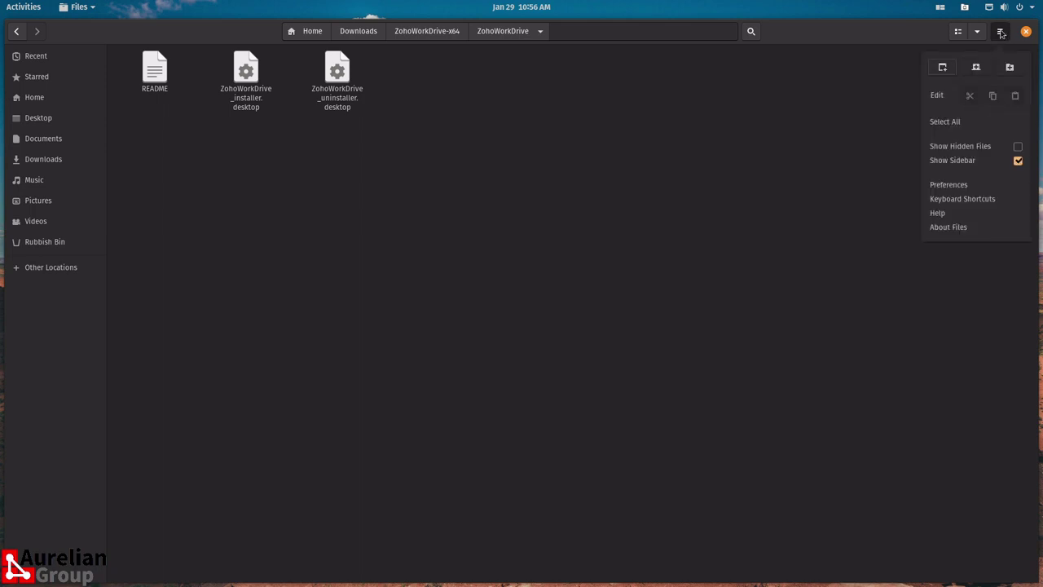
{"action": "left_click", "coordinate": [1019, 147]}
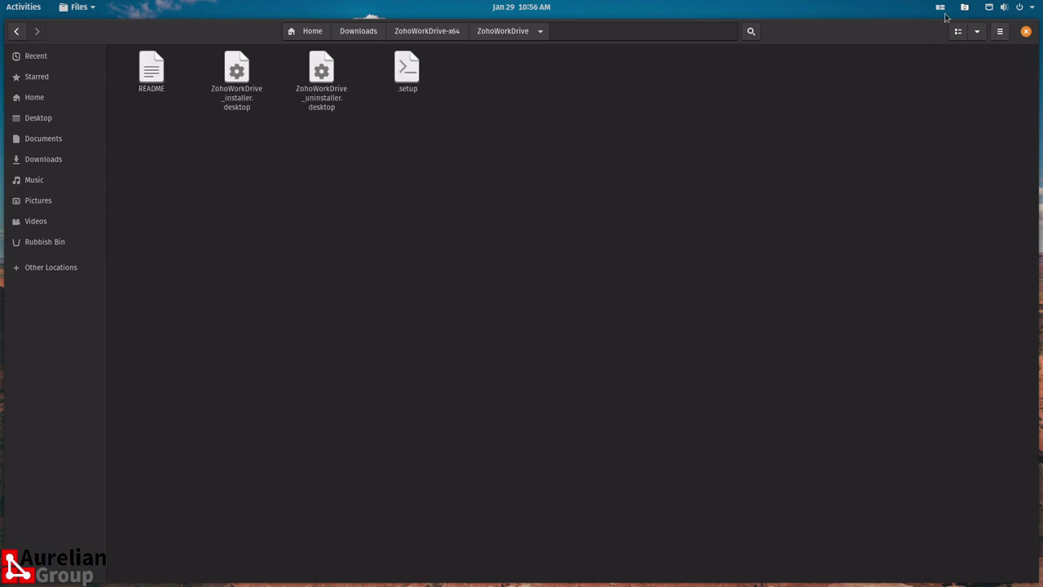
{"action": "left_click", "coordinate": [1000, 31]}
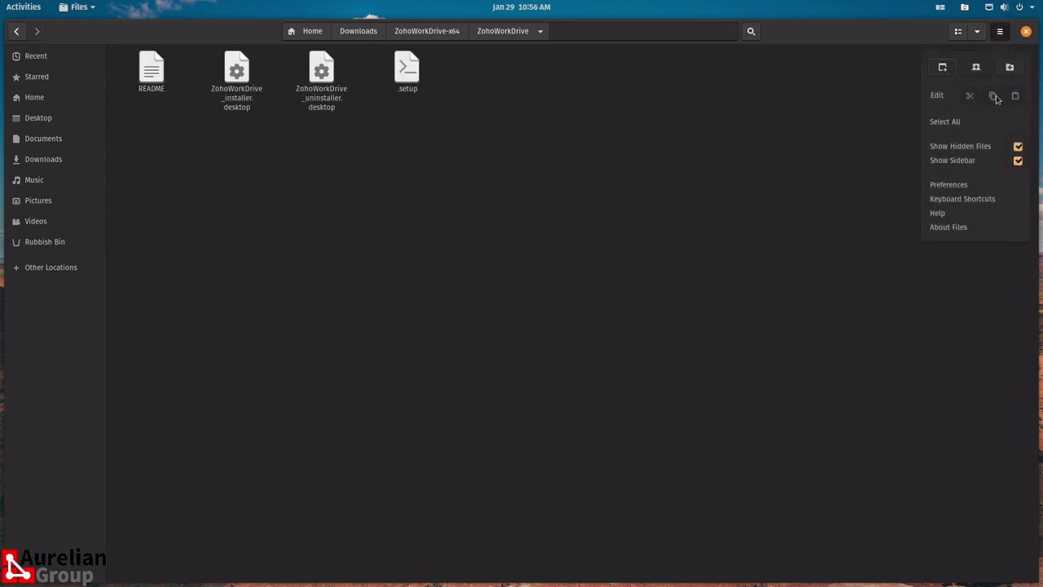
{"action": "left_click", "coordinate": [1019, 146]}
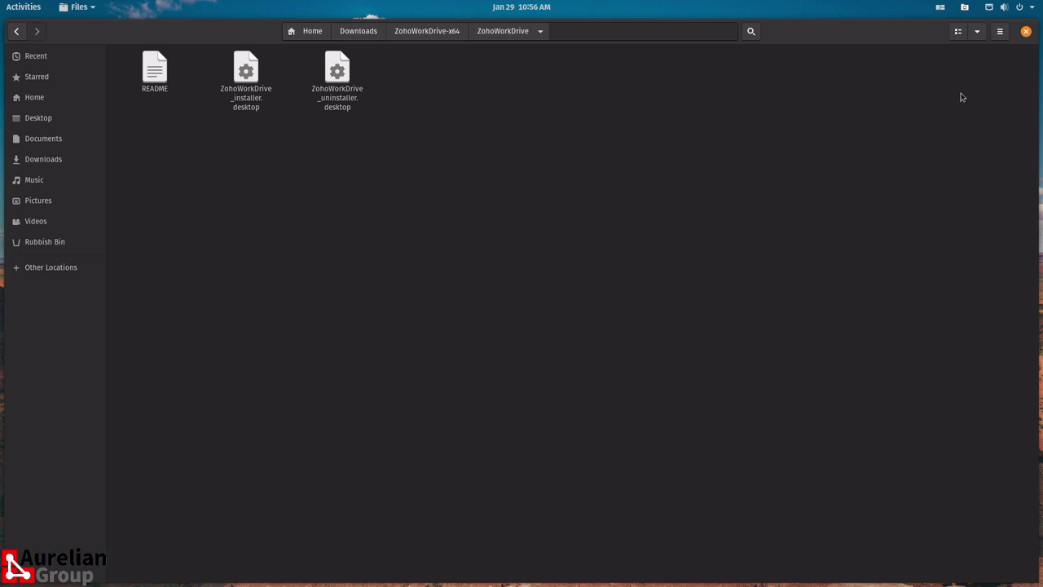
{"action": "left_click", "coordinate": [1026, 31]}
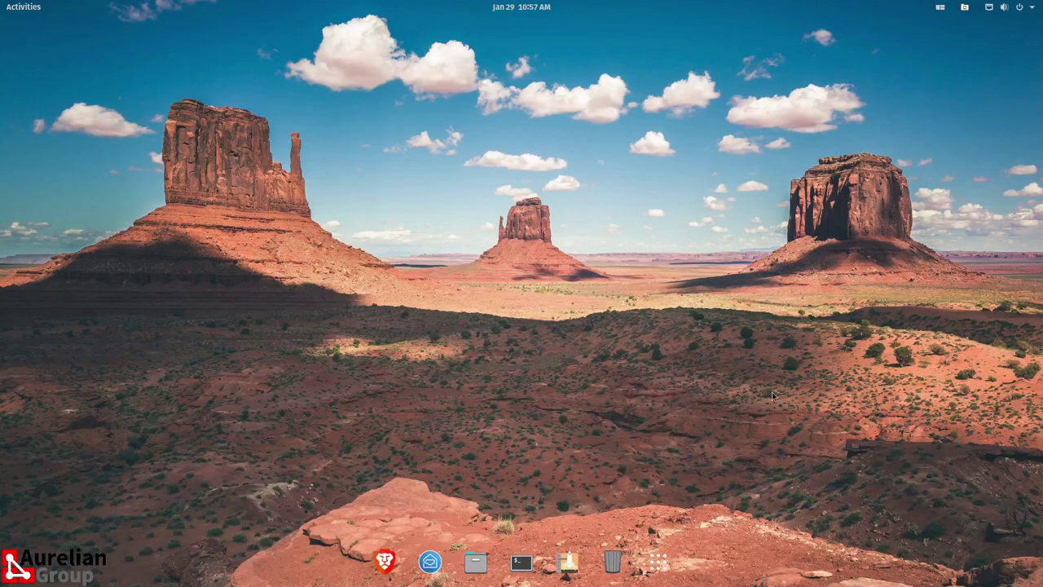
Power off the Pop!_OS guest from the system menu's Power Off / Log Out option.
{"action": "left_click", "coordinate": [1034, 7]}
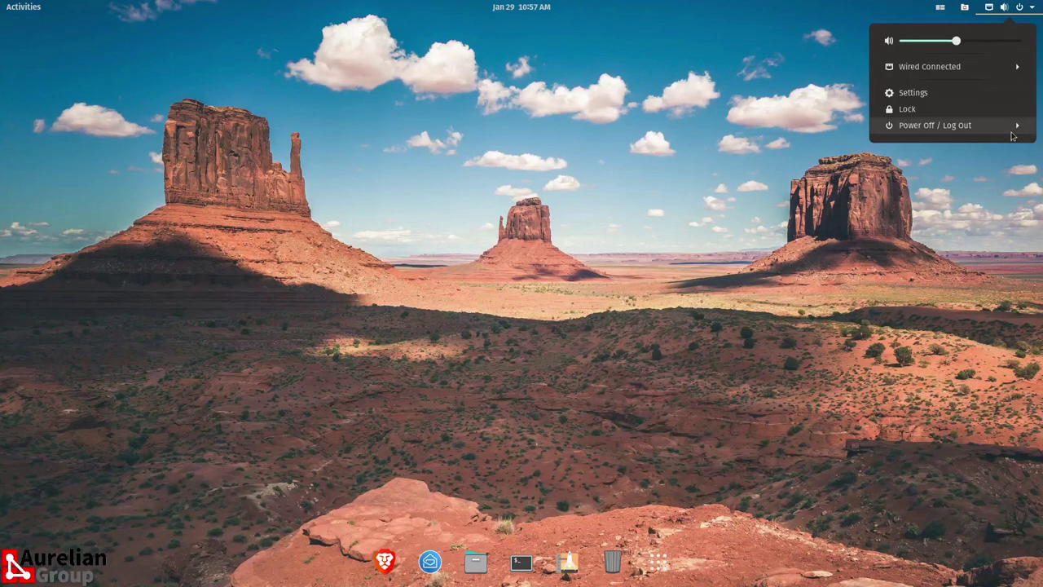
{"action": "left_click", "coordinate": [1015, 128]}
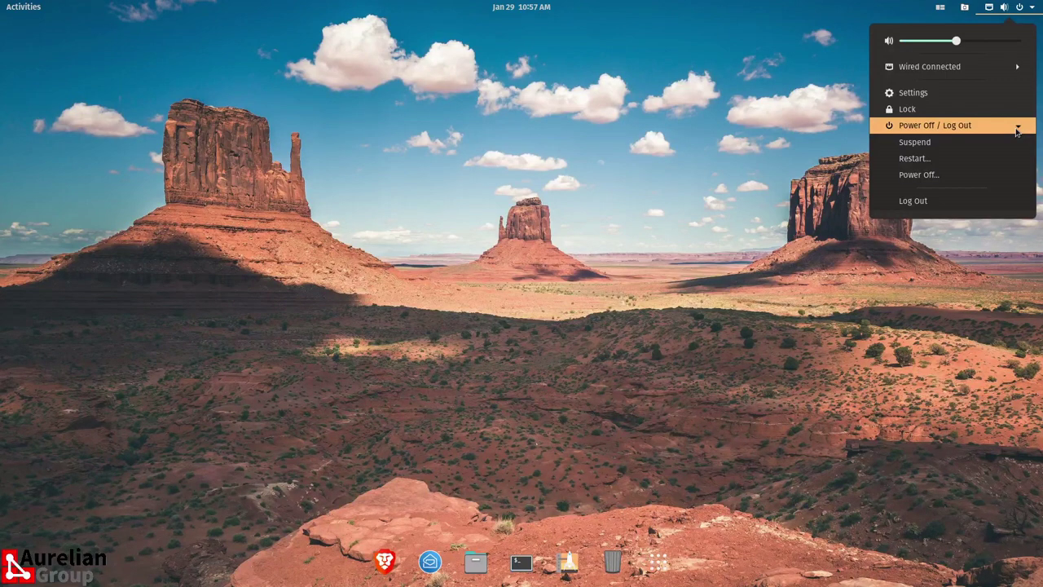
{"action": "left_click", "coordinate": [1011, 176]}
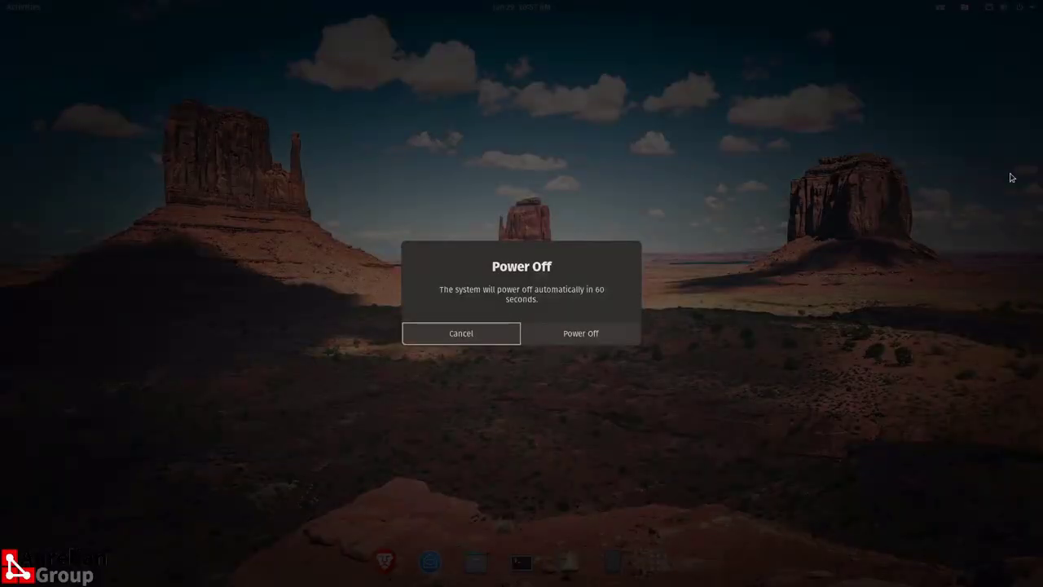
{"action": "left_click", "coordinate": [598, 335]}
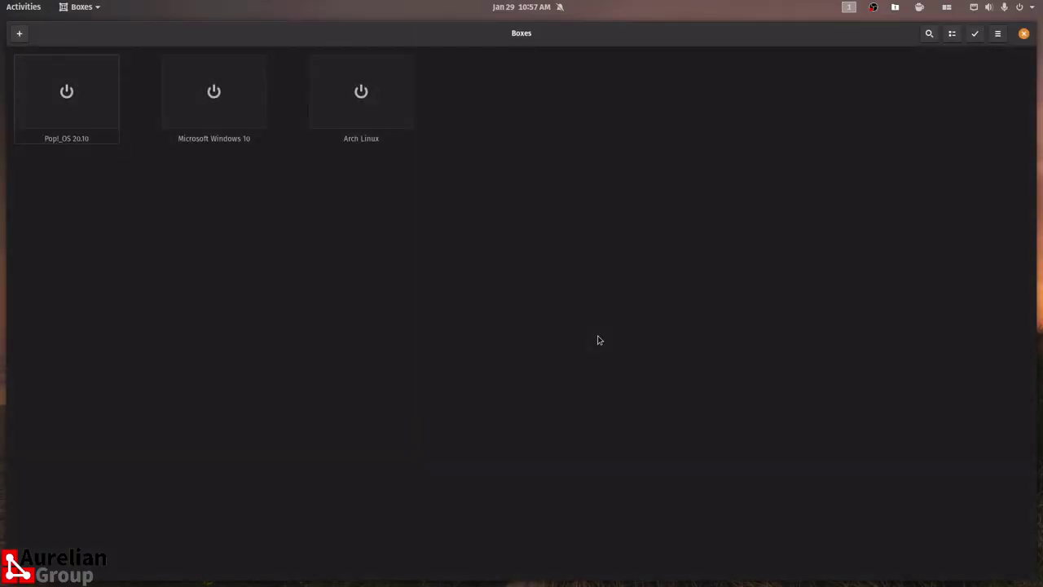
Start the Arch Linux VM fullscreen, switch it to 1080p, enter the sudo password and dismiss the notice.
{"action": "left_click", "coordinate": [363, 106]}
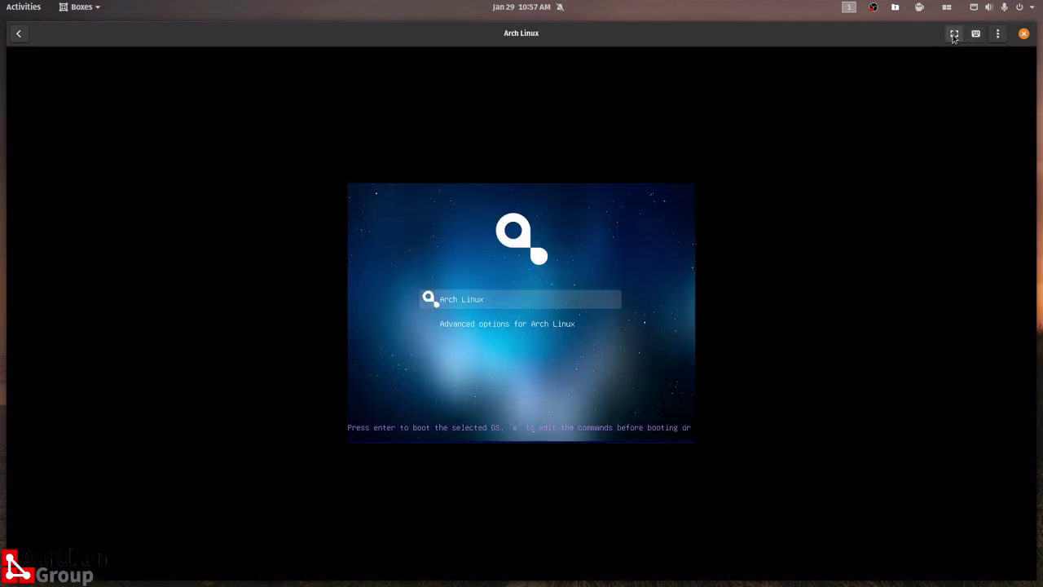
{"action": "left_click", "coordinate": [955, 34]}
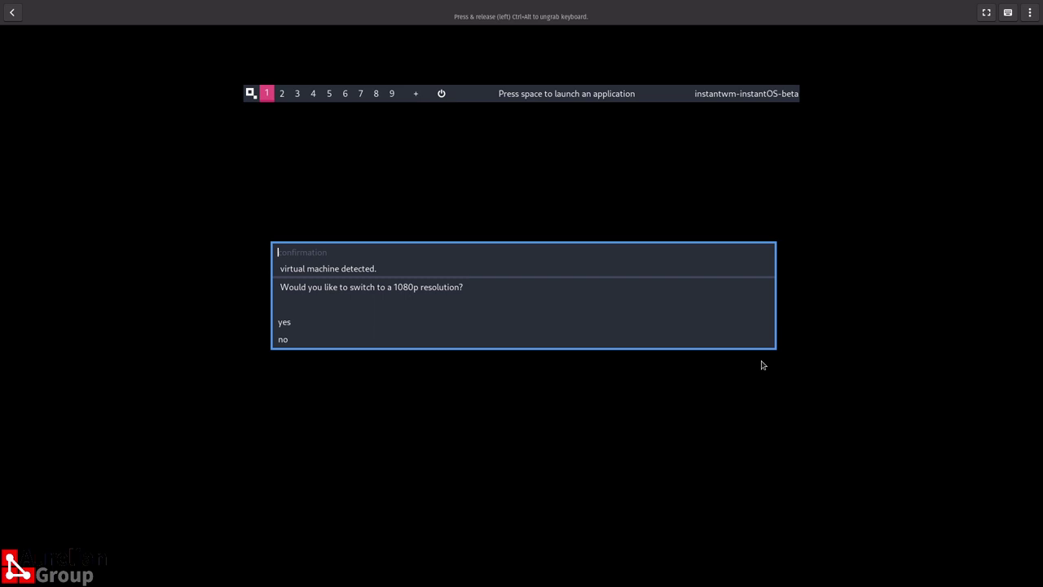
{"action": "key", "text": "Down"}
{"action": "key", "text": "Down"}
{"action": "key", "text": "Return"}
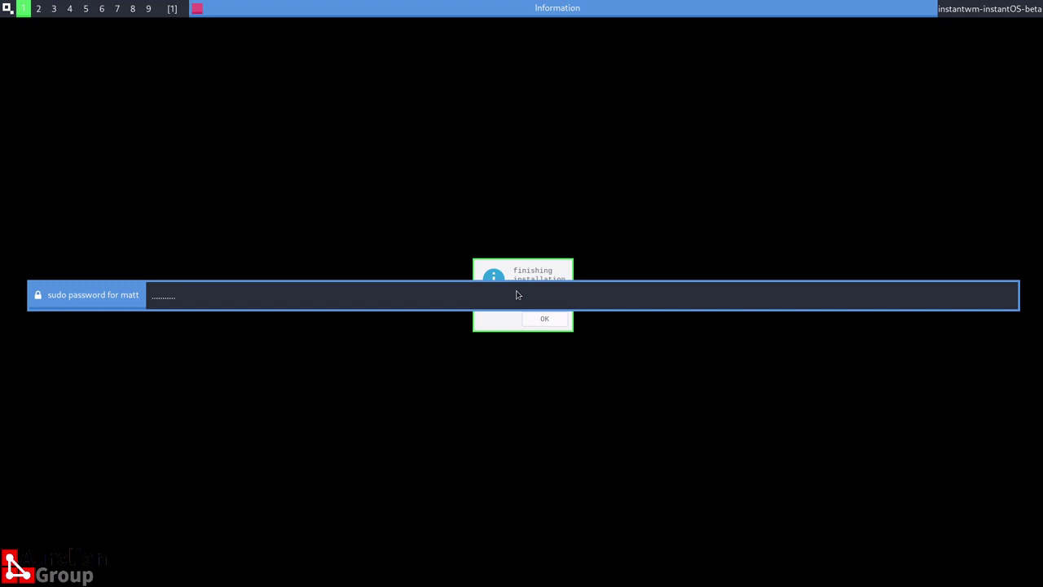
{"action": "key", "text": "Return"}
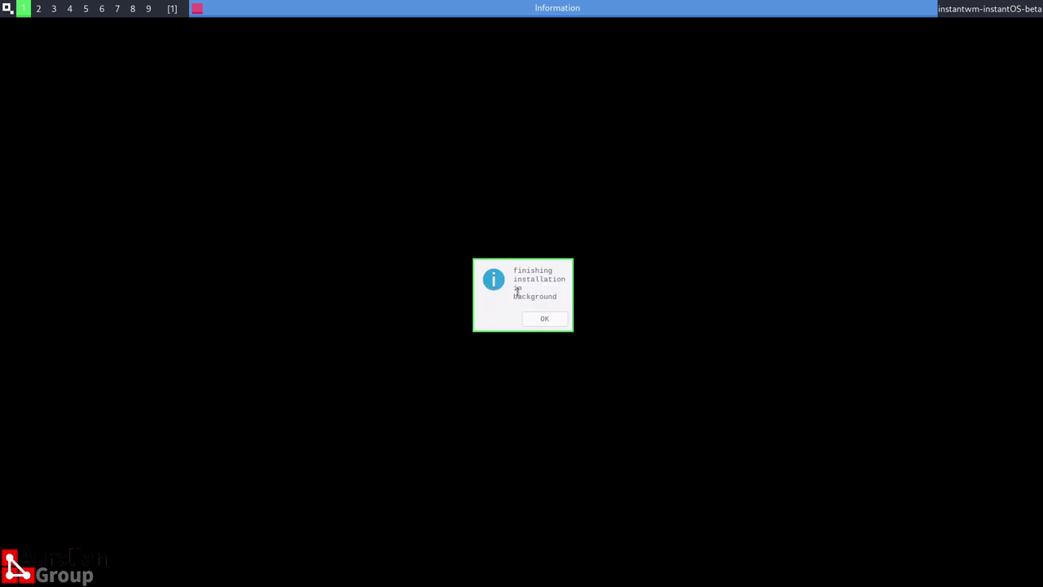
{"action": "left_click", "coordinate": [551, 320]}
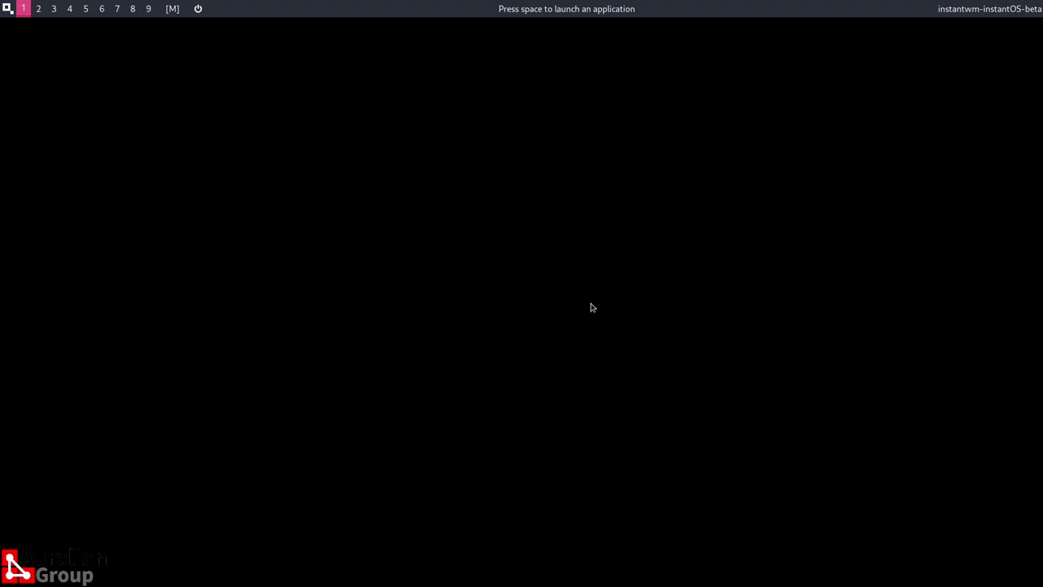
On workspace 1, launch Firefox from the launcher and a terminal from the start menu.
{"action": "left_click", "coordinate": [38, 12]}
{"action": "left_click", "coordinate": [24, 11]}
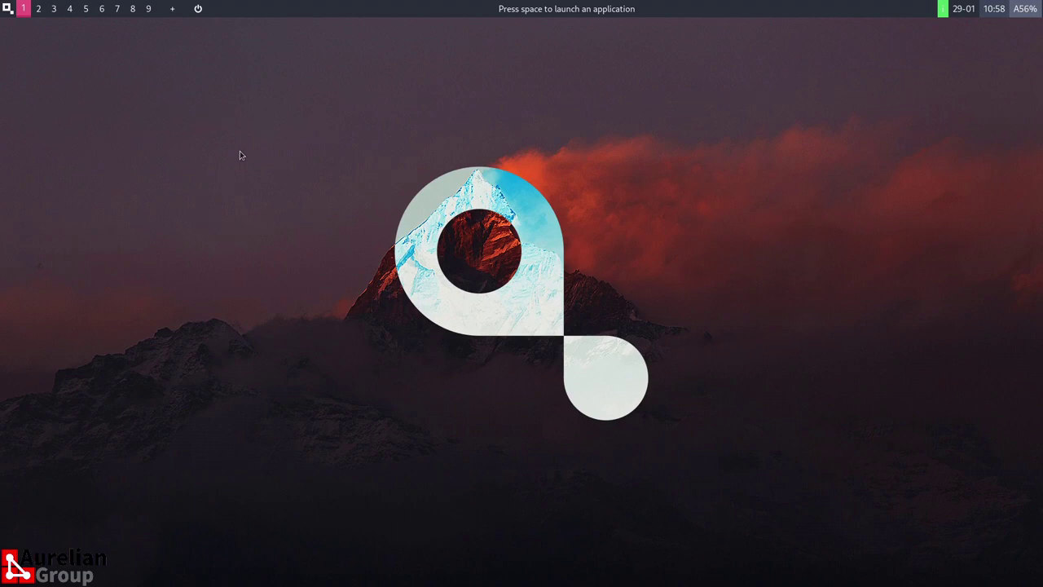
{"action": "key", "text": "space"}
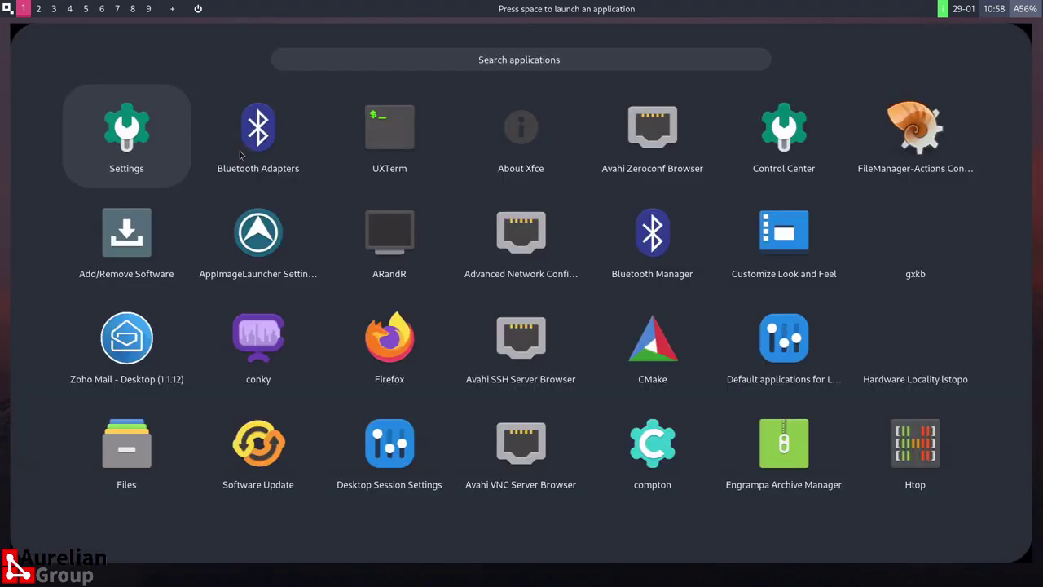
{"action": "left_click", "coordinate": [397, 351]}
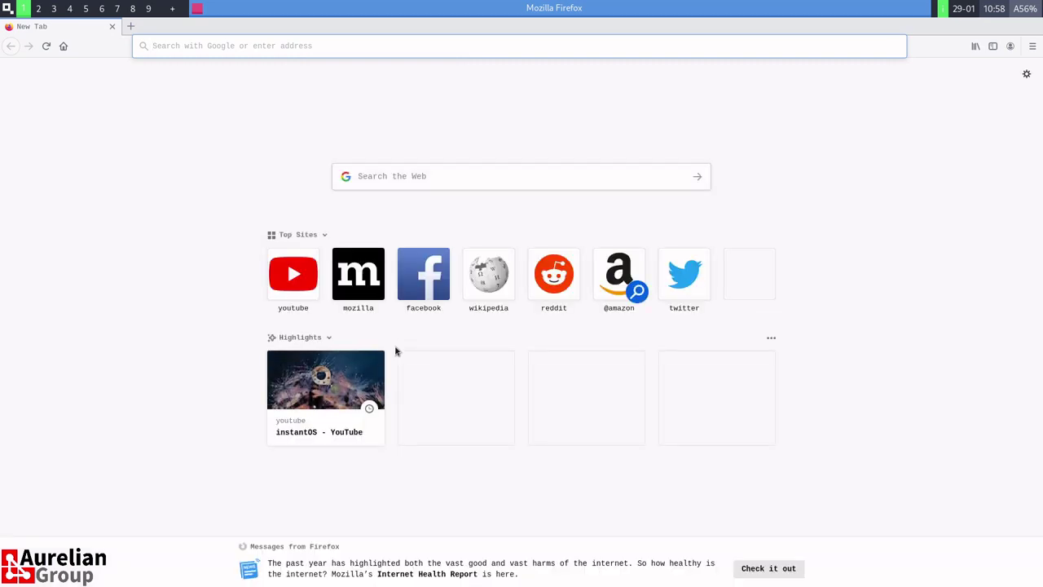
{"action": "left_click", "coordinate": [3, 12]}
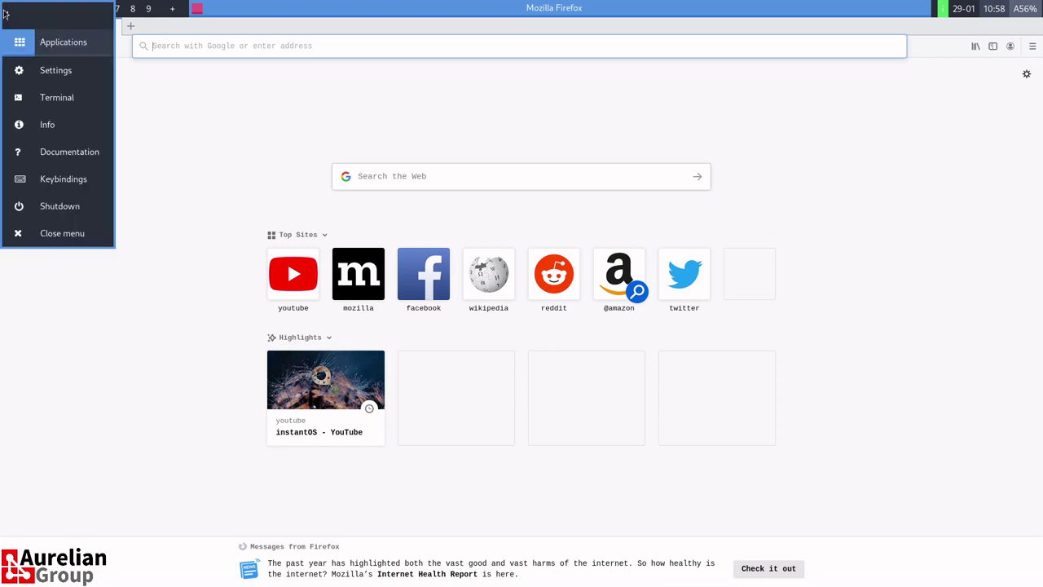
{"action": "left_click", "coordinate": [49, 96]}
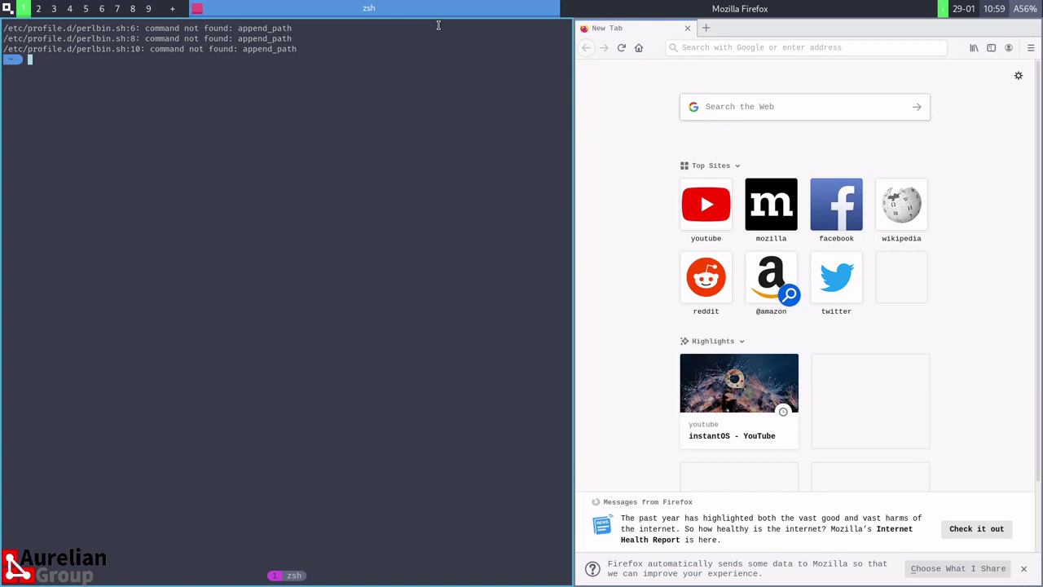
Cycle through the stacked, monocle and grid tiling layouts, ending side by side.
{"action": "left_click", "coordinate": [173, 9]}
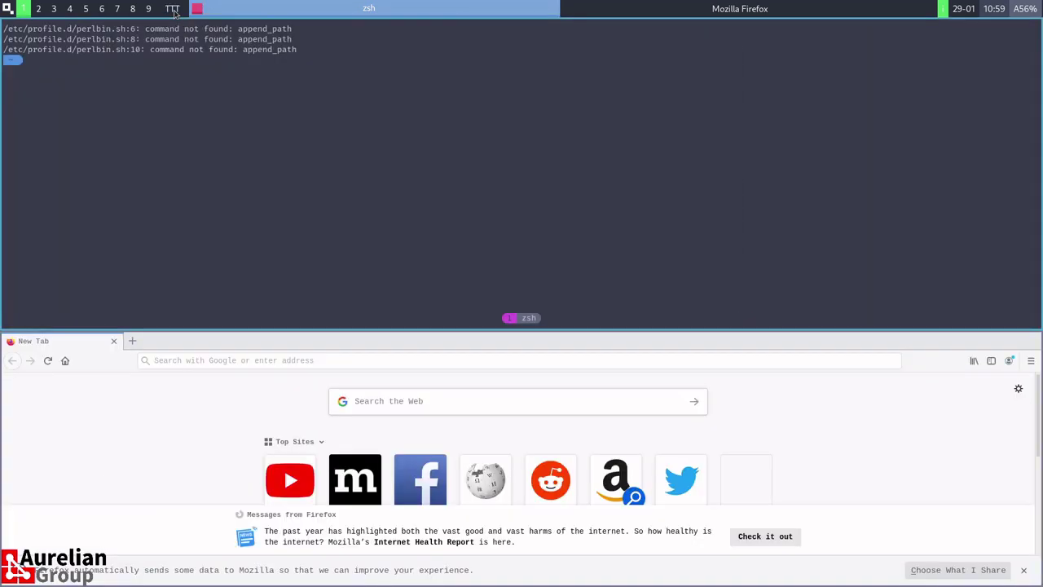
{"action": "left_click", "coordinate": [173, 9]}
{"action": "left_click", "coordinate": [174, 9]}
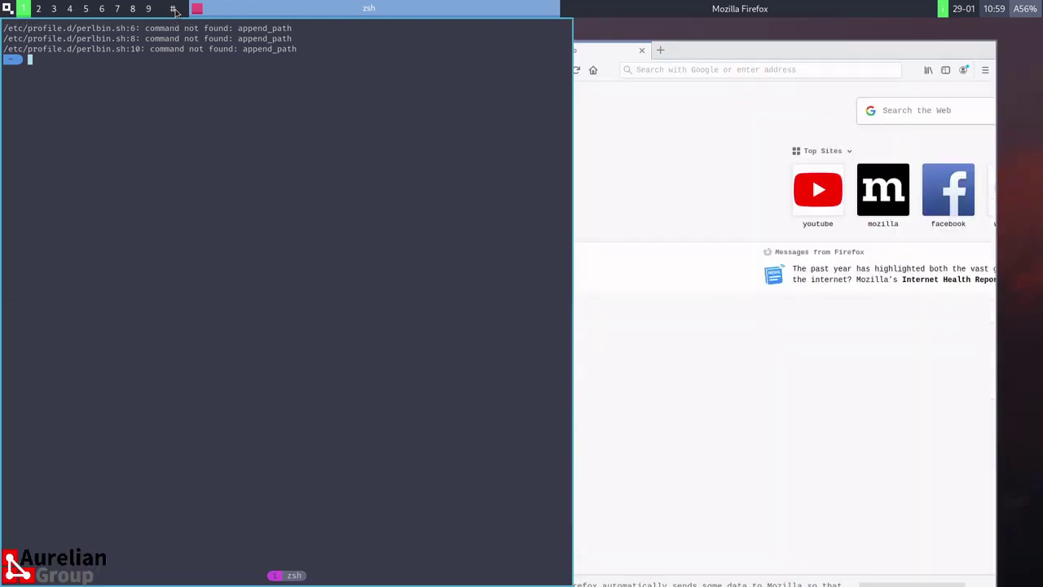
{"action": "left_click", "coordinate": [173, 9]}
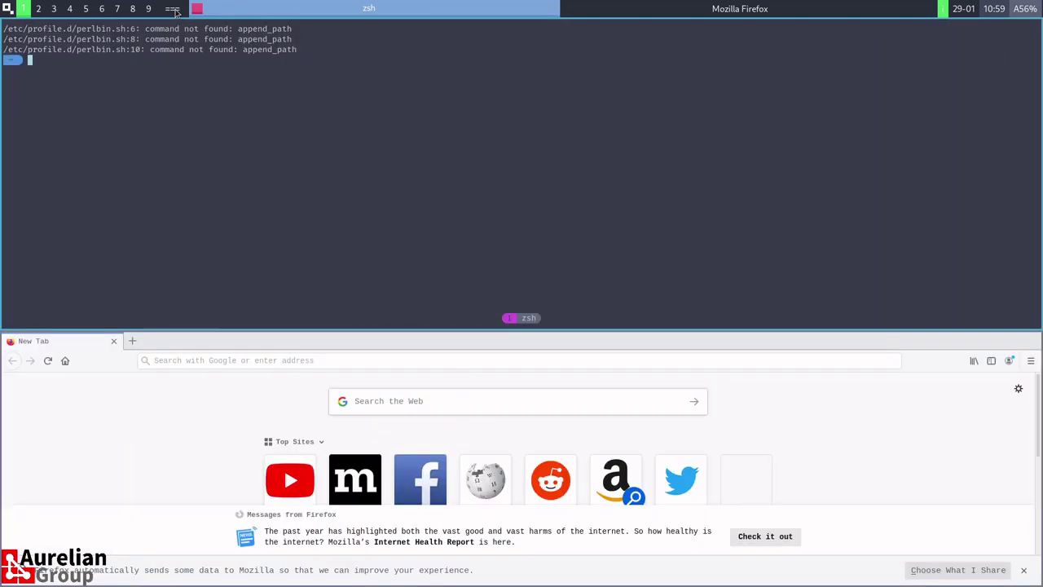
{"action": "left_click", "coordinate": [175, 12]}
{"action": "left_click", "coordinate": [173, 9]}
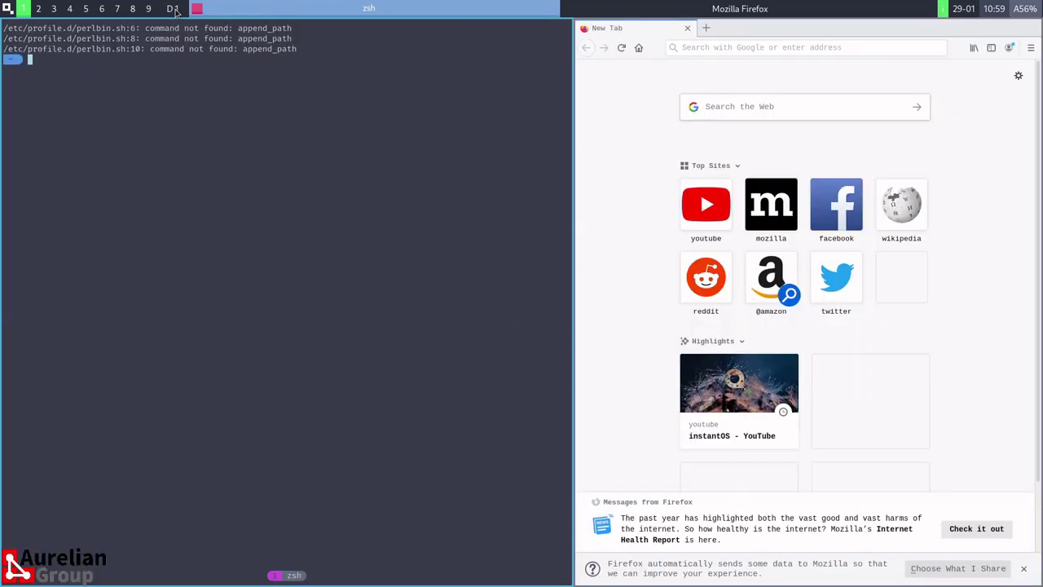
{"action": "left_click", "coordinate": [173, 10]}
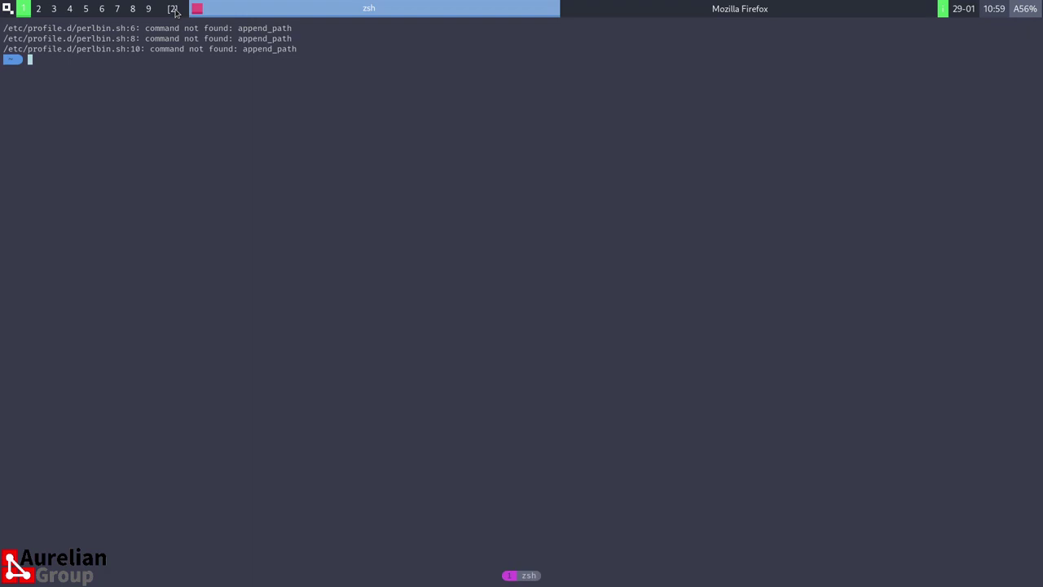
{"action": "left_click", "coordinate": [174, 11]}
{"action": "left_click", "coordinate": [174, 10]}
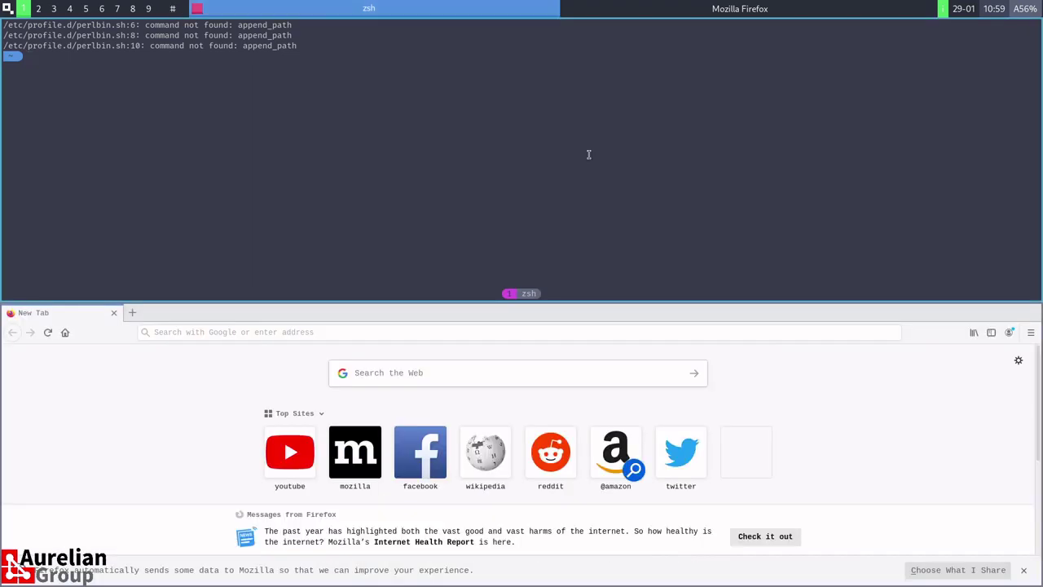
{"action": "left_click", "coordinate": [175, 7]}
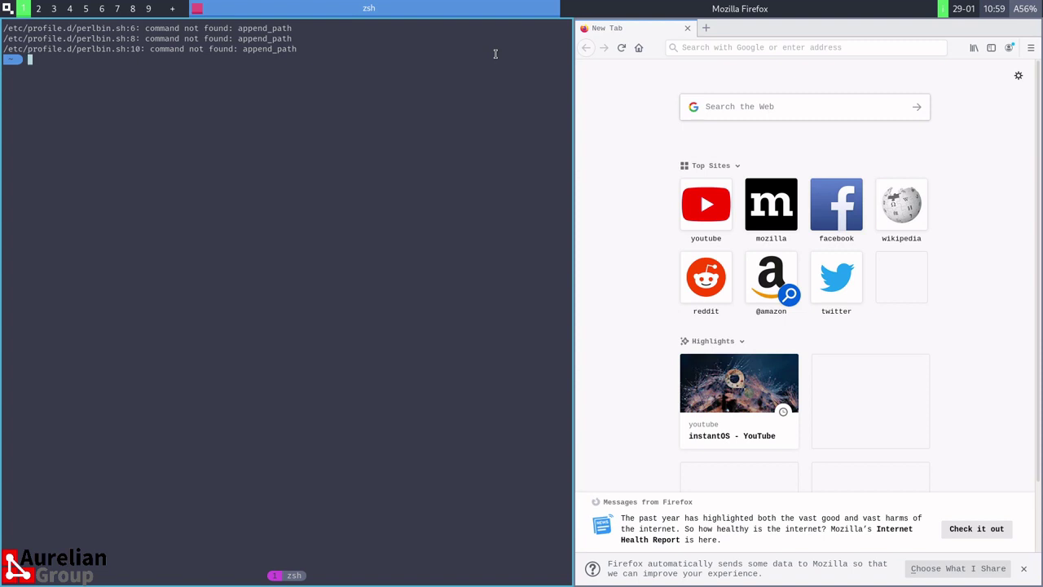
Run instantupdate with the sudo password, close Firefox with Super+Q and switch to workspace 2.
{"action": "type", "text": "instantupdate"}
{"action": "key", "text": "Return"}
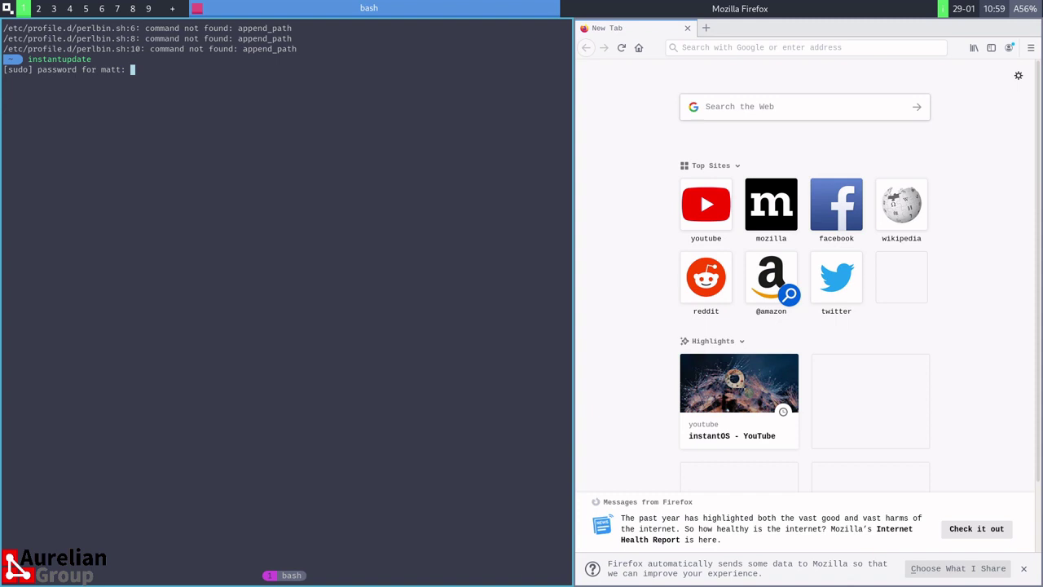
{"action": "key", "text": "Return"}
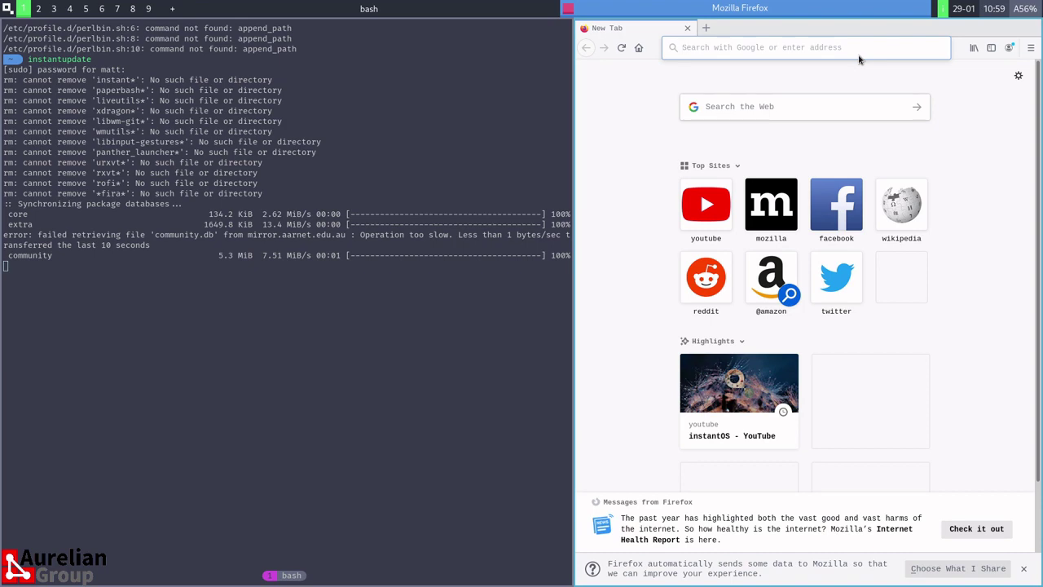
{"action": "key", "text": "super+q"}
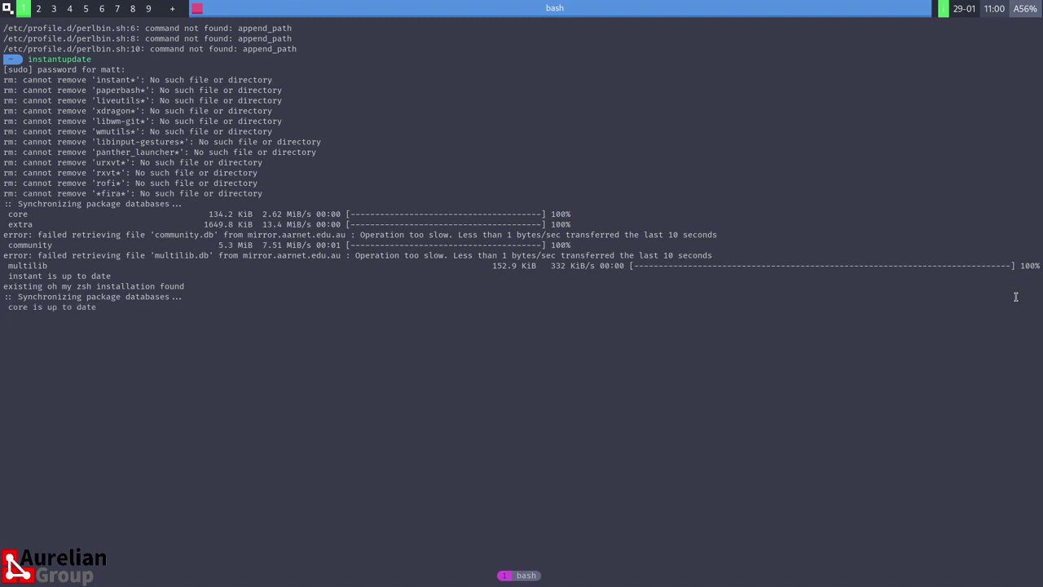
{"action": "left_click", "coordinate": [39, 9]}
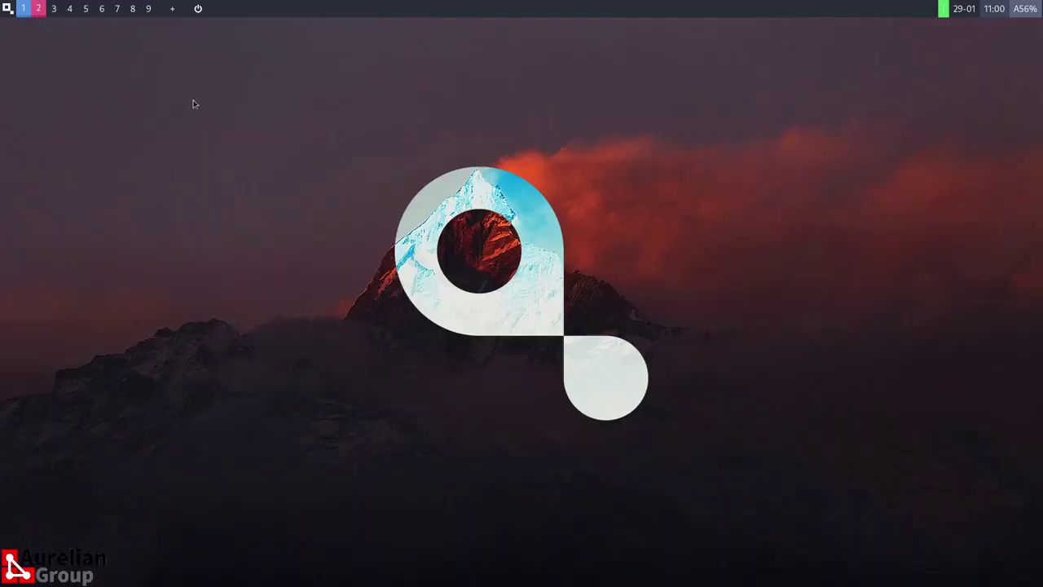
{"action": "key", "text": "super+Return"}
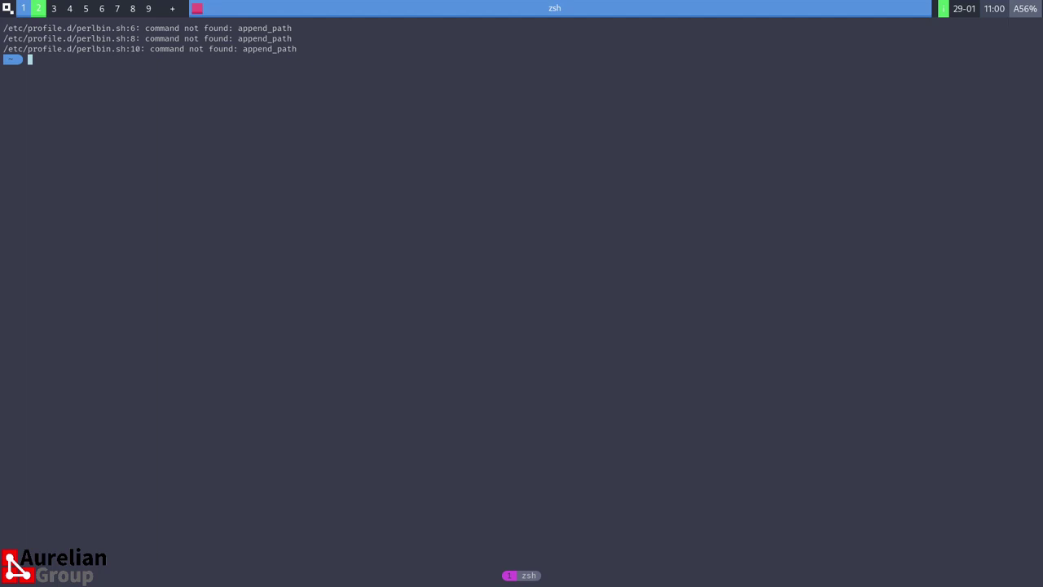
{"action": "type", "text": "neofetch"}
{"action": "key", "text": "Return"}
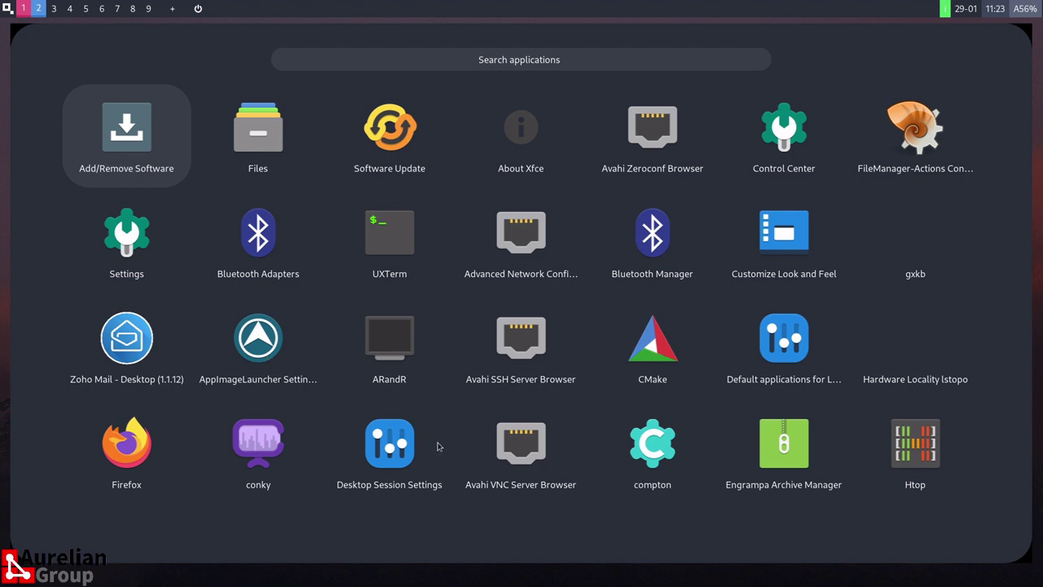
{"action": "left_click", "coordinate": [3, 224]}
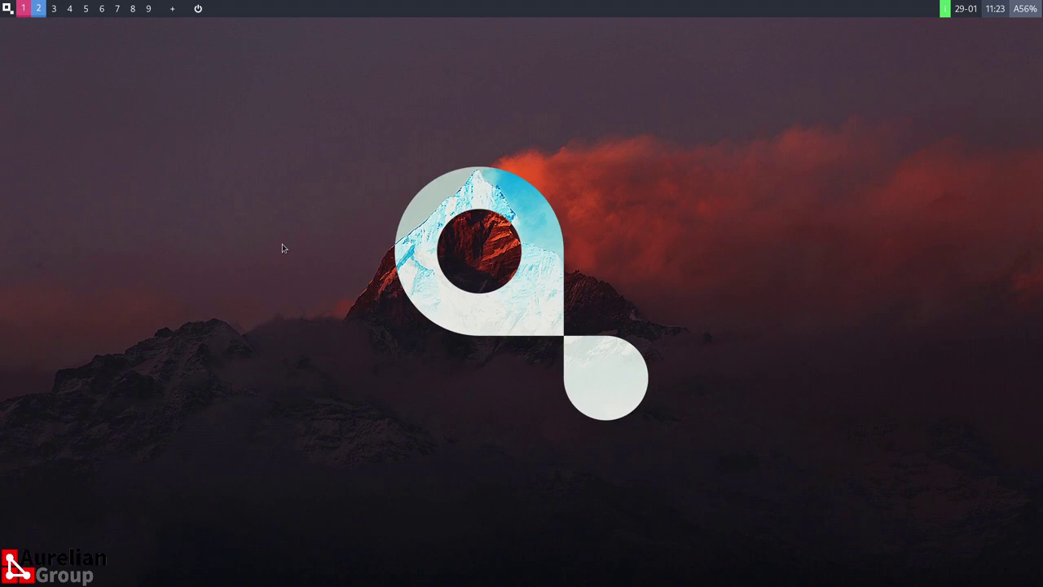
{"action": "key", "text": "super"}
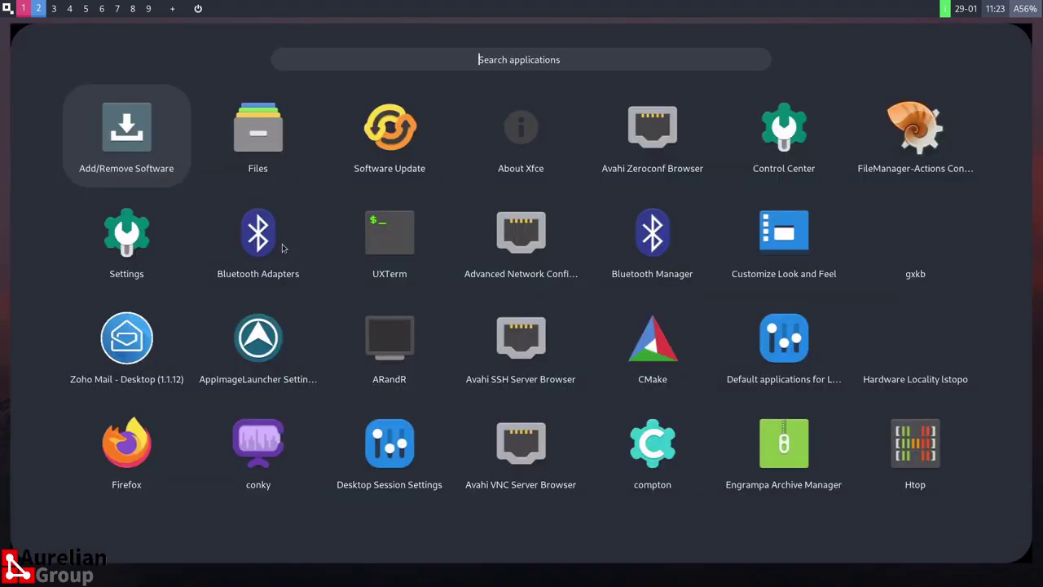
{"action": "type", "text": "fire"}
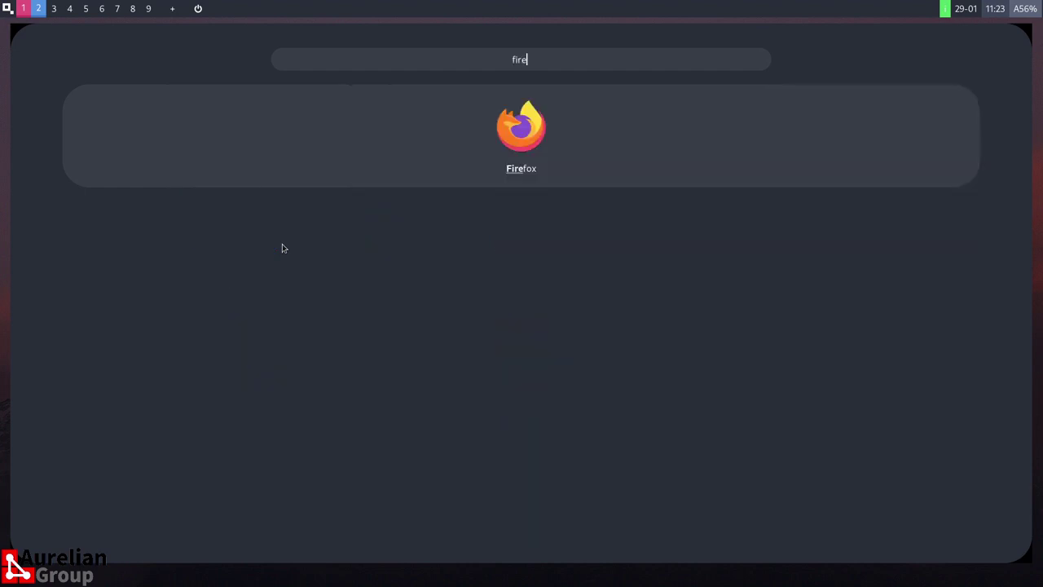
{"action": "key", "text": "BackSpace"}
{"action": "key", "text": "BackSpace"}
{"action": "key", "text": "BackSpace"}
{"action": "key", "text": "BackSpace"}
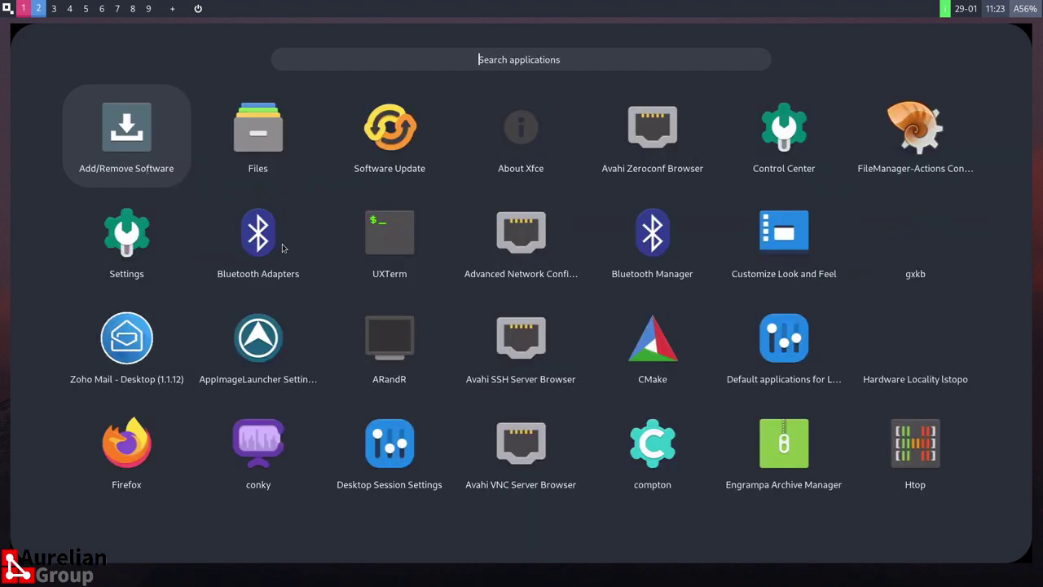
{"action": "key", "text": "Escape"}
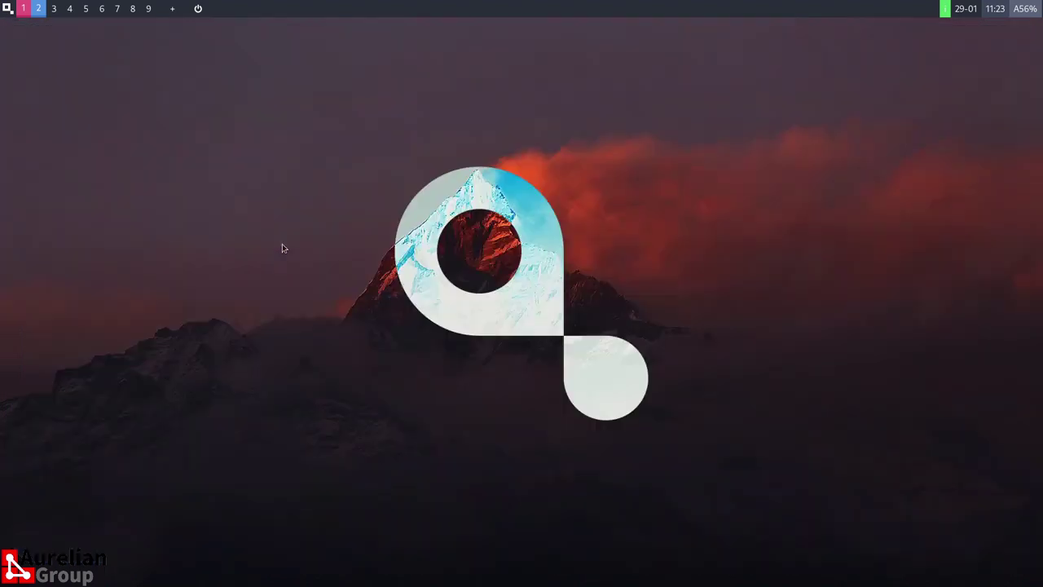
{"action": "key", "text": "super+Return"}
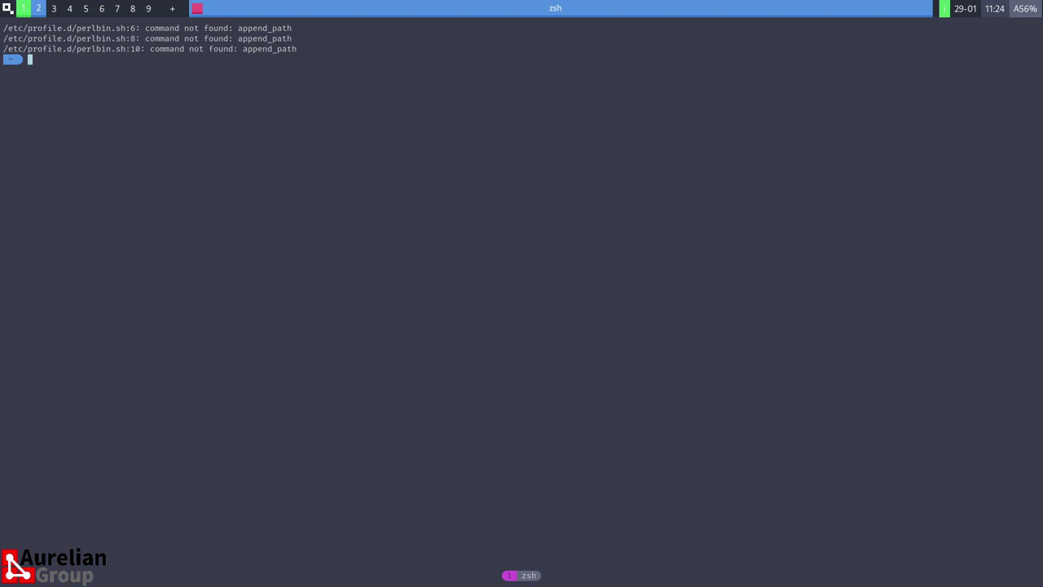
{"action": "key", "text": "super+1"}
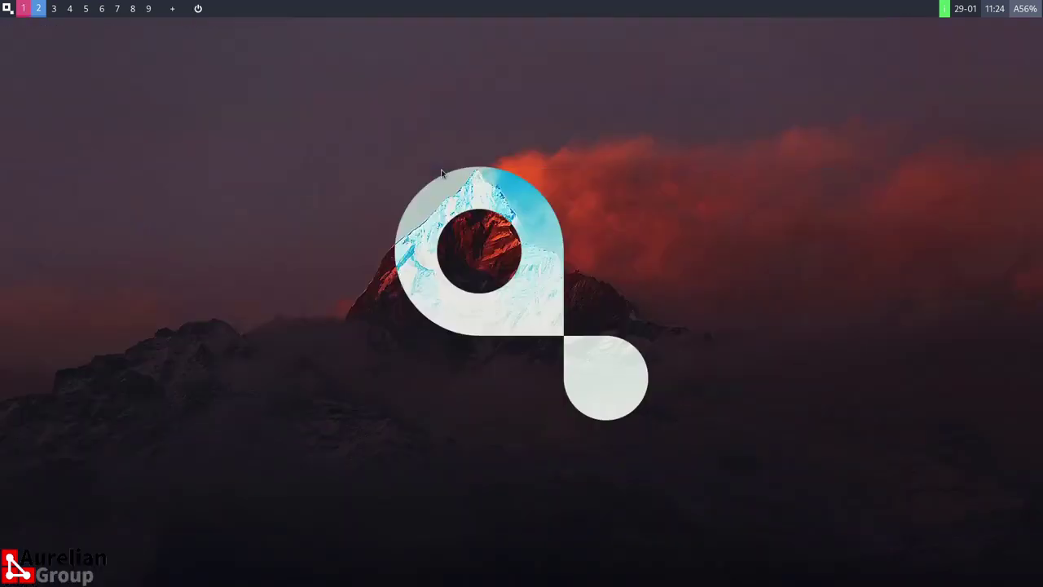